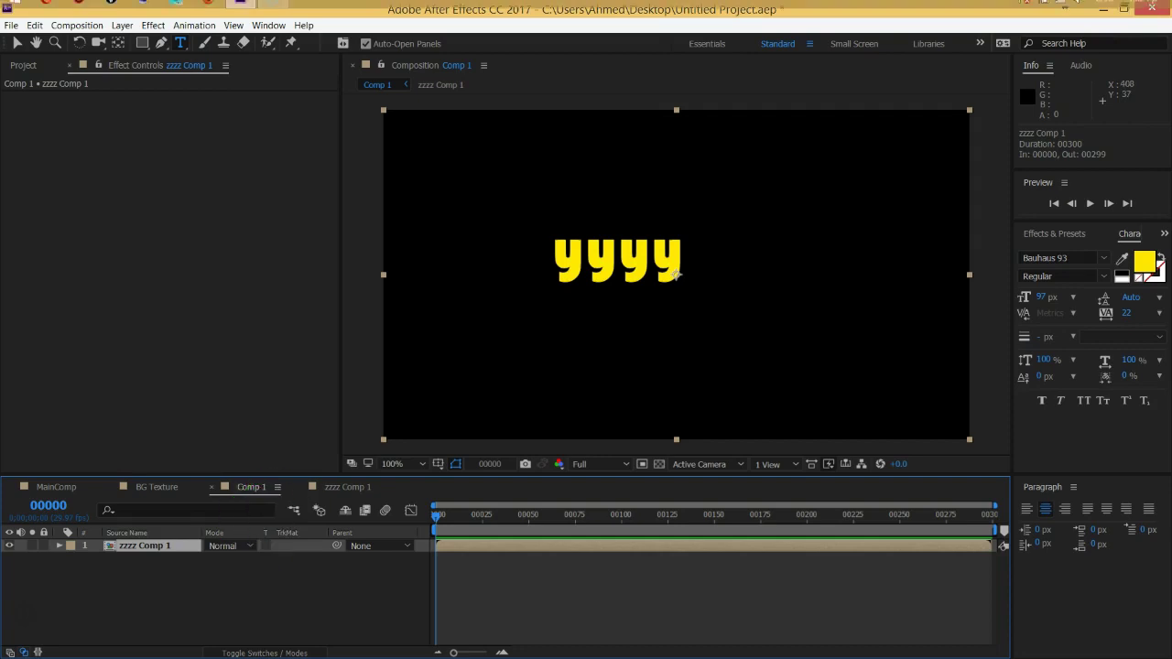
Step: Delete the compositions MainComp, Comp 1, BG Texture and zzzz Comp 1 from the project
left_click(23, 66)
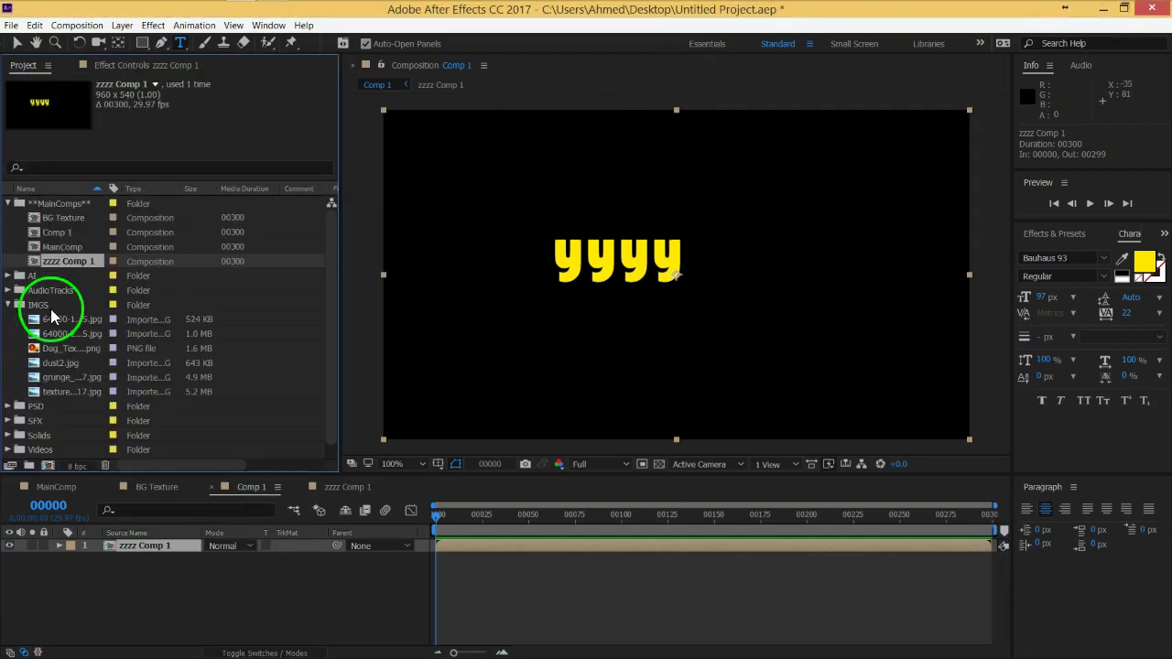
left_click(59, 246, "ctrl")
left_click(58, 233, "ctrl")
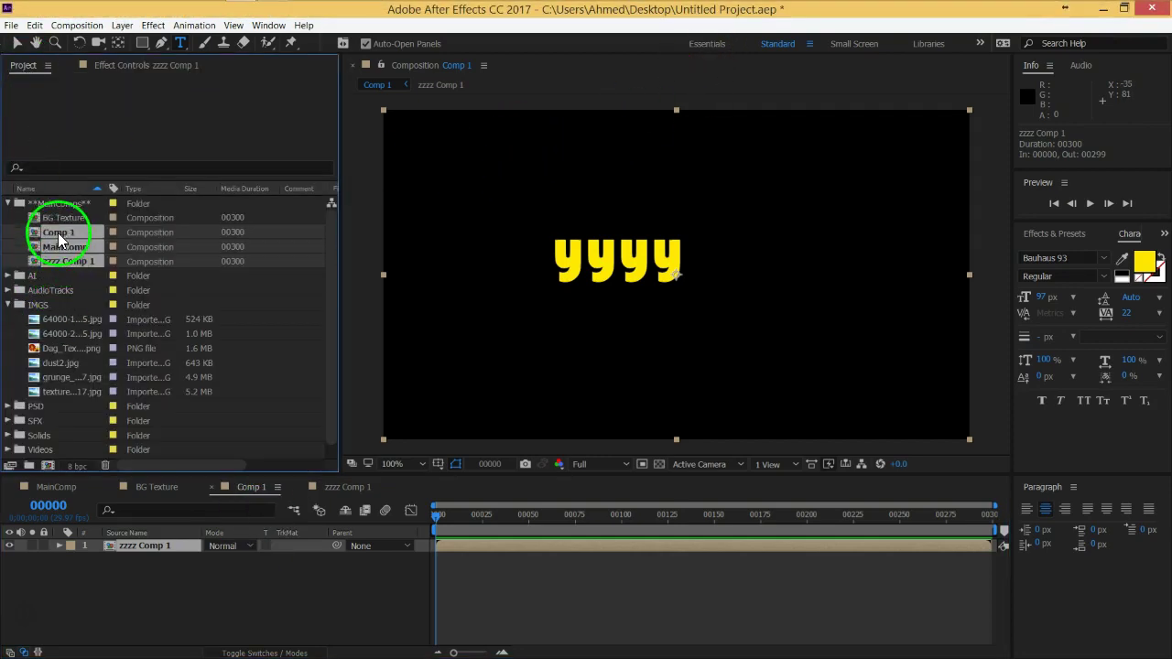
left_click(59, 221, "ctrl")
key("Delete")
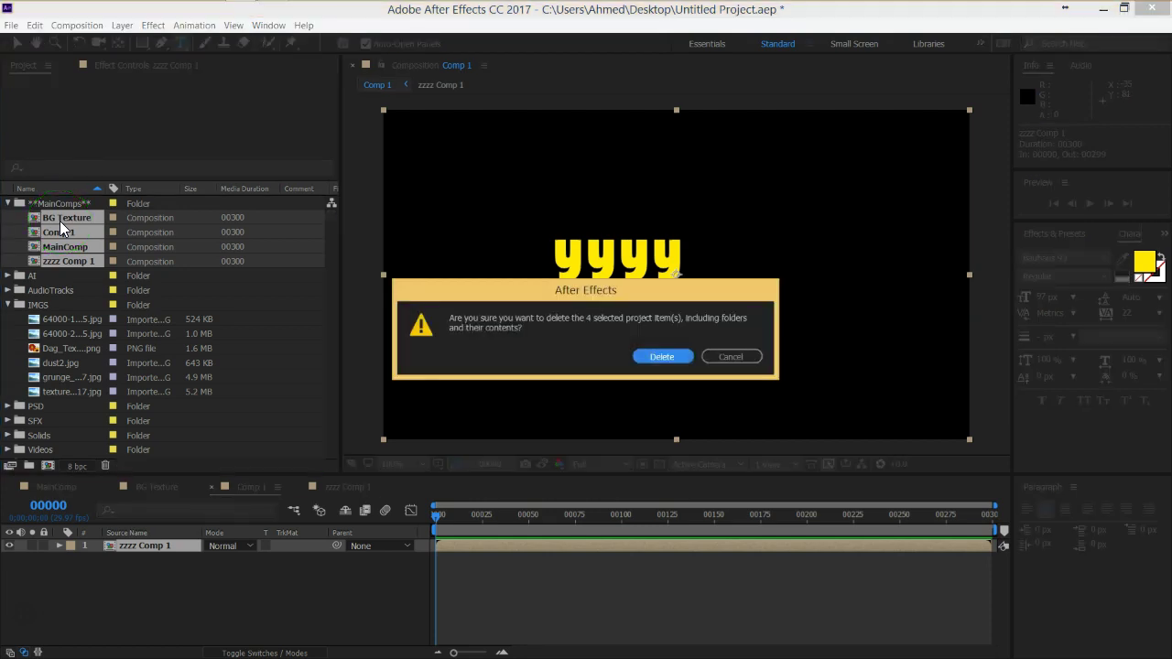
left_click(643, 357)
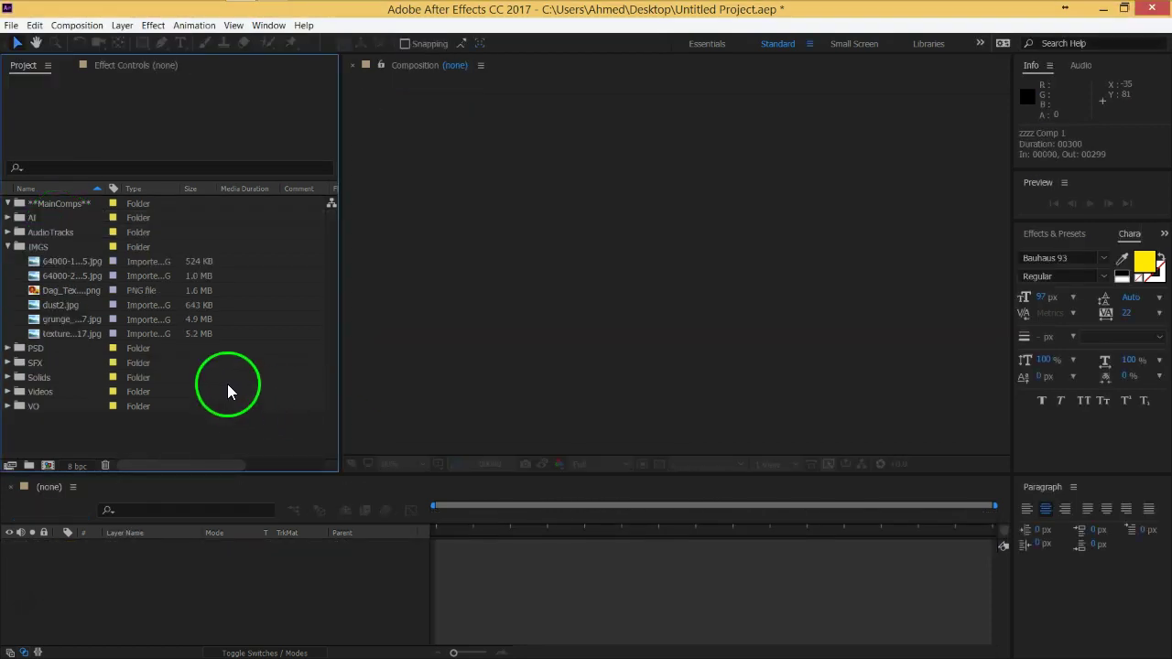
Step: Check the Solids folder's contents, then delete the whole Solids folder
left_click(55, 261)
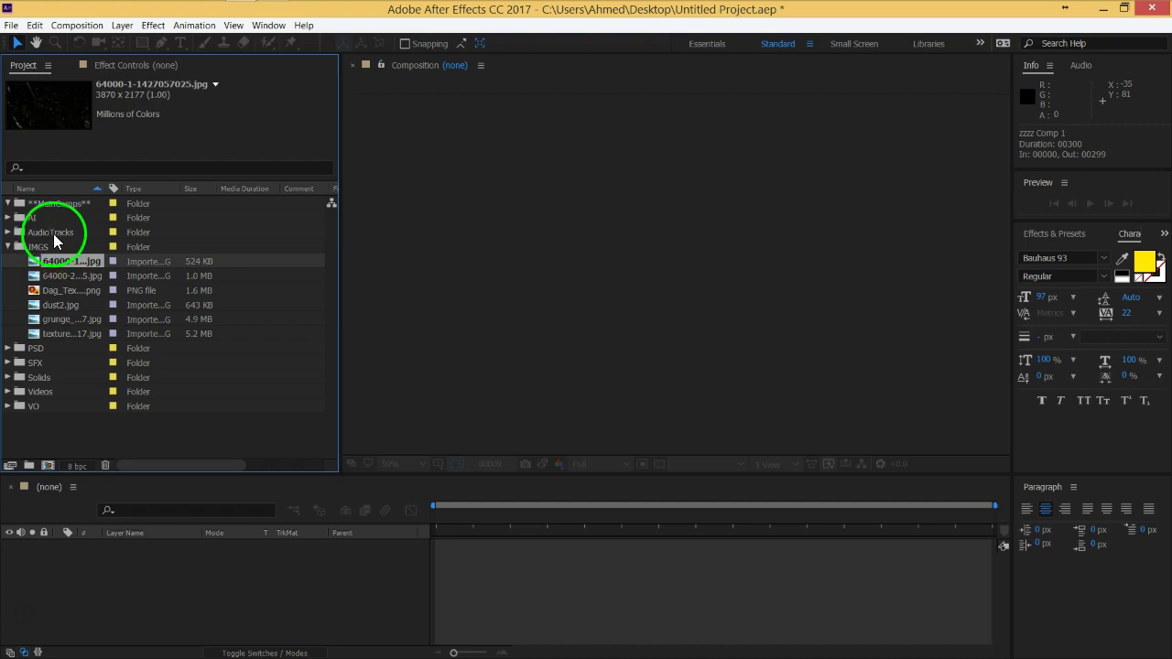
left_click(8, 246)
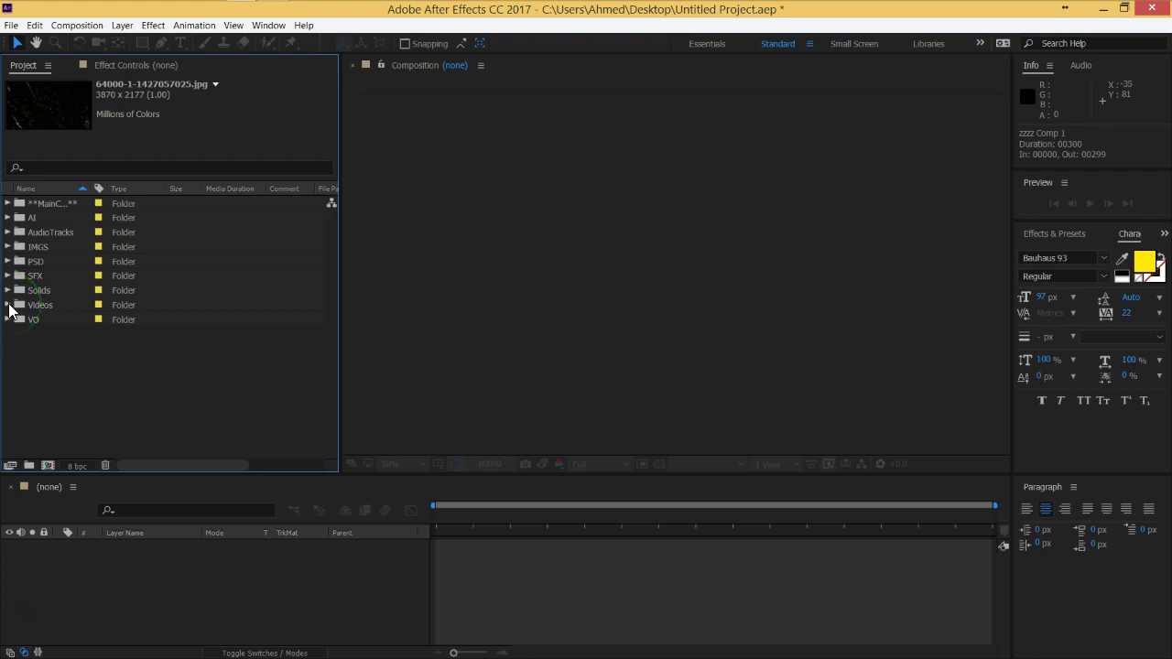
left_click(8, 290)
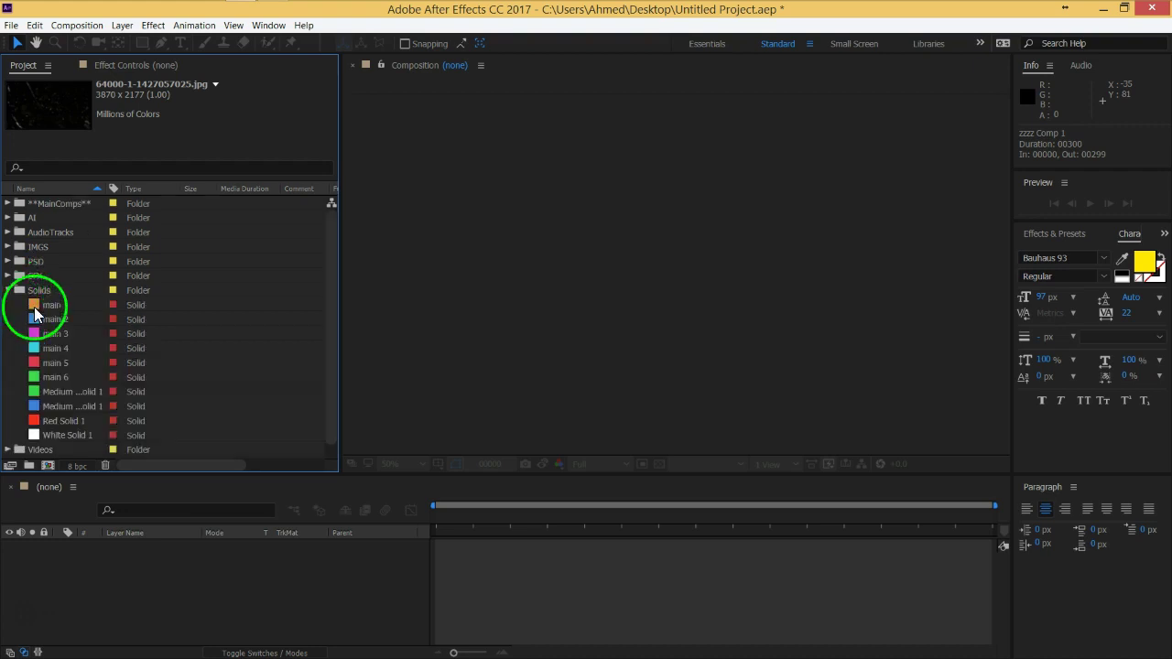
left_click(53, 305)
left_click(49, 289)
left_click(8, 290)
left_click(39, 293)
key("Delete")
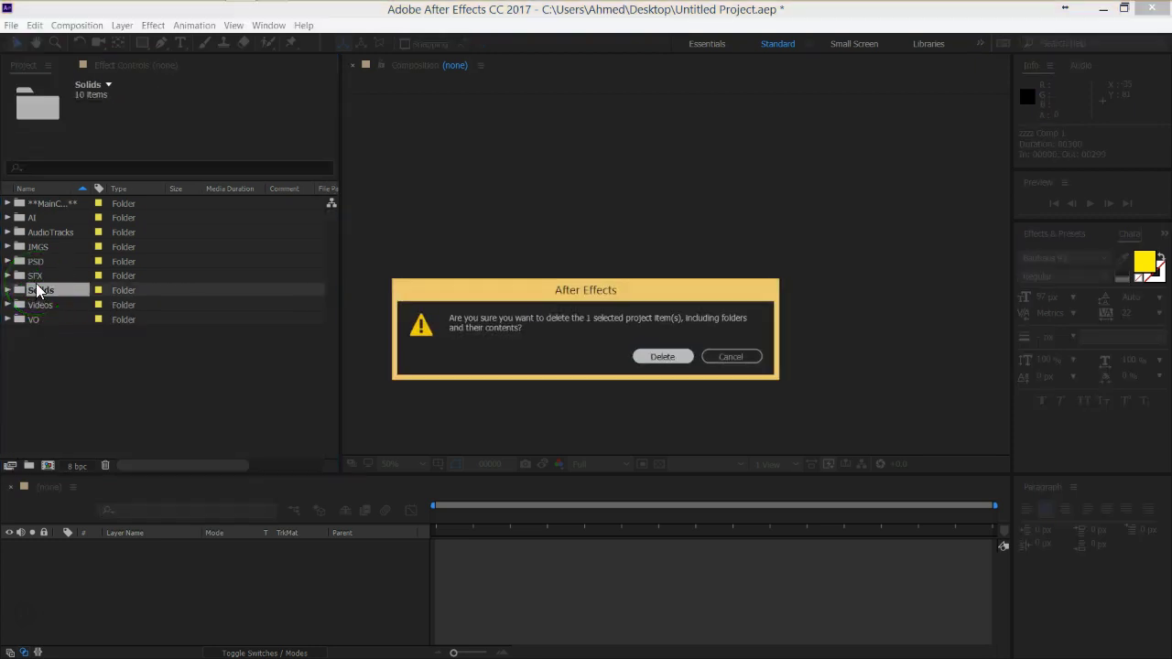
key("Return")
Step: Widen the Project panel's name column and give the timeline area more room
left_click(159, 560)
left_click(127, 351)
left_click_drag(87, 190, 114, 189)
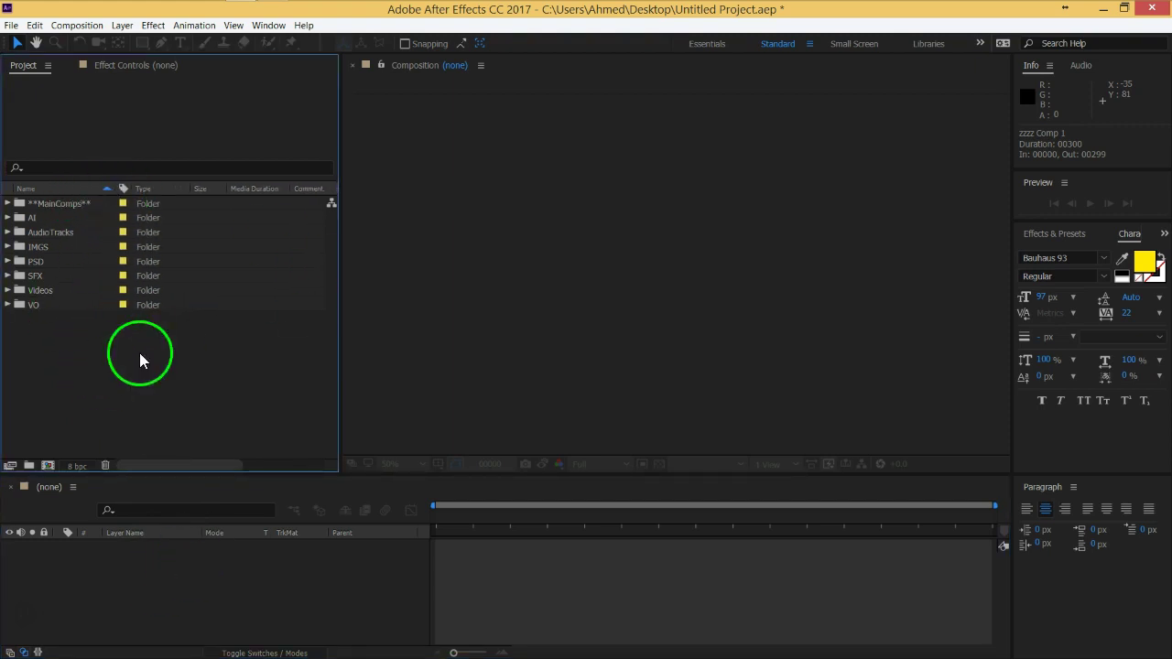
left_click_drag(209, 473, 212, 461)
Step: Expand the SFX folder and play Bass_Drop_12.wav in the Footage viewer
left_click(230, 573)
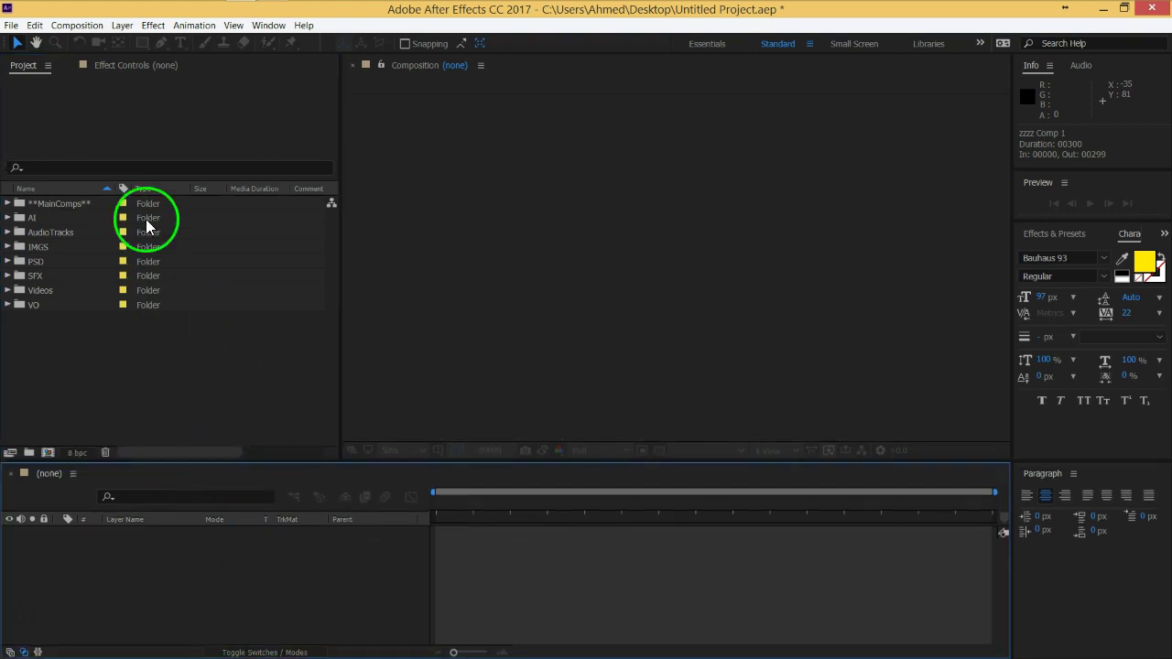
left_click(174, 408)
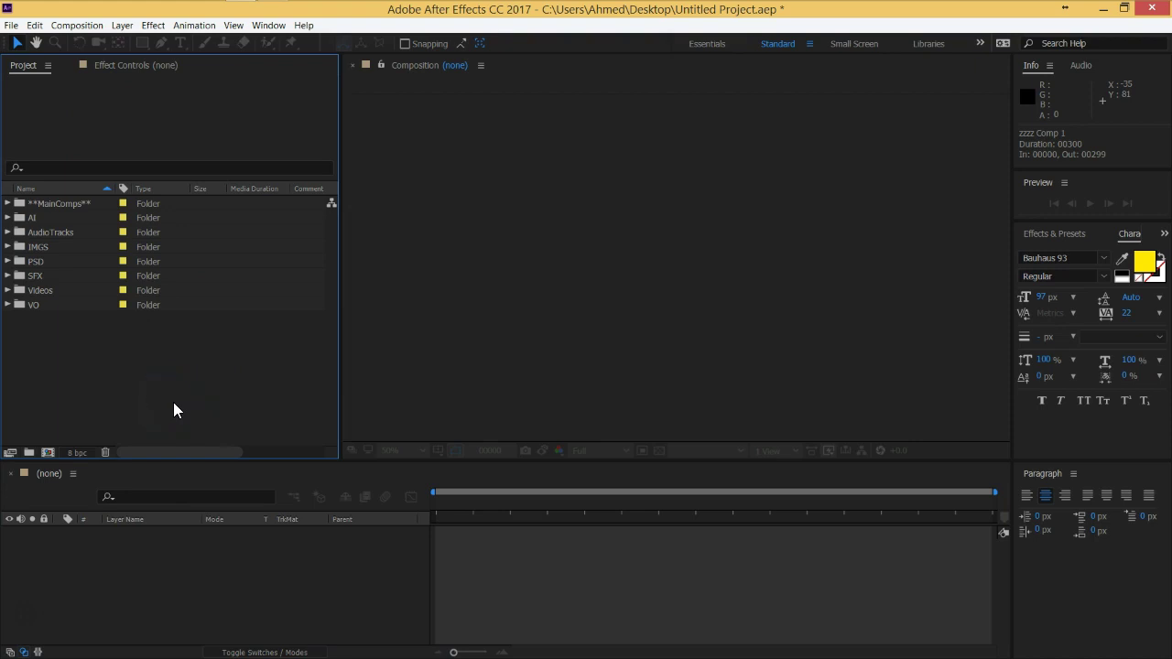
left_click(9, 275)
double_click(100, 293)
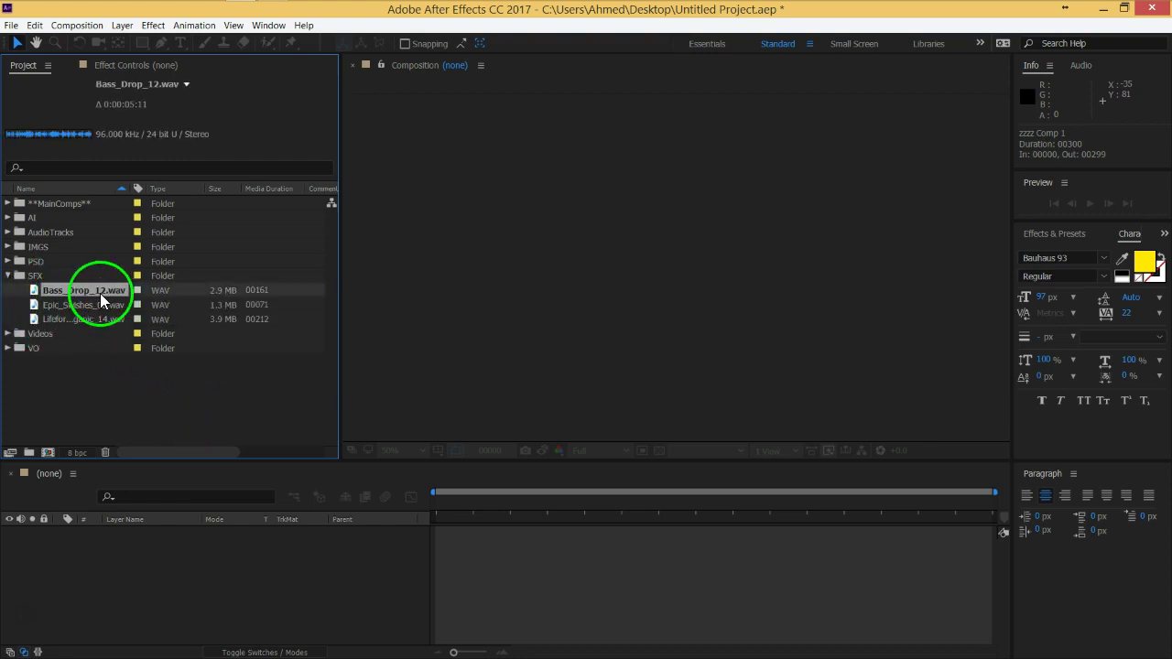
key("space")
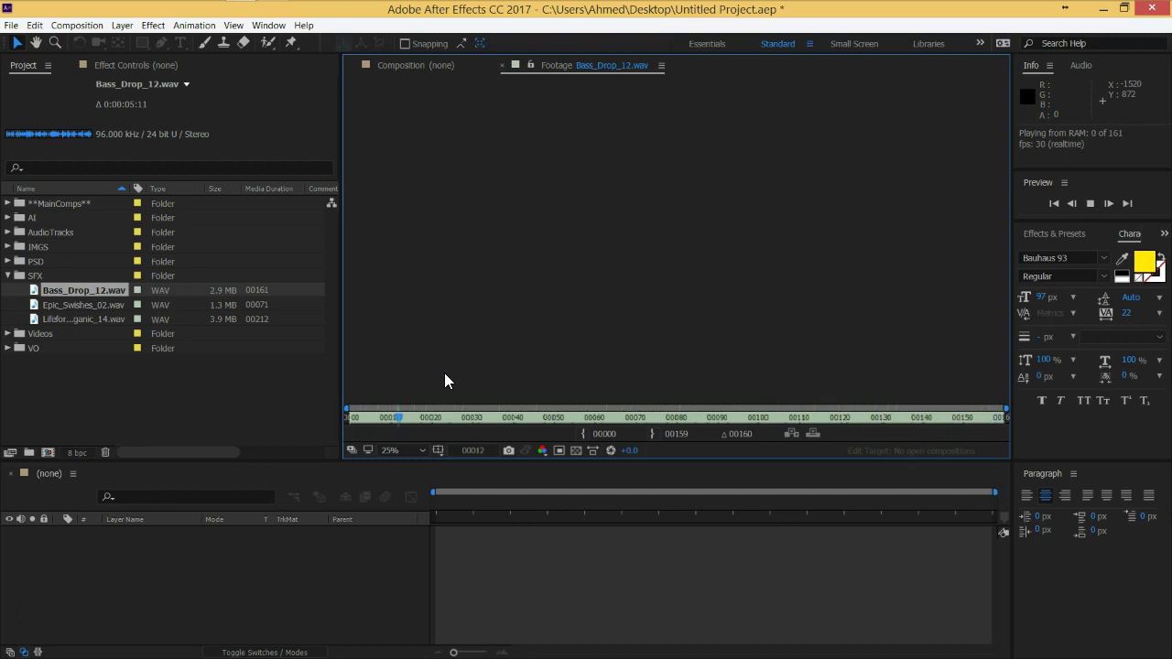
key("space")
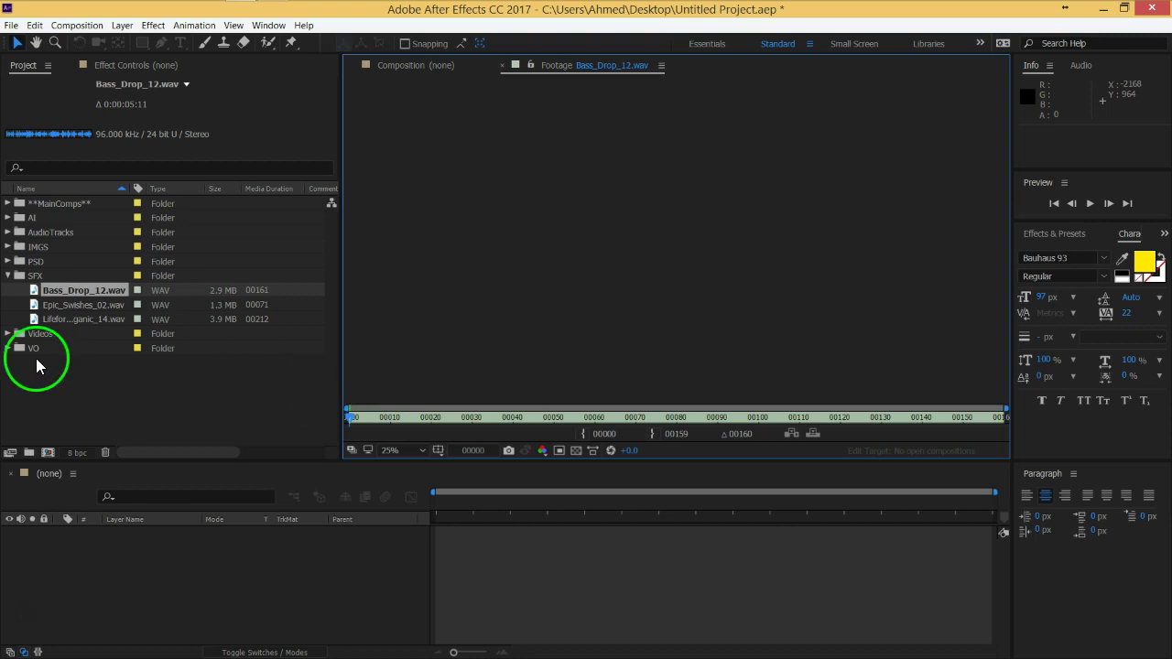
Step: Make a Bass_Drop_12 composition from the WAV and preview it
left_click_drag(39, 294, 144, 579)
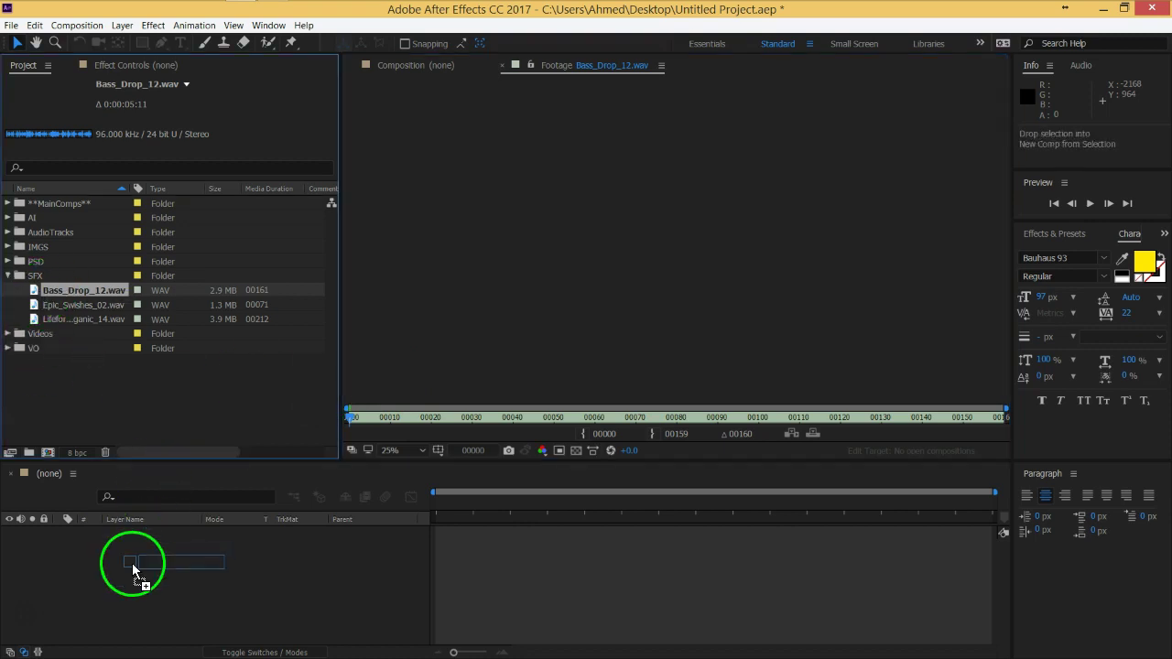
key("space")
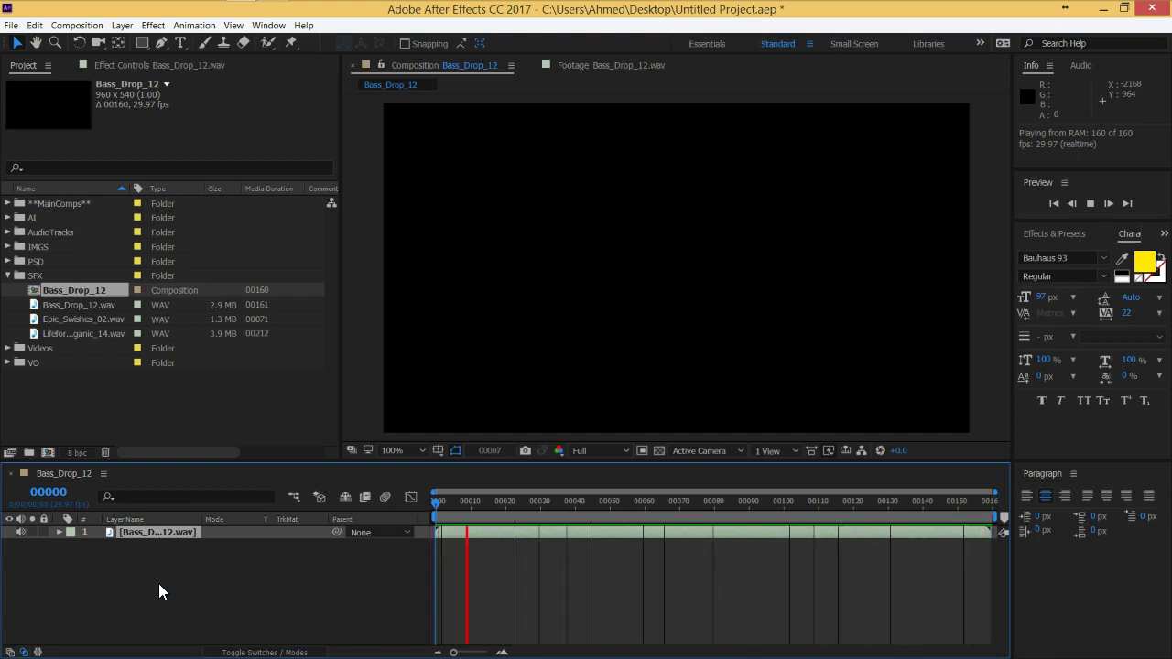
key("space")
left_click(158, 584)
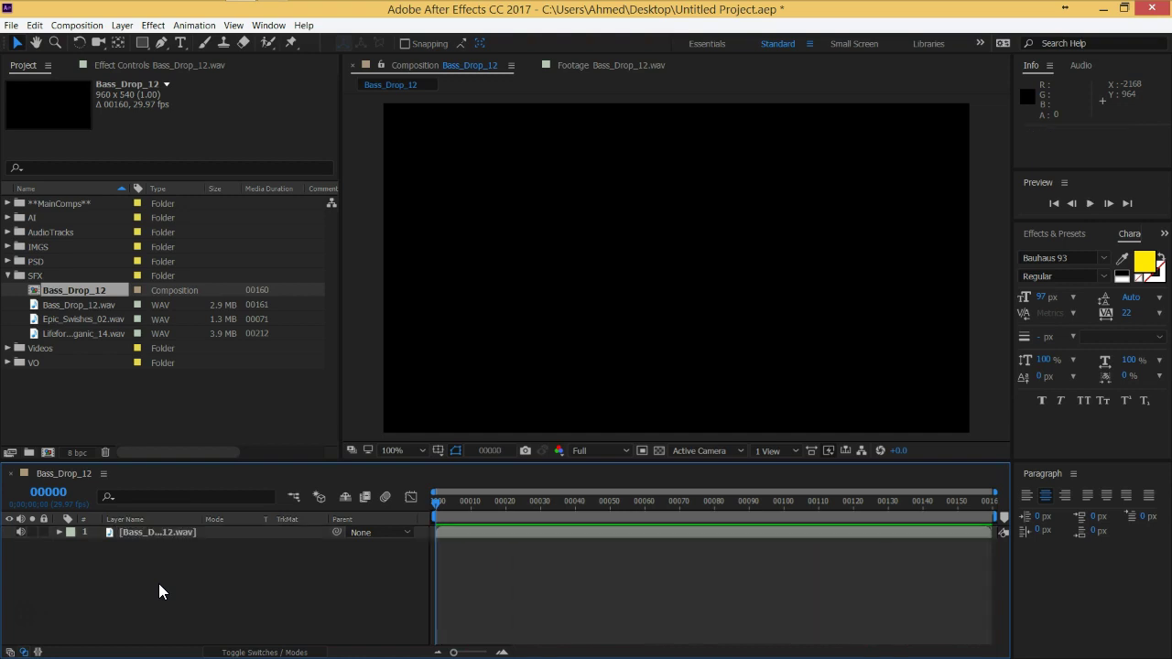
Step: Open the Audio Hardware preferences from the Edit menu
left_click(34, 25)
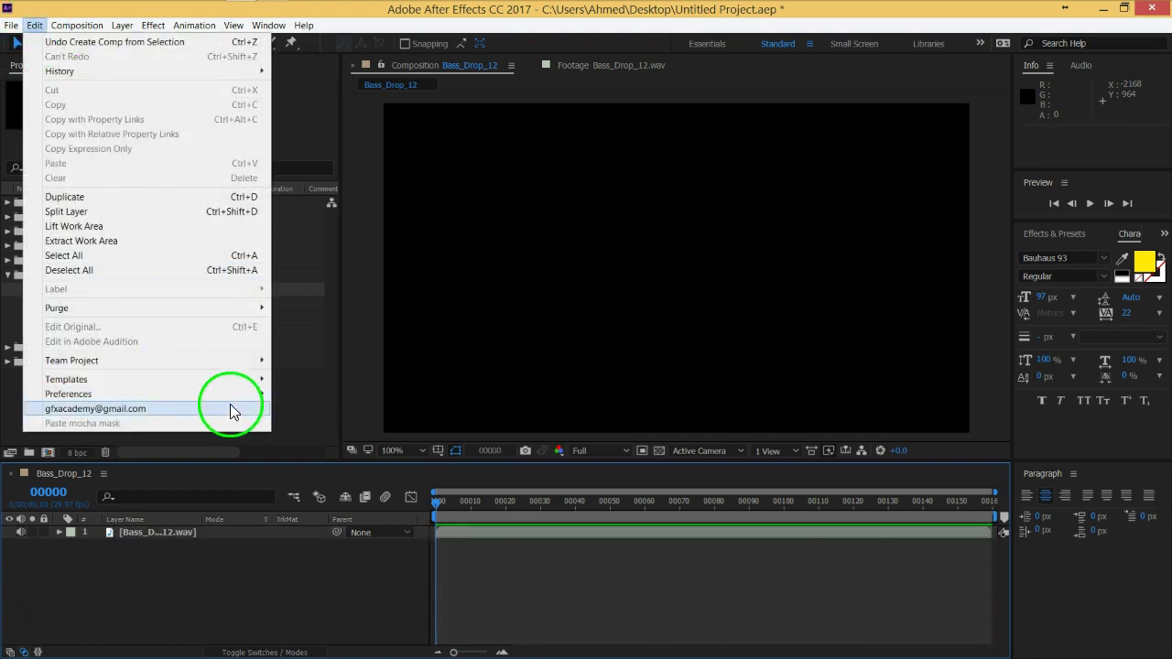
mouse_move(230, 396)
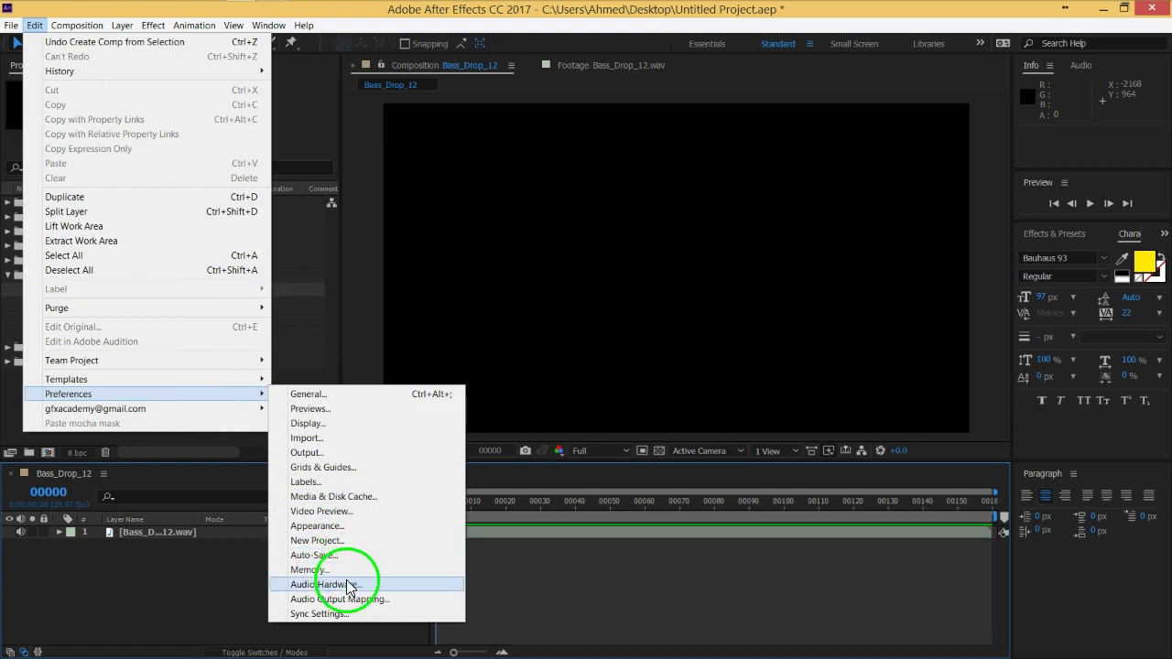
left_click(346, 584)
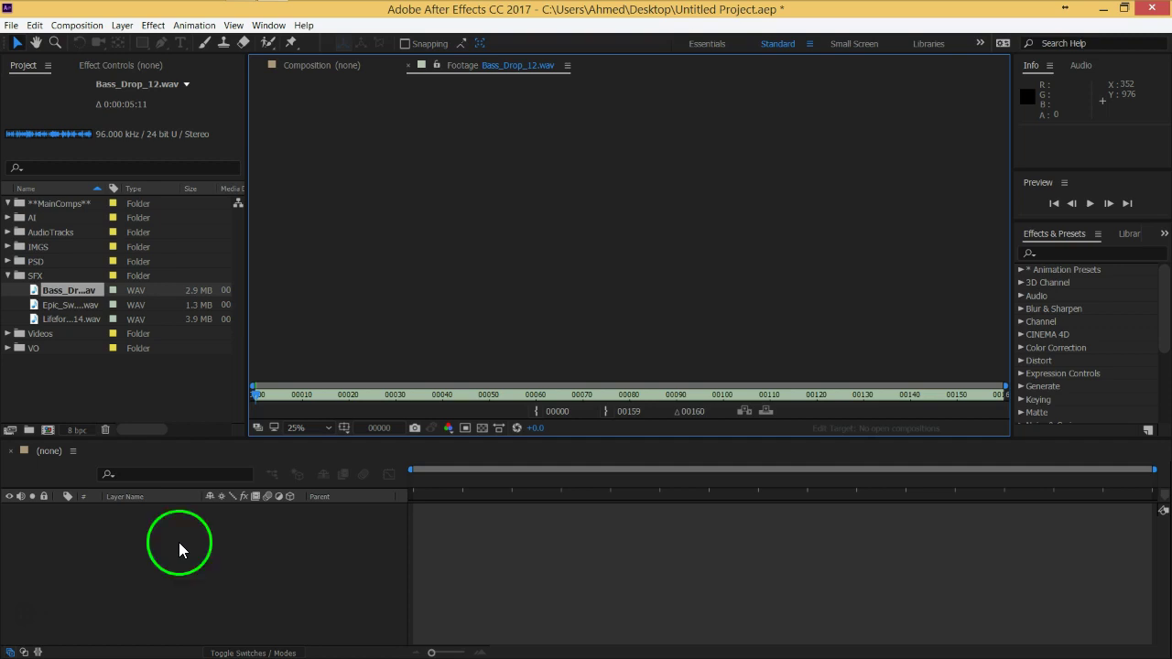
Step: Replay Bass_Drop_12.wav, then open and play Epic_Swishes_02.wav
key("space")
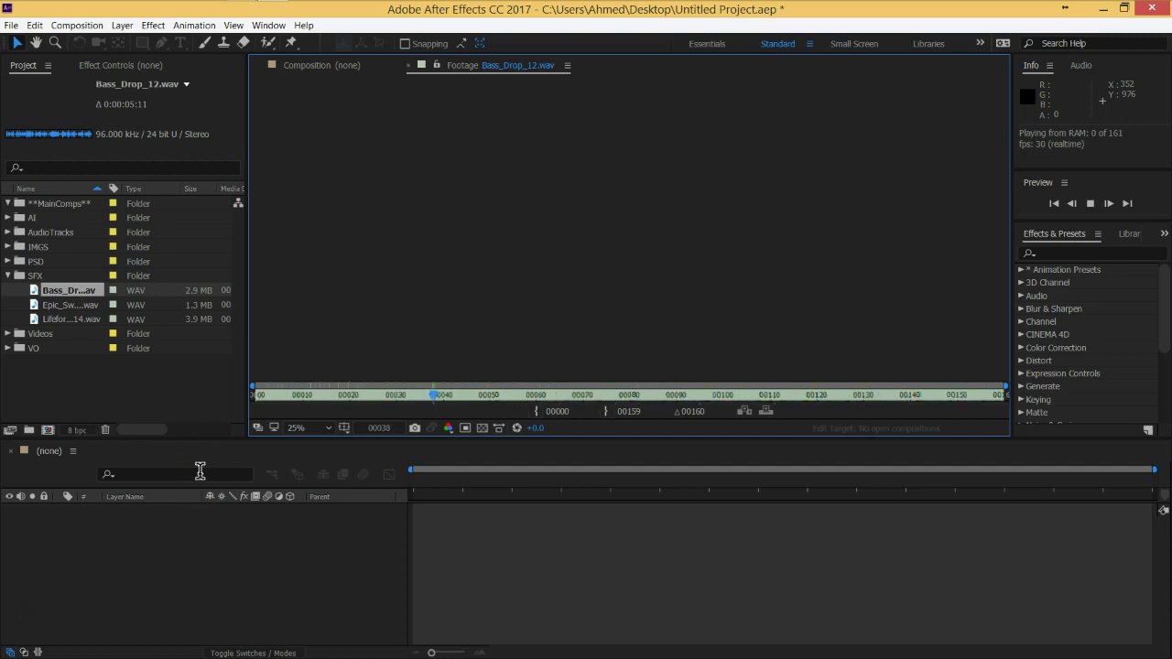
key("space")
left_click(68, 315)
double_click(67, 306)
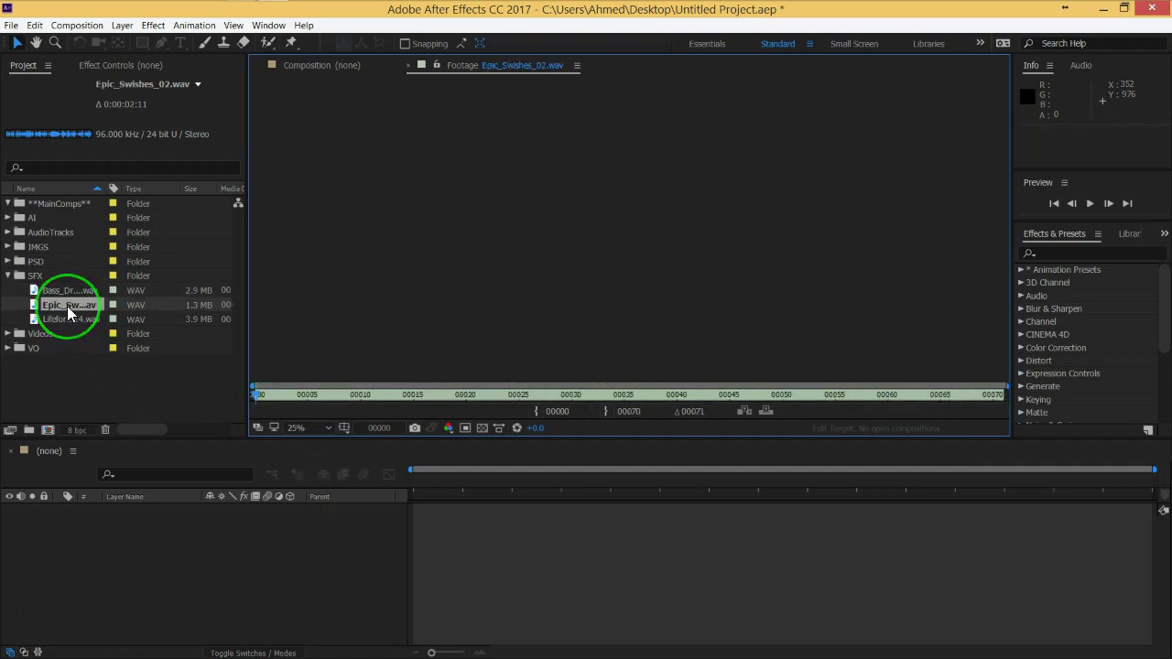
key("space")
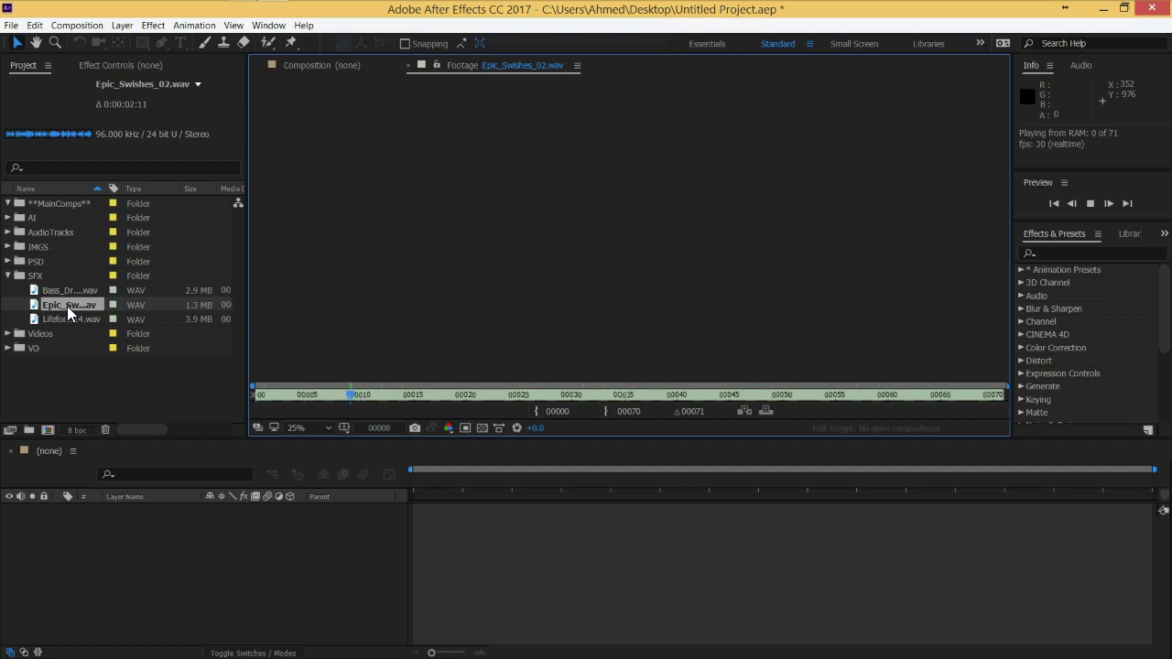
key("space")
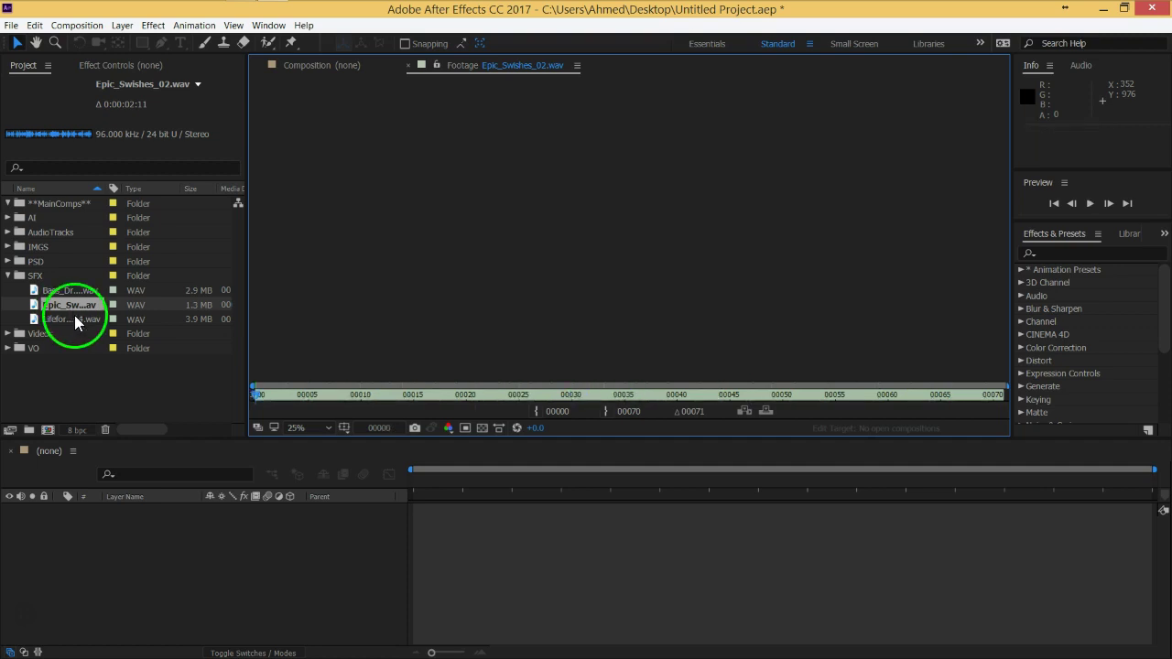
Step: Open Lifeforms_Organic_14.wav in the Footage viewer and play it through twice
left_click(72, 318)
double_click(72, 318)
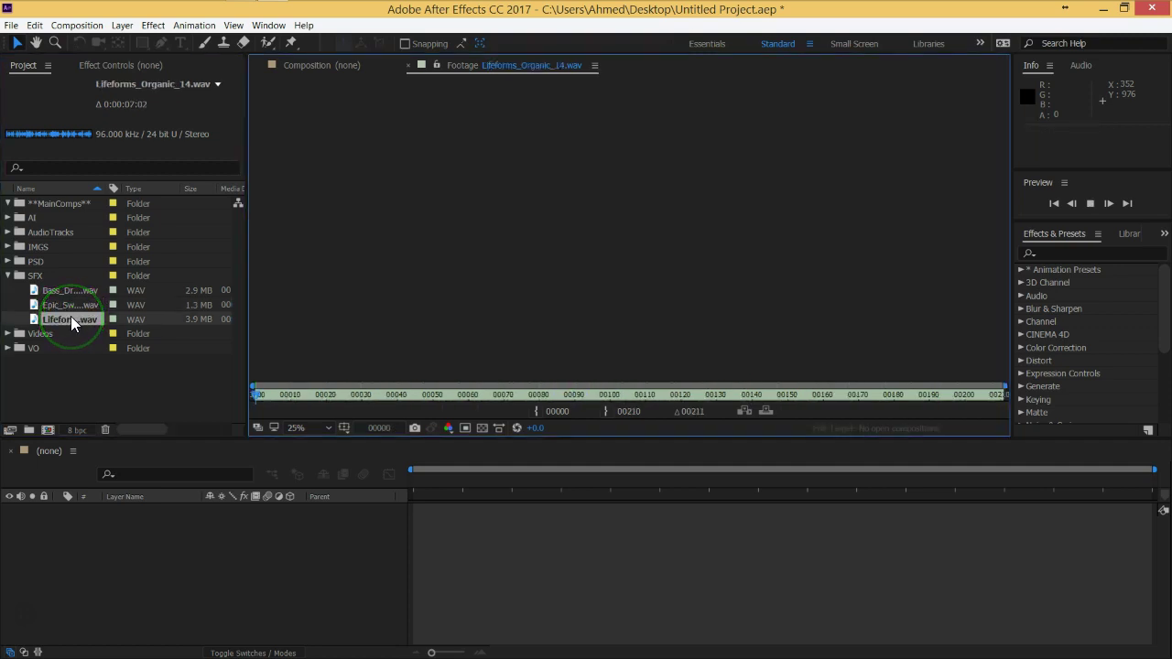
key("space")
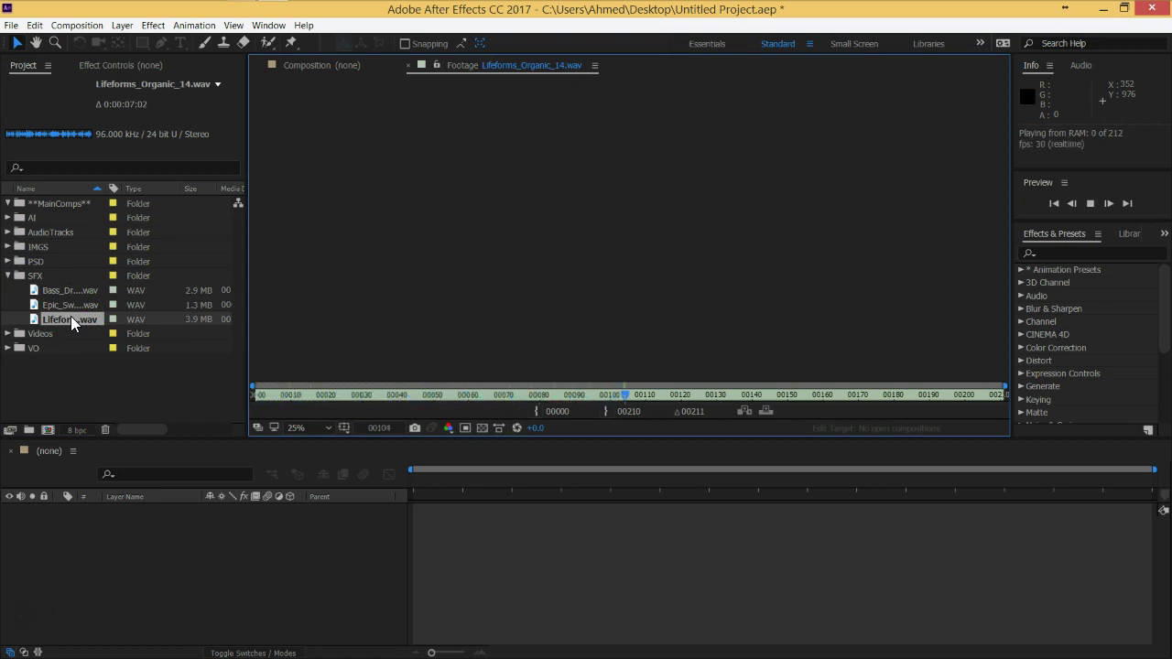
key("space")
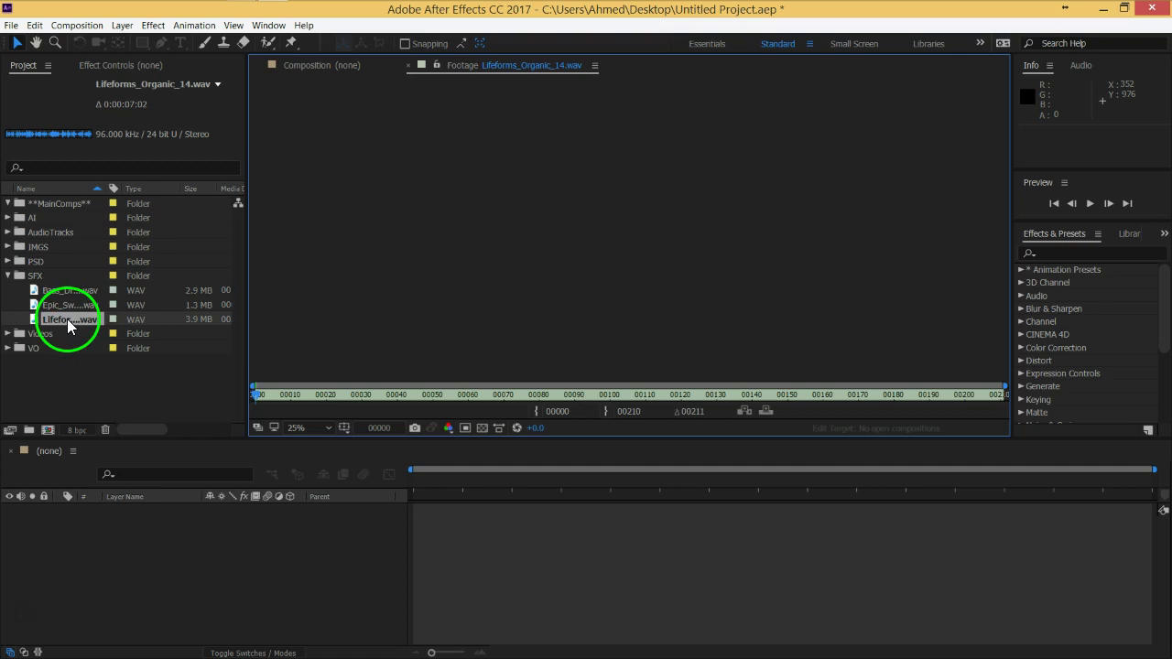
key("space")
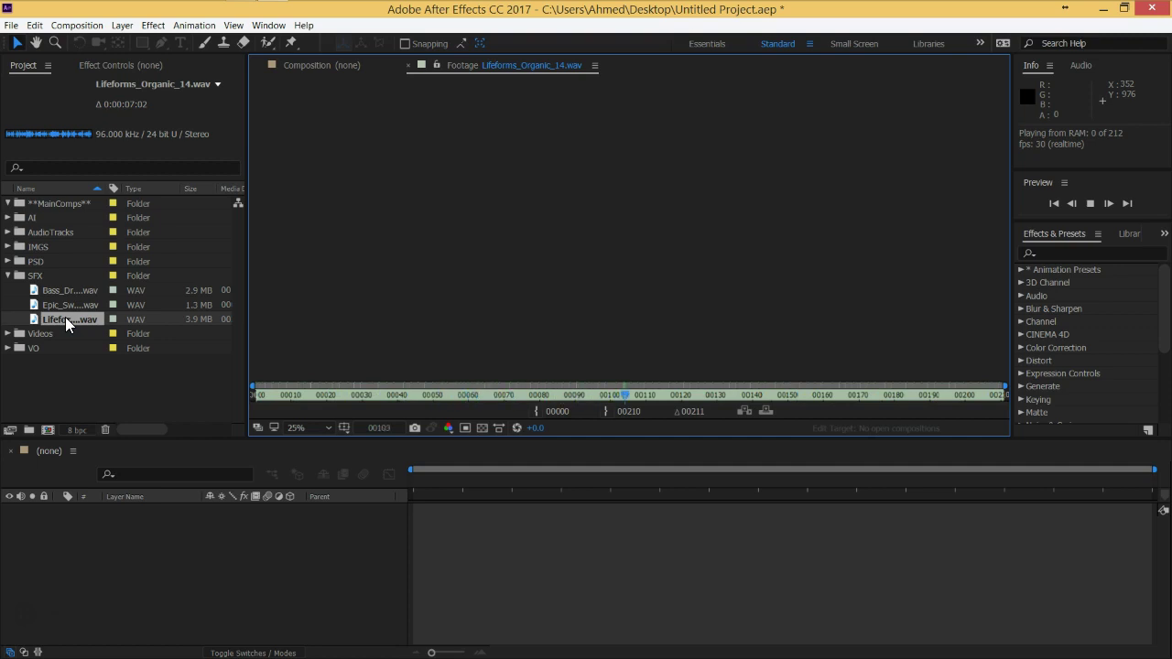
key("space")
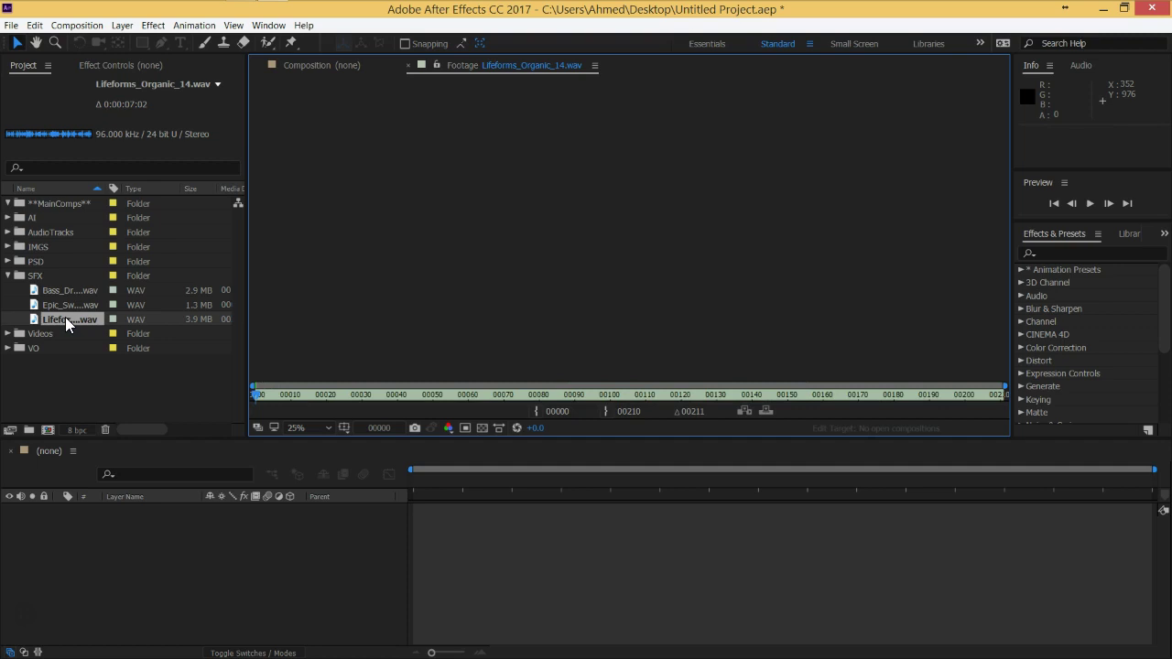
Step: Close the footage viewer, create a 'Sound Design' composition, and drop Bass_Drop_12.wav into it
left_click_drag(65, 317, 411, 73)
left_click(409, 67)
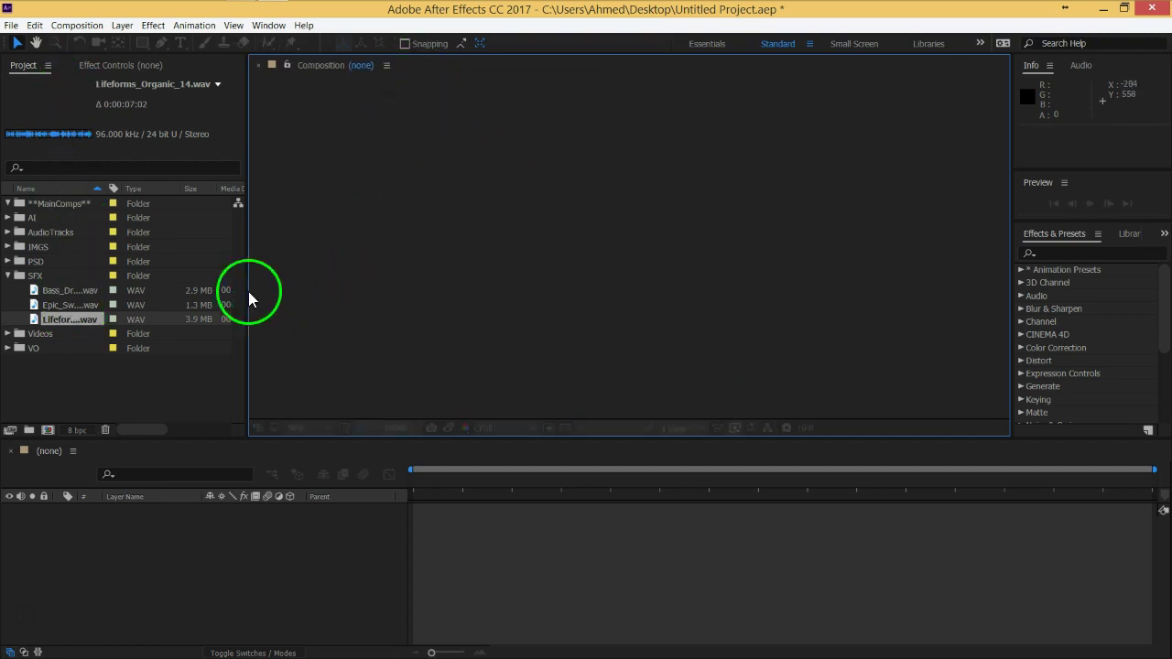
left_click(76, 24)
left_click(39, 39)
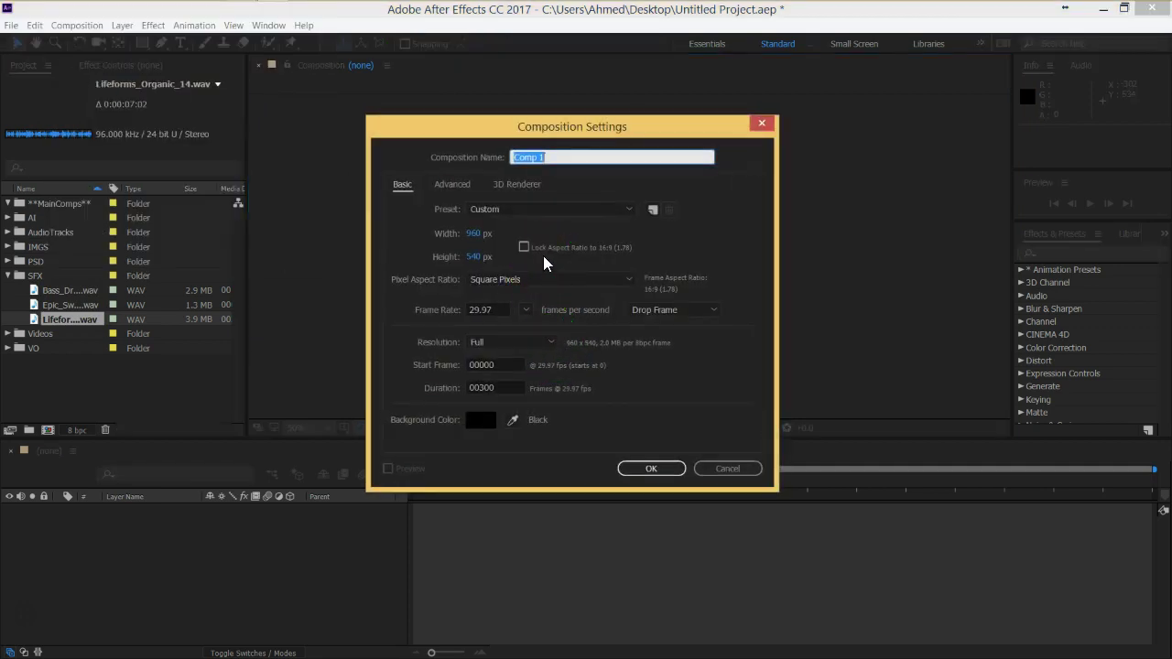
type("Sound Design")
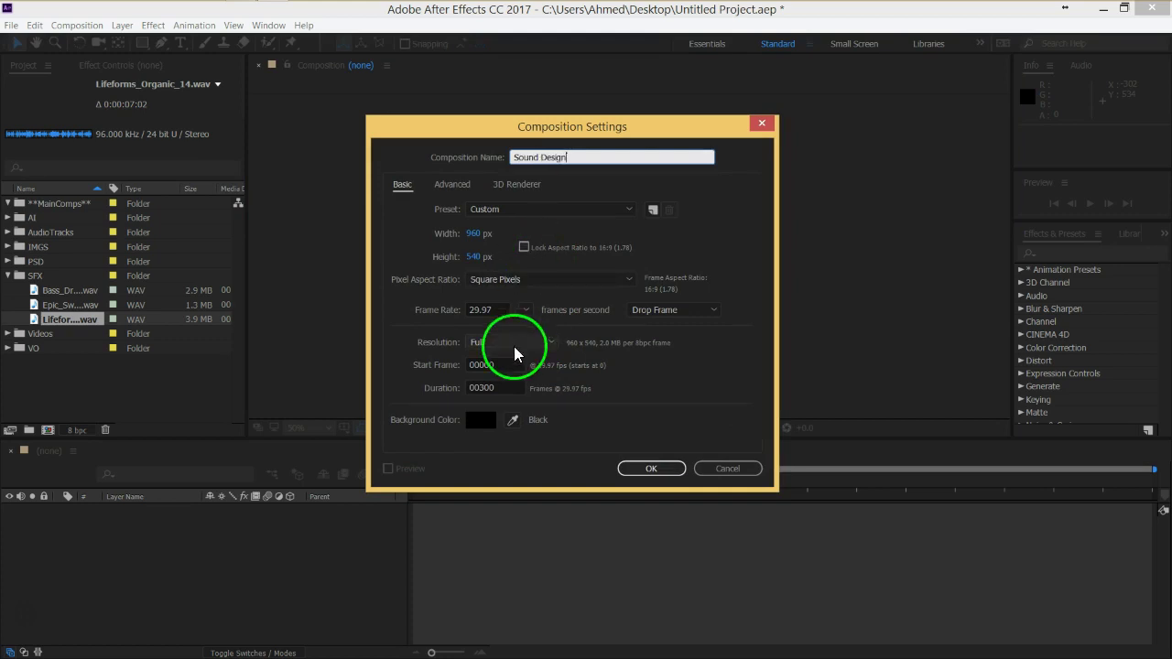
left_click(650, 468)
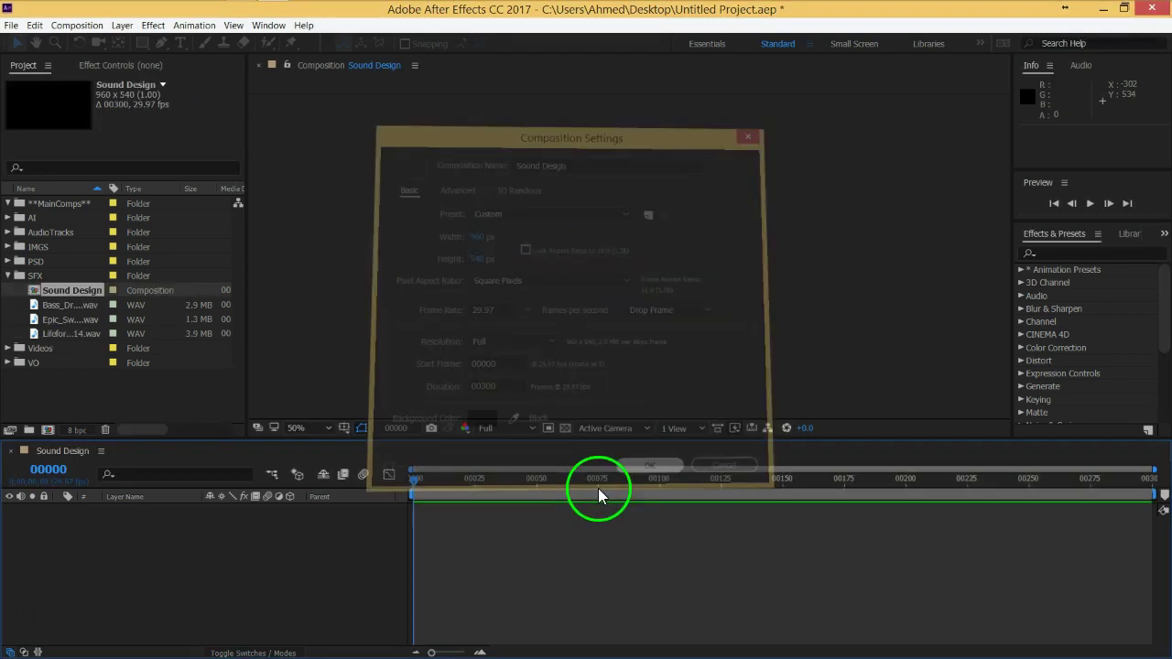
mouse_move(54, 291)
left_mouse_down()
mouse_move(121, 536)
mouse_move(158, 588)
left_mouse_up()
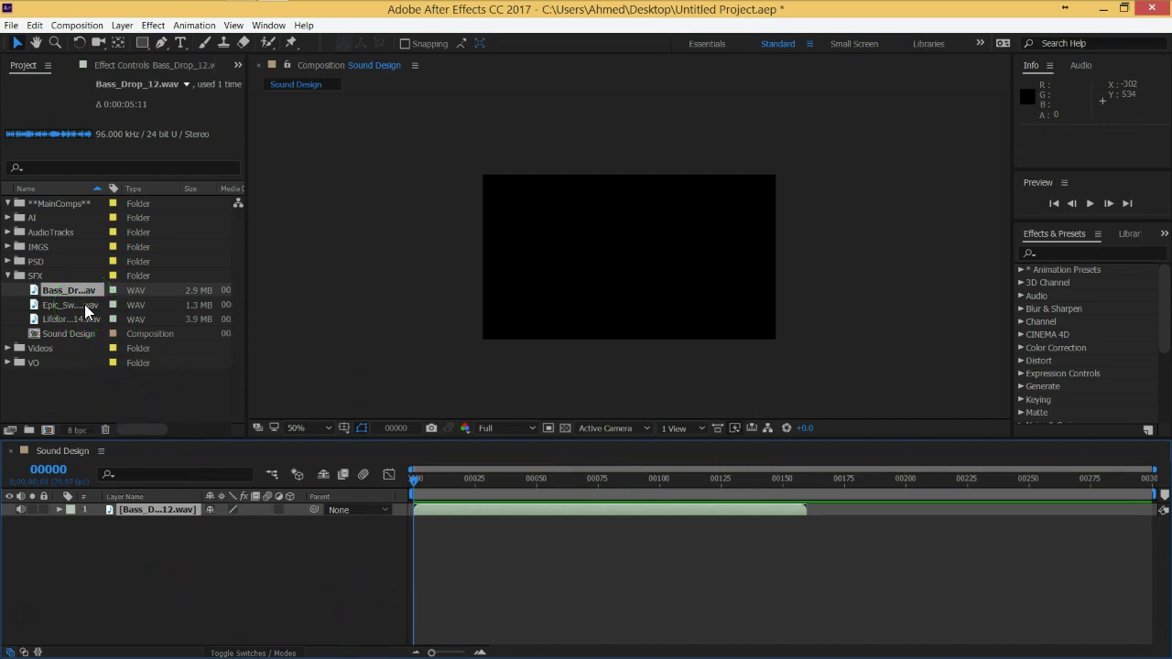
Step: Add Epic_Swishes_02.wav and Lifeforms_Organic_14.wav as layers and preview all three sounds
left_click_drag(85, 304, 202, 585)
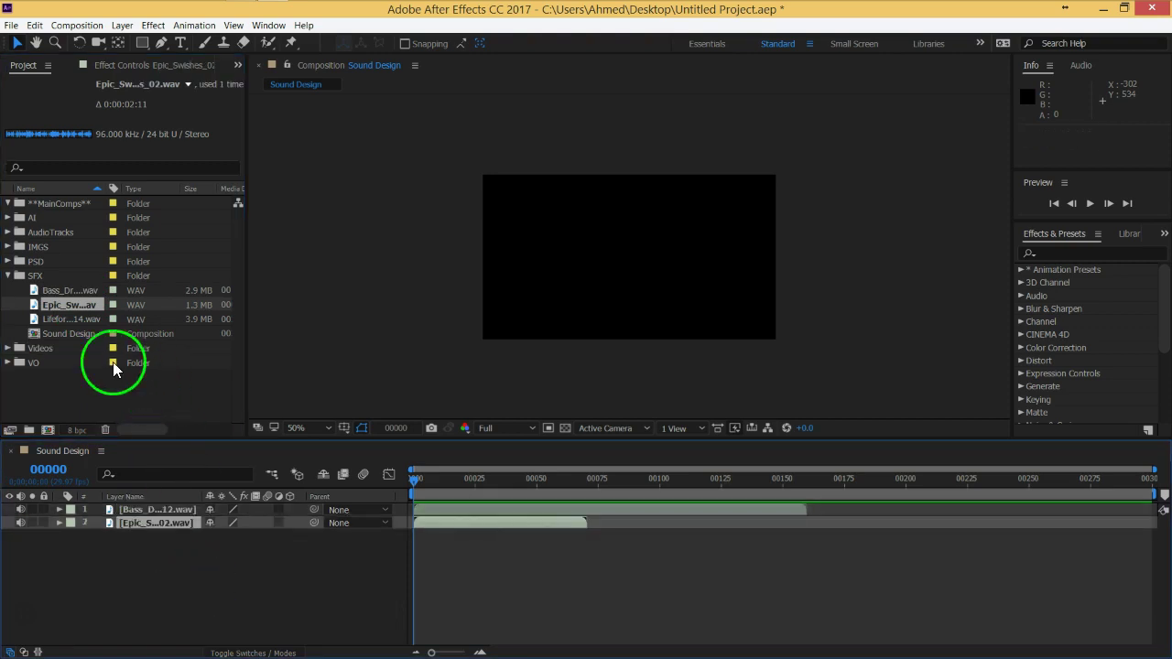
left_click_drag(71, 318, 190, 605)
key("space")
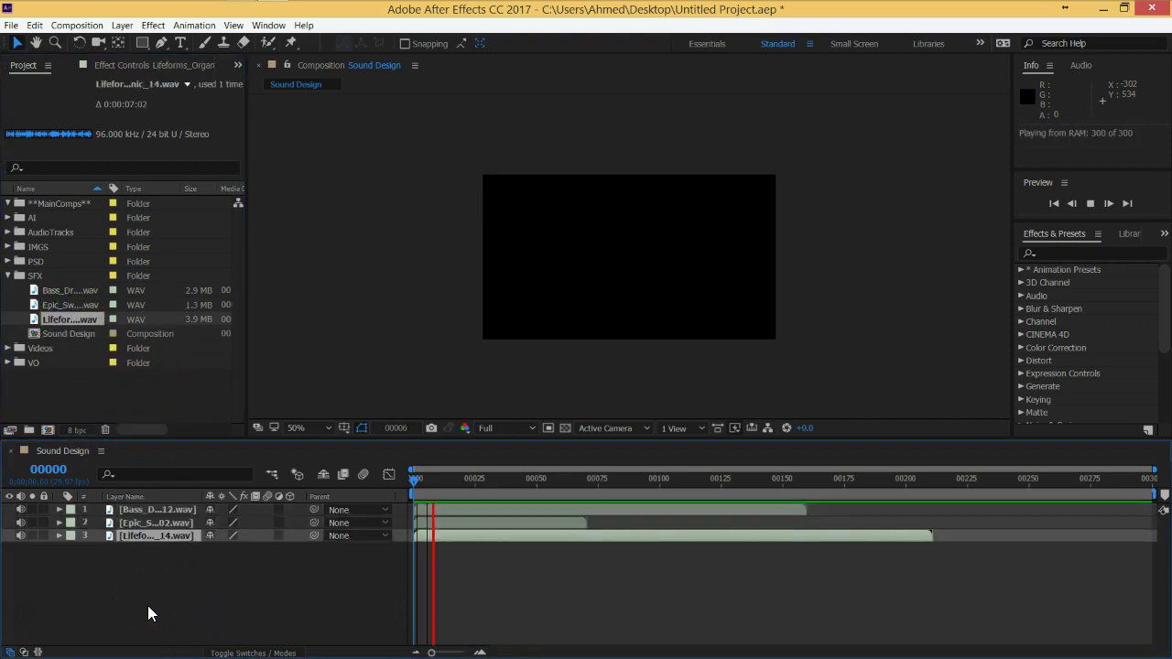
key("space")
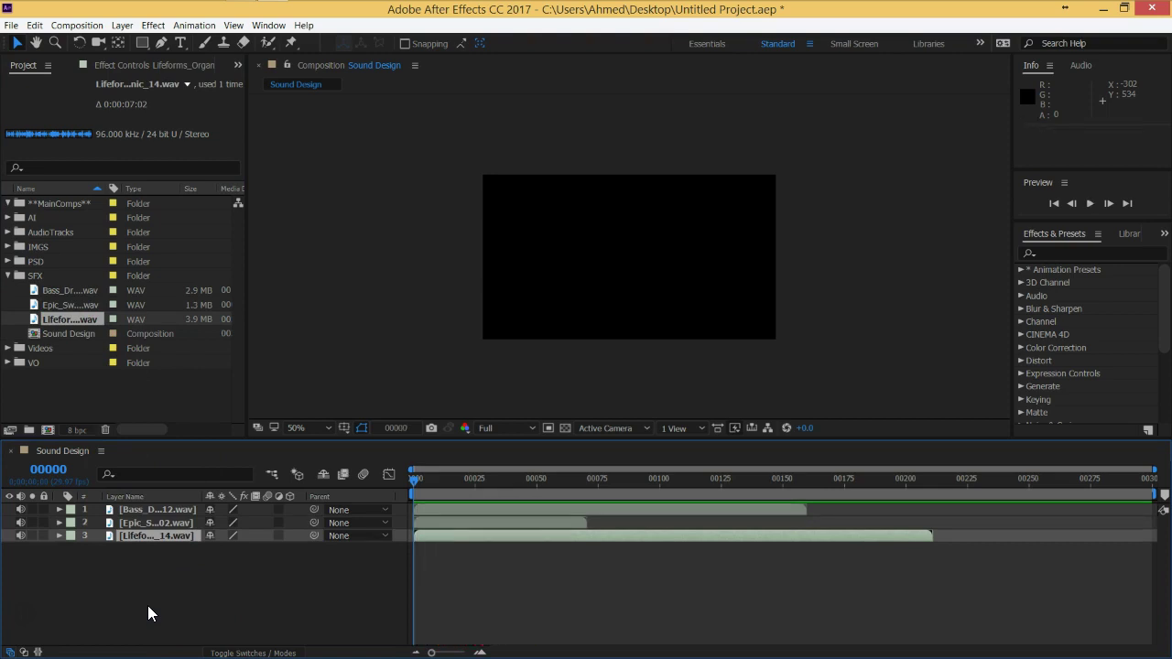
Step: Mute the audio of layers 2 and 3 and preview only Bass_Drop_12
left_click(143, 607)
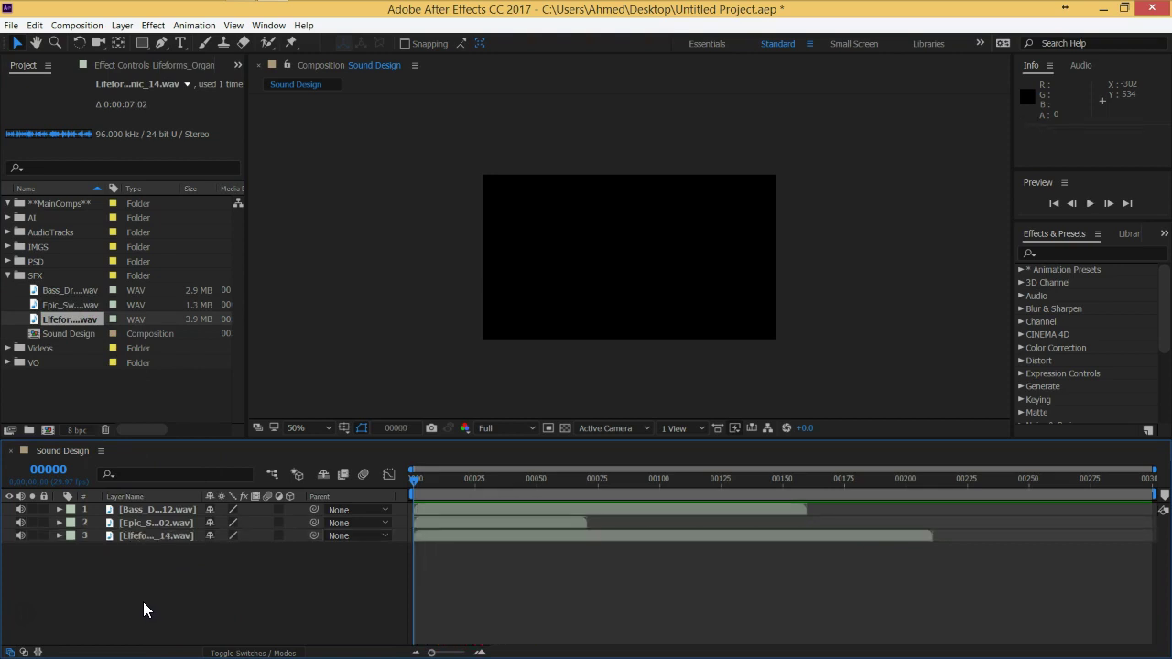
left_click(20, 535)
left_click(20, 523)
key("space")
key("space")
key("space")
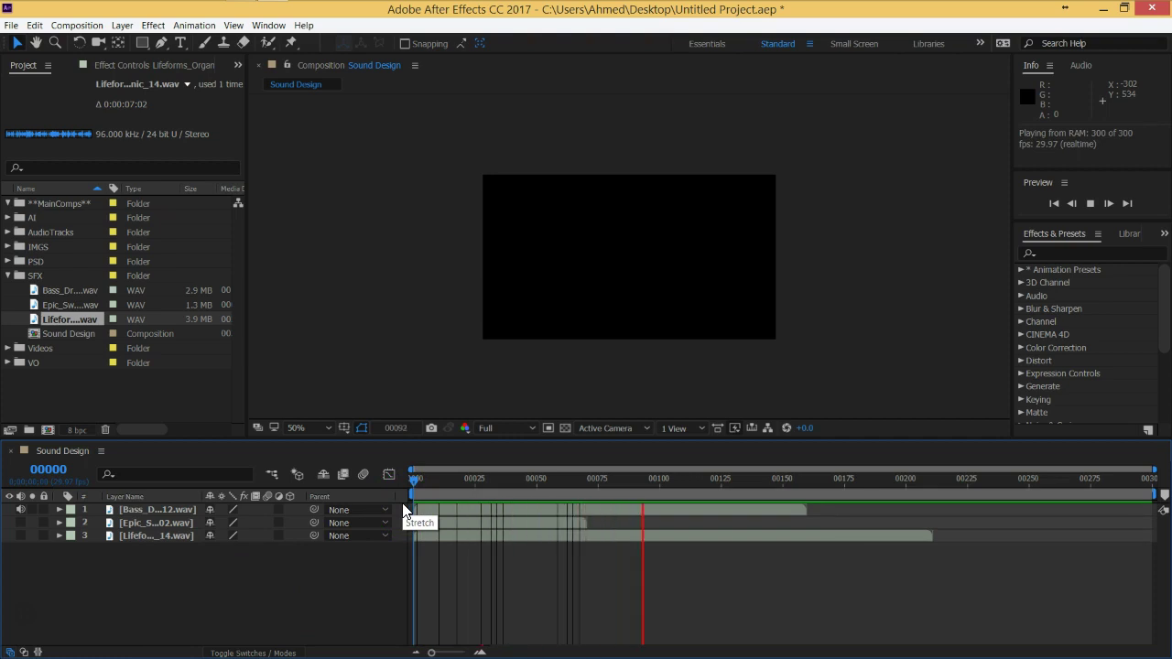
left_click(421, 485)
left_click_drag(421, 481, 386, 490)
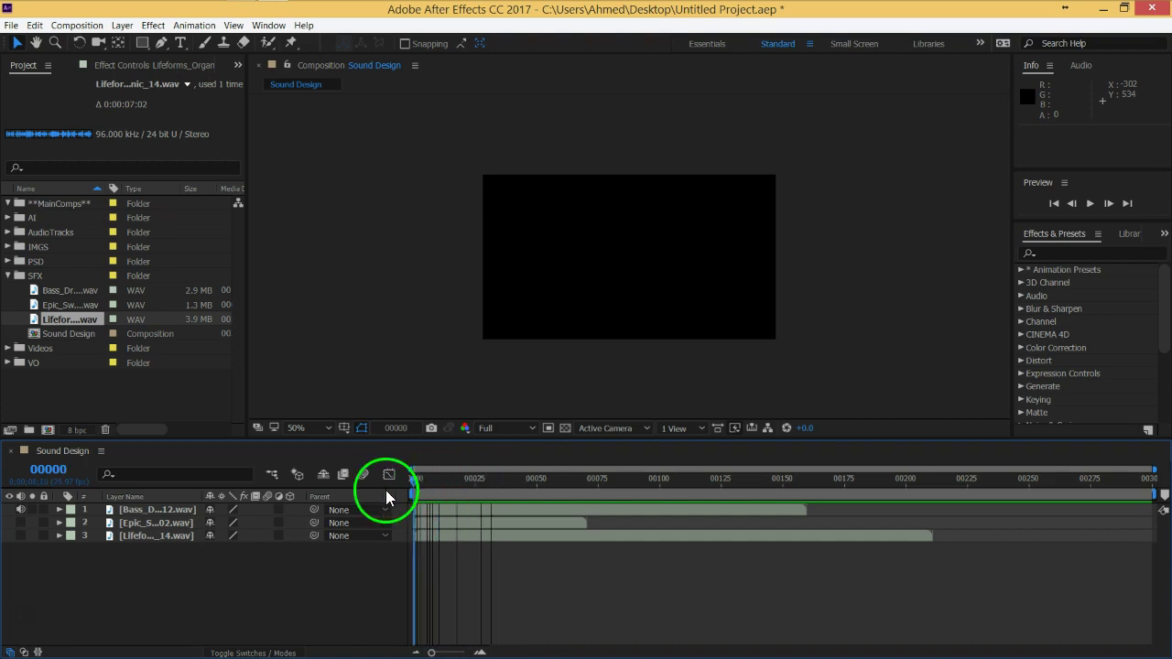
Step: Unmute the Epic_Swishes_02 layer and preview it together with Bass_Drop_12
left_click(20, 522)
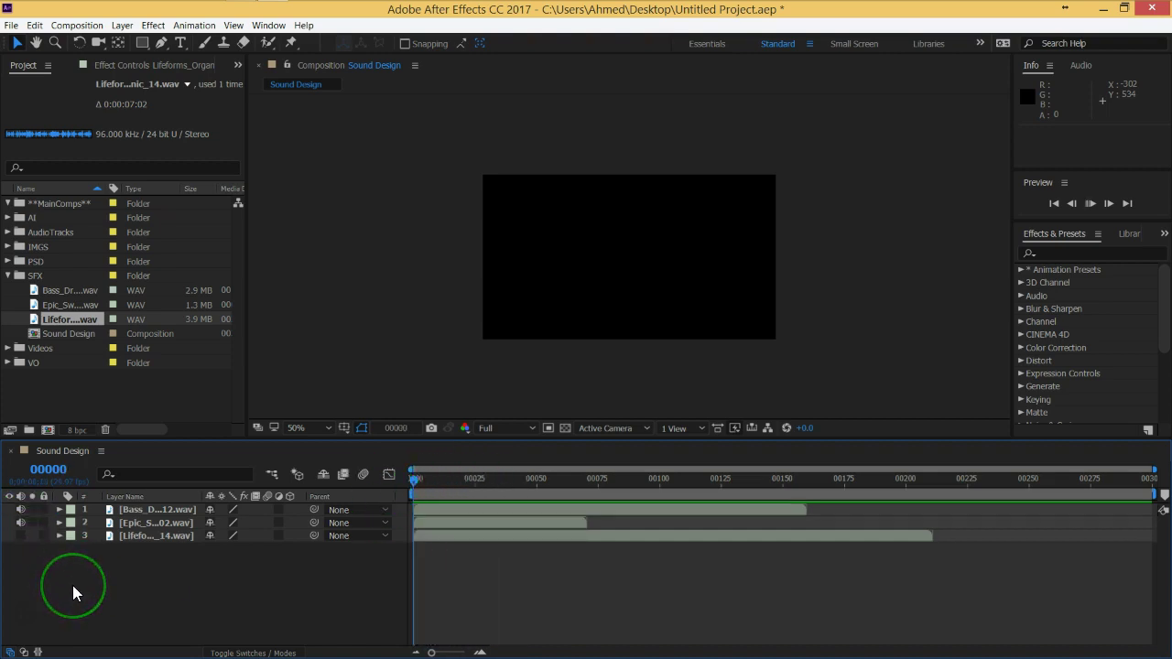
key("space")
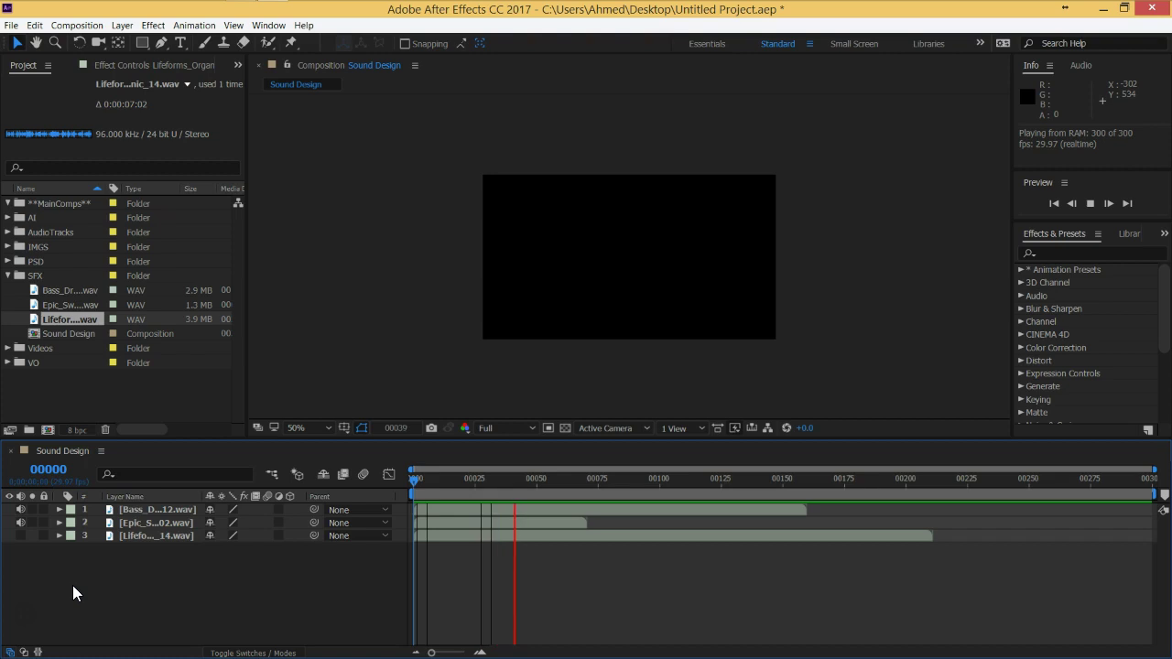
key("space")
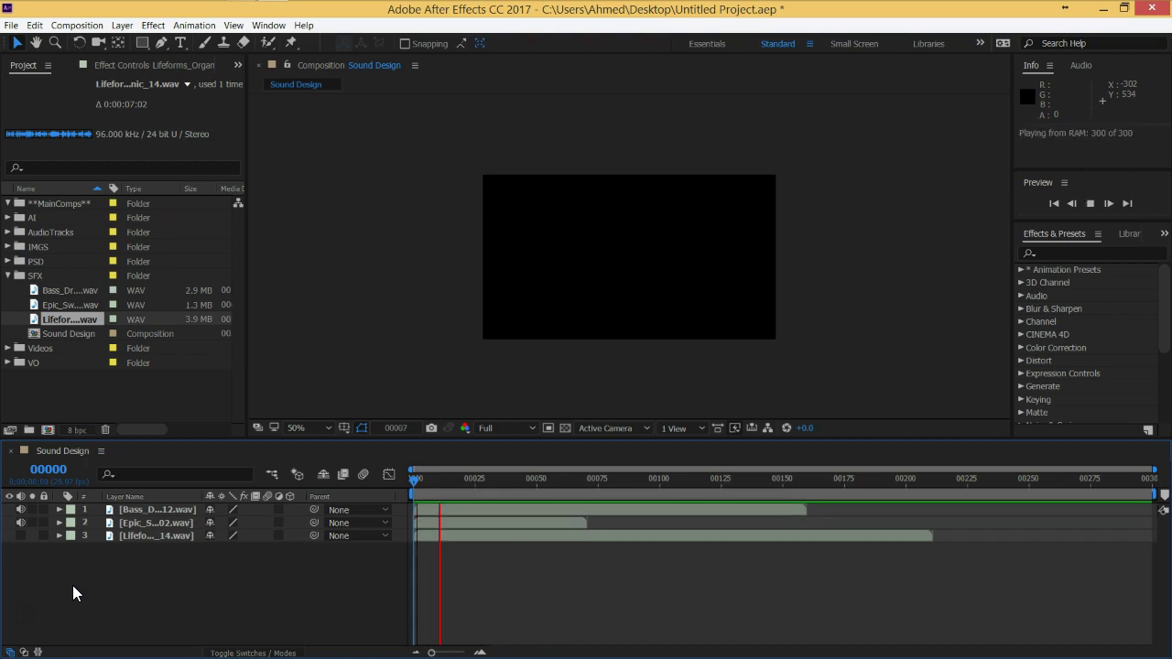
key("space")
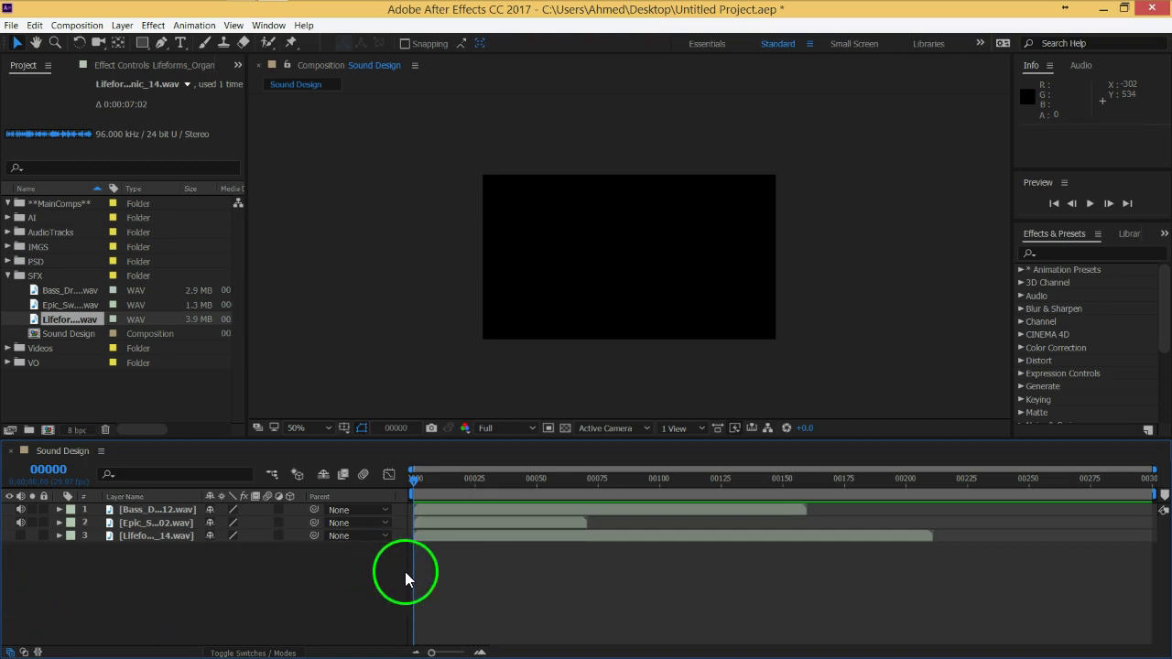
left_click(160, 522)
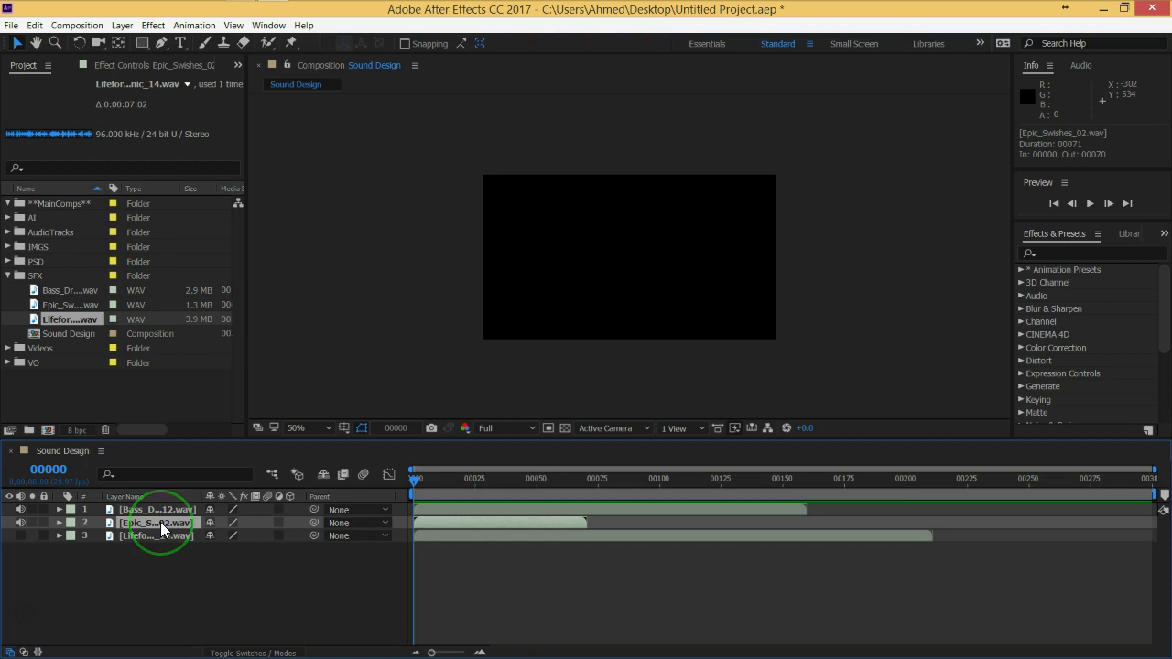
Step: Show the Epic_Swishes_02 layer's waveform with LL, zoom the timeline in, and play it back
key("l")
key("l")
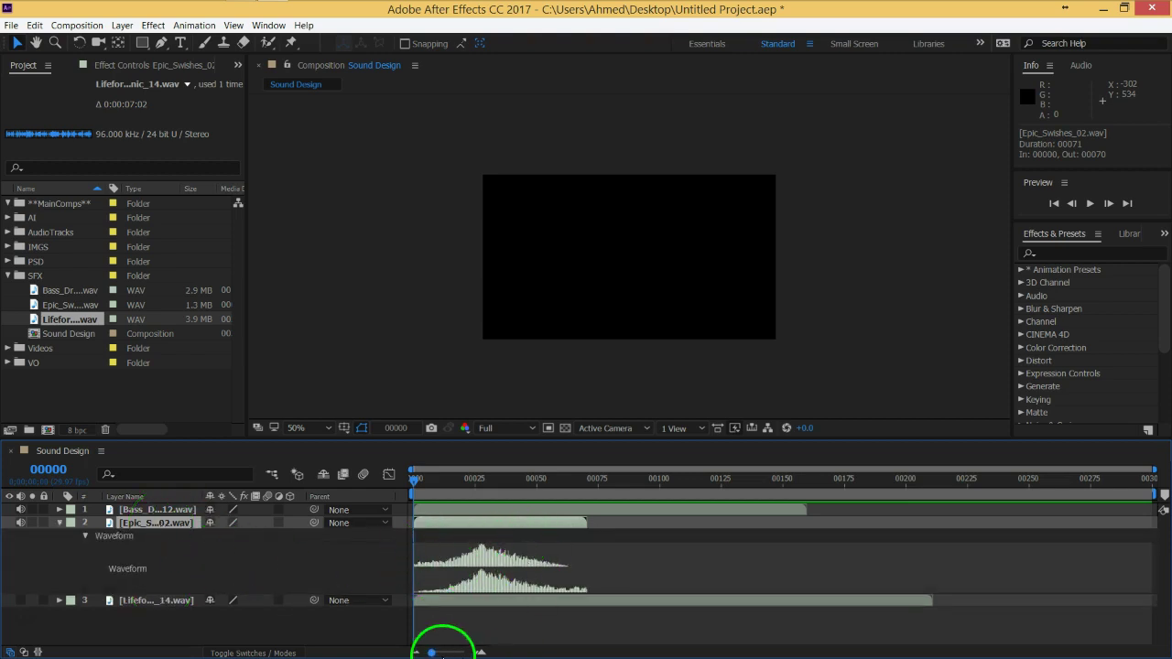
left_click_drag(431, 651, 455, 651)
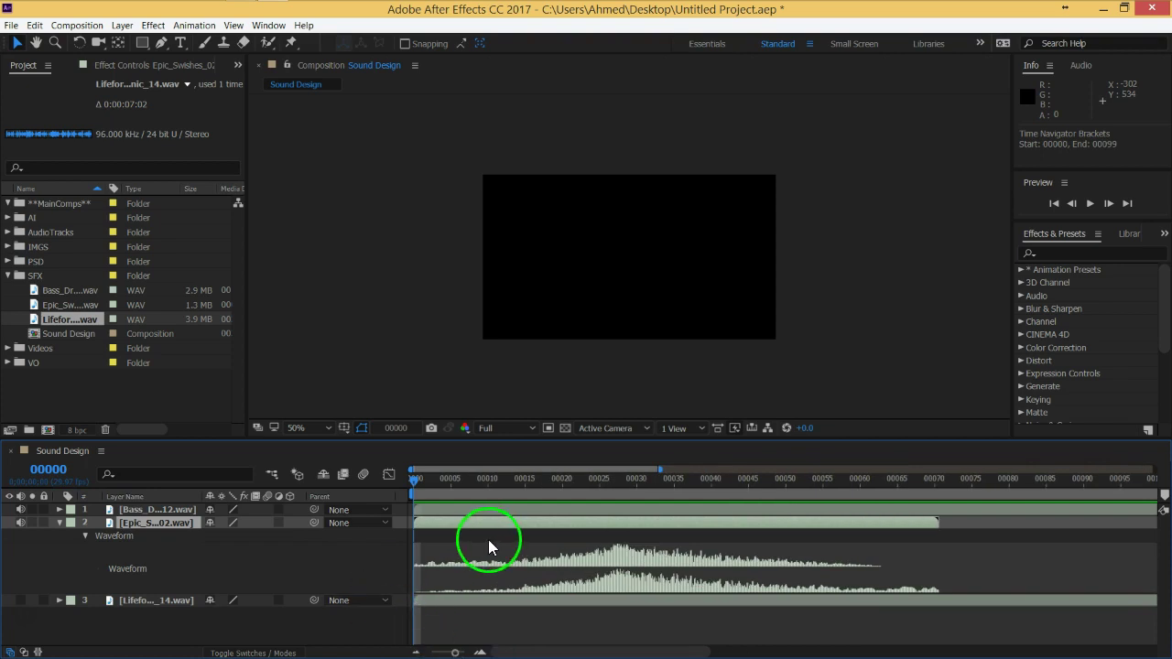
key("KP_Decimal")
key("KP_Multiply")
key("KP_Multiply")
key("KP_Multiply")
key("KP_Multiply")
key("KP_Multiply")
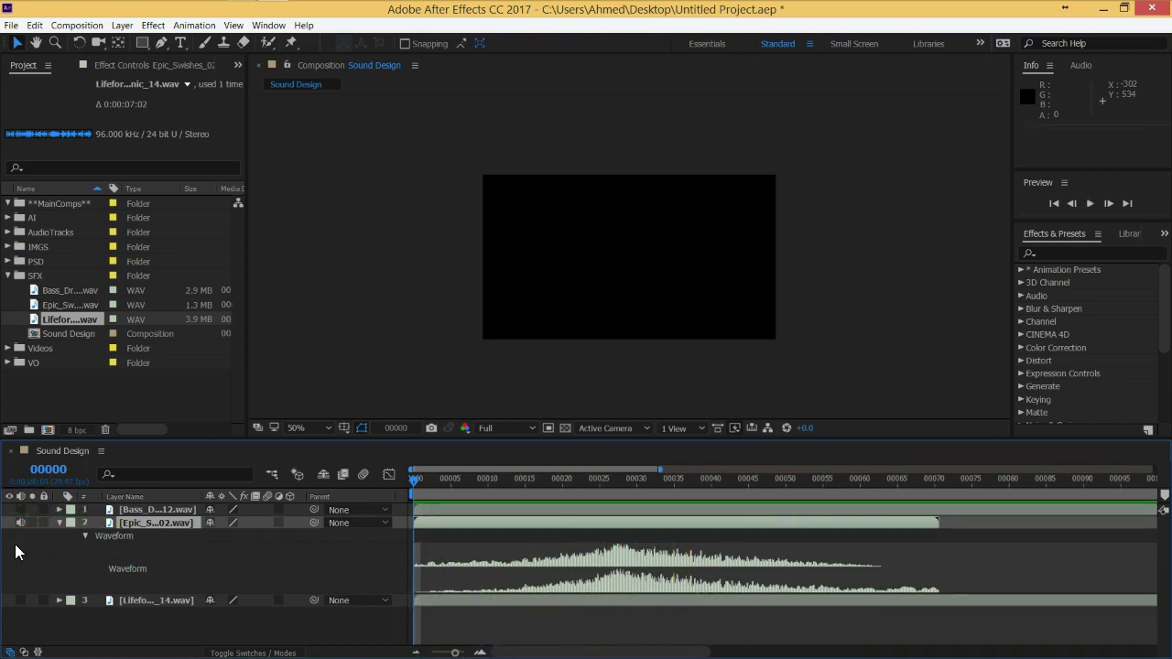
left_click(364, 519)
left_click(194, 542)
left_click(173, 523)
key("space")
left_click(726, 507)
left_click(554, 570)
left_click_drag(546, 481, 561, 483)
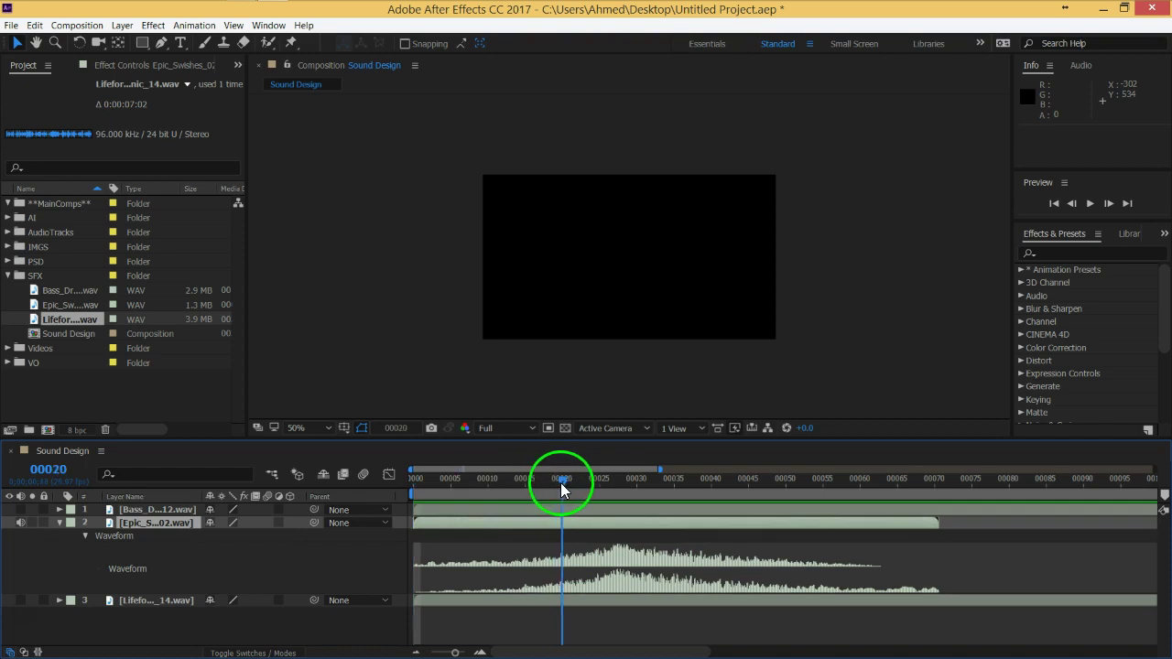
left_click_drag(439, 510, 567, 514)
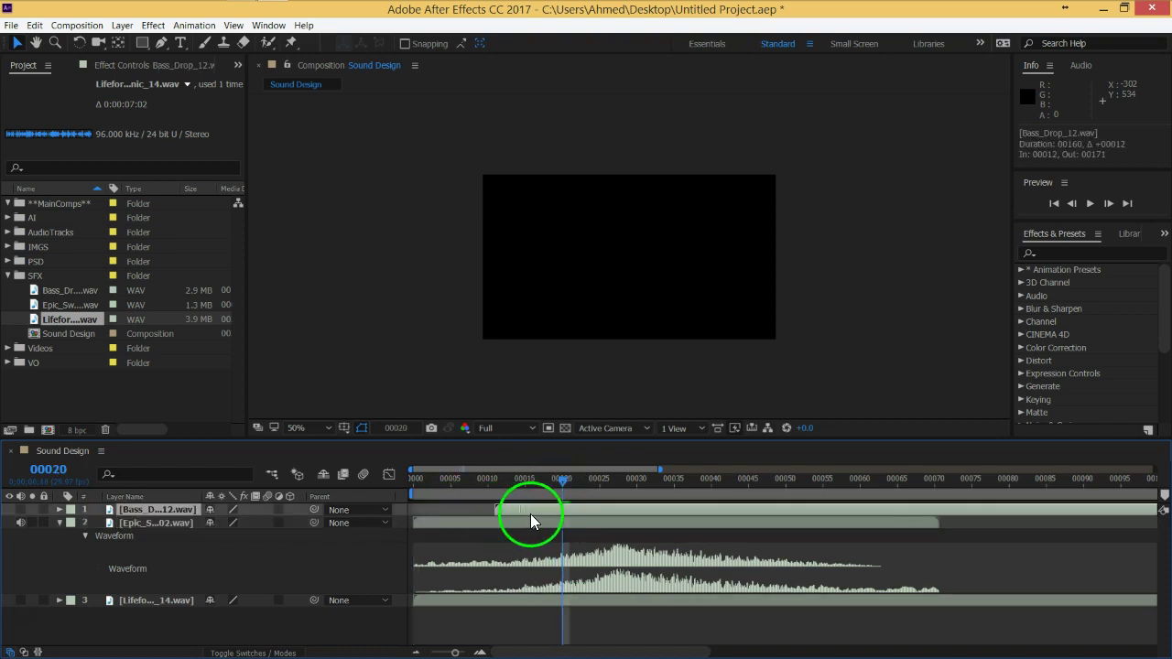
left_click_drag(563, 482, 384, 489)
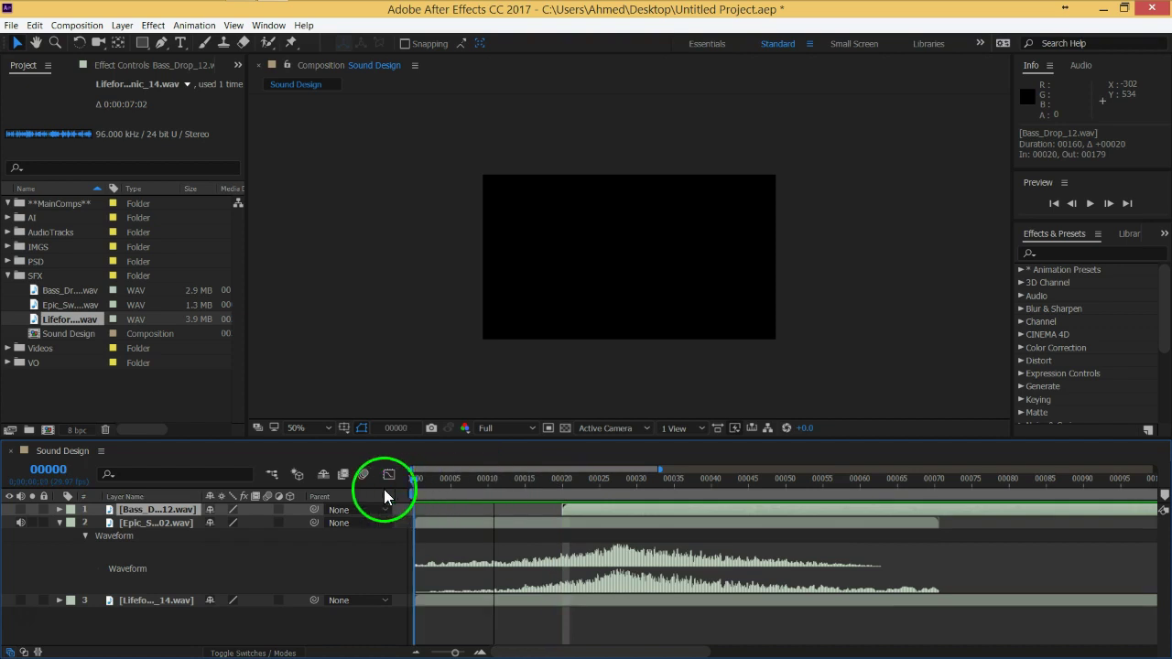
left_click(23, 511)
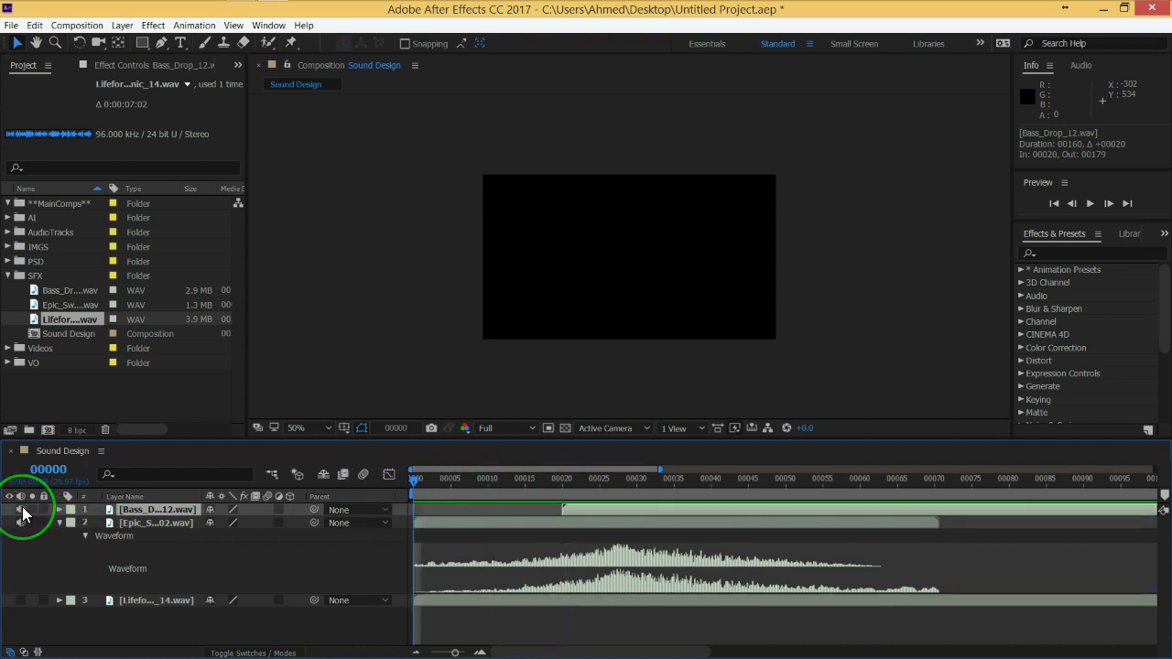
key("space")
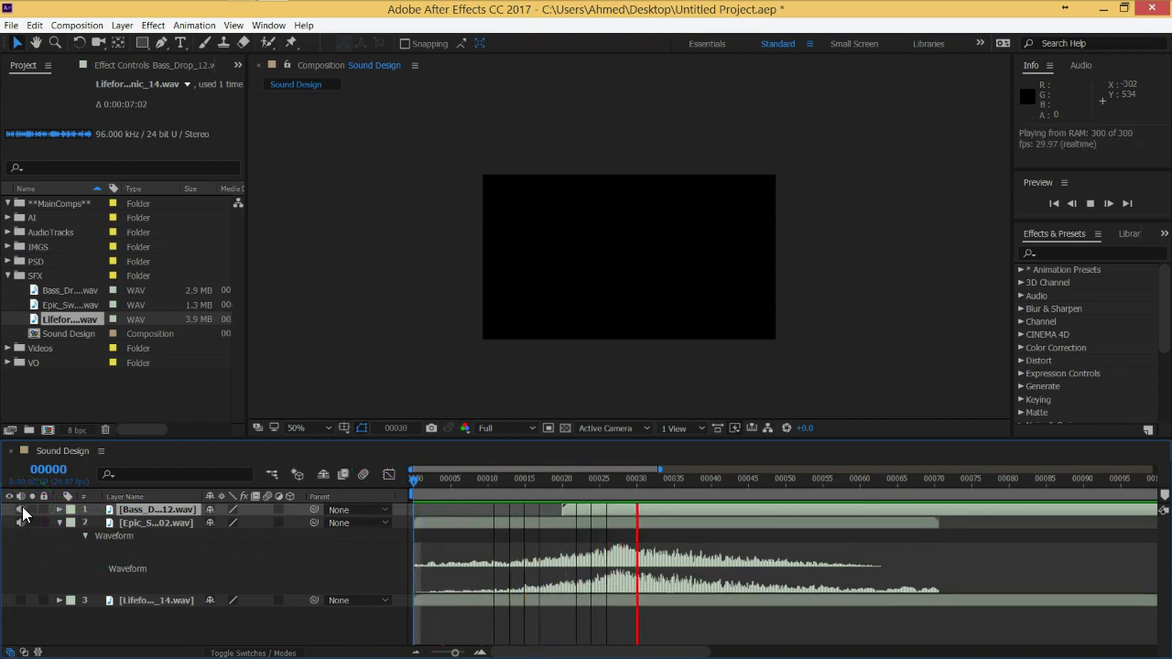
key("space")
key("space")
key("space")
left_click(458, 497)
mouse_move(603, 515)
left_mouse_down()
mouse_move(576, 516)
mouse_move(557, 436)
left_mouse_up()
key("l")
key("l")
left_click_drag(556, 439, 565, 326)
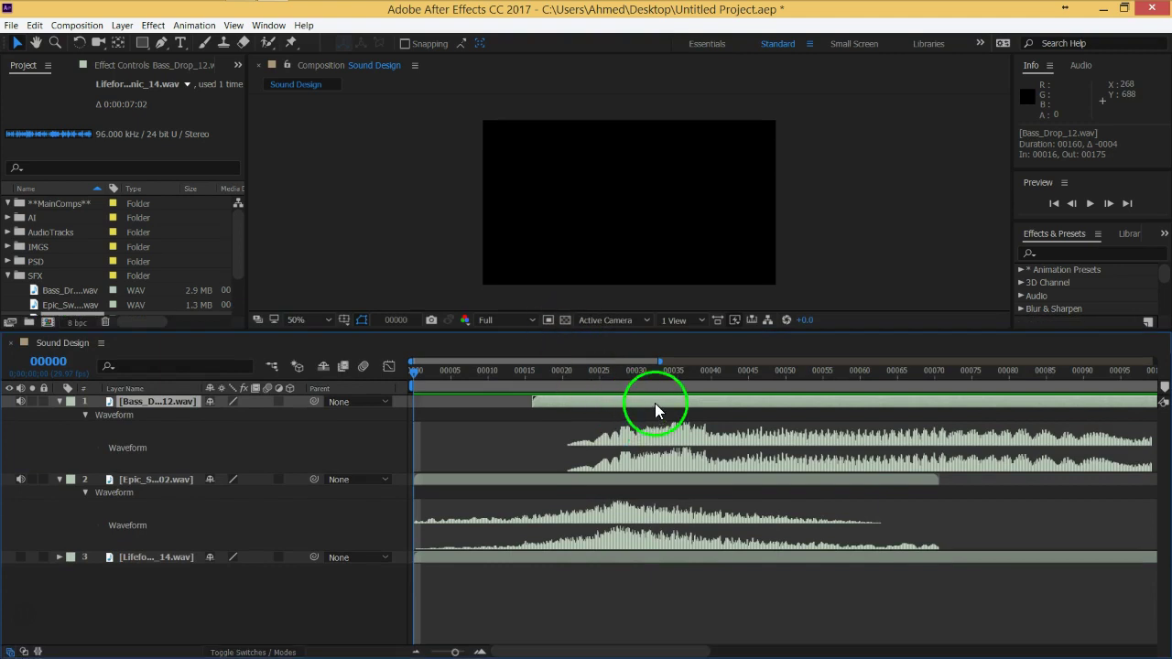
mouse_move(654, 403)
left_mouse_down()
mouse_move(629, 405)
mouse_move(646, 405)
left_mouse_up()
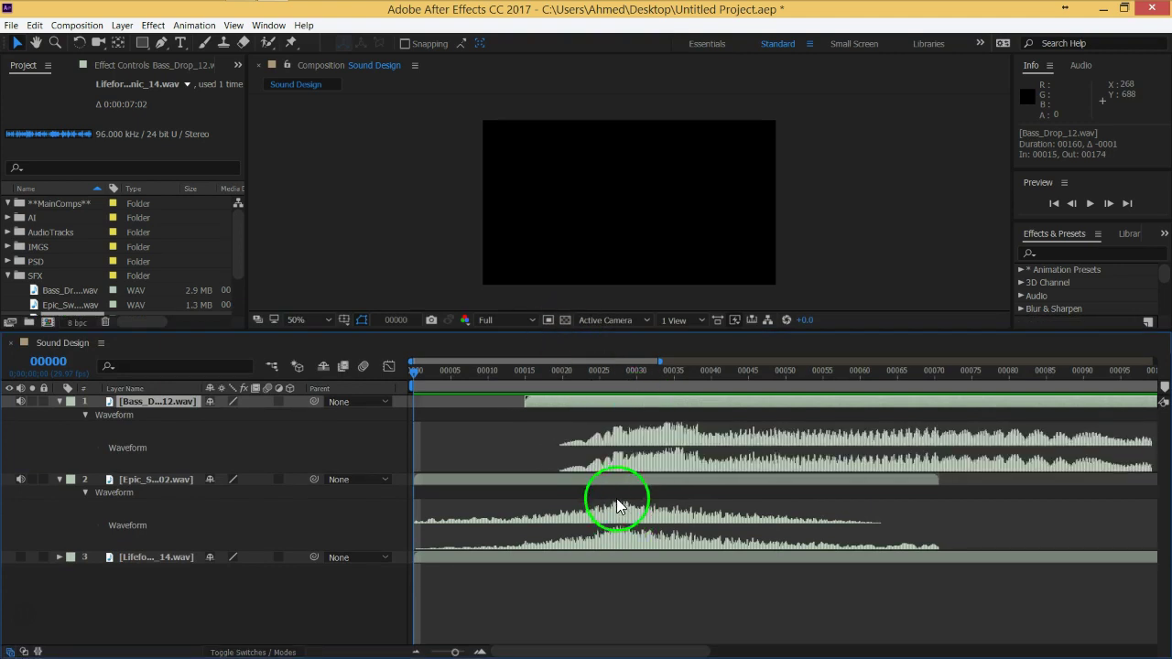
key("space")
key("KP_Multiply")
key("KP_Multiply")
key("KP_Multiply")
key("KP_Multiply")
key("KP_Multiply")
key("KP_Multiply")
key("KP_Multiply")
key("KP_Multiply")
key("KP_Multiply")
key("KP_Multiply")
key("KP_Multiply")
key("KP_Multiply")
key("KP_Multiply")
key("KP_Multiply")
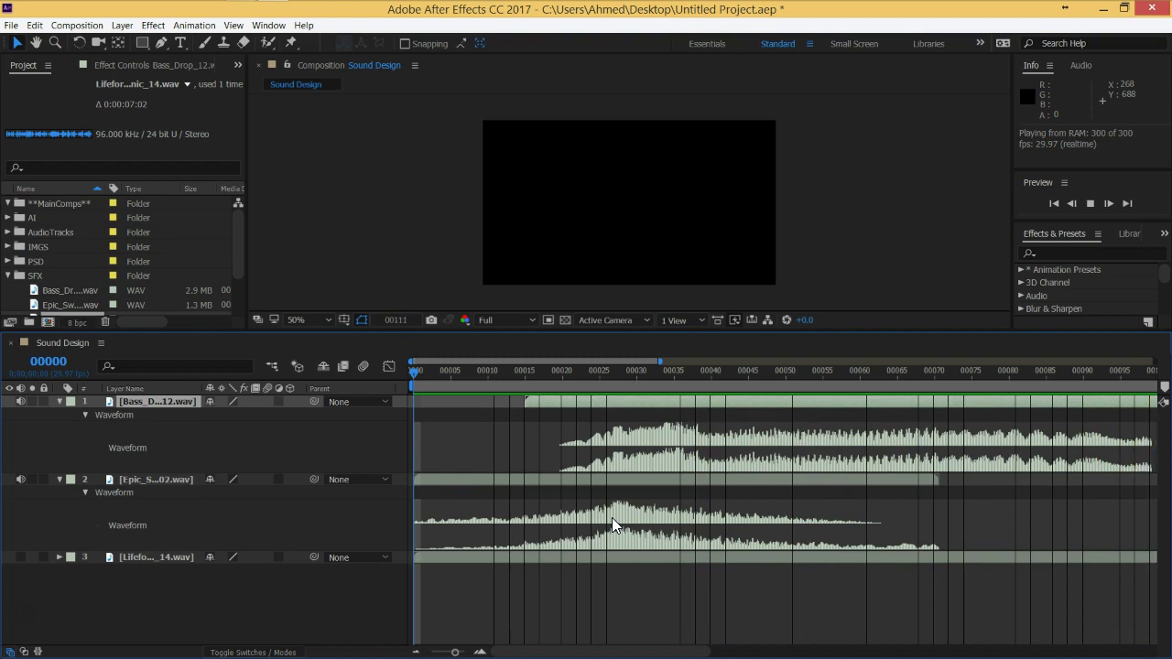
key("space")
left_click(735, 586)
left_click(455, 651)
left_click_drag(455, 652, 418, 650)
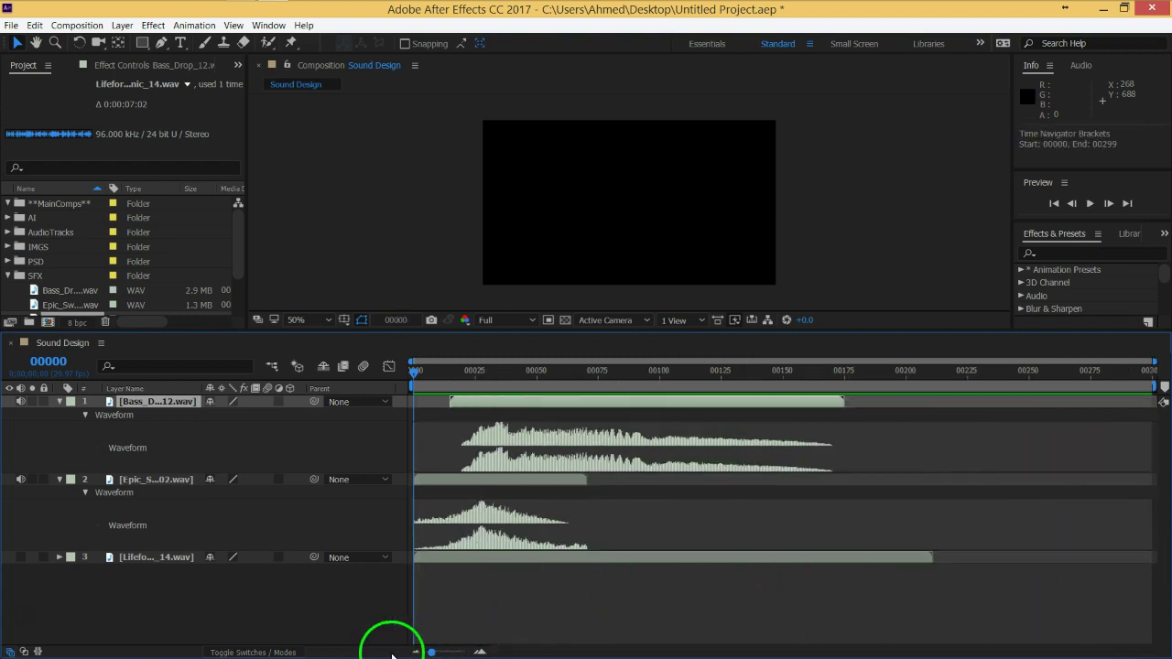
key("space")
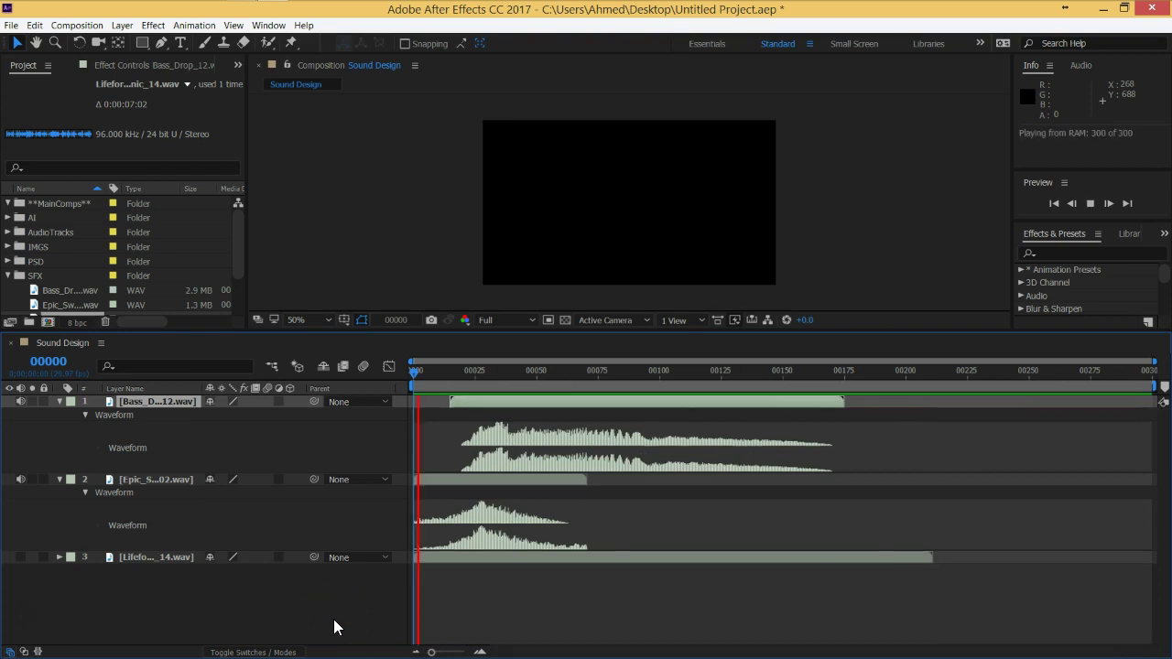
key("space")
key("space")
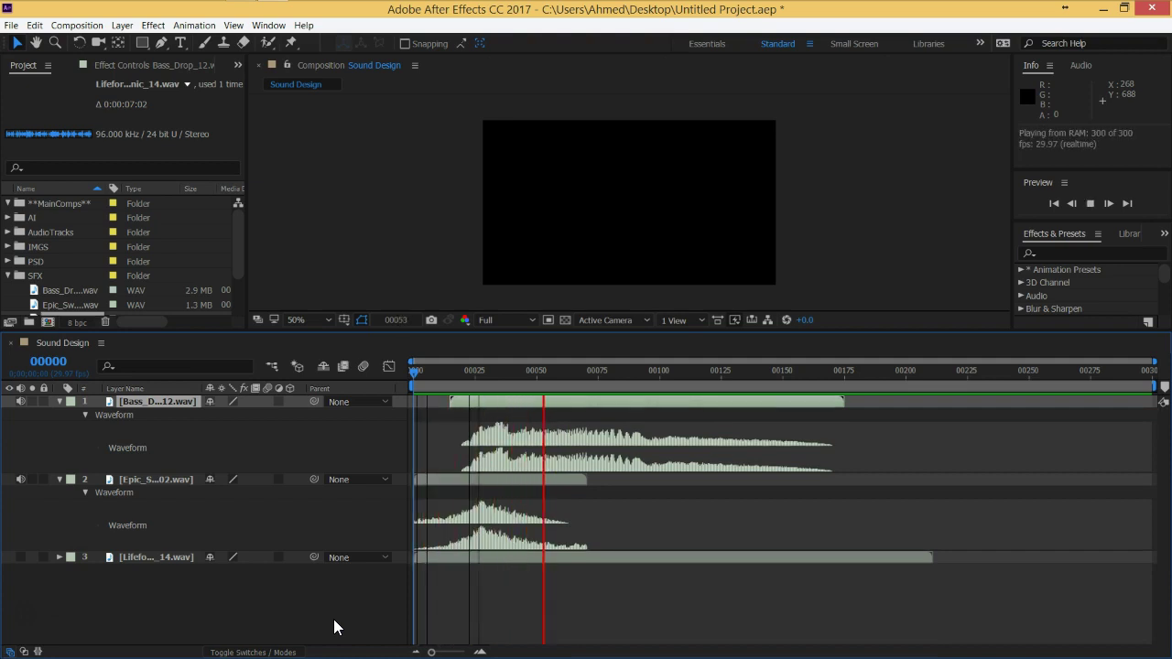
key("space")
left_click(507, 409)
left_click(411, 370)
left_click(407, 364)
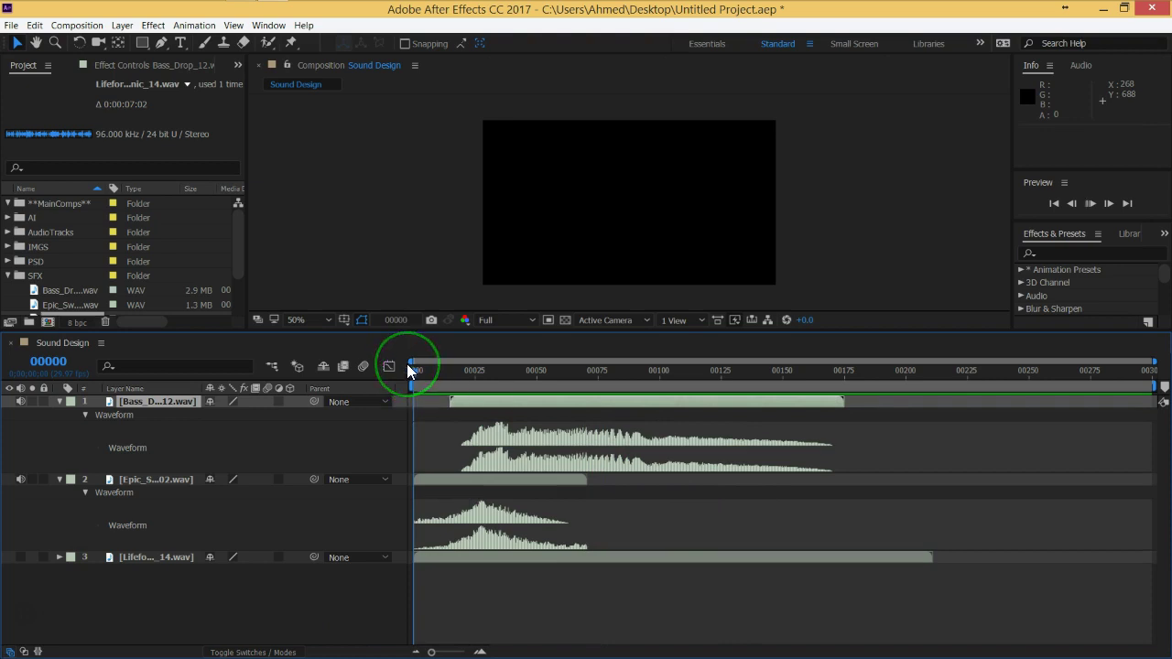
key("space")
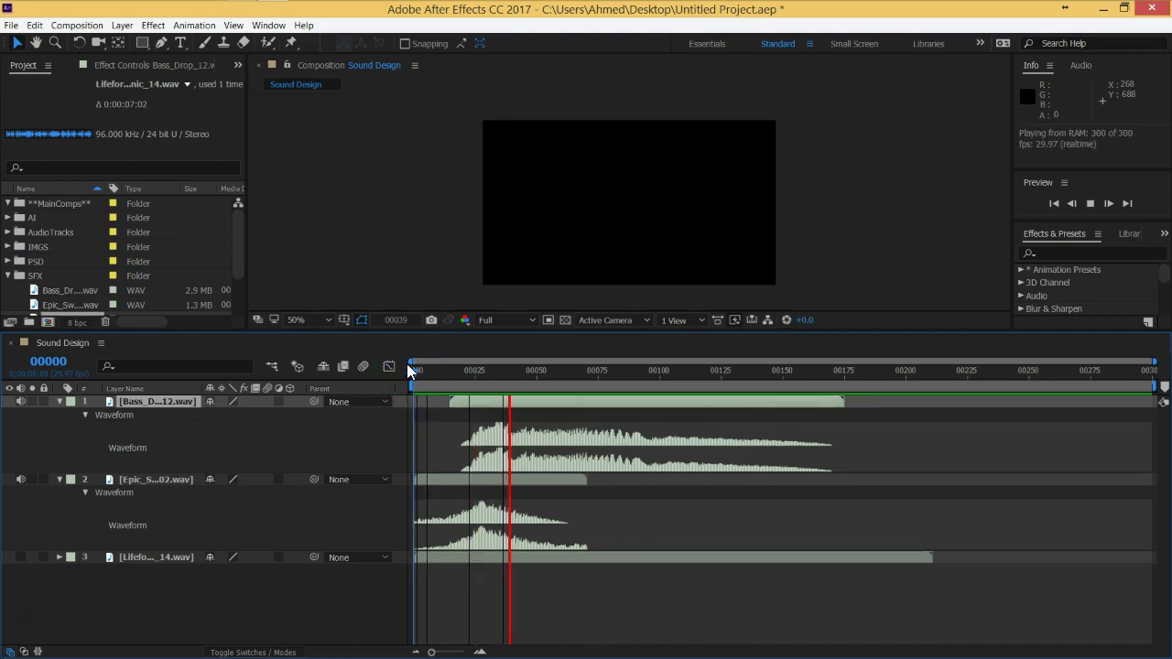
key("space")
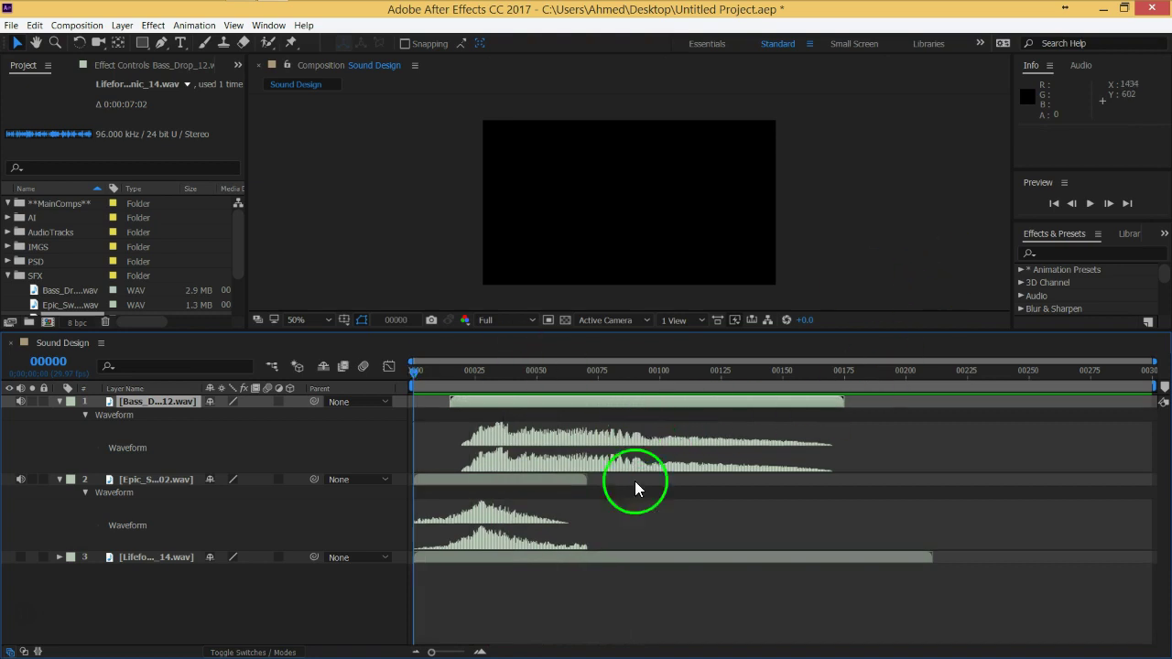
Step: Slide the Lifeforms_Organic_14 layer right to start near frame 76, previewing the timing
left_click(150, 561)
left_click_drag(514, 555, 553, 554)
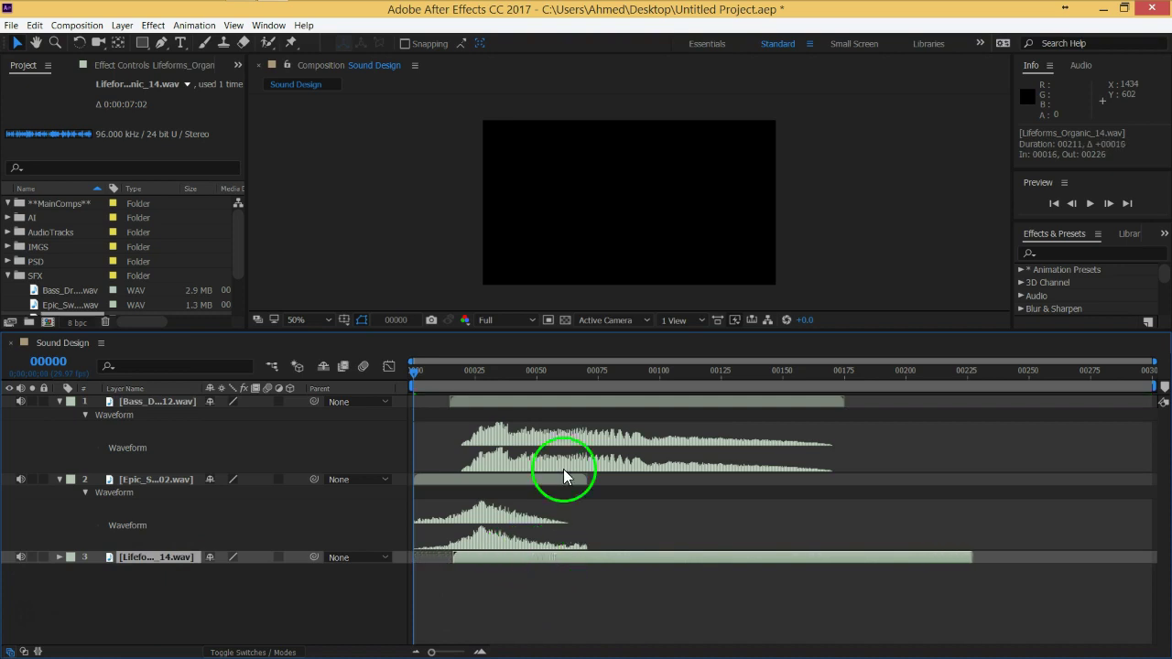
left_click(584, 375)
left_click_drag(592, 377, 618, 382)
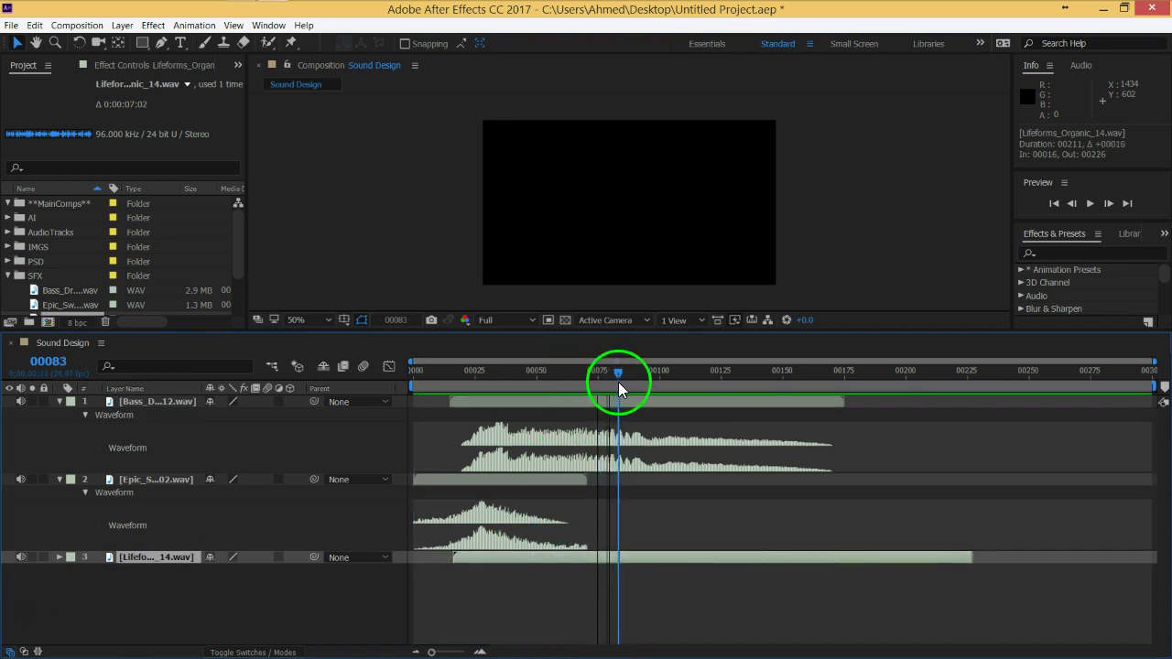
left_click_drag(490, 560, 653, 563)
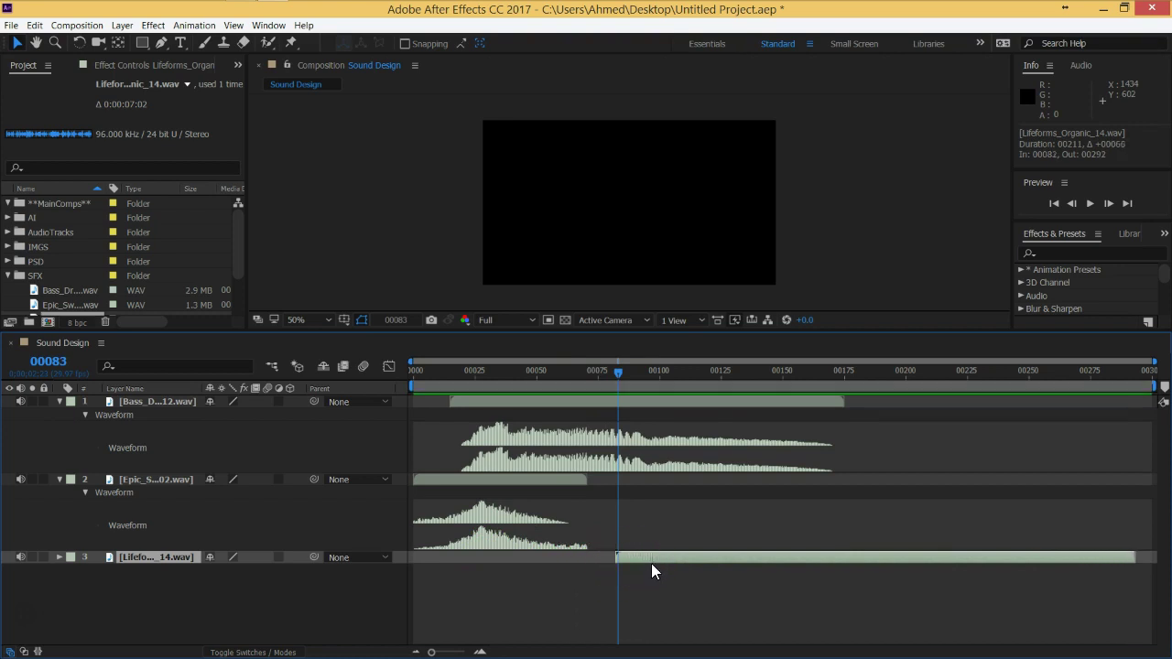
left_click_drag(493, 375, 366, 378)
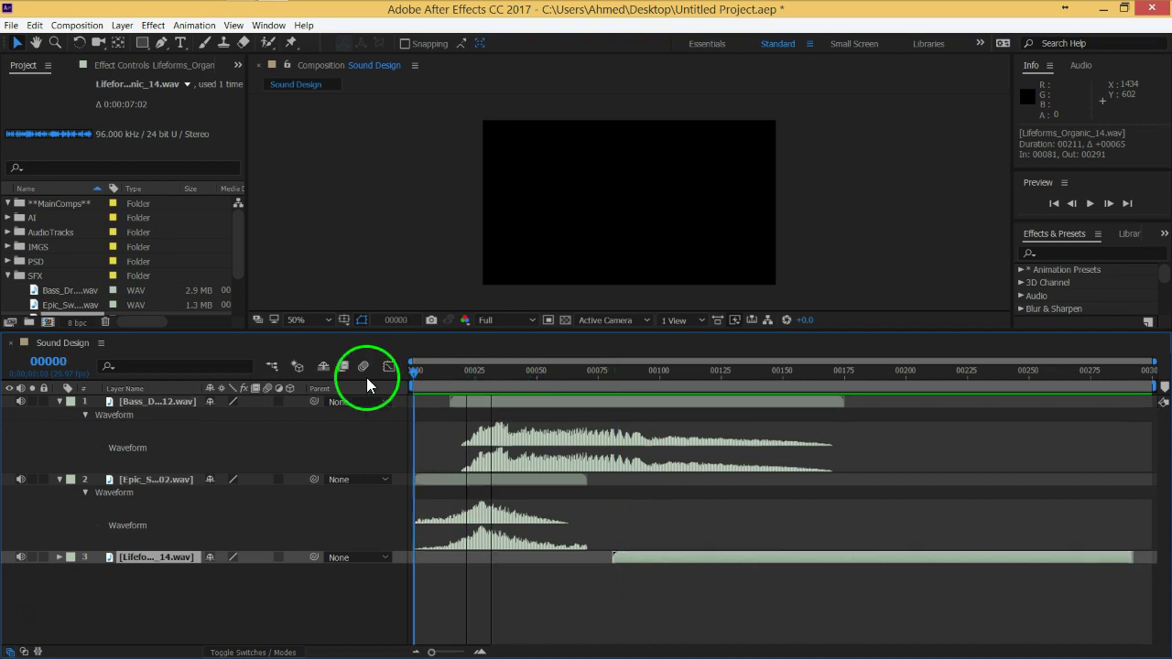
key("space")
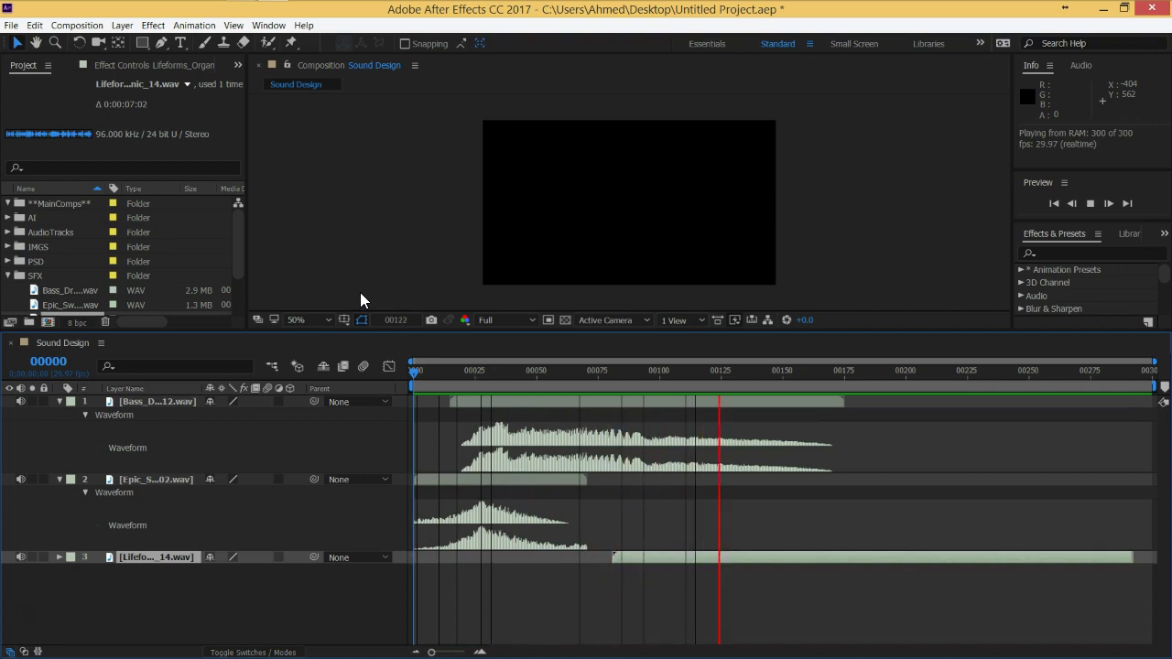
key("space")
left_click(615, 315)
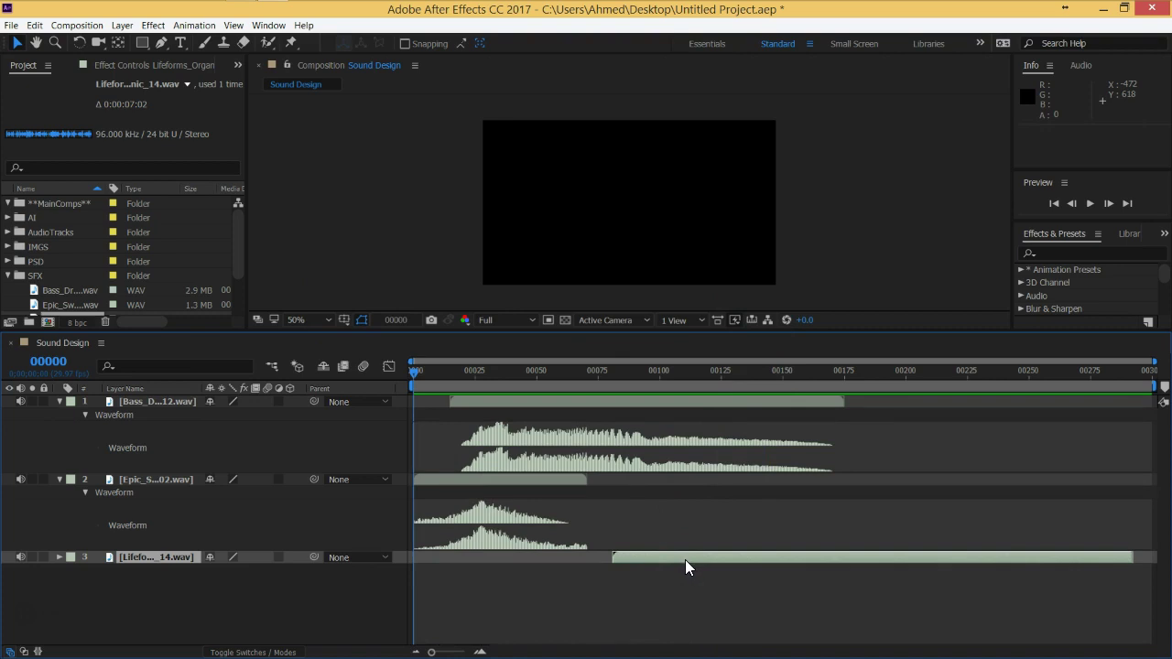
left_click_drag(685, 559, 674, 558)
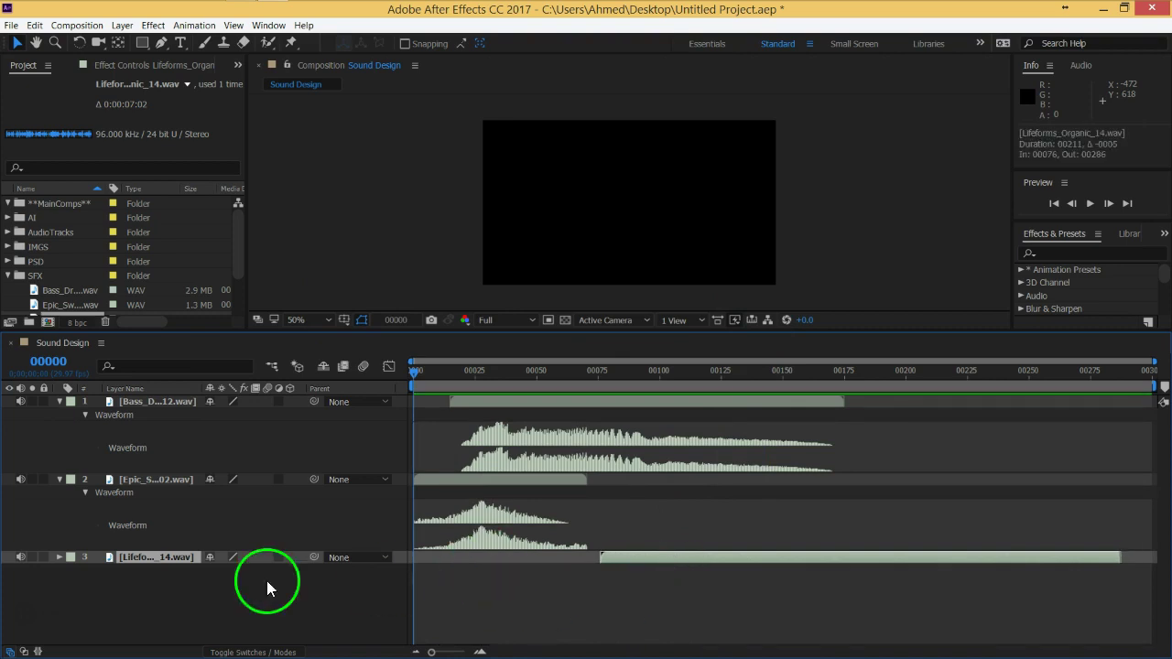
Step: Apply the Audio > Stereo Mixer effect to the Lifeforms_Organic_14 layer
left_click(1080, 263)
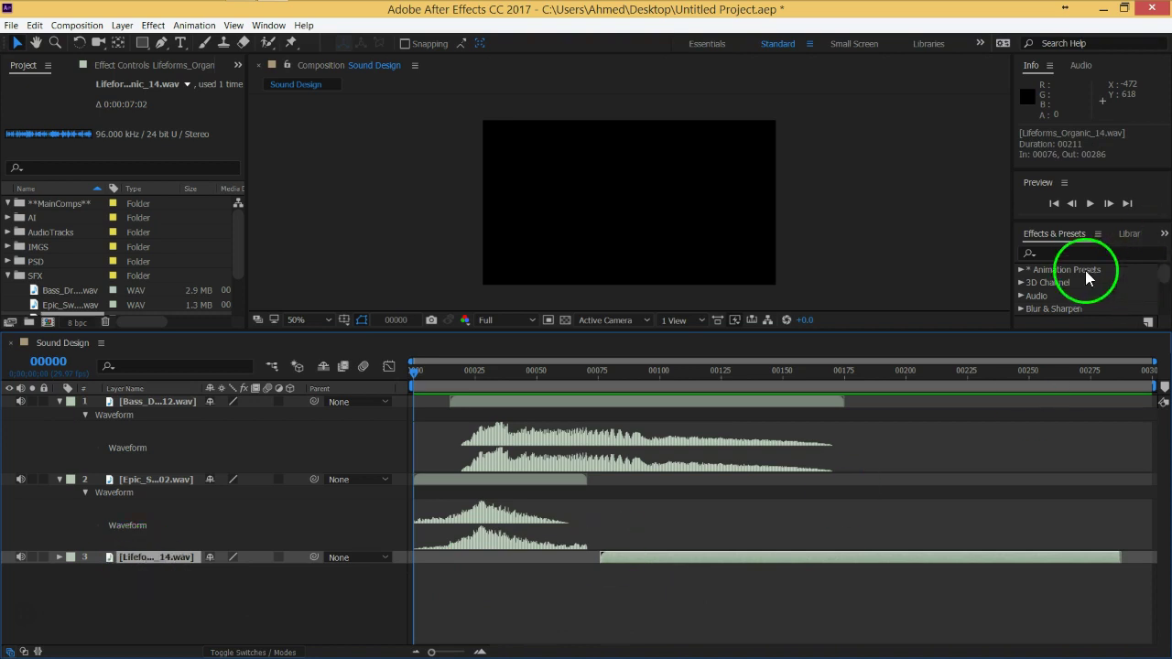
left_click(1068, 253)
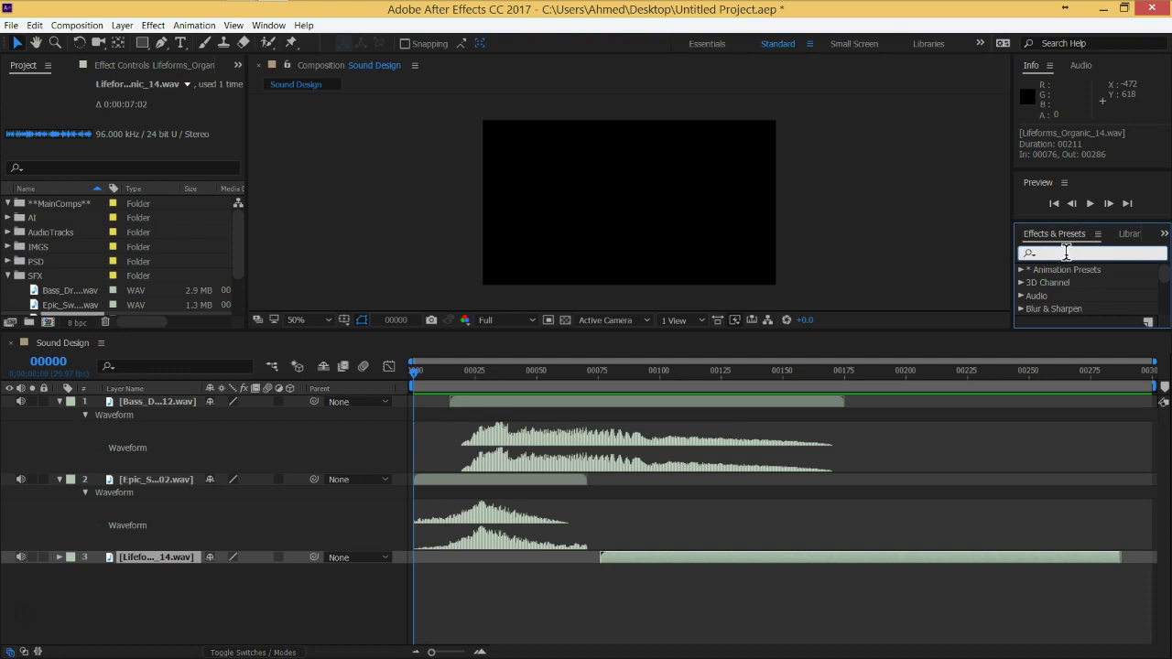
left_click(1026, 314)
left_click(1020, 297)
scroll(1120, 303, "down", 5)
left_click(1087, 285)
double_click(1088, 283)
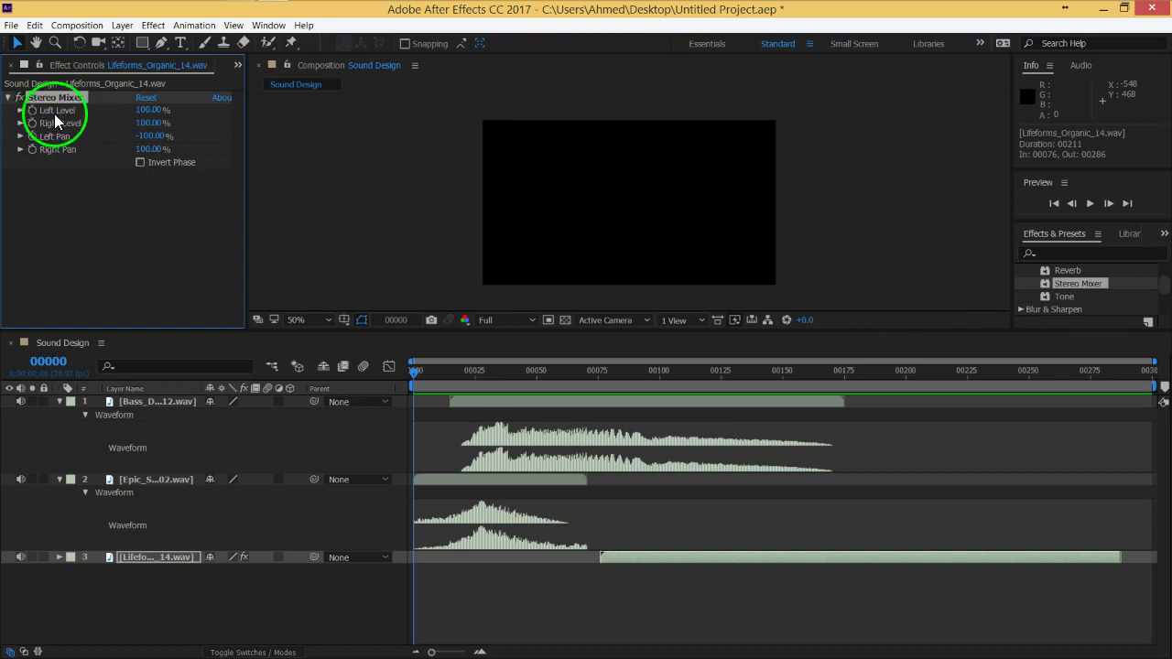
Step: Set the Stereo Mixer's Left Level and Right Level to 0%
left_click(146, 110)
type("0")
left_click(149, 123)
type("0")
left_click(125, 583)
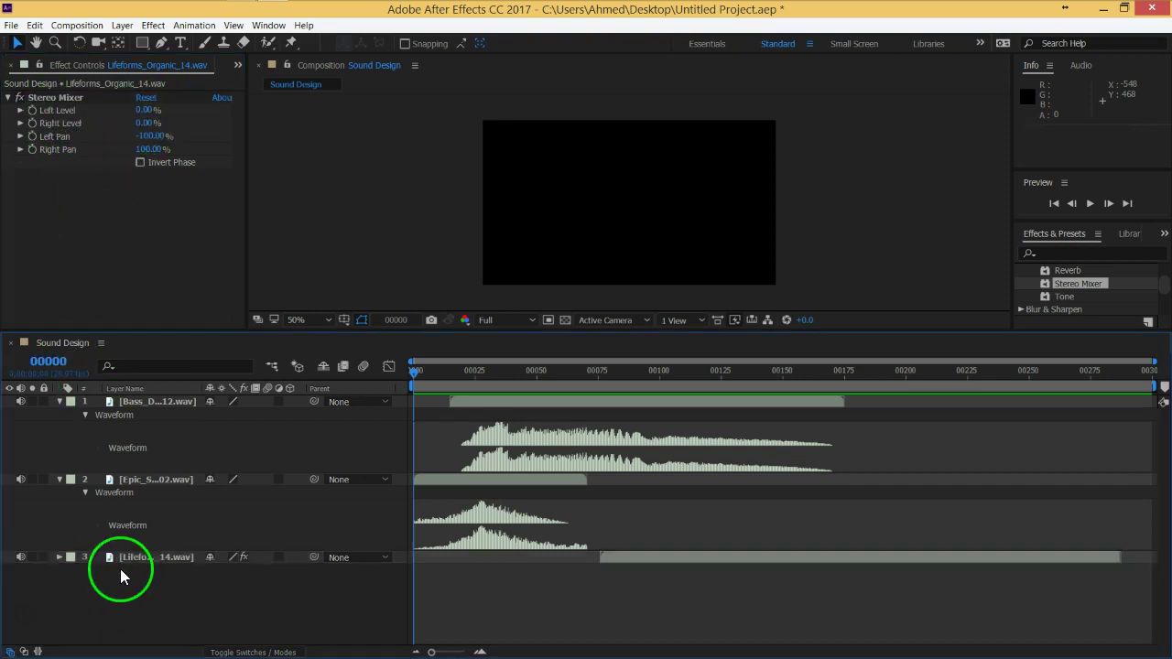
Step: Preview the silenced track, then keyframe Left and Right Level at 0% on frame 76
key("space")
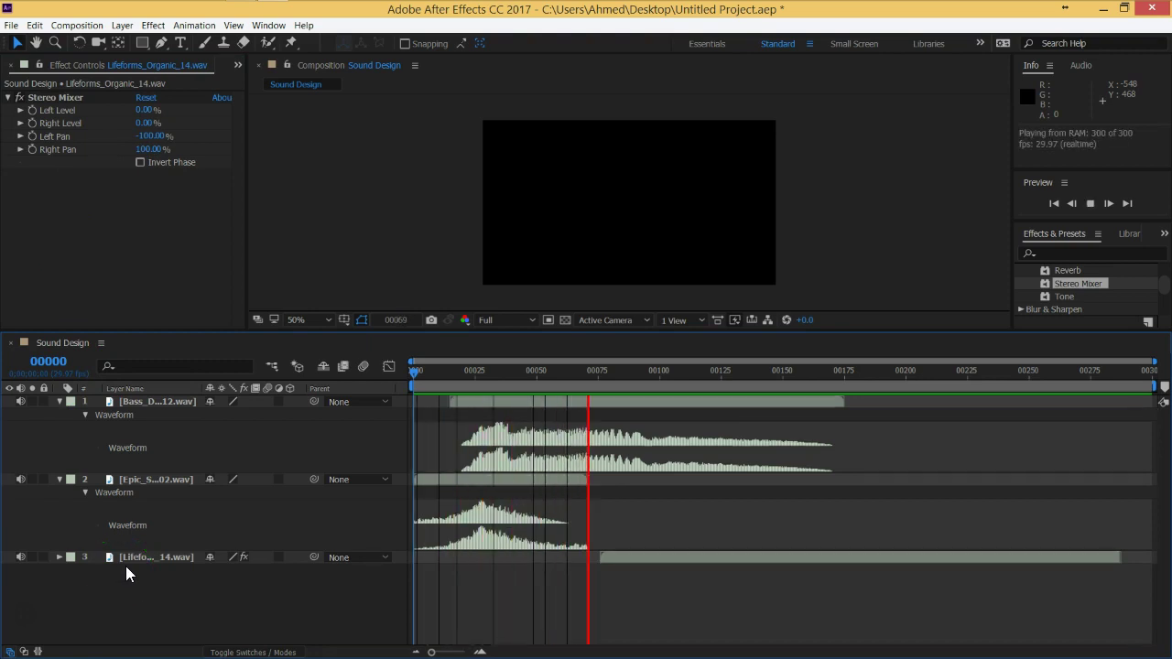
left_click(706, 630)
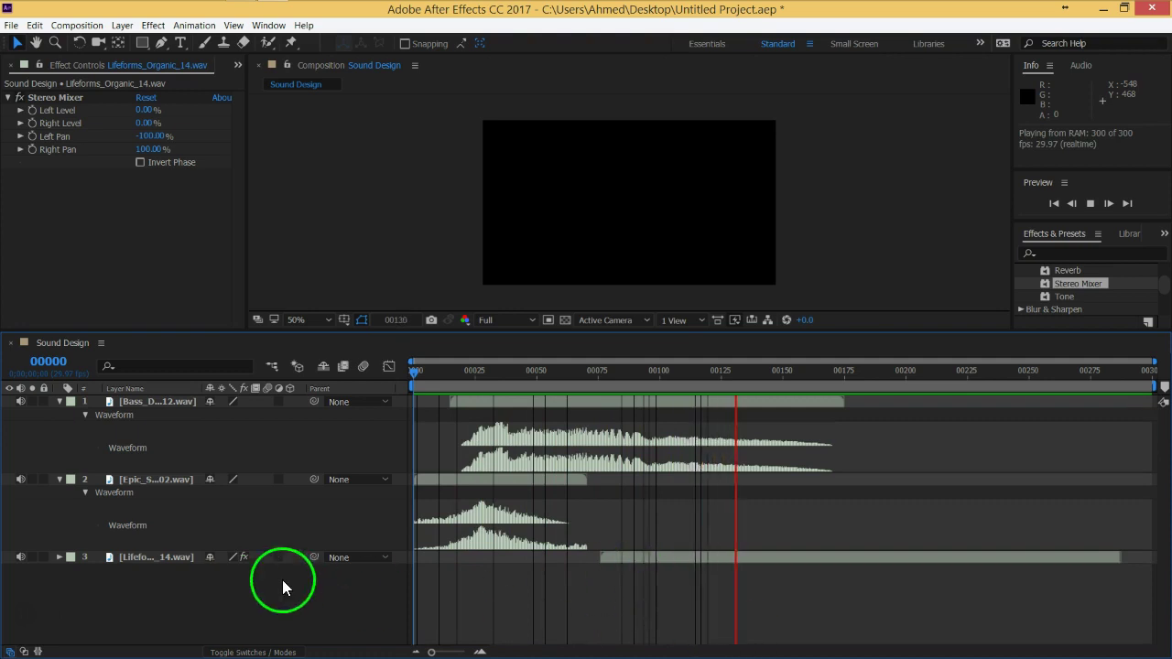
left_click(166, 573)
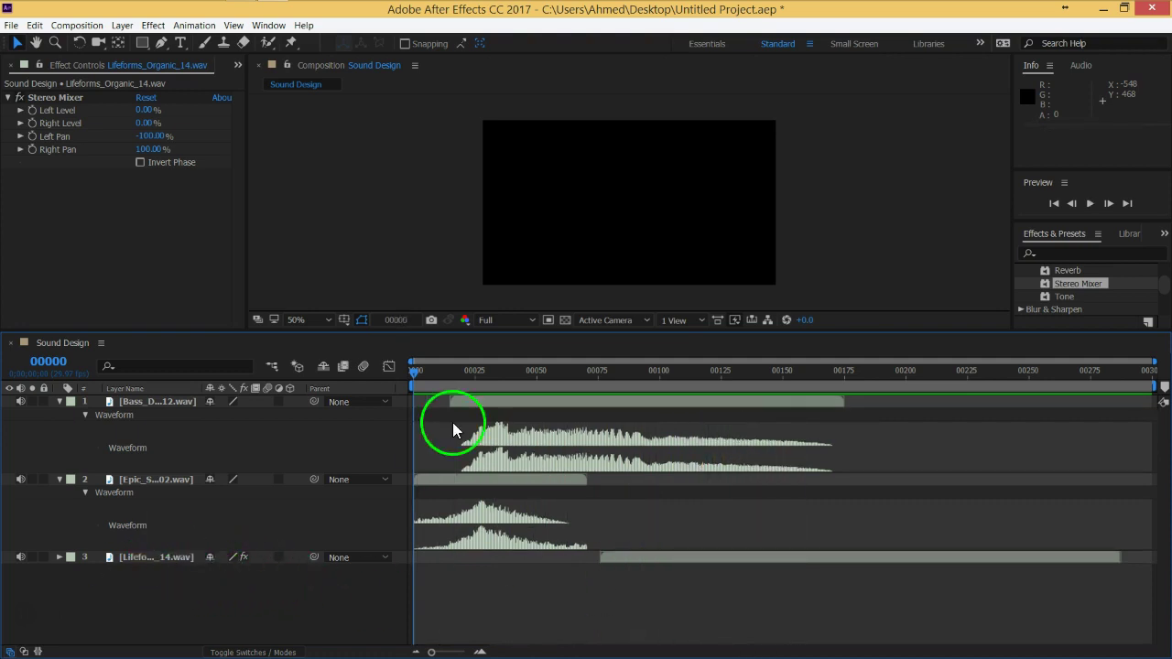
mouse_move(410, 368)
left_mouse_down()
mouse_move(594, 400)
mouse_move(595, 520)
left_mouse_up()
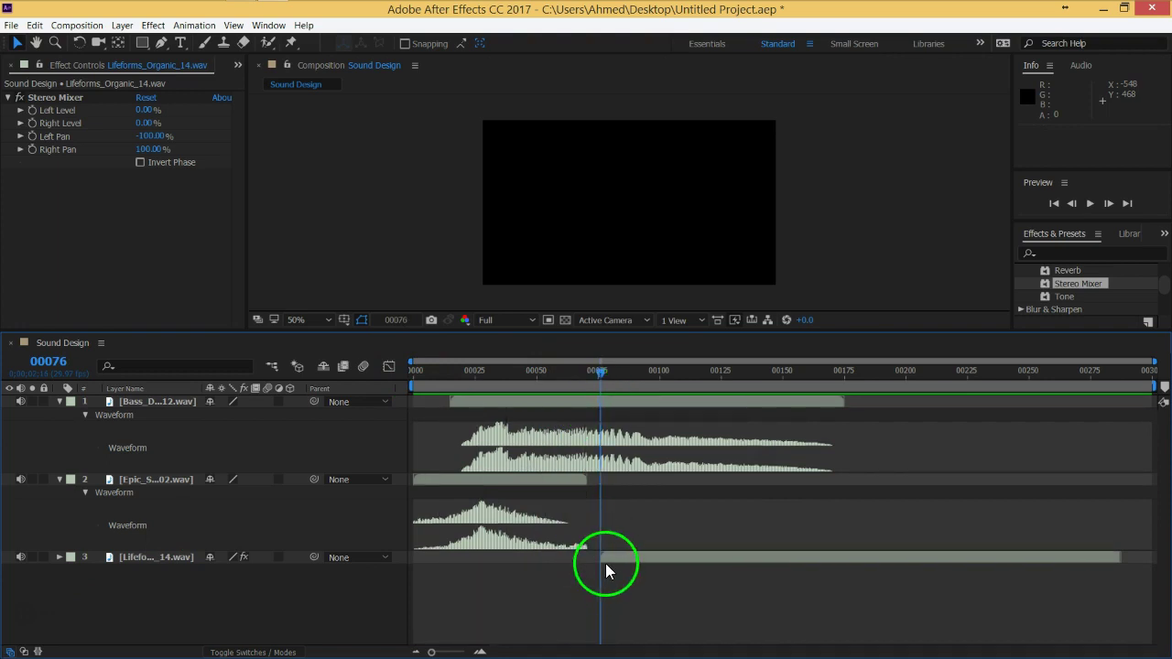
left_click_drag(605, 563, 600, 371)
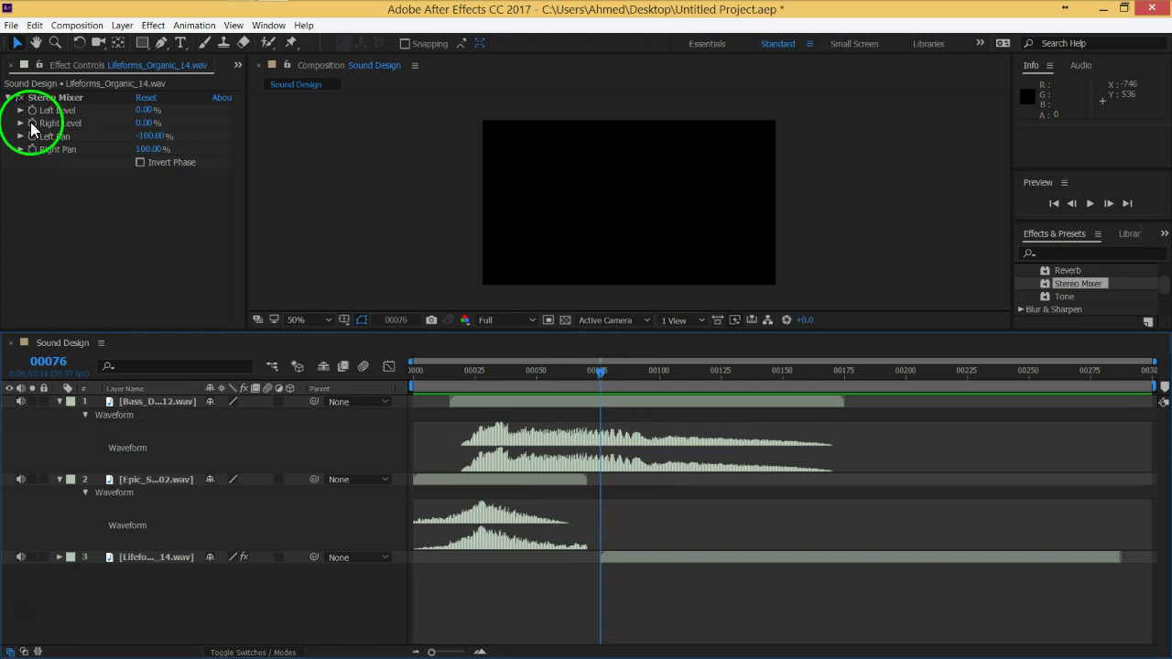
left_click_drag(31, 129, 54, 136)
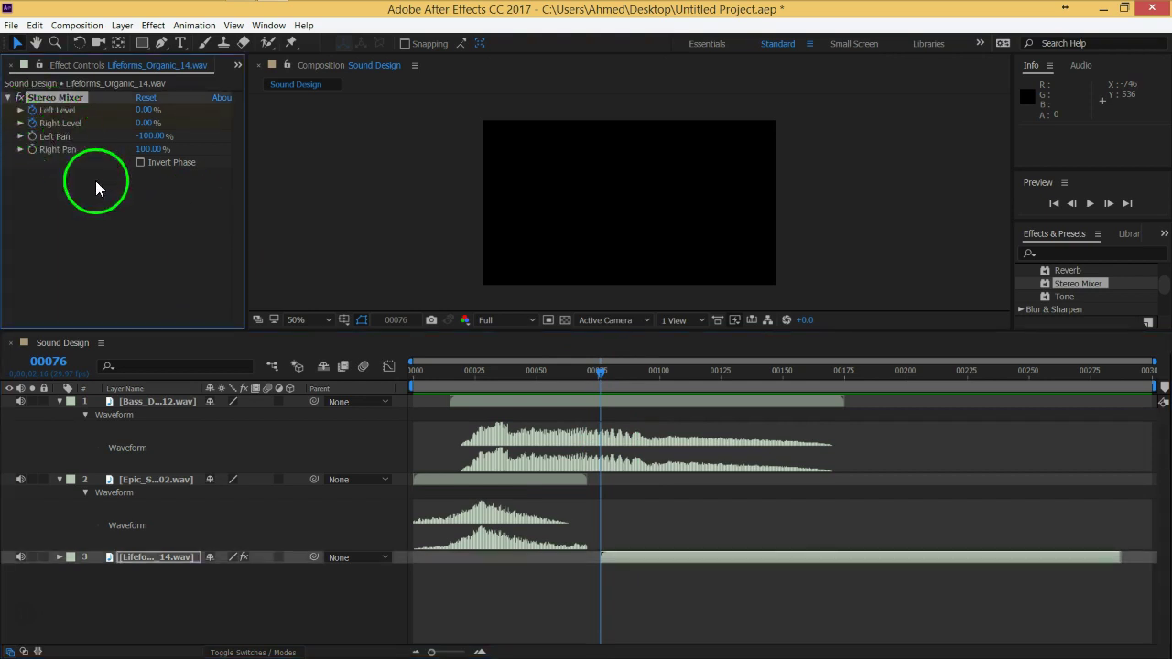
Step: At frame 114, set both Left and Right Level to 100%
left_click_drag(601, 370, 694, 380)
left_click(151, 111)
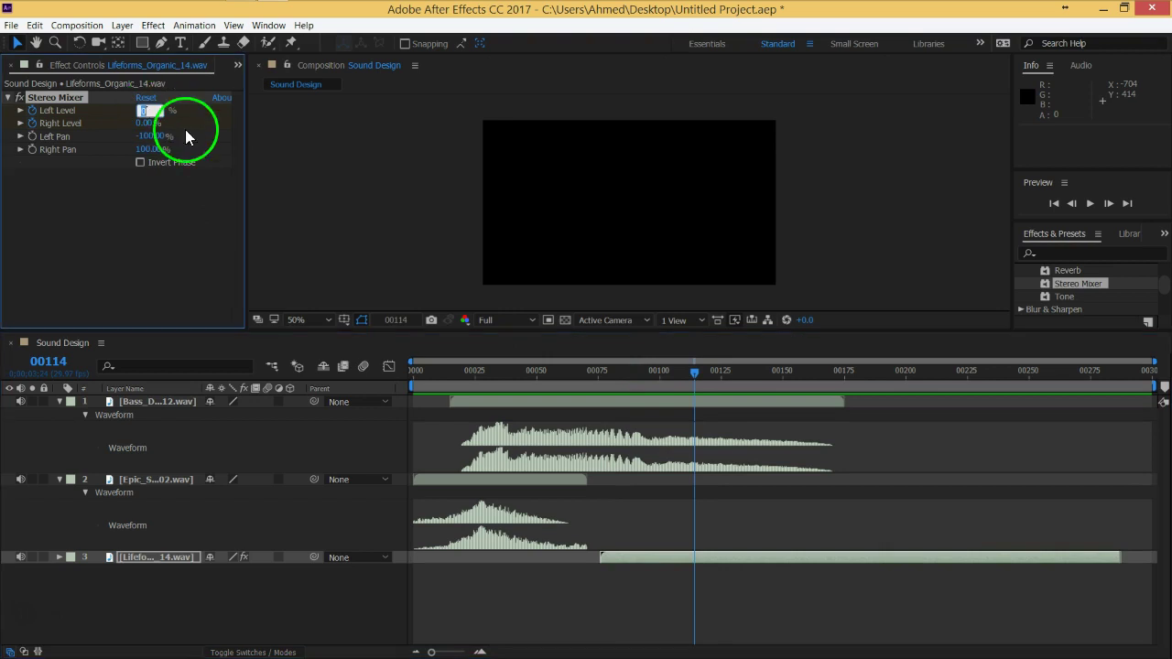
type("120")
key("Tab")
type("120")
key("Return")
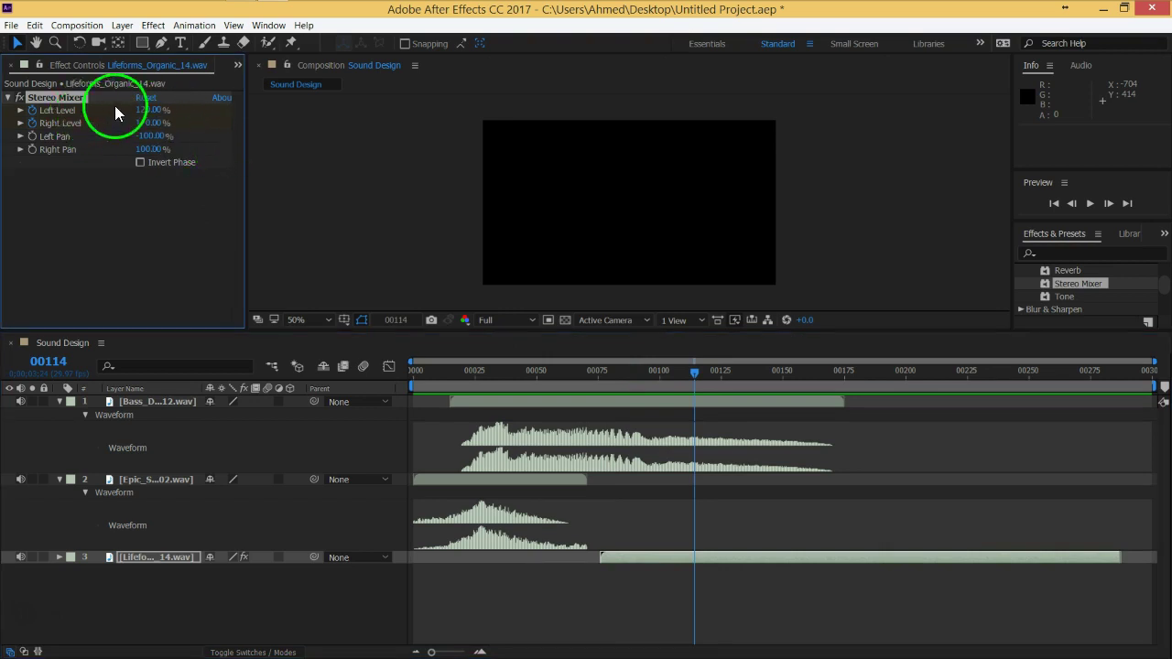
left_click(147, 110)
type("0")
key("Tab")
type("100")
key("Return")
Step: Apply Easy Ease to the four Lifeforms Stereo Mixer level keyframes and preview the fade-in
left_click_drag(431, 382, 343, 380)
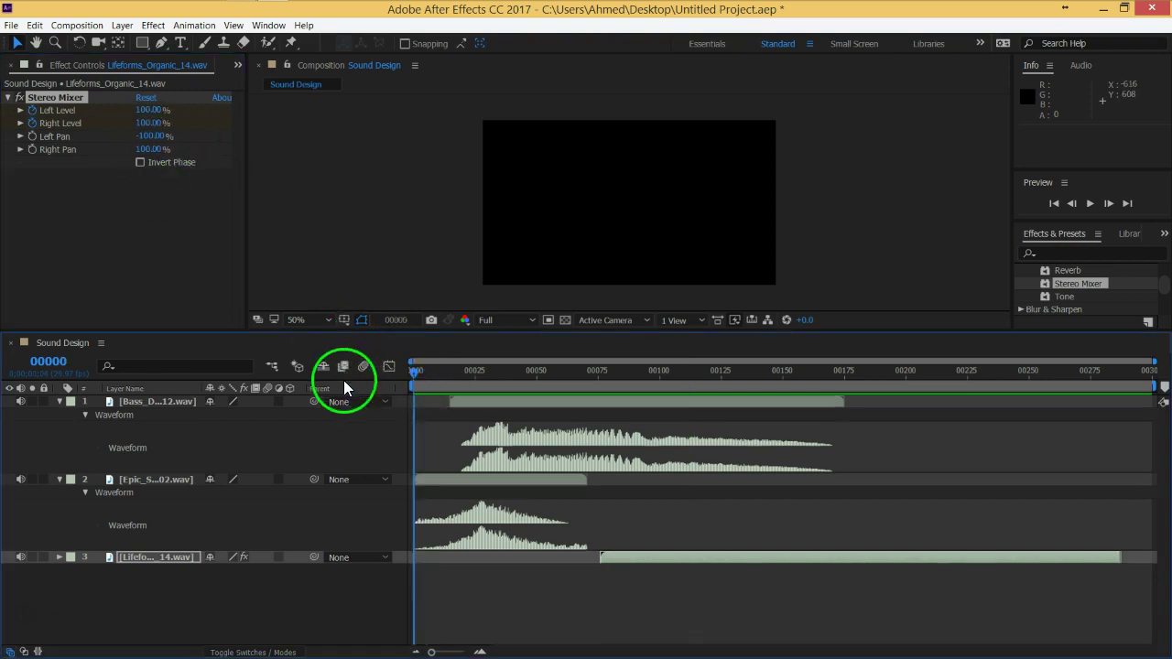
key("u")
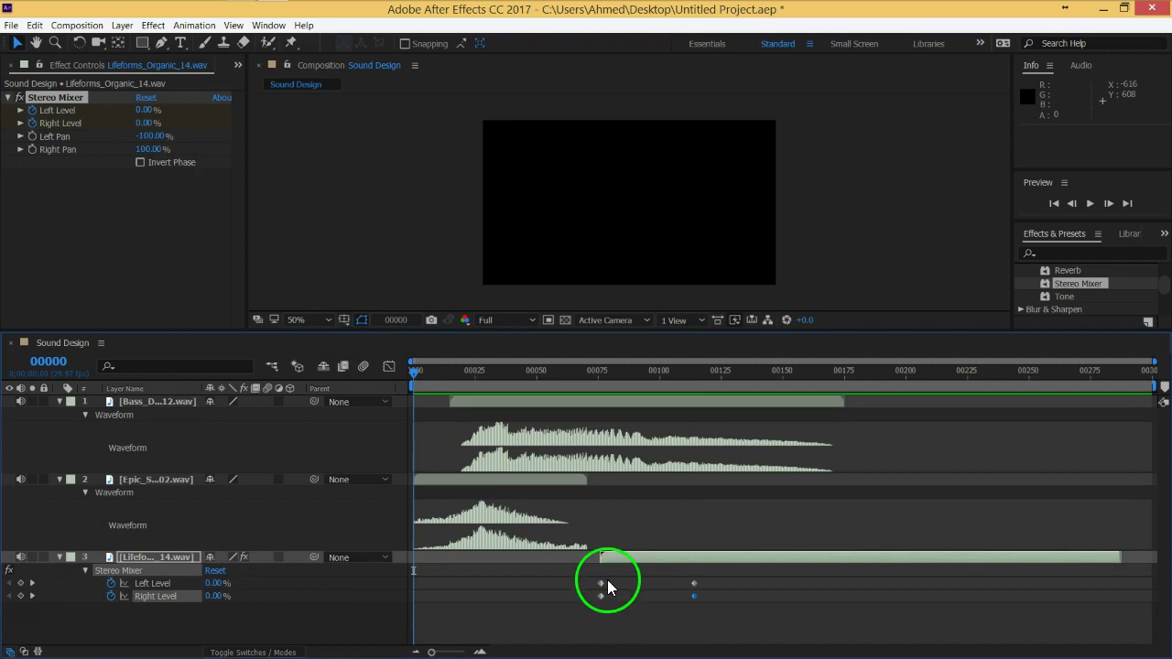
left_click_drag(593, 606, 707, 575)
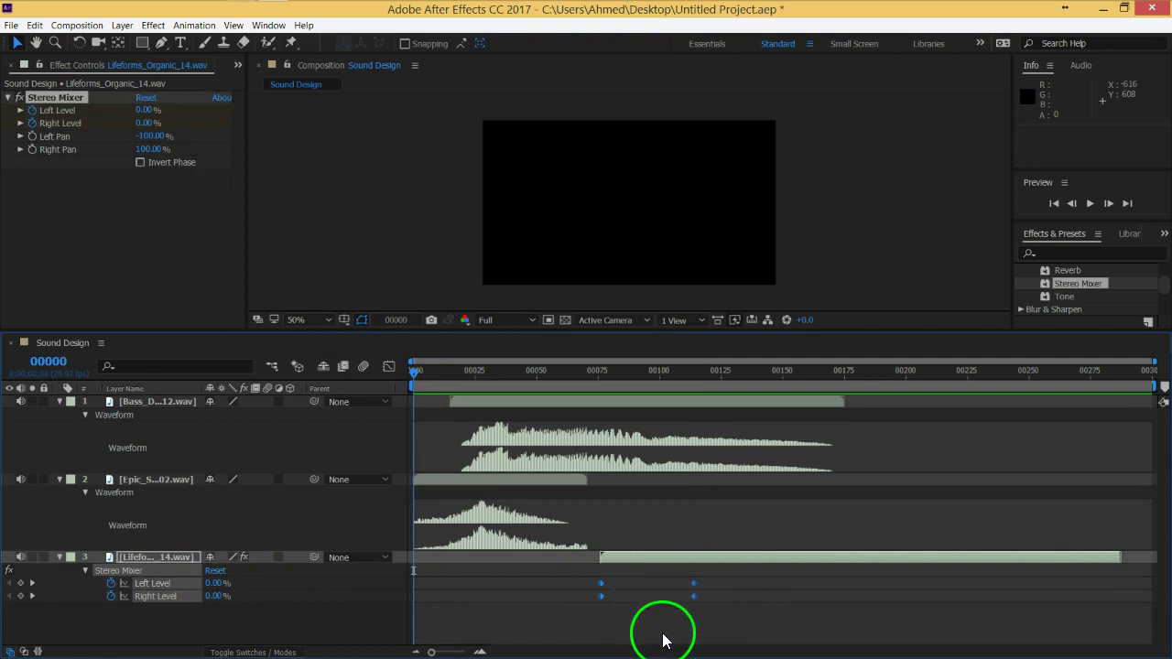
key("F9")
left_click(576, 638)
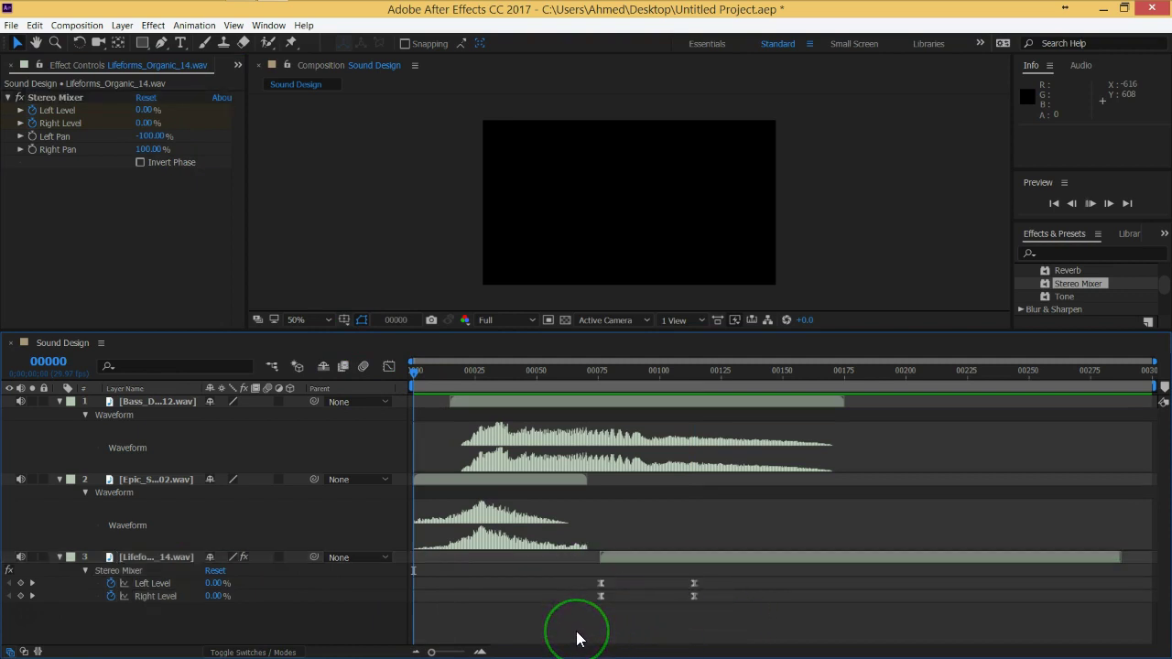
key("space")
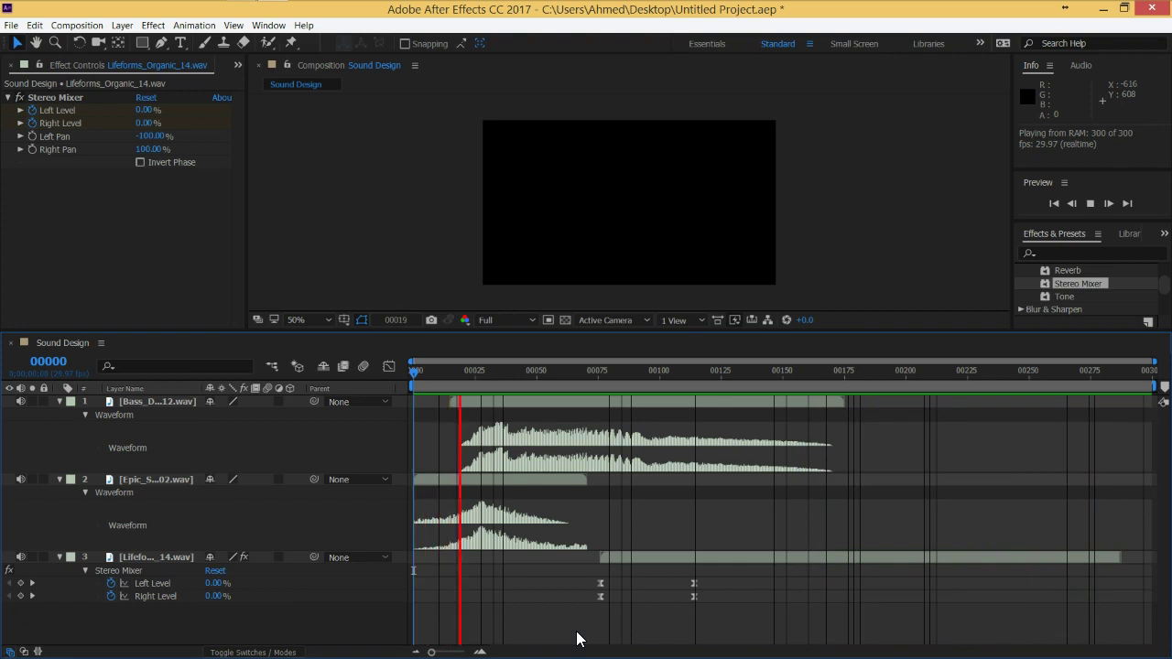
key("space")
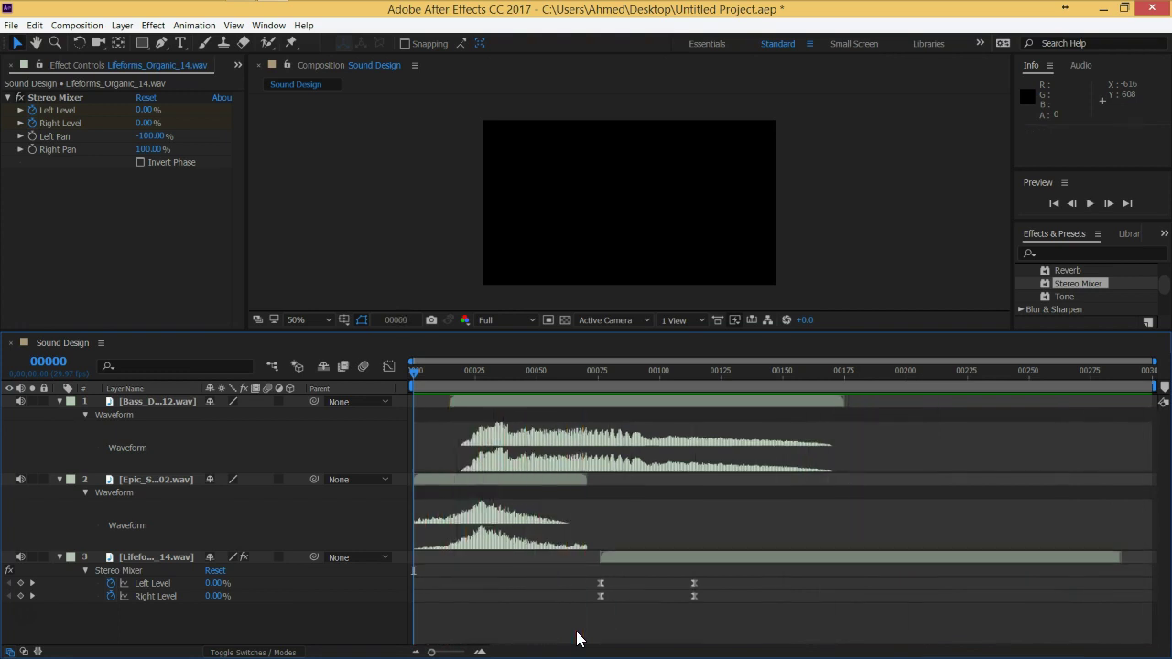
key("space")
left_click(586, 638)
left_click(550, 505)
left_click_drag(518, 404, 494, 404)
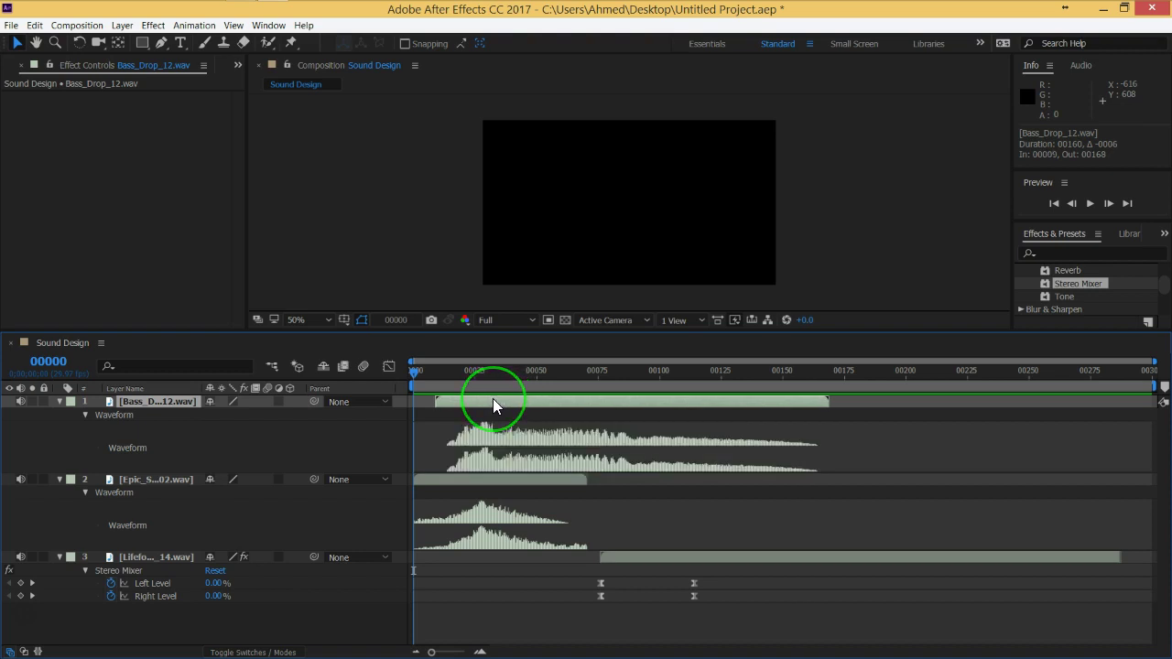
key("space")
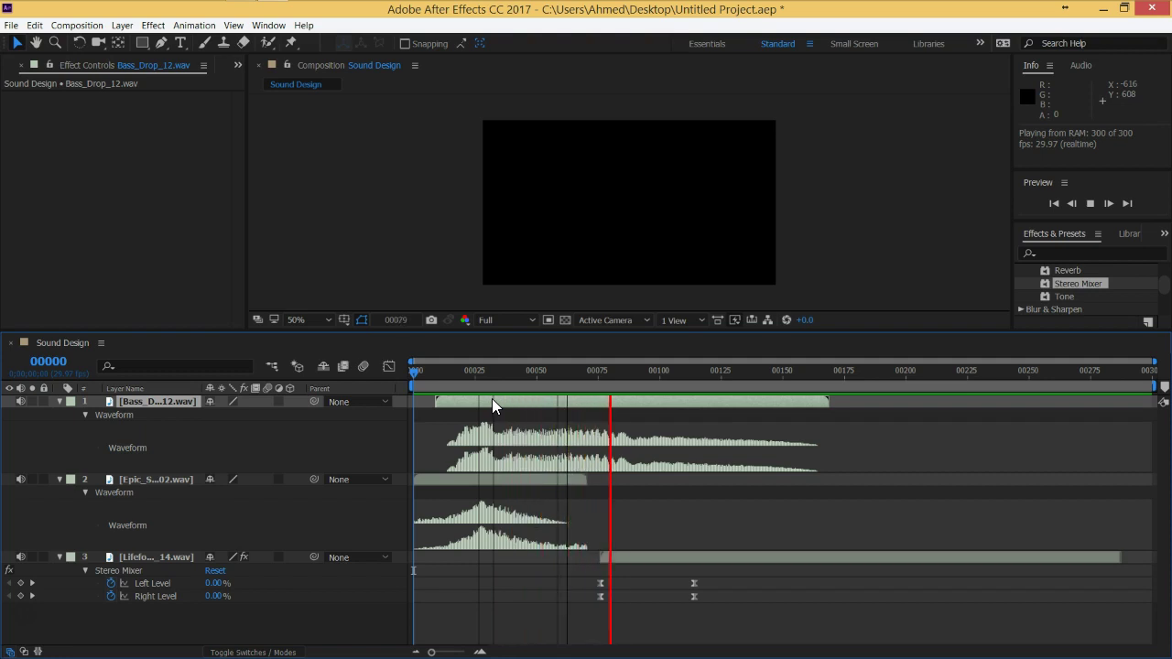
key("space")
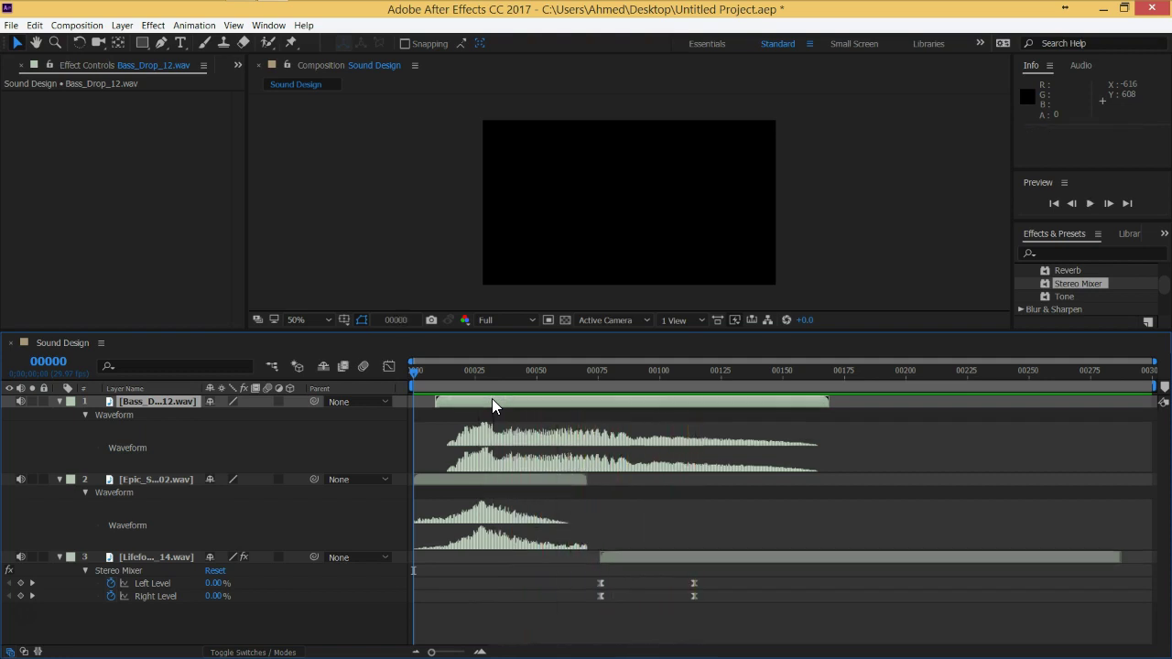
key("space")
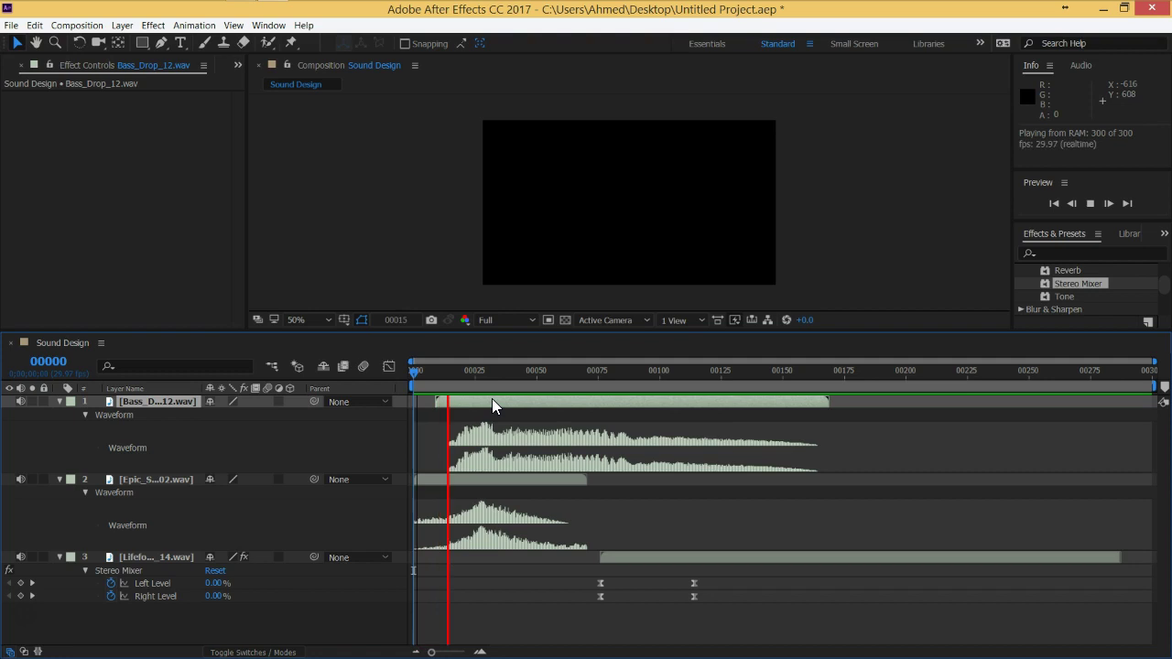
key("space")
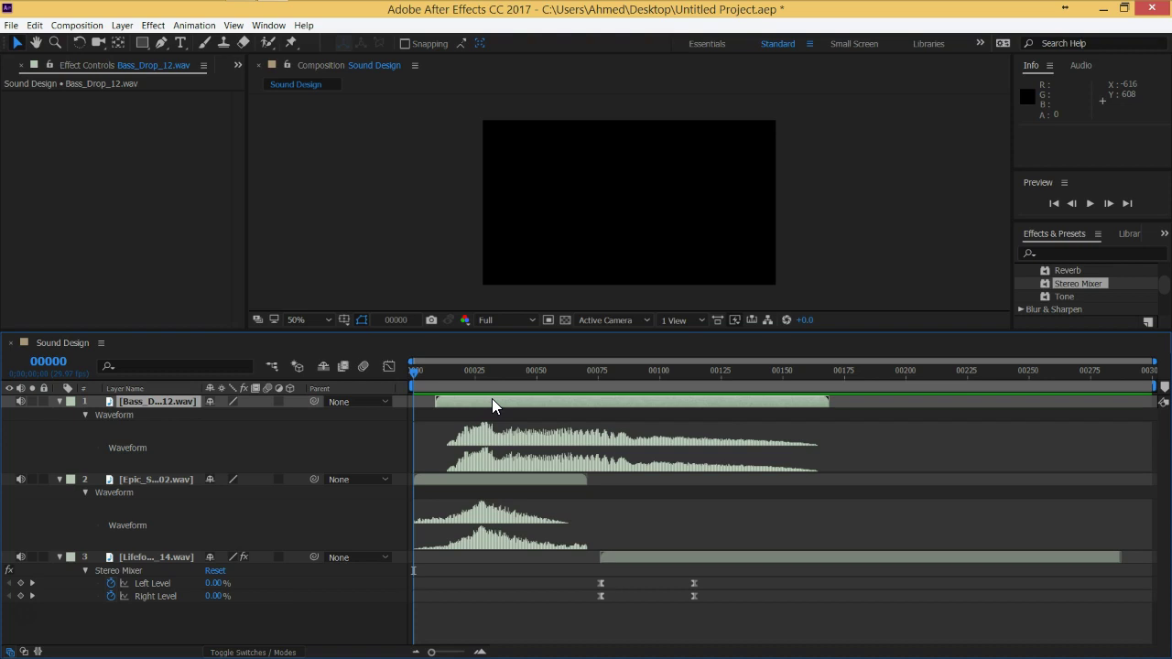
key("space")
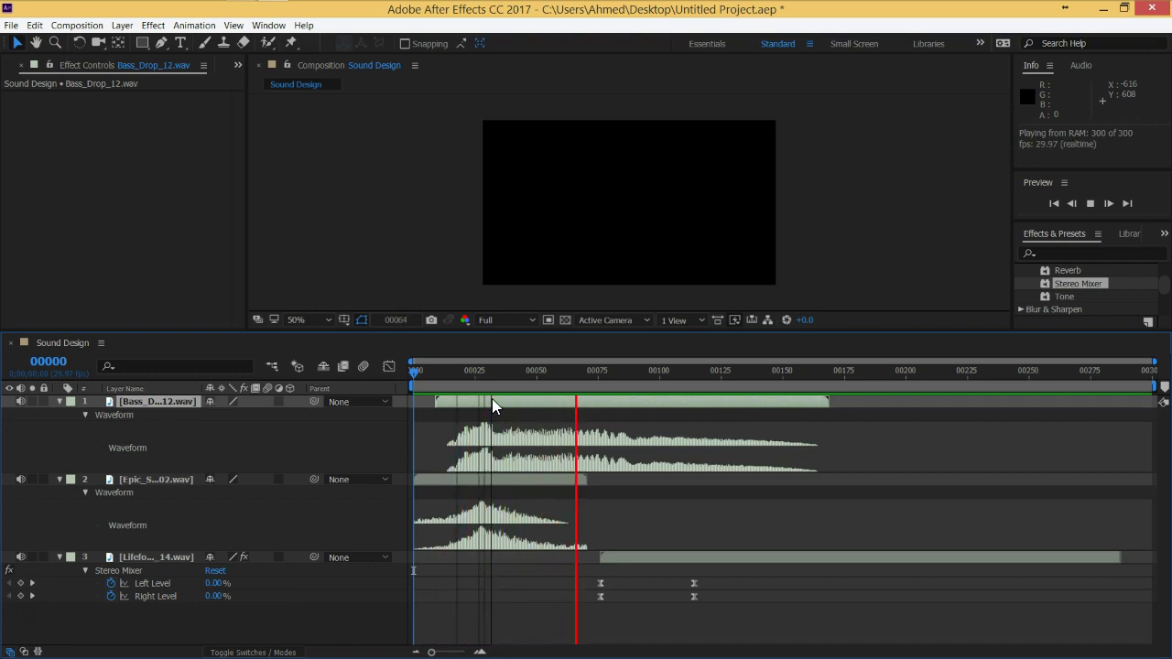
key("space")
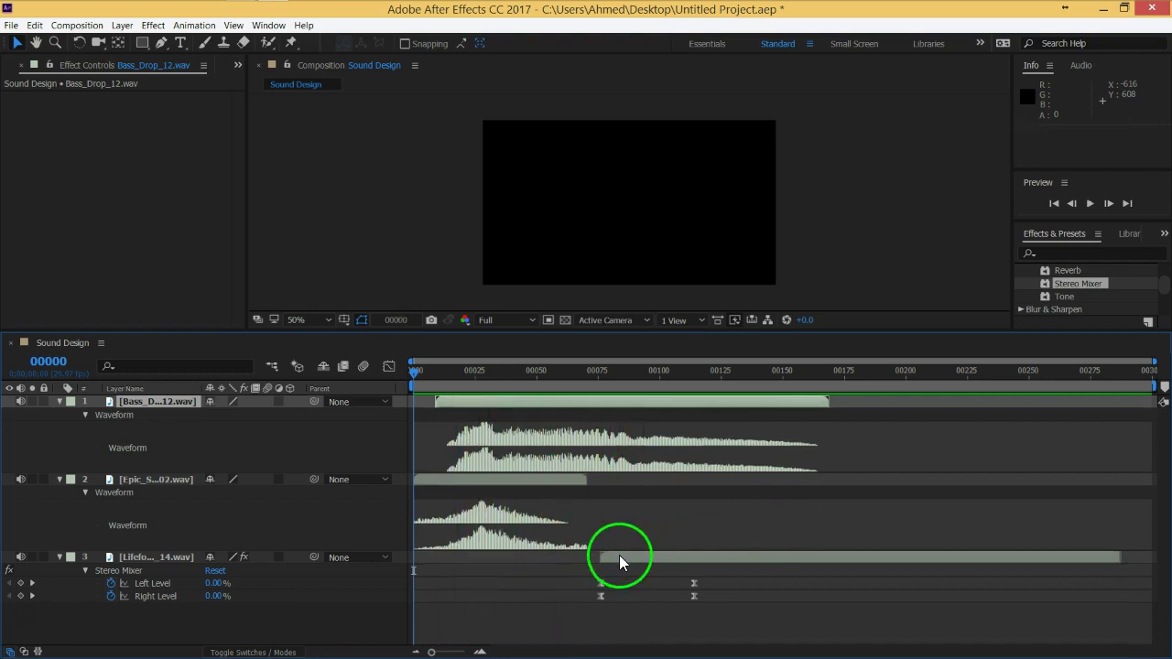
Step: Slide the Lifeforms layer earlier to start at frame 62, then select the Epic Swishes layer
left_click_drag(619, 556, 593, 555)
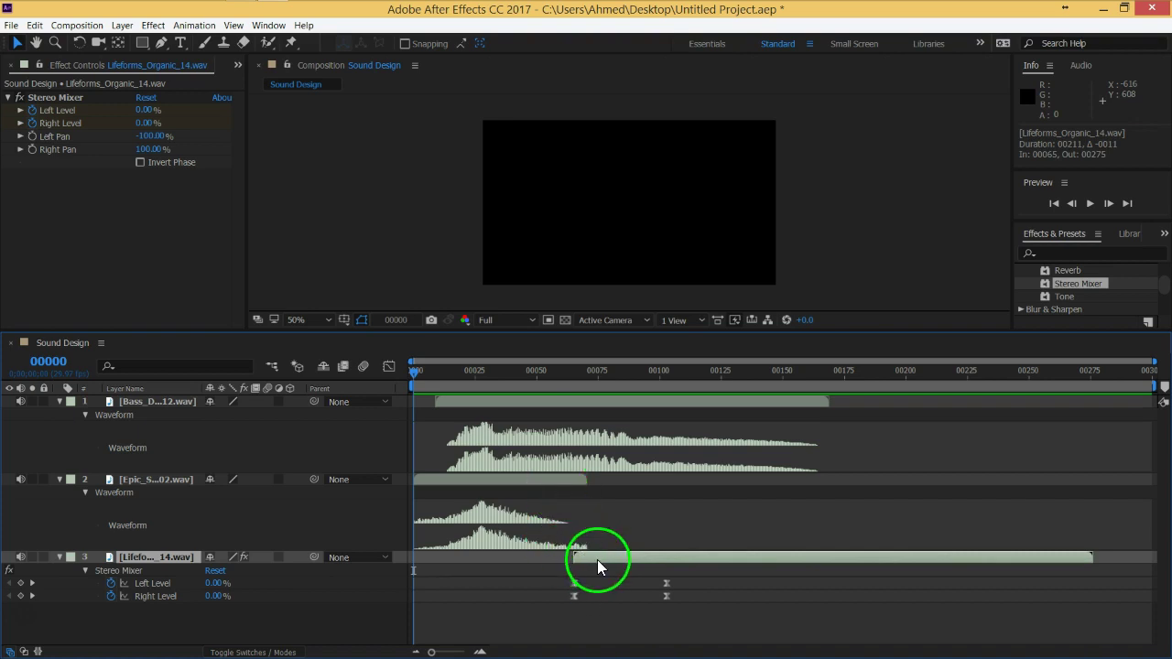
left_click_drag(597, 559, 577, 559)
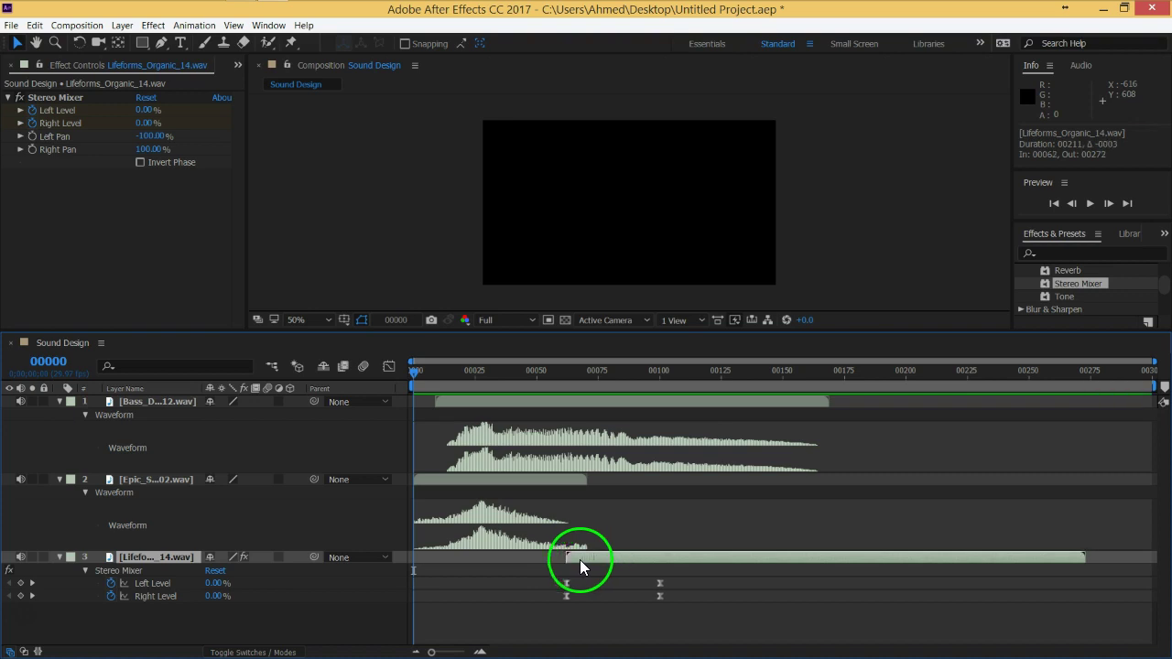
left_click(144, 478)
Step: Apply Stereo Mixer to Epic Swishes with Left and Right Level at 130%, then preview
double_click(1062, 286)
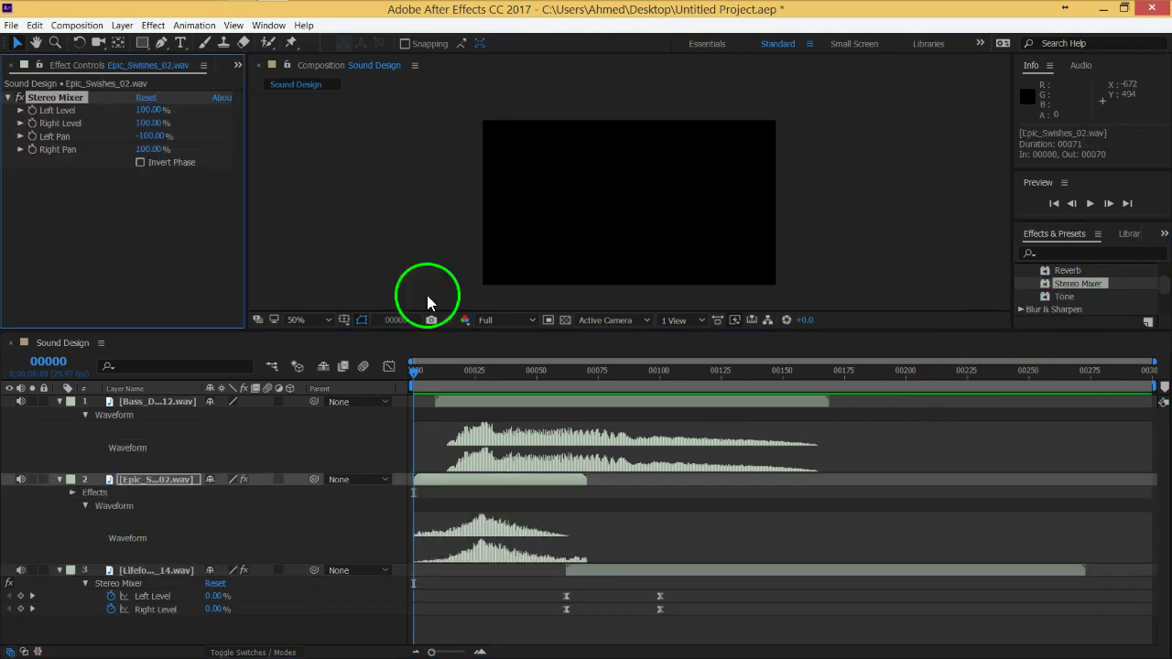
left_click(148, 111)
type("130")
key("Tab")
type("130")
key("Return")
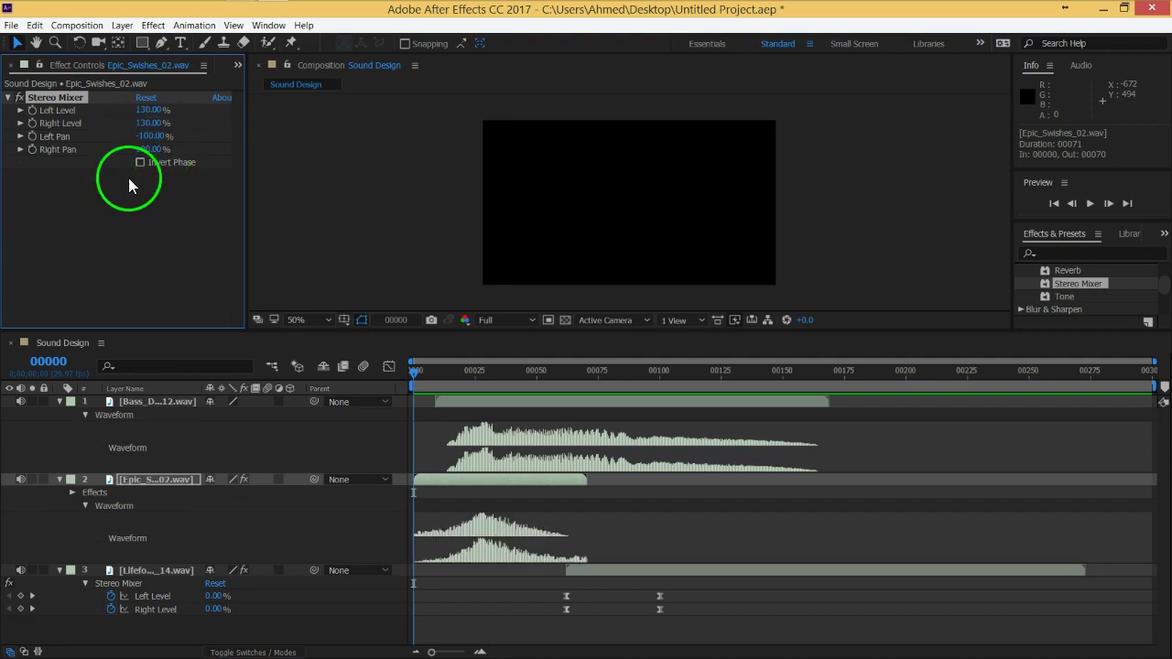
left_click(150, 482)
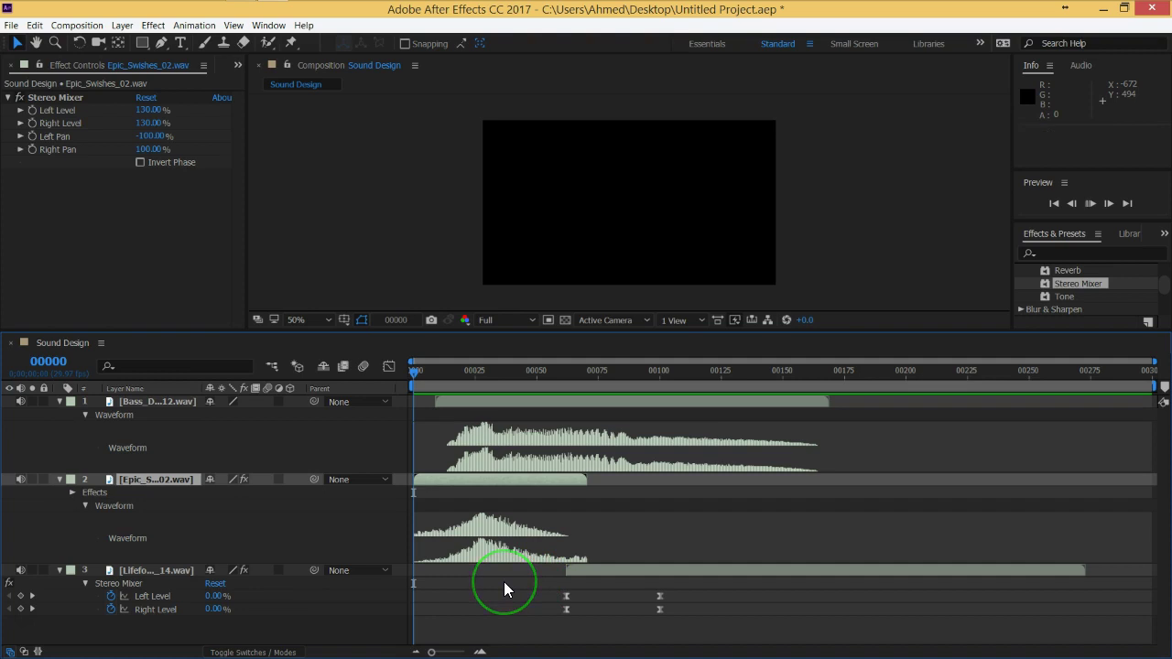
key("space")
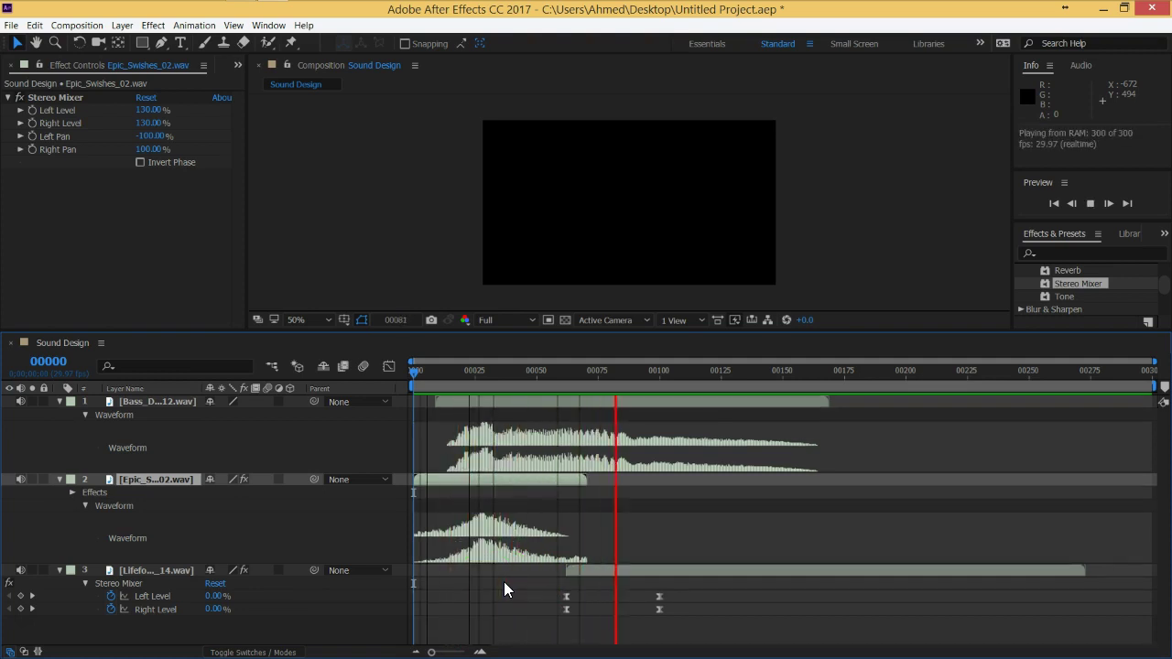
Step: Move the Lifeforms layer's second Left/Right Level keyframes to frame 158 and preview the audio
left_click(641, 641)
left_click(658, 606)
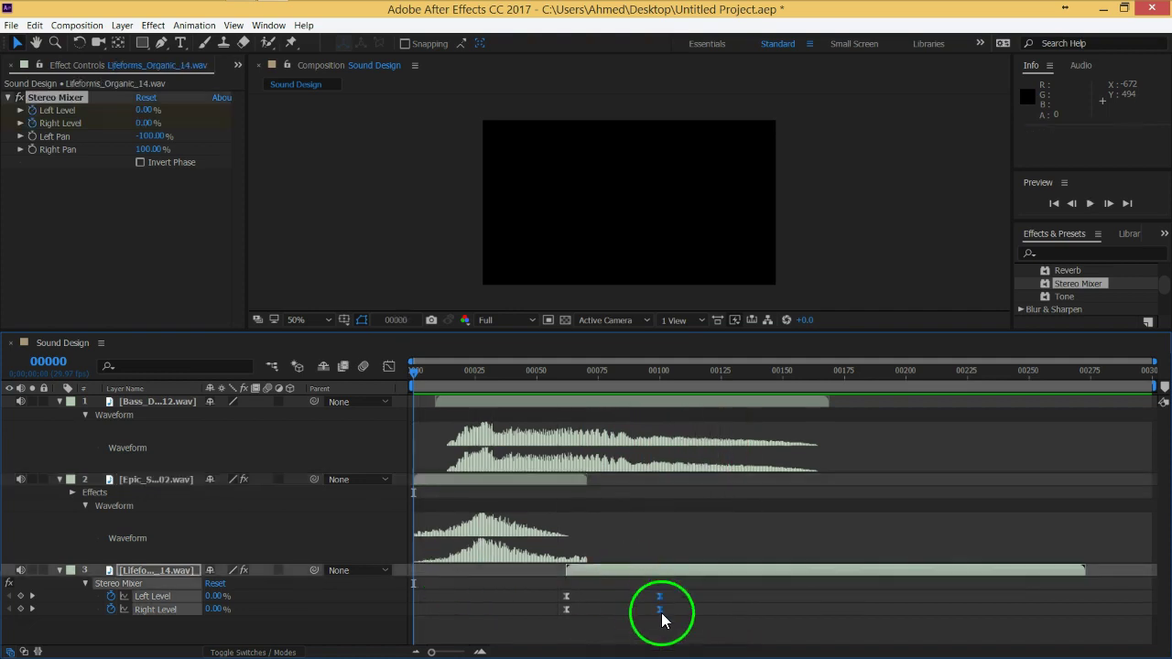
left_click_drag(658, 621, 814, 622)
key("space")
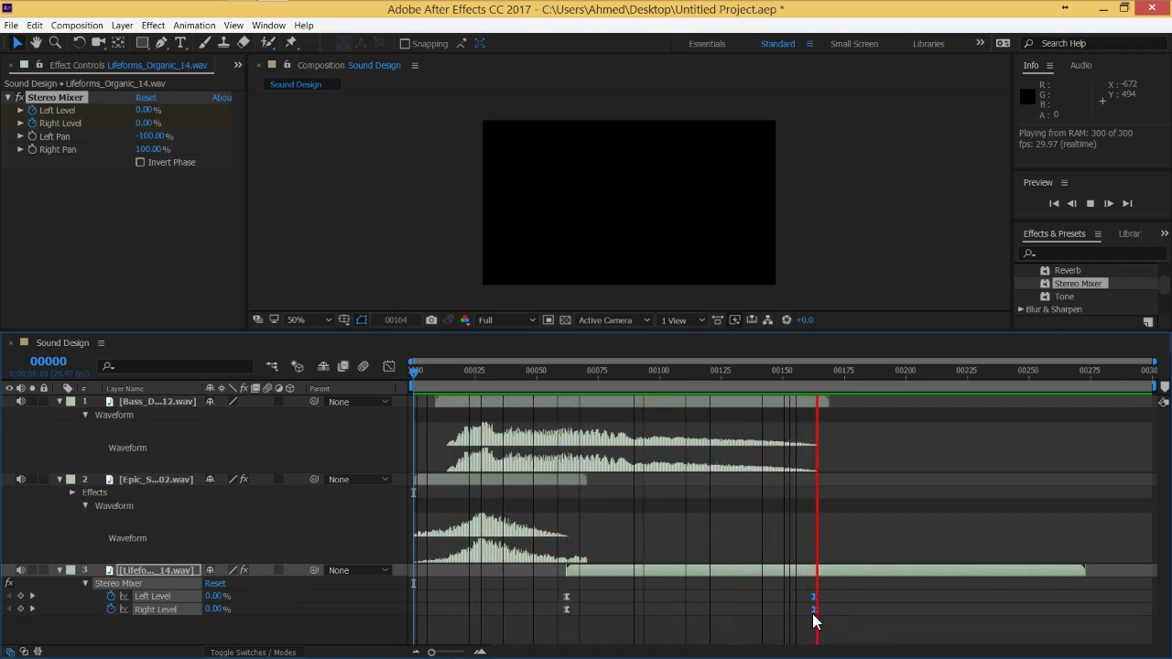
key("space")
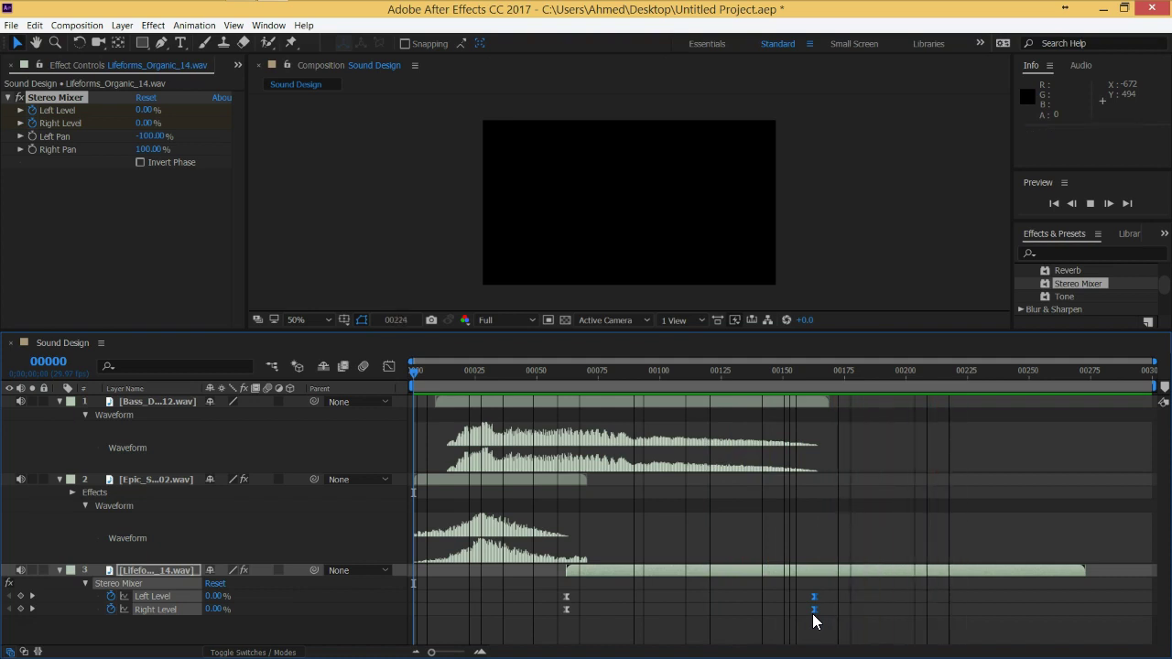
key("space")
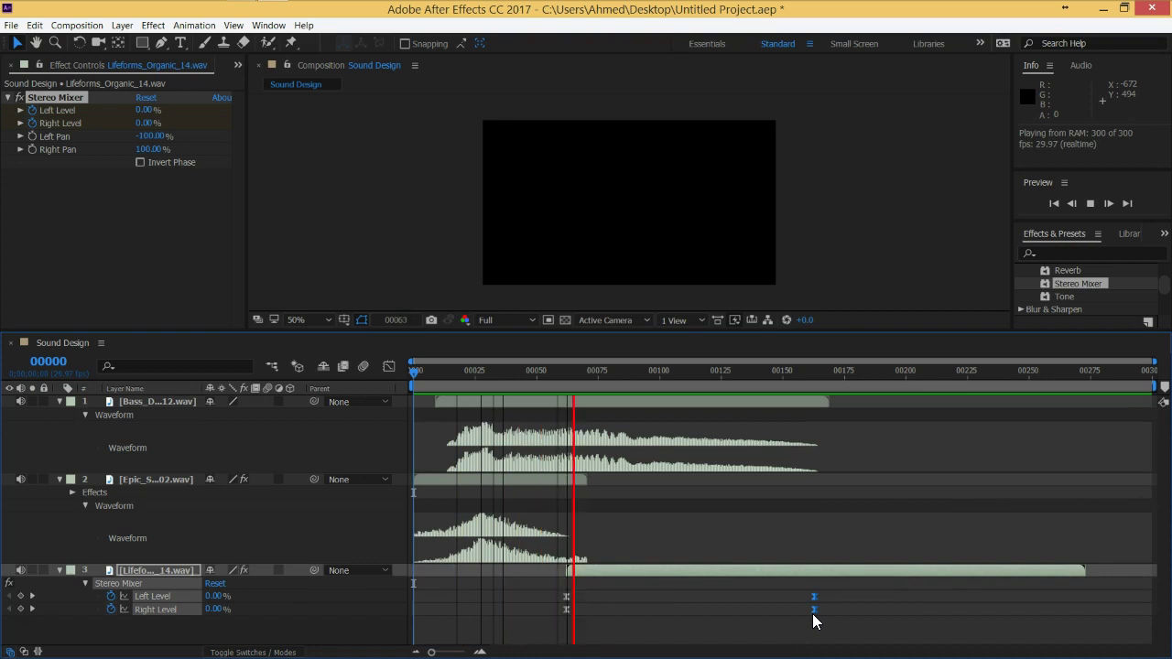
key("space")
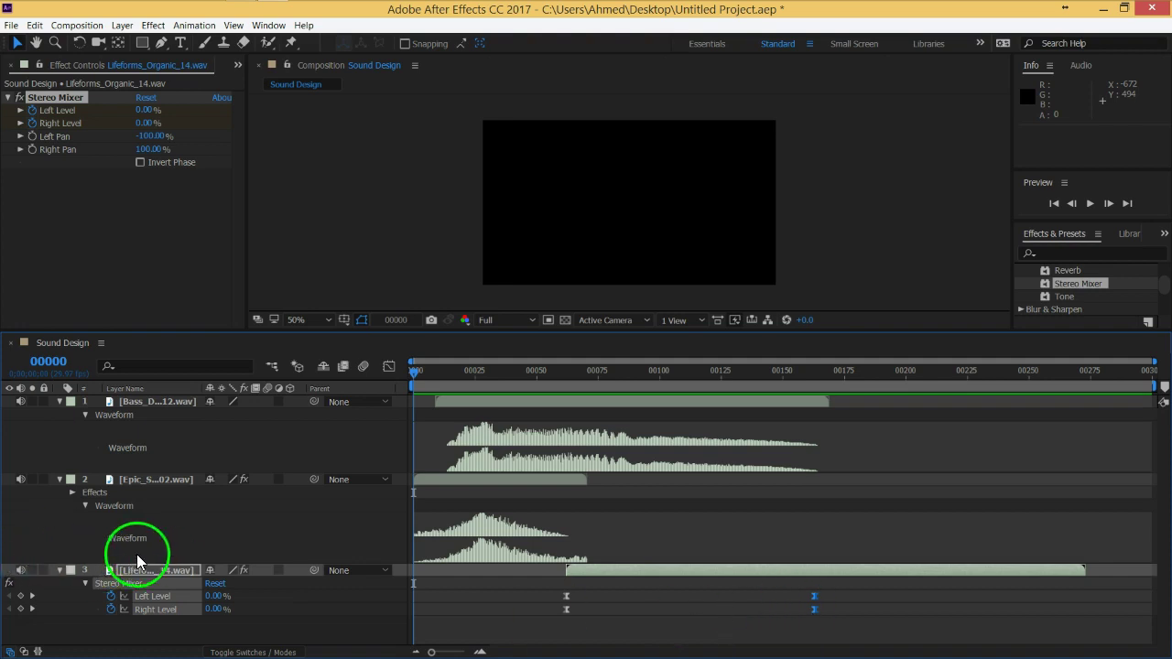
left_click(151, 480)
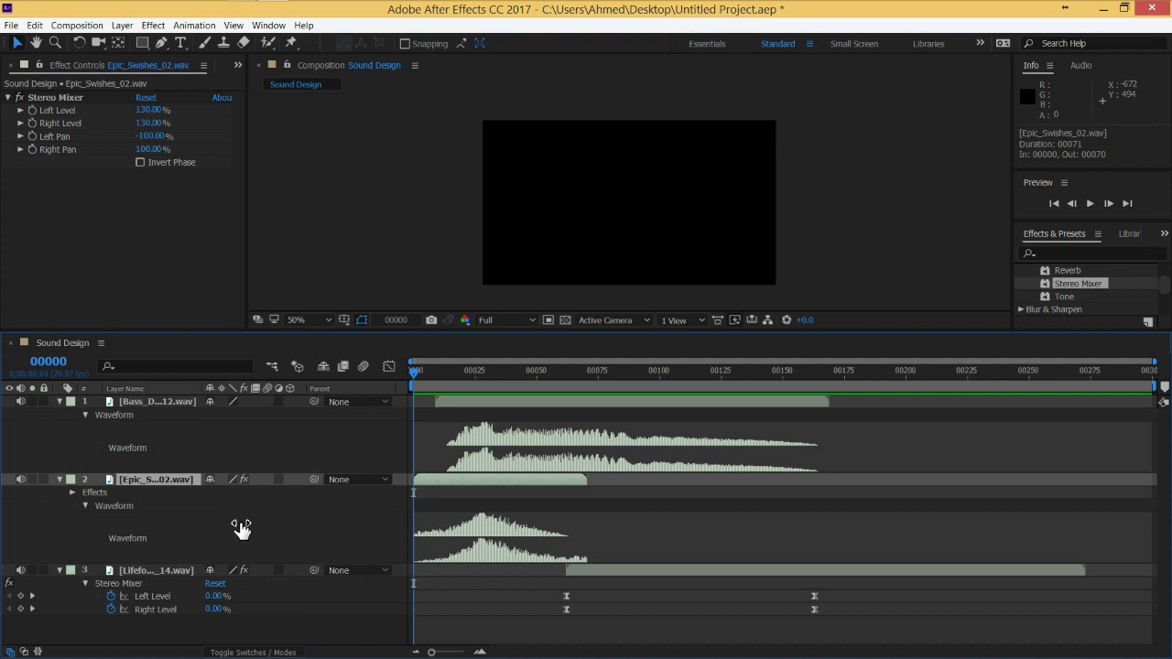
left_click(248, 485)
left_click(416, 375)
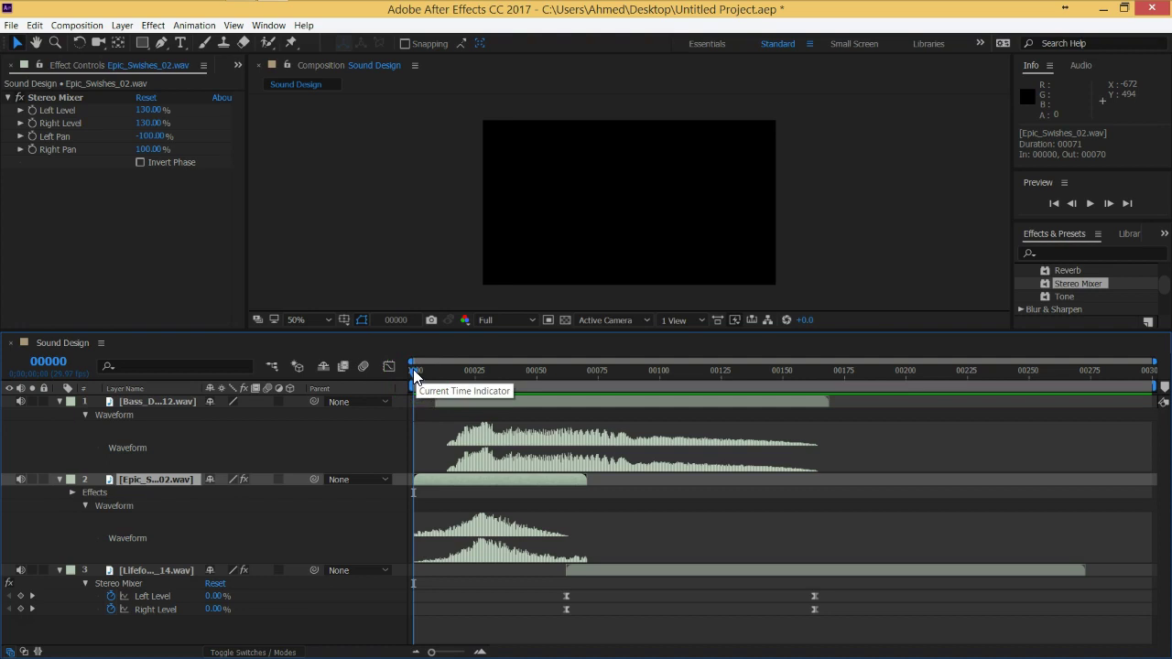
left_click_drag(414, 375, 491, 458)
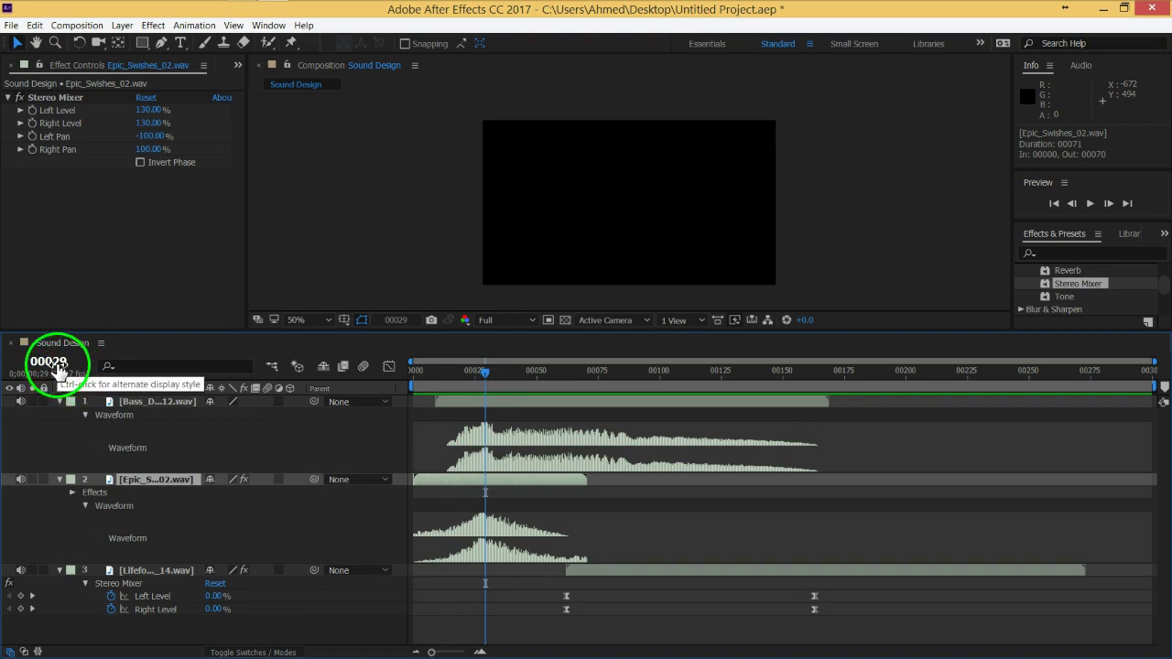
left_click_drag(482, 376, 369, 371)
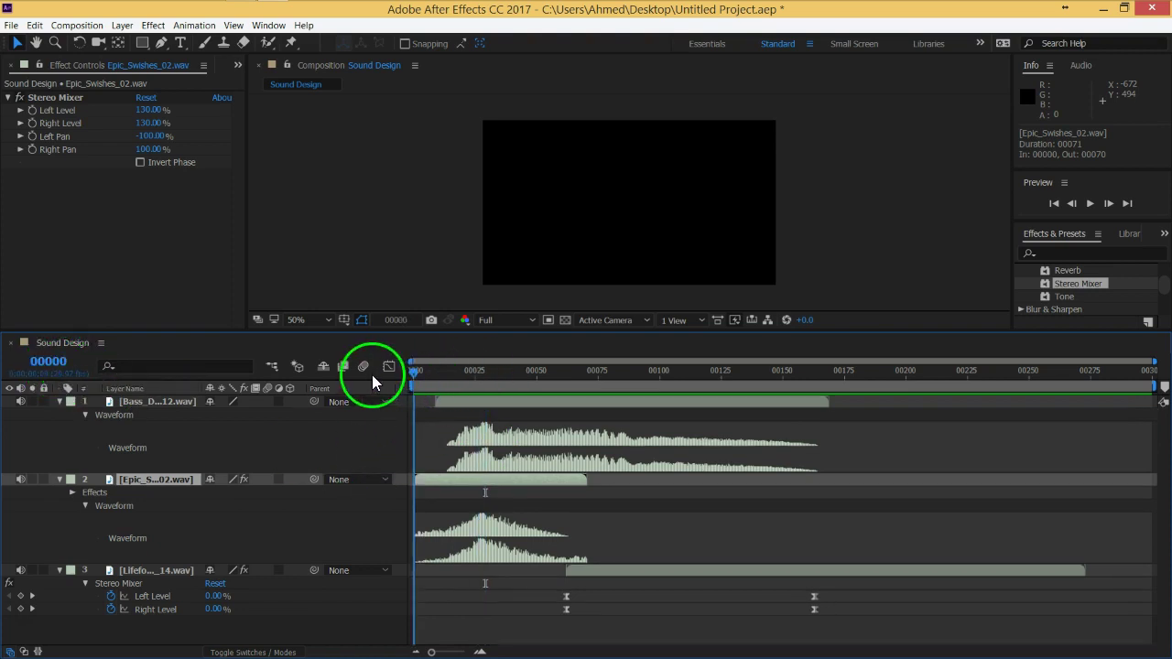
key("space")
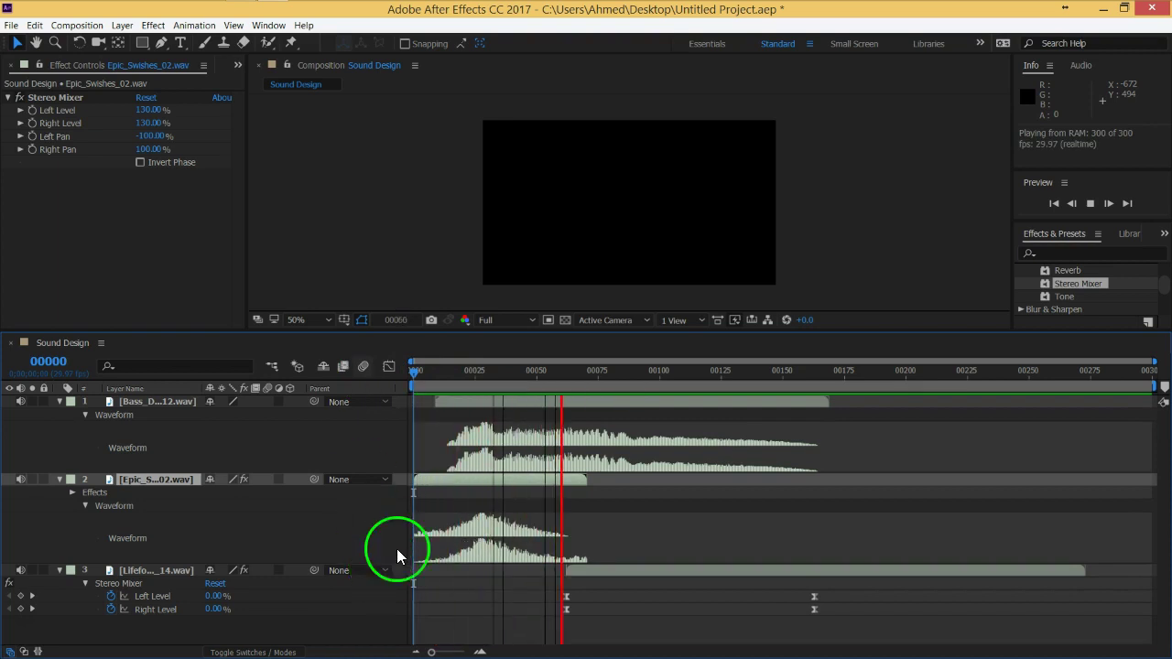
key("space")
left_click_drag(476, 376, 387, 370)
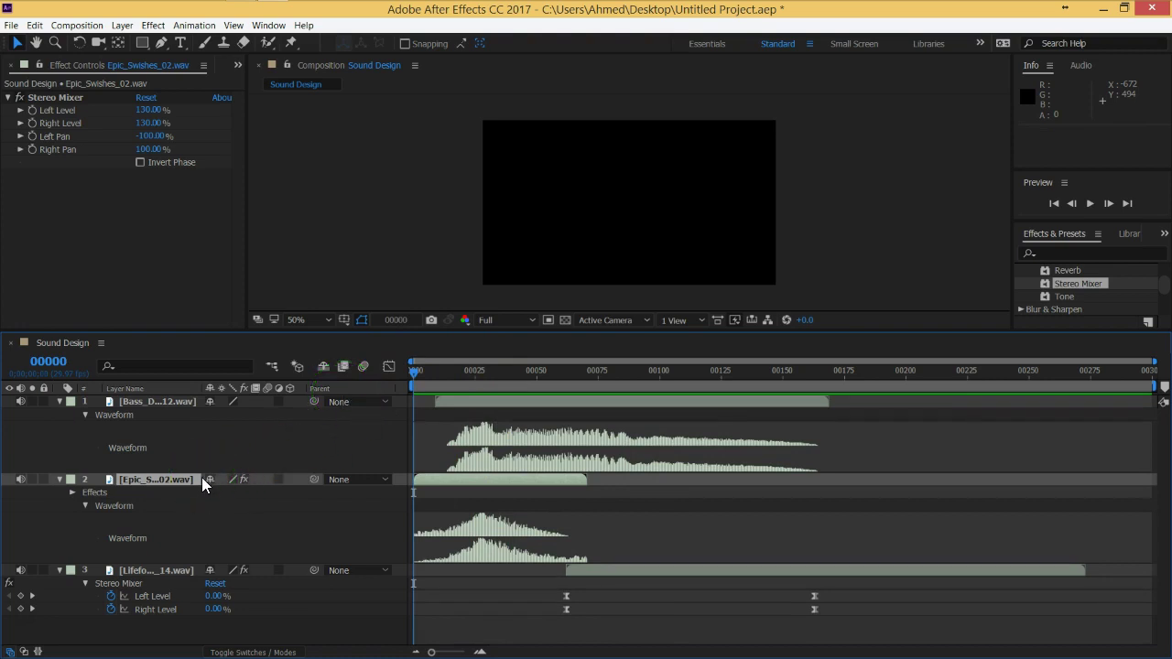
left_click_drag(241, 492, 158, 412)
left_click(157, 409)
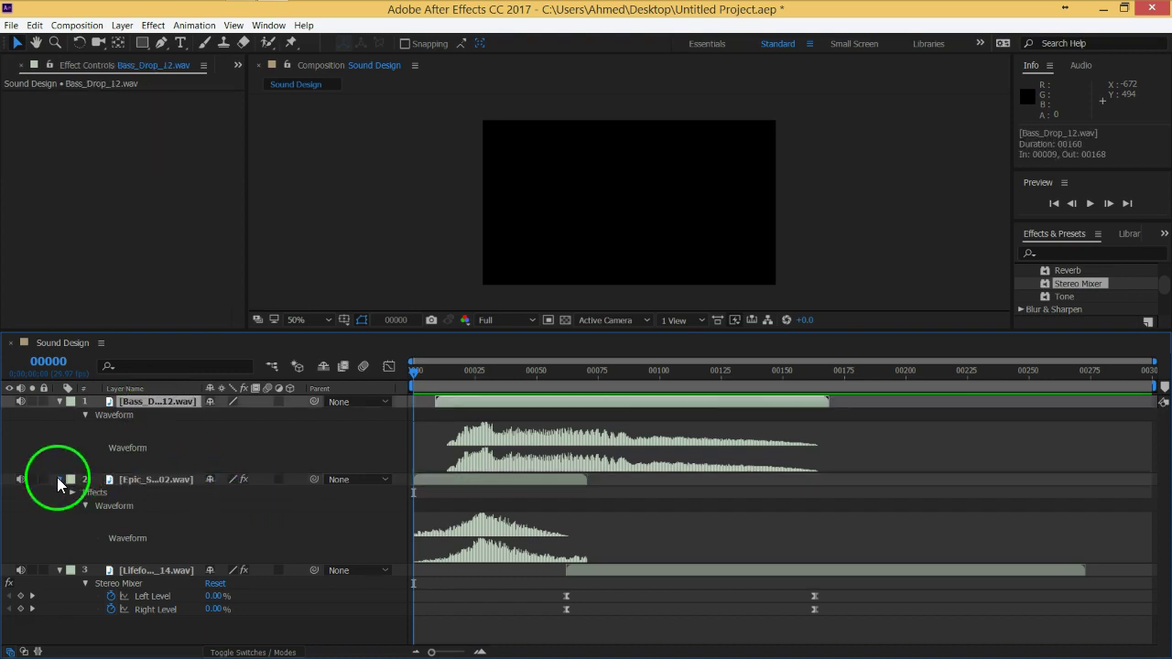
Step: Collapse the Epic Swishes, Bass Drop and Lifeforms layer properties and deselect all layers
left_click(60, 479)
left_click(59, 402)
left_click(60, 428)
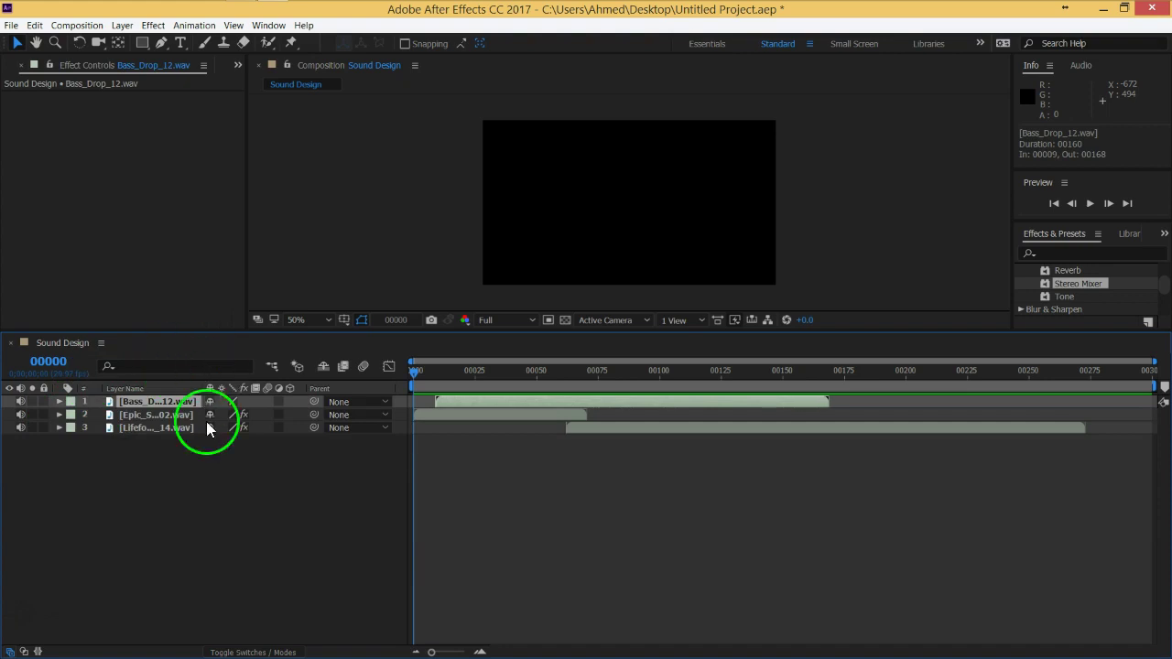
left_click(225, 494)
Step: Return the current time to frame 0 and preview the audio
left_click(454, 370)
left_click_drag(454, 369, 369, 374)
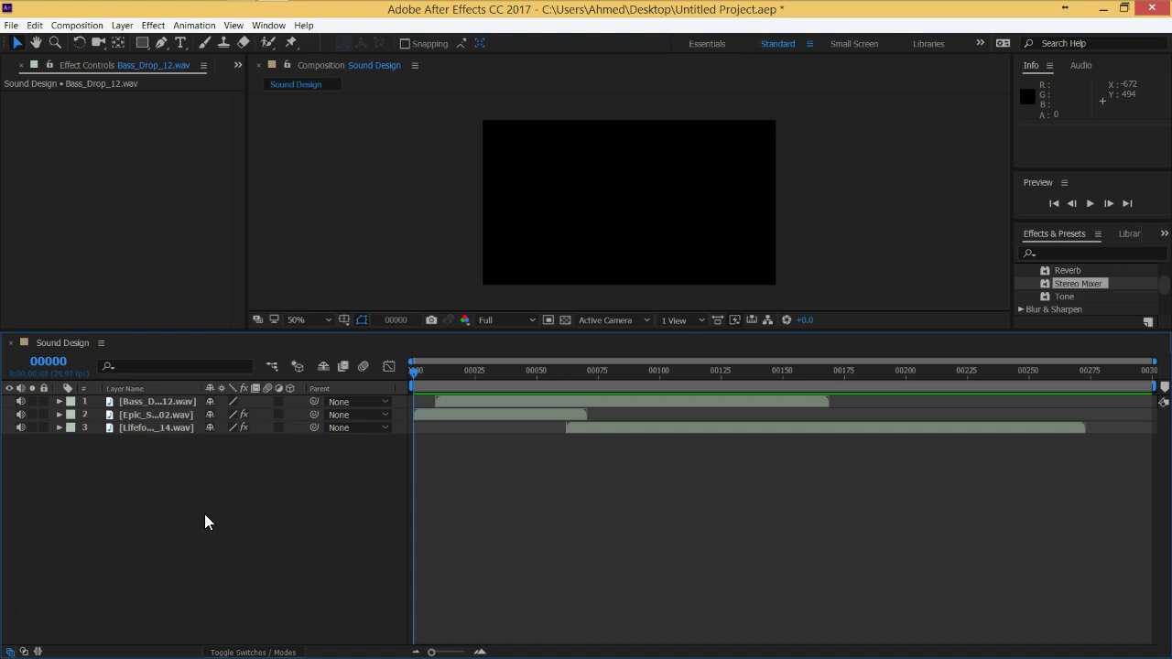
key("space")
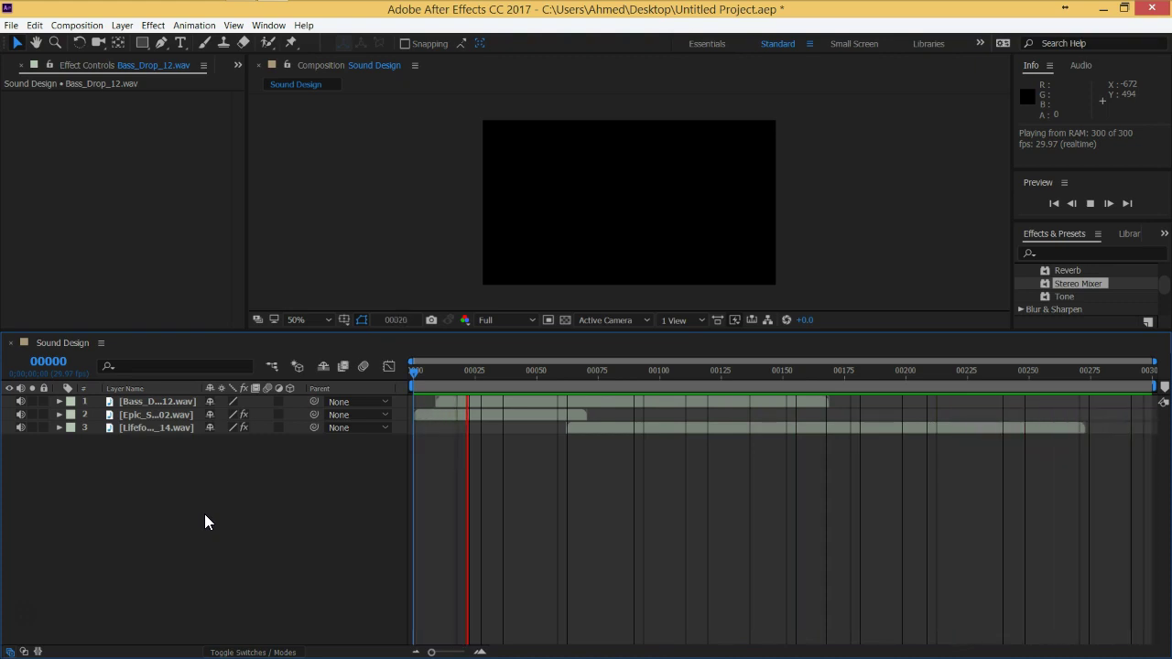
key("space")
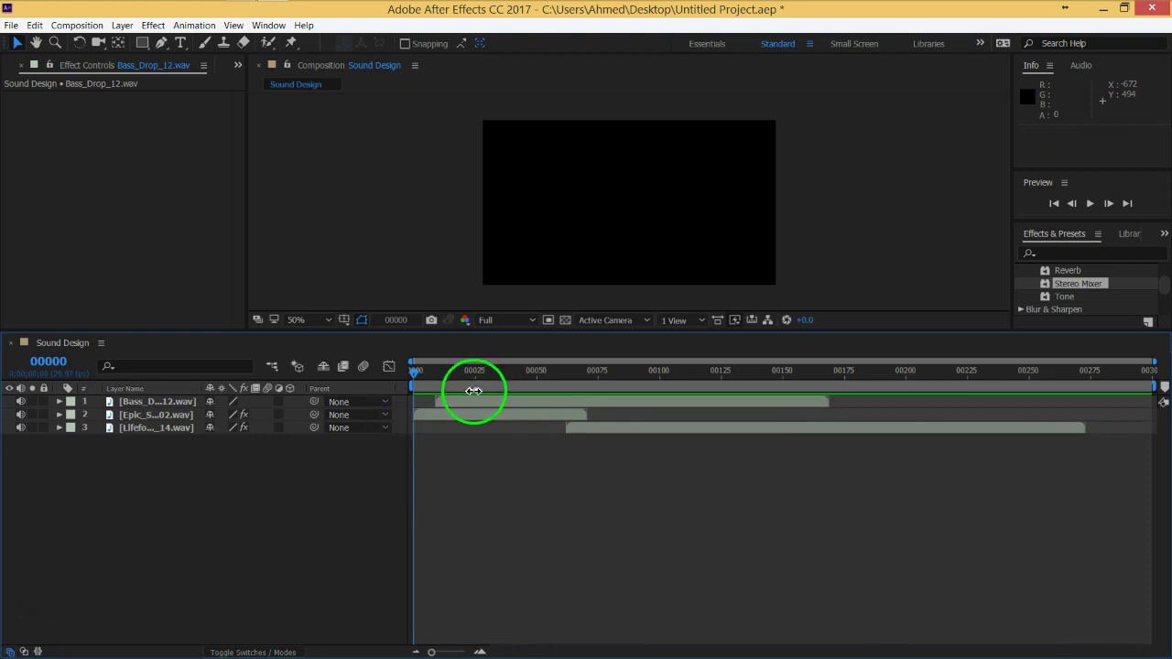
Step: Reveal the Bass Drop layer's waveform and preview the sound design from frame 0
left_click_drag(414, 369, 477, 388)
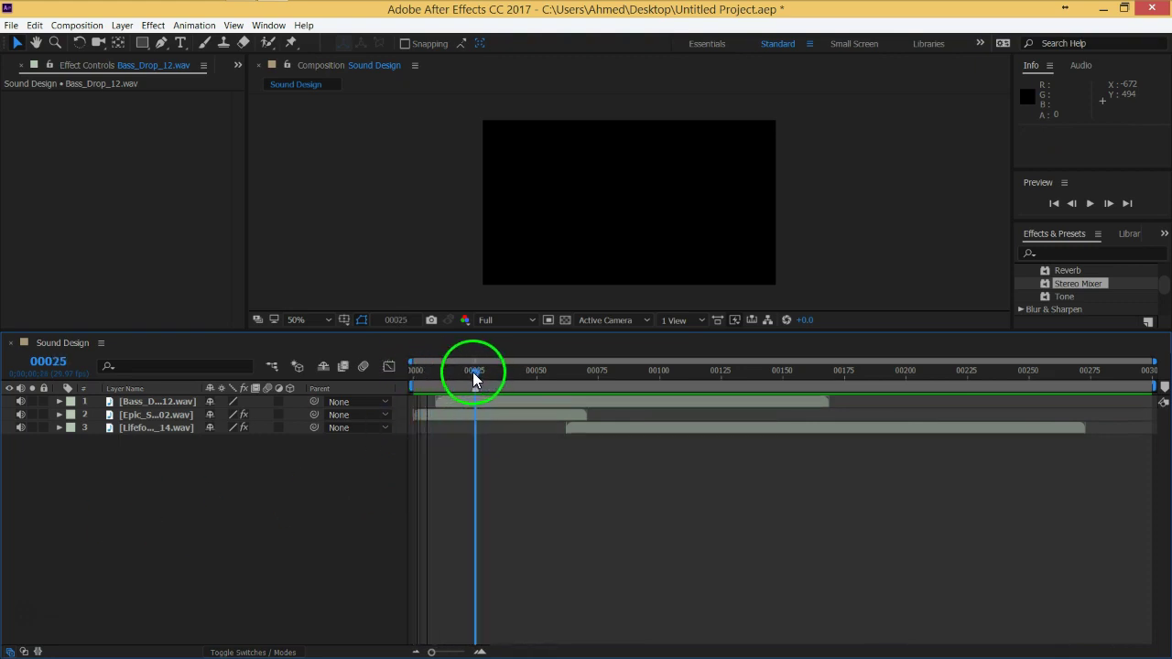
left_click(157, 401)
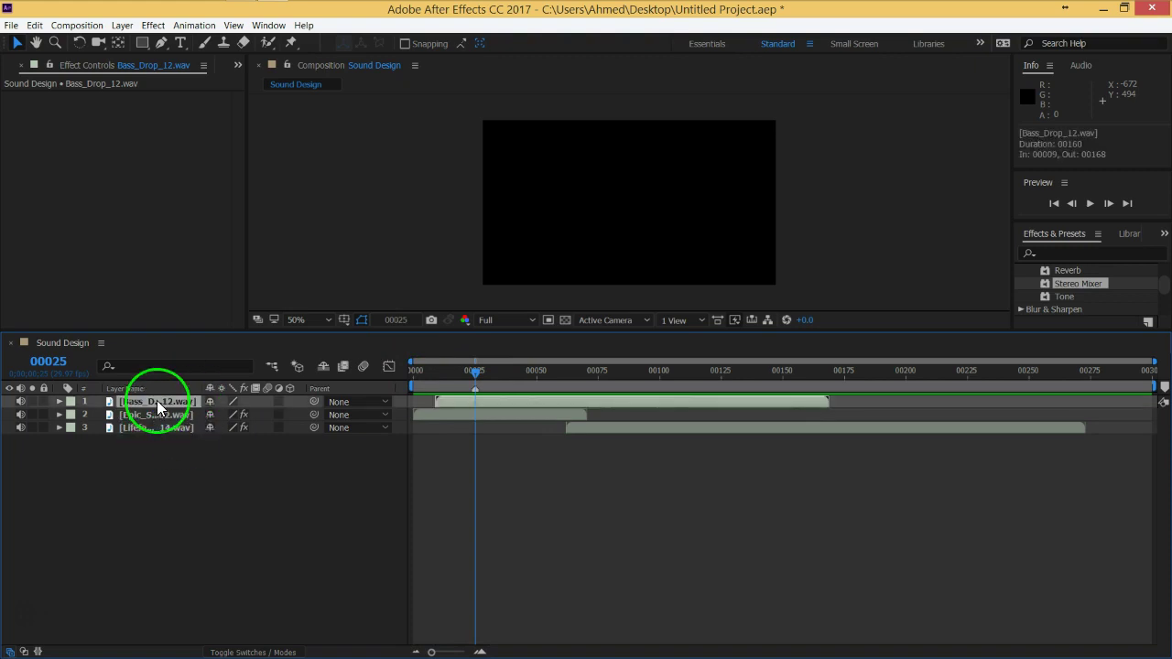
key("l")
key("l")
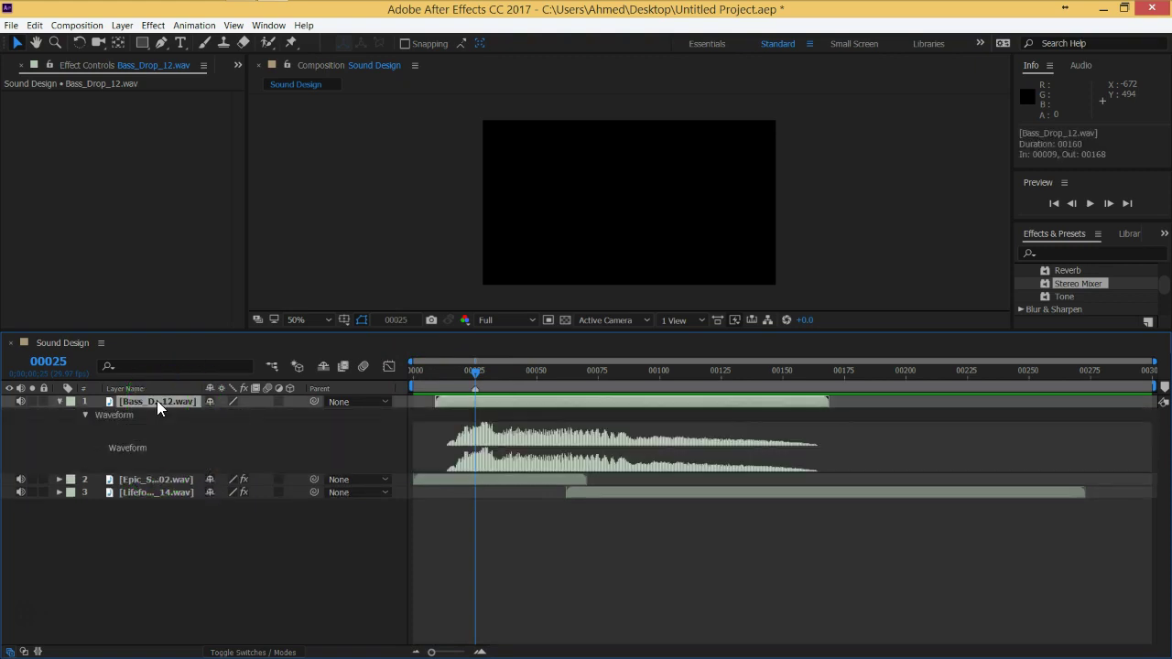
left_click_drag(444, 371, 376, 378)
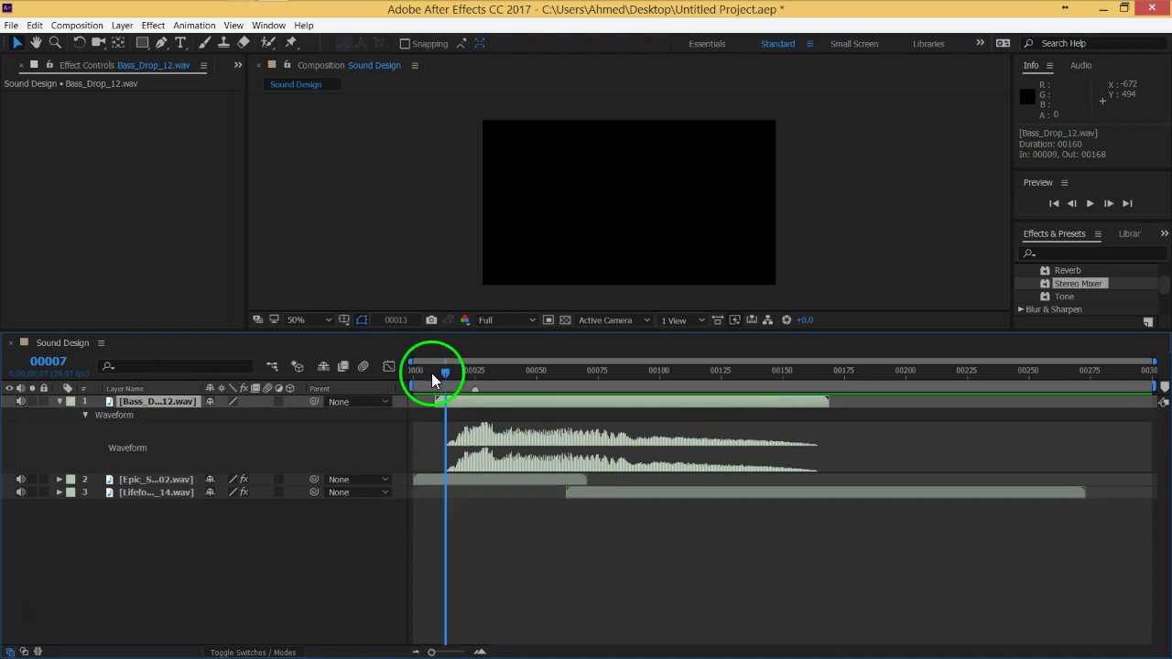
key("space")
key("space")
key("space")
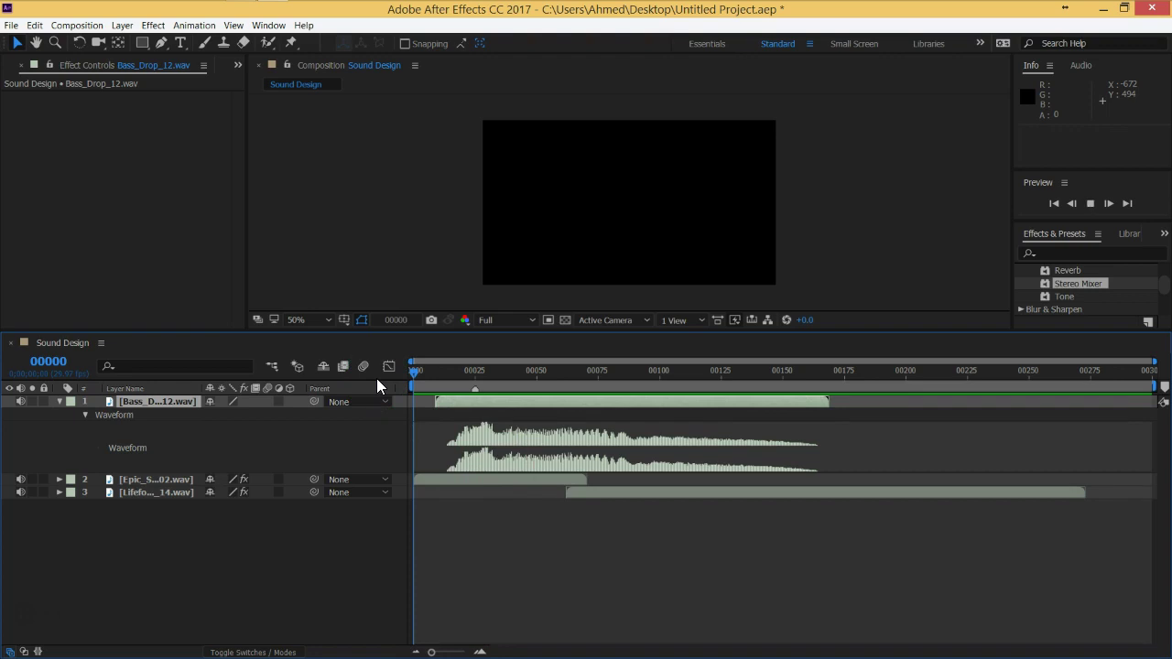
key("space")
key("space")
key("space")
key("space")
key("space")
key("space")
left_click(371, 379)
Step: Zoom the timeline into the opening frames and set the current time to frame 00022
left_click_drag(431, 652, 455, 652)
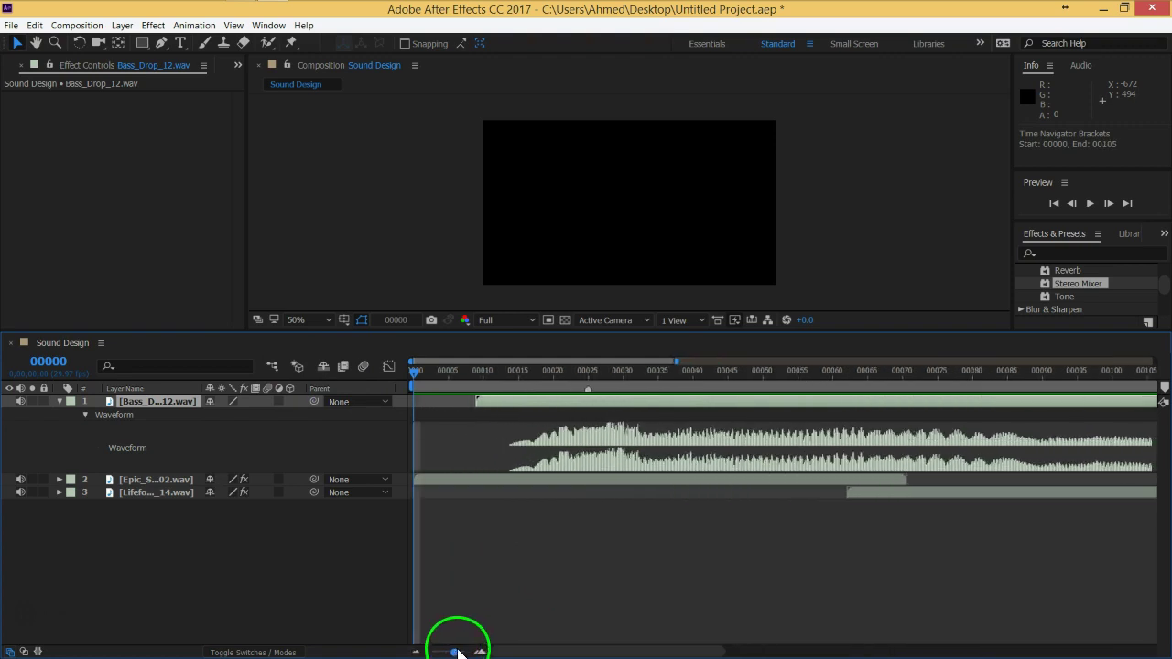
left_click_drag(540, 372, 352, 387)
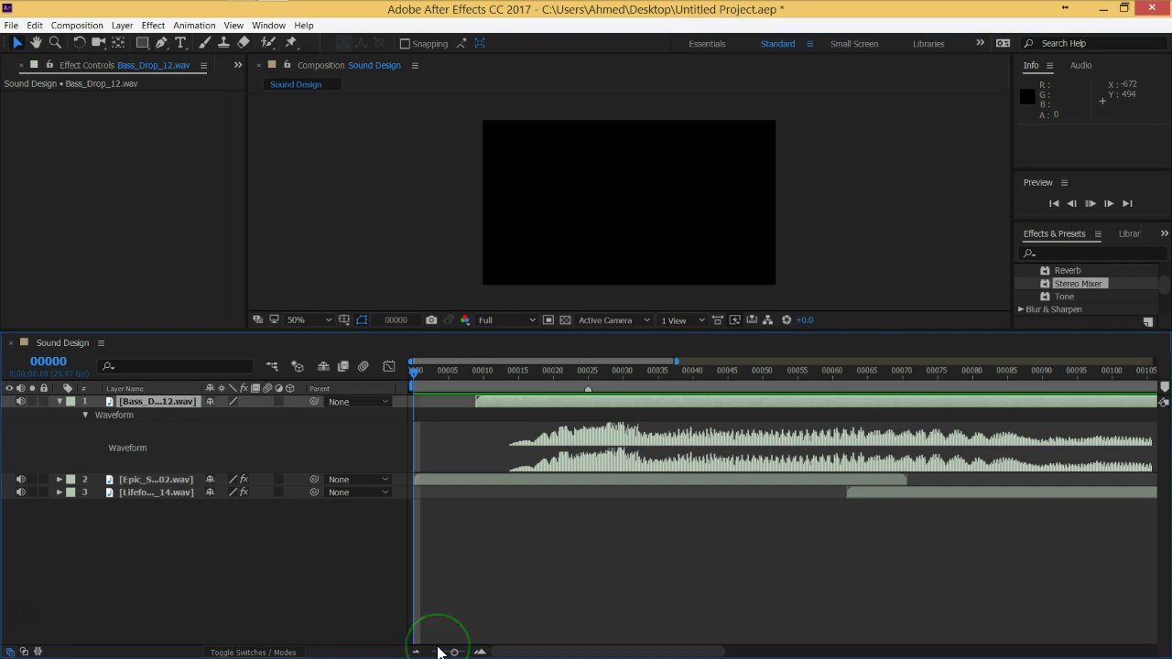
key("space")
left_click(399, 651)
left_click(561, 376)
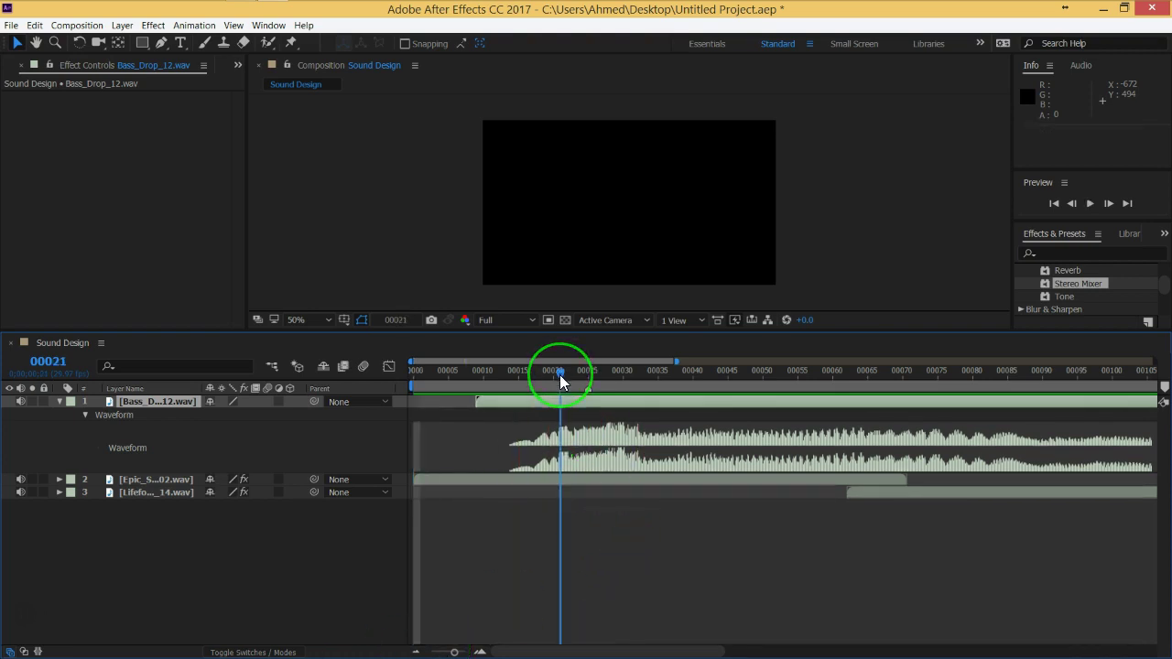
left_click_drag(561, 375, 565, 375)
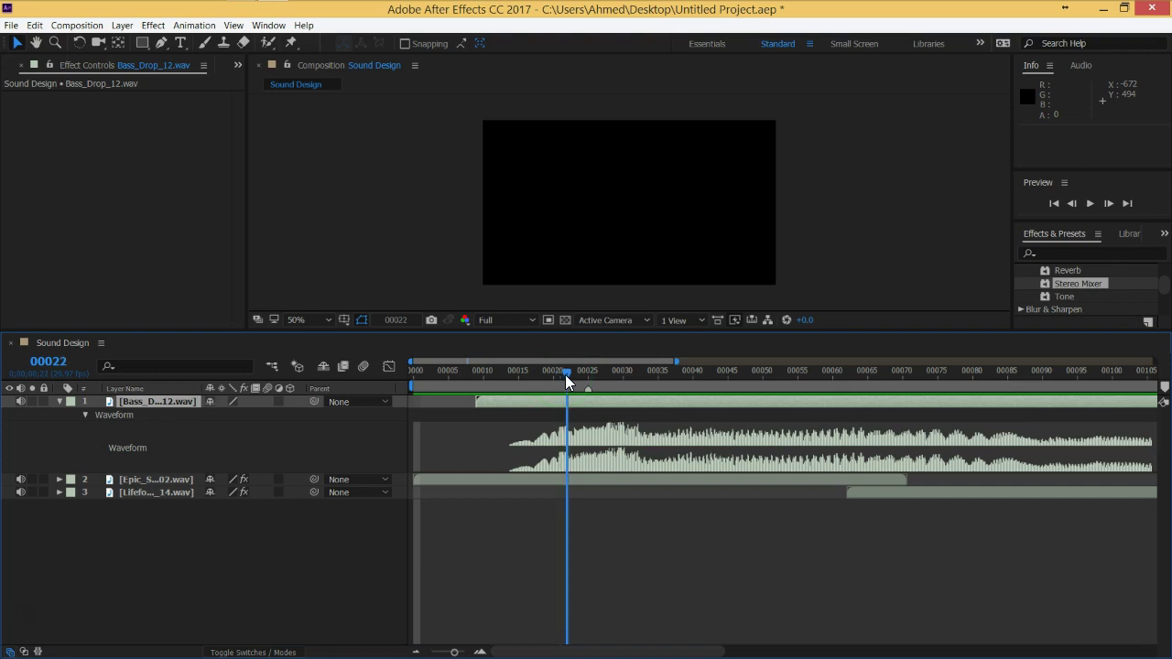
left_click(589, 395)
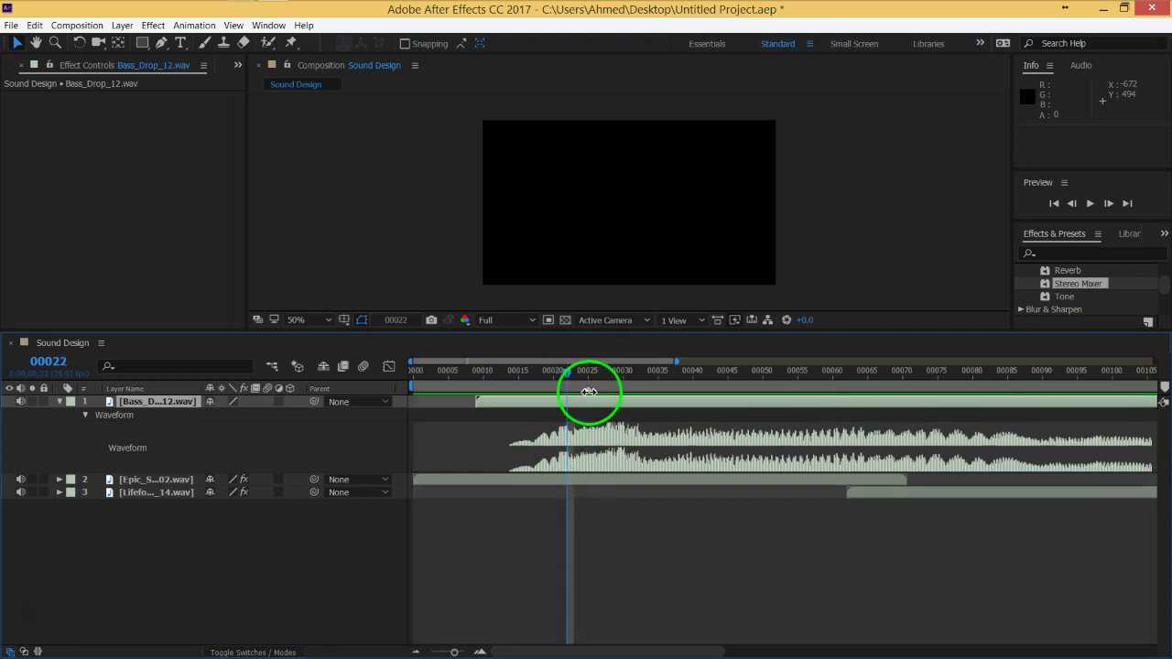
left_click(538, 488)
left_click(565, 389)
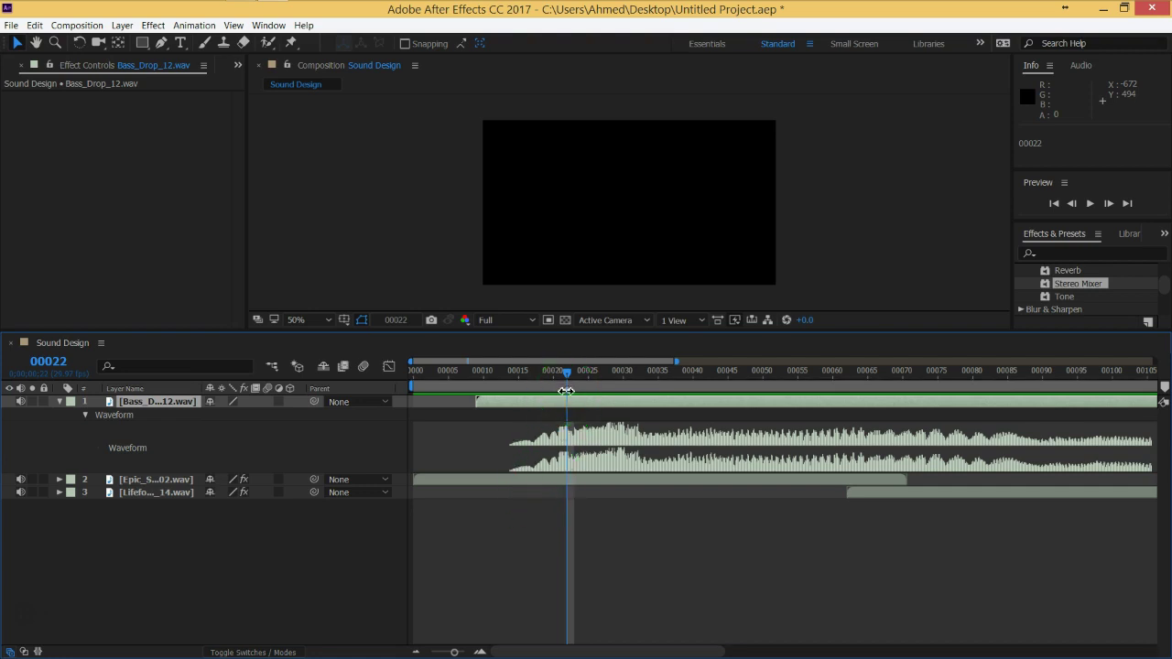
Step: Add a composition marker at frame 00022 with a short Arabic note as its comment
double_click(565, 391)
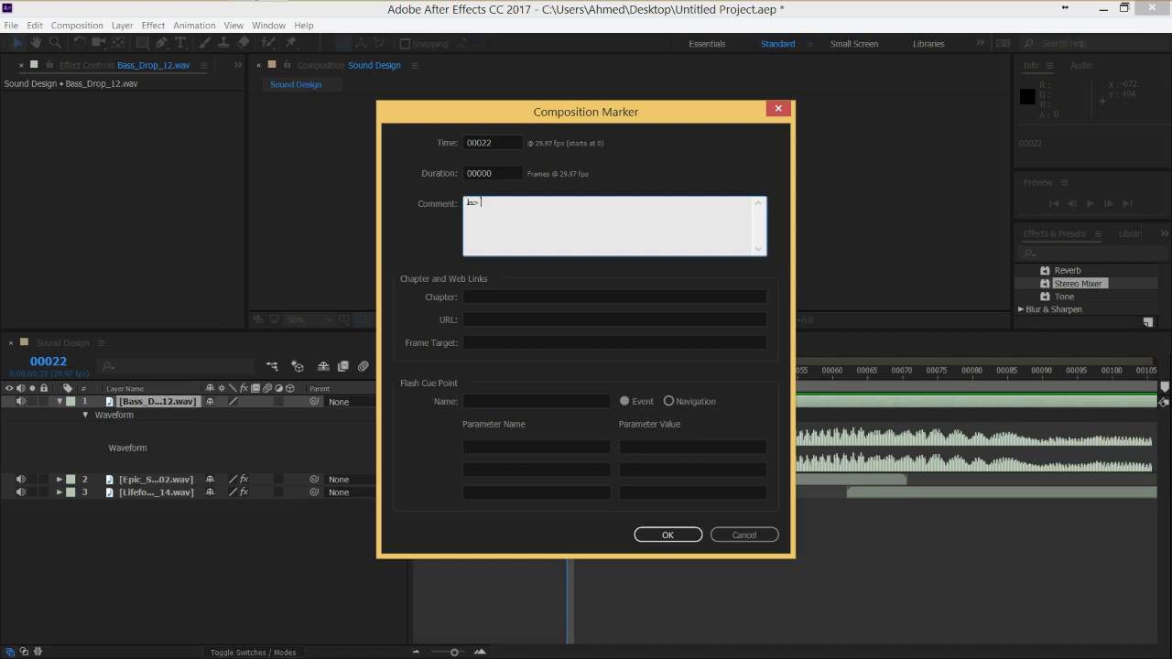
type("حط هنا الصوت")
type(" يا حج أحمد")
left_click(664, 536)
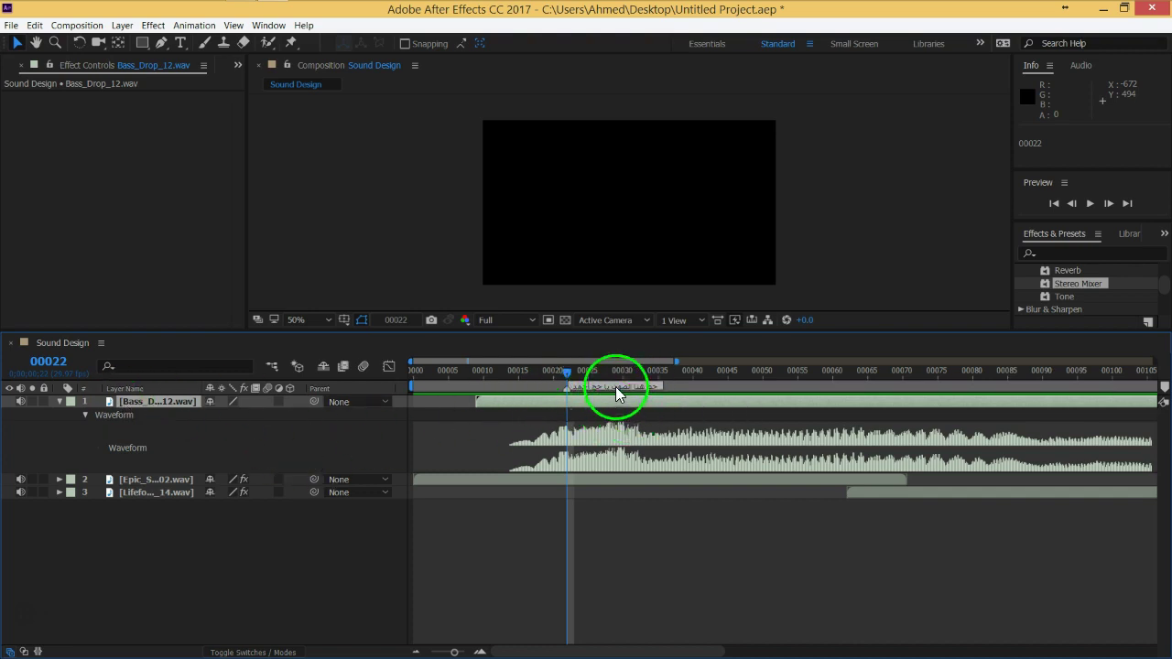
Step: Clear the marker's comment, confirm it empty, and zoom the timeline back out
left_click(616, 386)
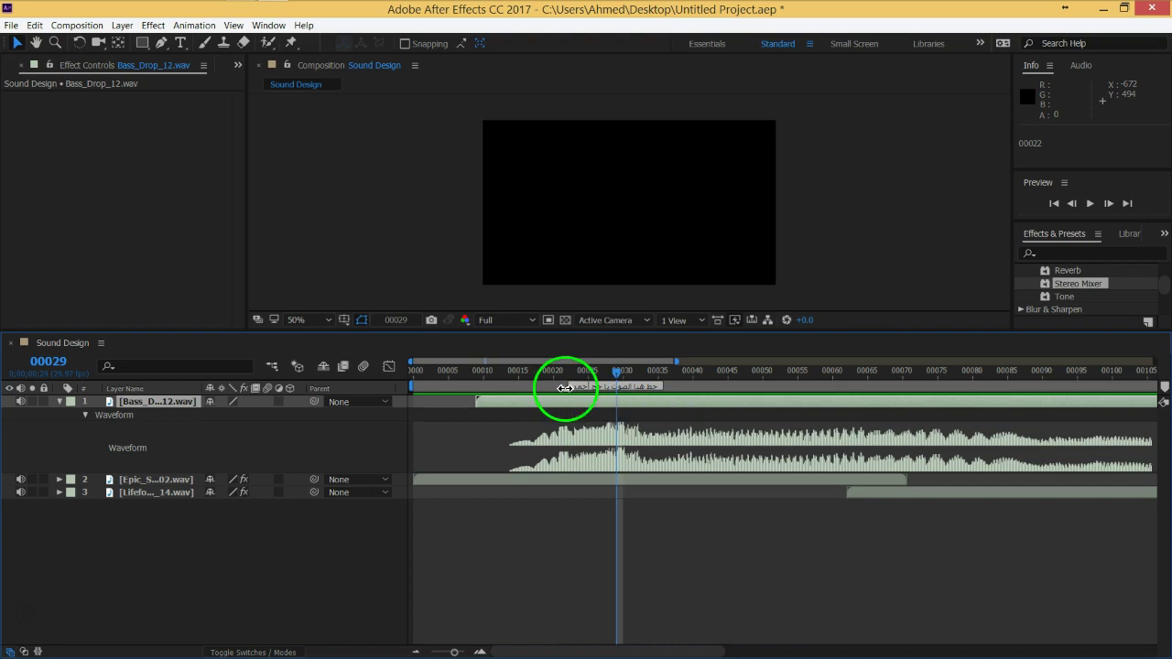
double_click(565, 388)
key("BackSpace")
left_click(463, 335)
left_click(560, 495)
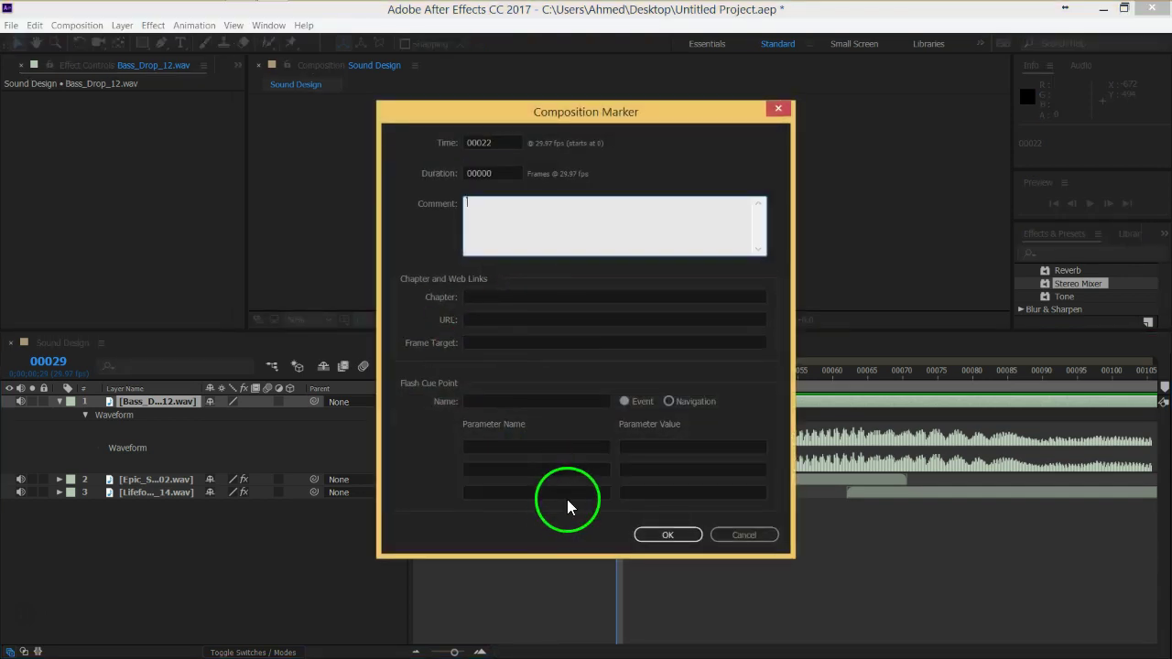
left_click(666, 534)
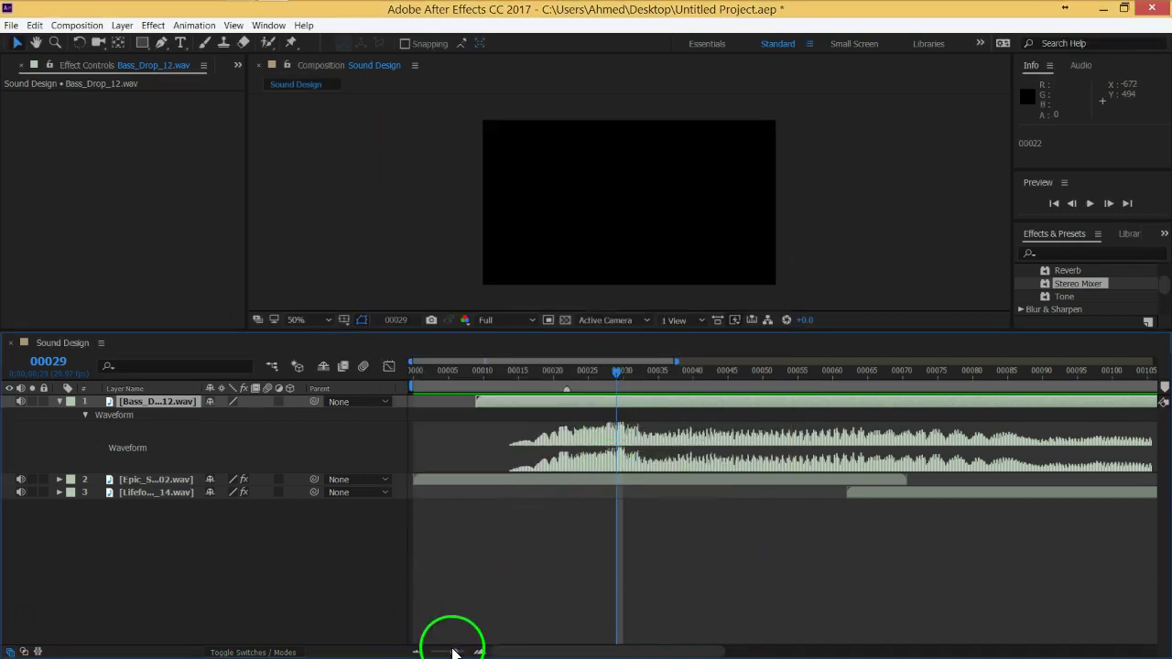
left_click(415, 651)
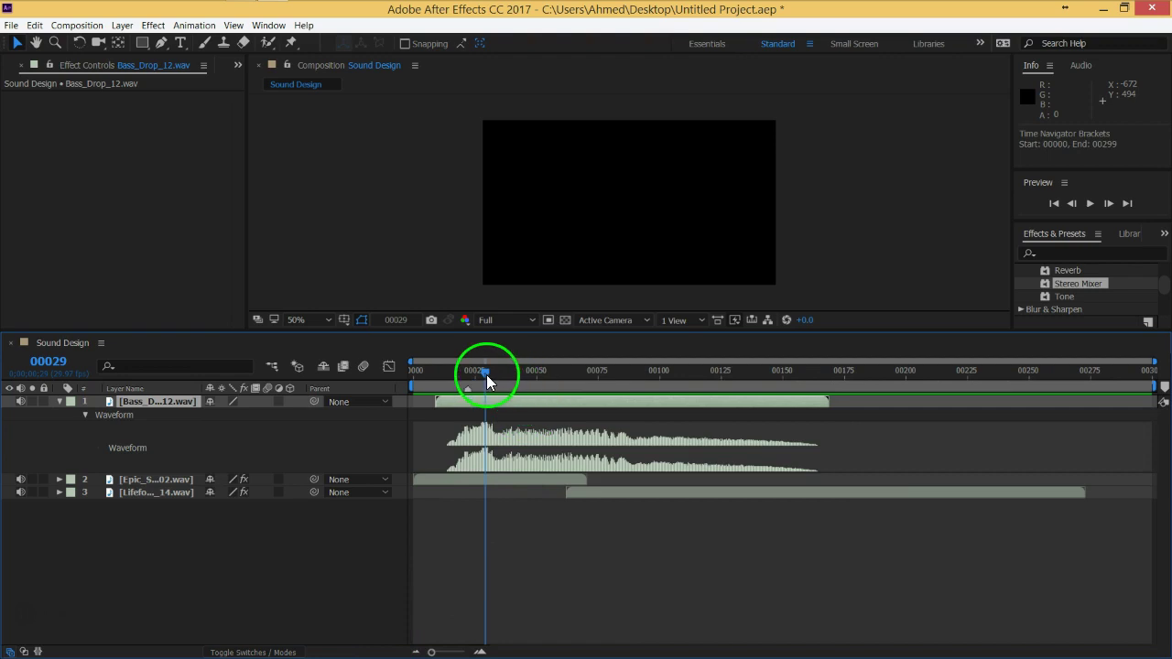
Step: Return the current time to the 00022 marker and enlarge the composition viewer
left_click_drag(486, 375, 474, 376)
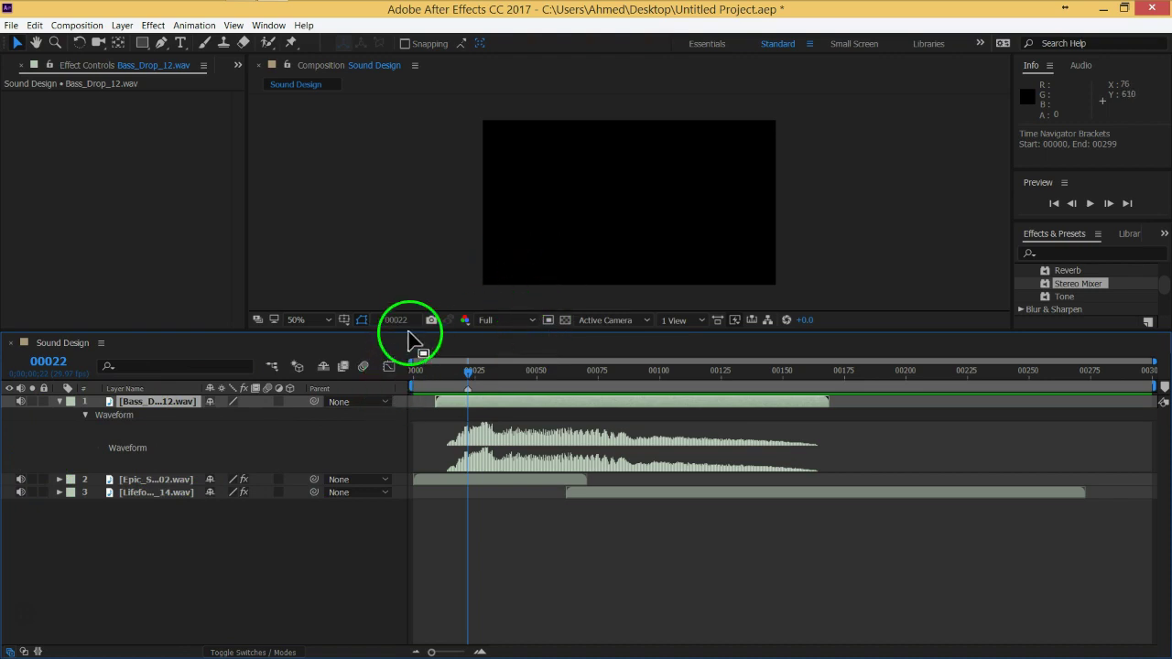
left_click_drag(408, 331, 408, 357)
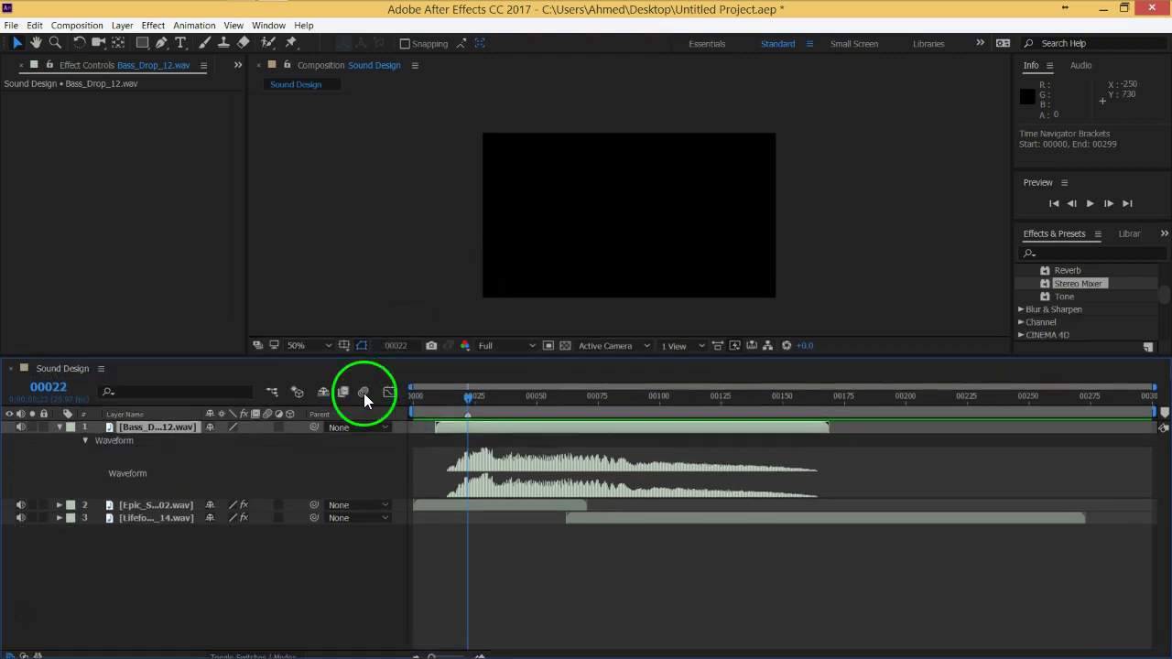
Step: Collapse the Bass_Drop_12.wav layer, widen the left panel, and collapse the SFX project folder
left_click(59, 427)
left_click_drag(120, 357, 121, 375)
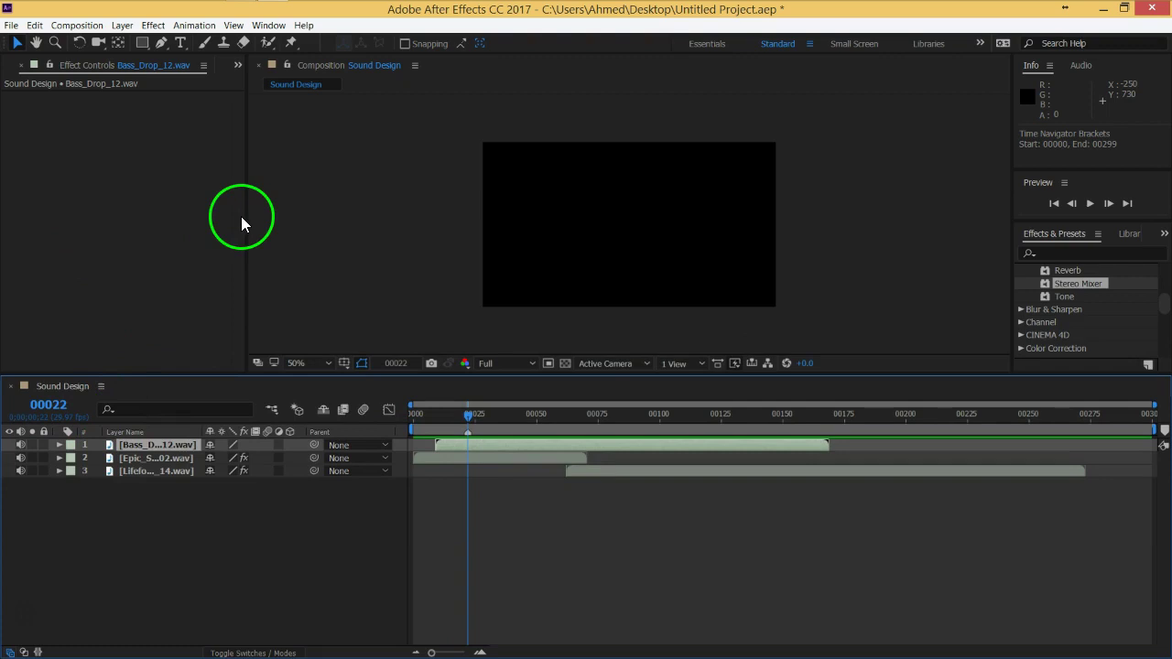
left_click_drag(244, 216, 303, 216)
left_click(23, 64)
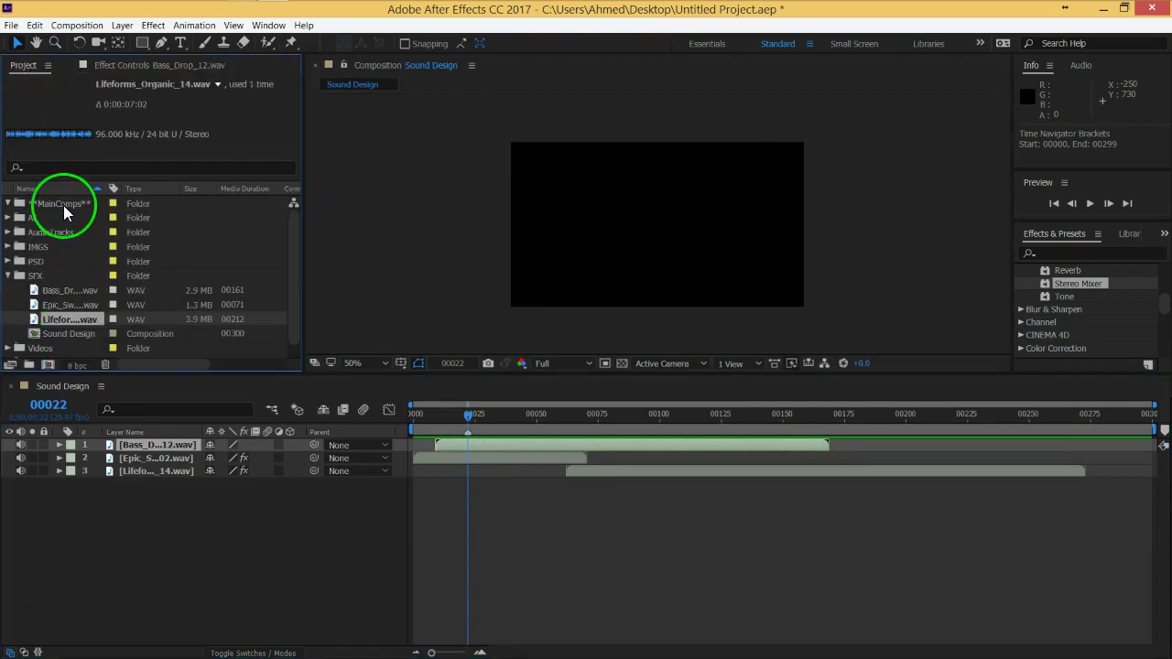
scroll(64, 205, "down", 1)
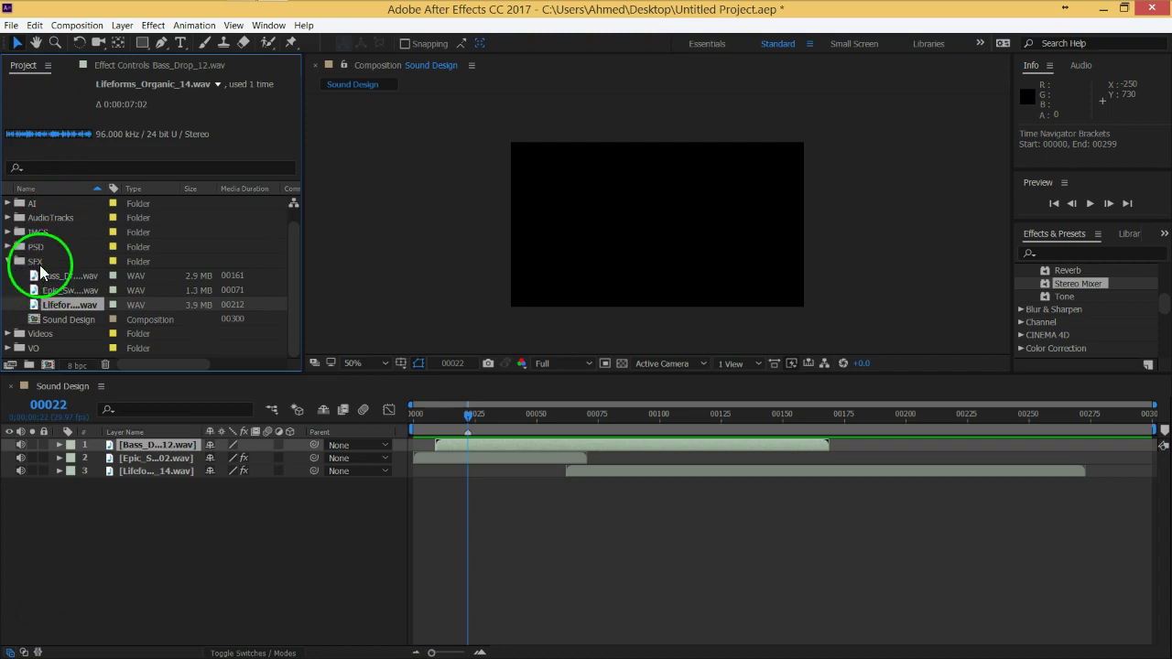
left_click(66, 319)
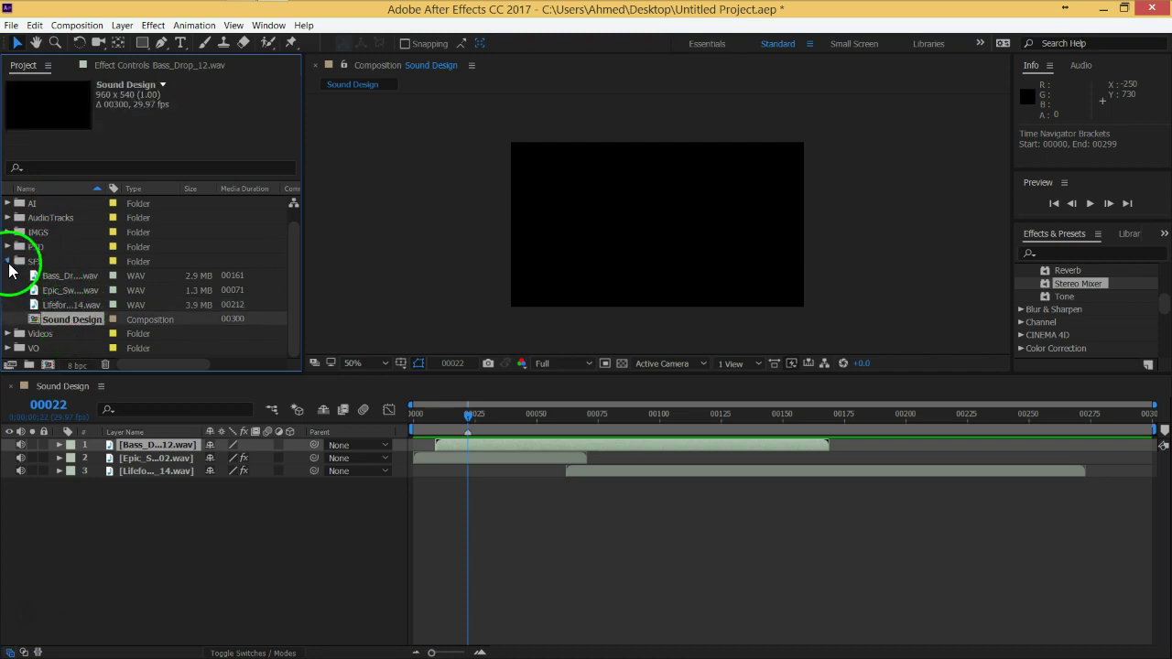
left_click(8, 261)
Step: Create a new project folder named --Pre-Comps-- and widen the Name column
left_click(28, 364)
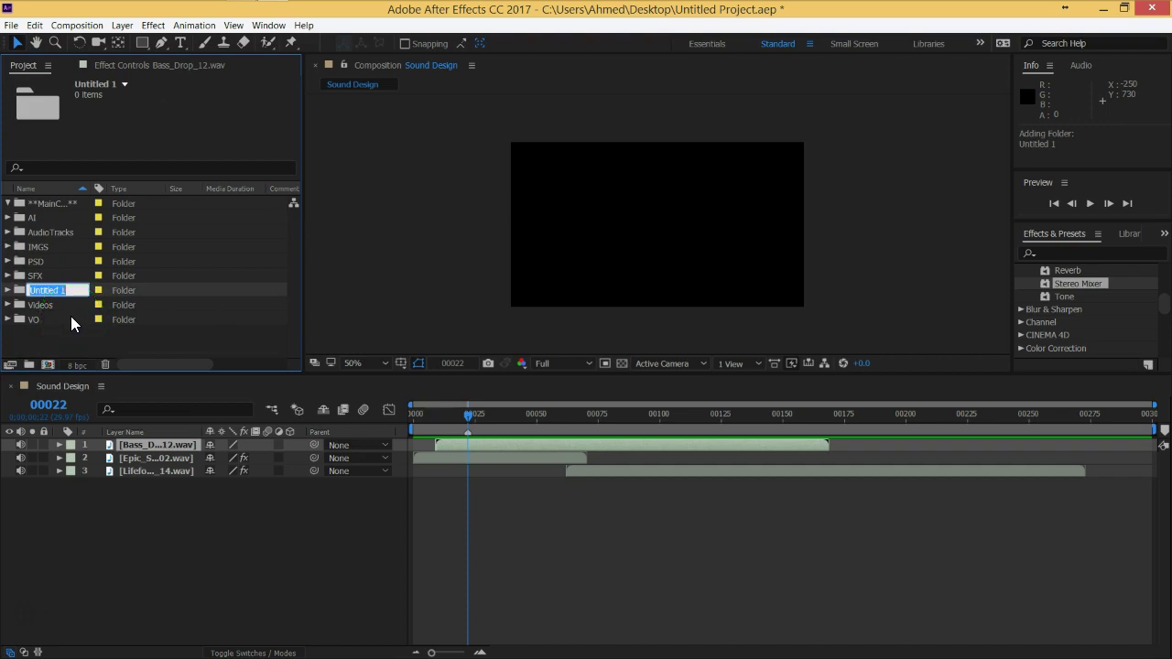
type("-")
type("-Pre-Comps")
type("--")
key("Return")
left_click(92, 337)
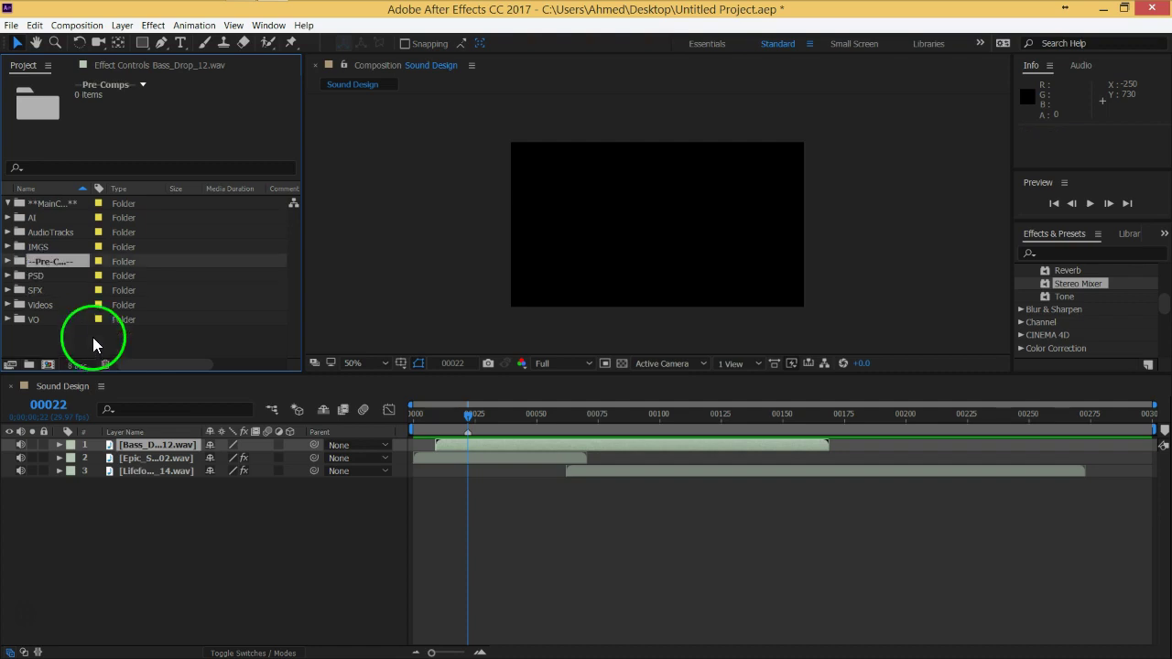
mouse_move(91, 189)
left_mouse_down()
mouse_move(150, 189)
mouse_move(134, 188)
left_mouse_up()
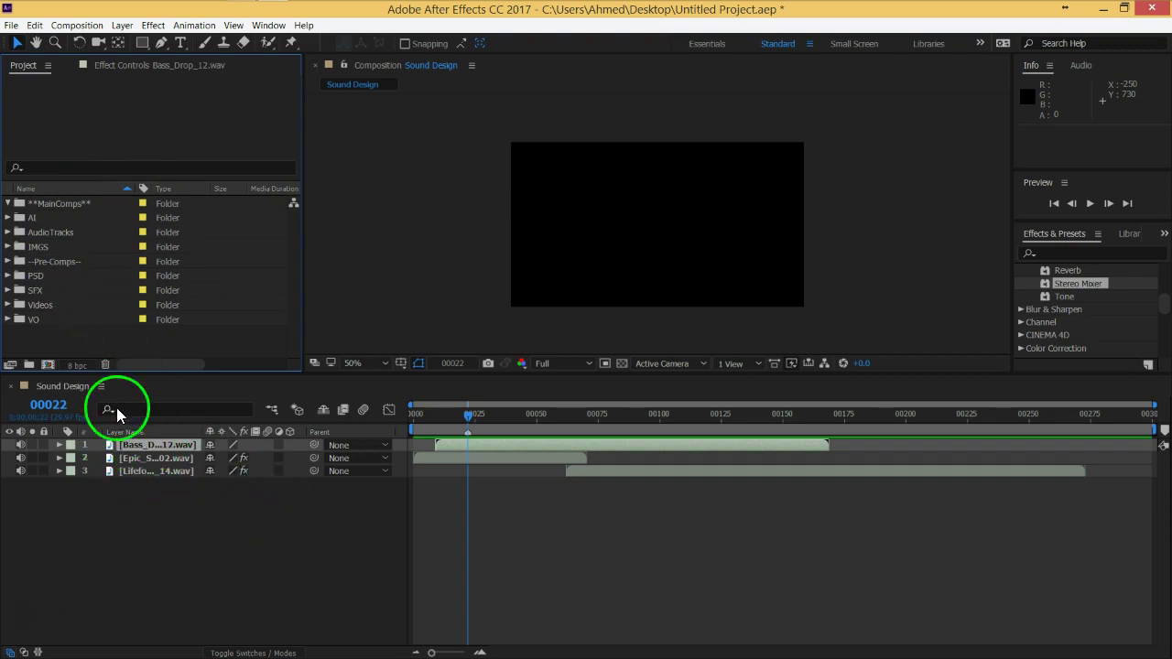
Step: Move the Sound Design comp into the --Pre-Comps-- folder
left_click(8, 290)
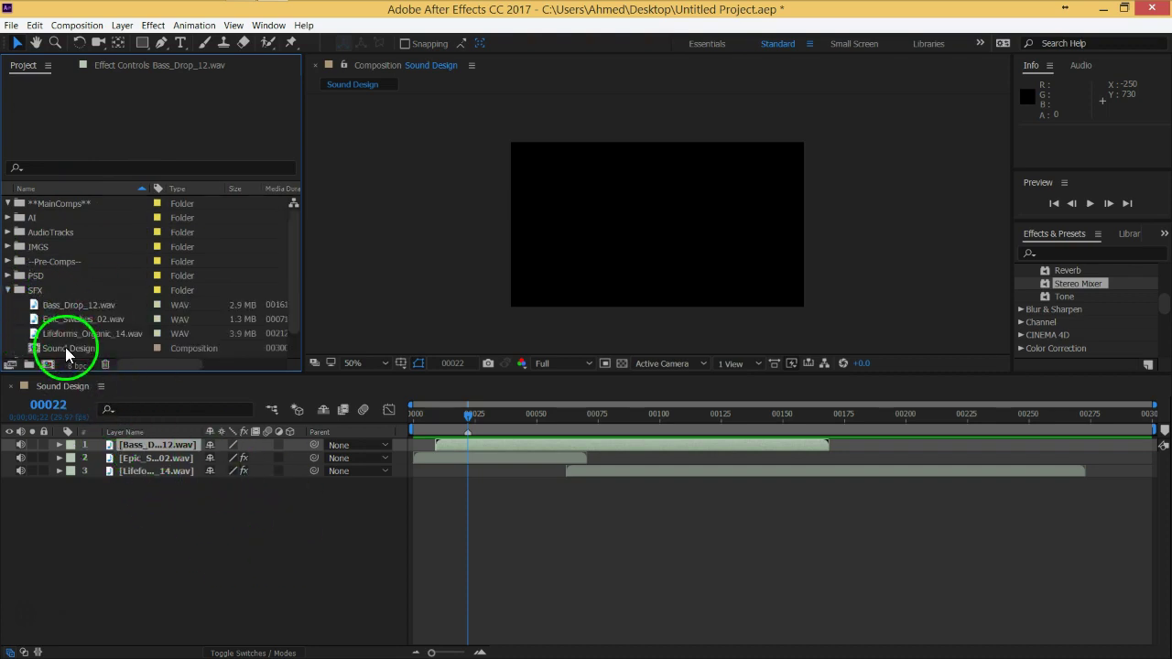
left_click_drag(65, 348, 61, 264)
left_click(8, 290)
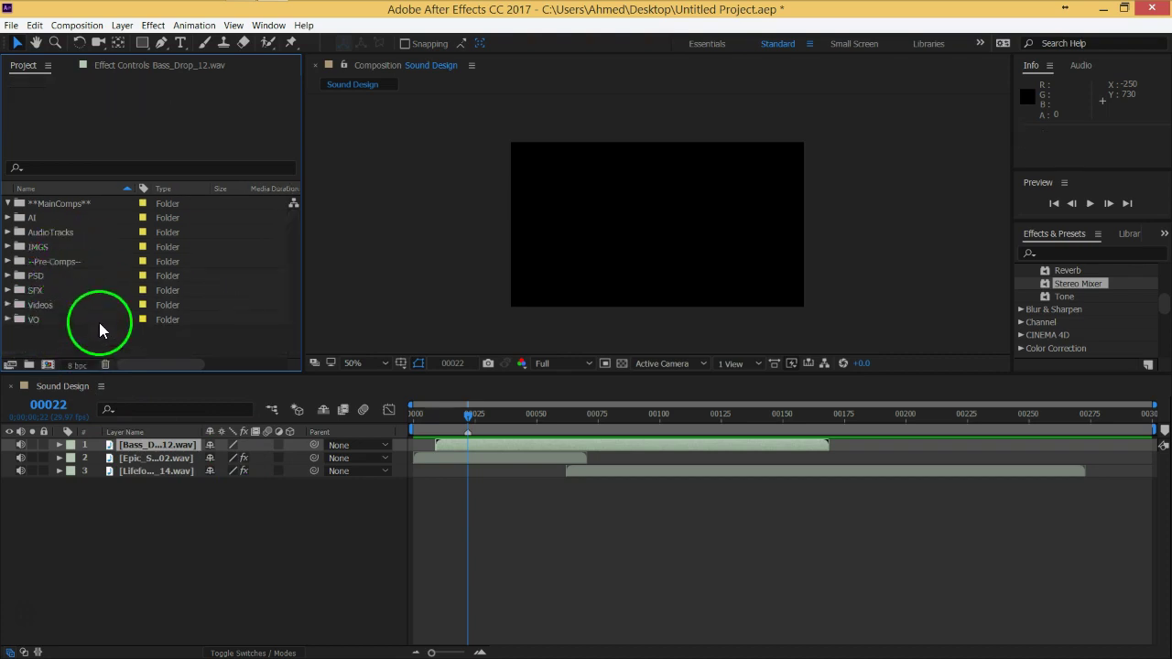
Step: Set the --Pre-Comps-- folder's label colour to Cyan
left_click(142, 262)
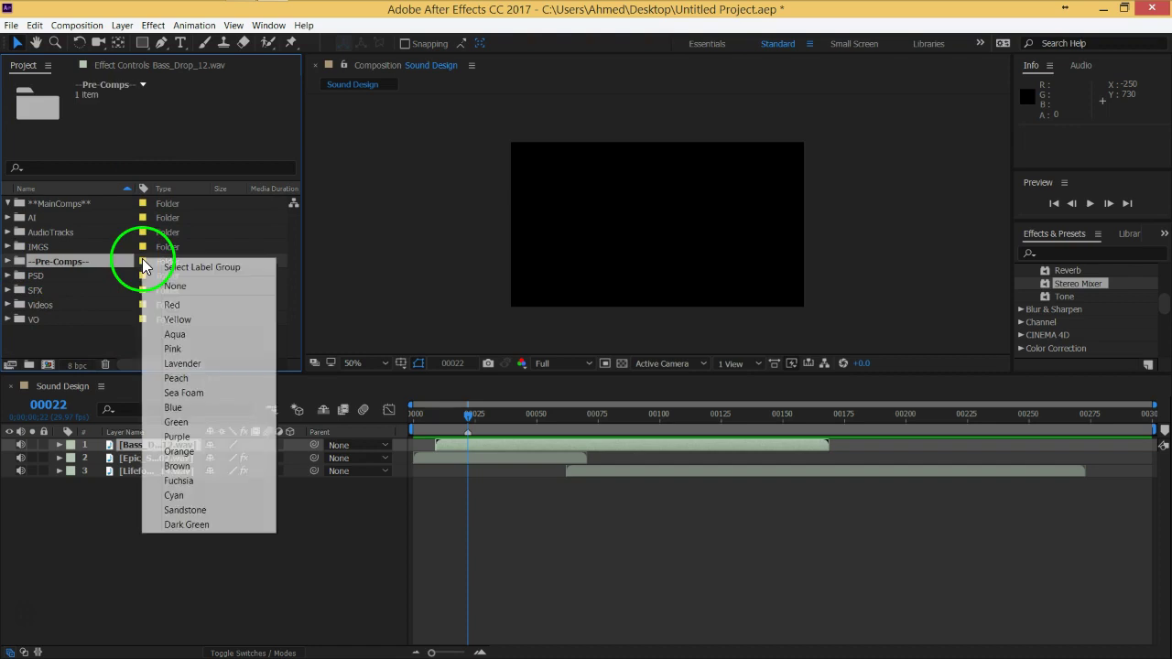
left_click(163, 348)
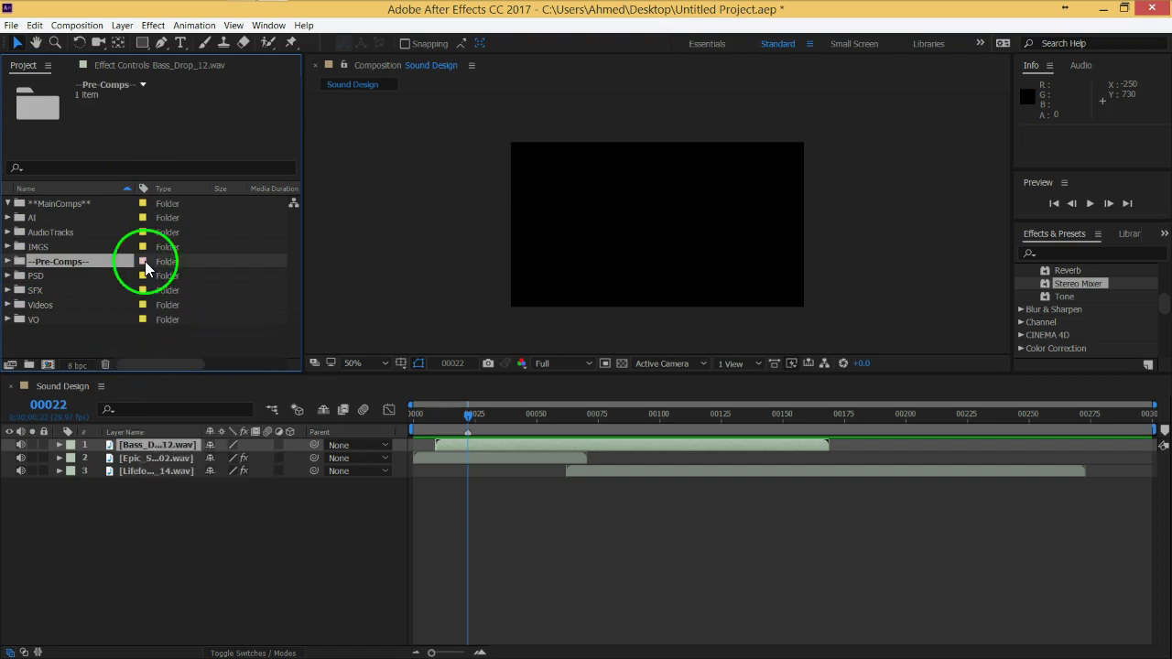
left_click(144, 261)
left_click(183, 365)
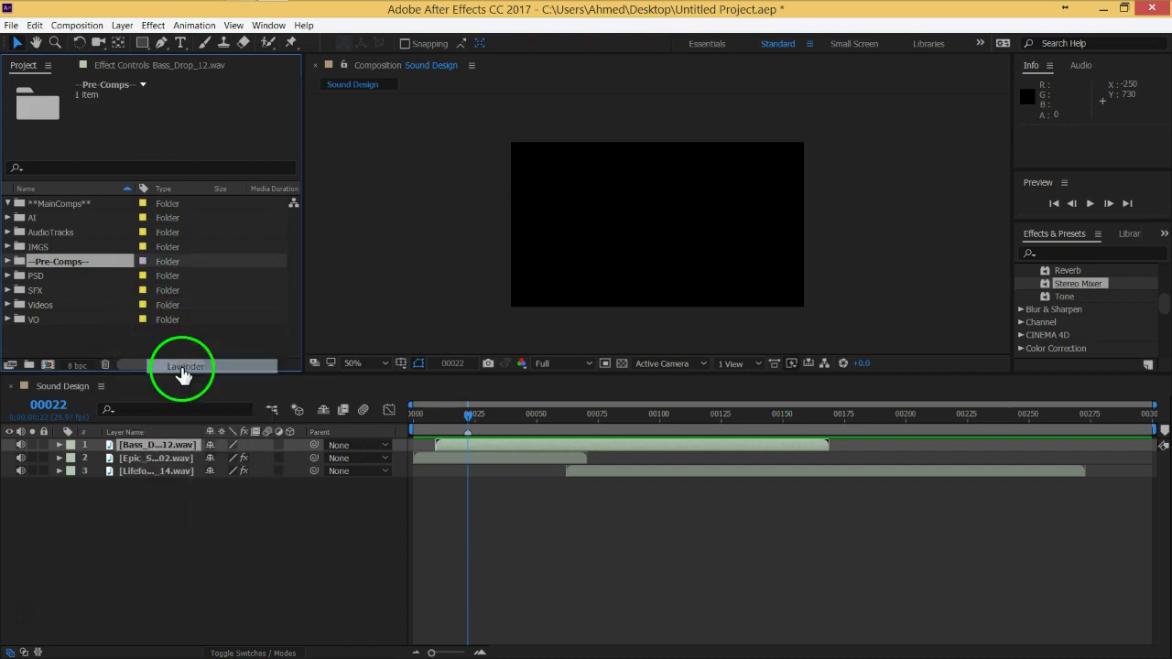
left_click(143, 261)
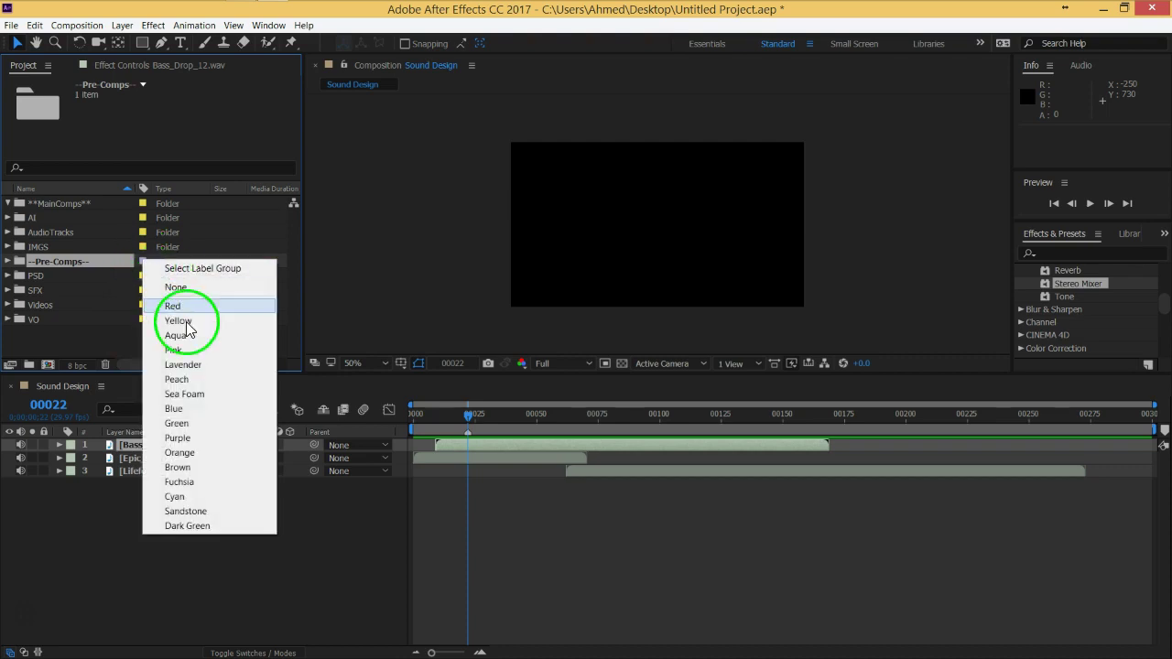
left_click(196, 497)
Step: Clear the project and timeline selections and give the composition viewer more vertical room
left_click(126, 322)
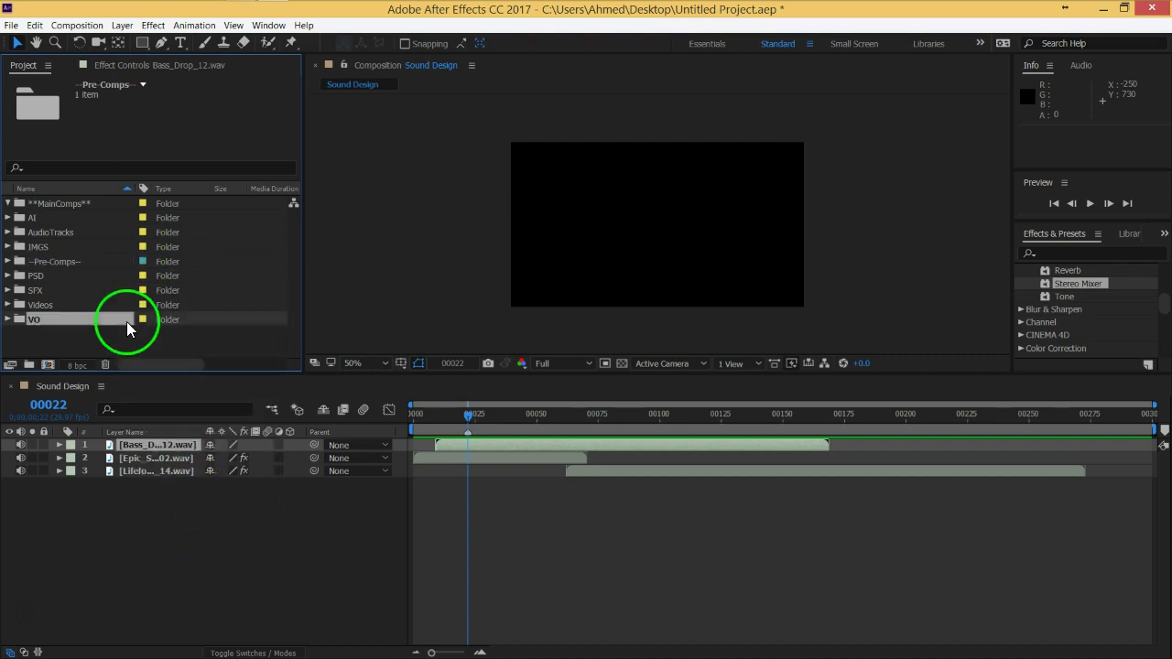
left_click(144, 346)
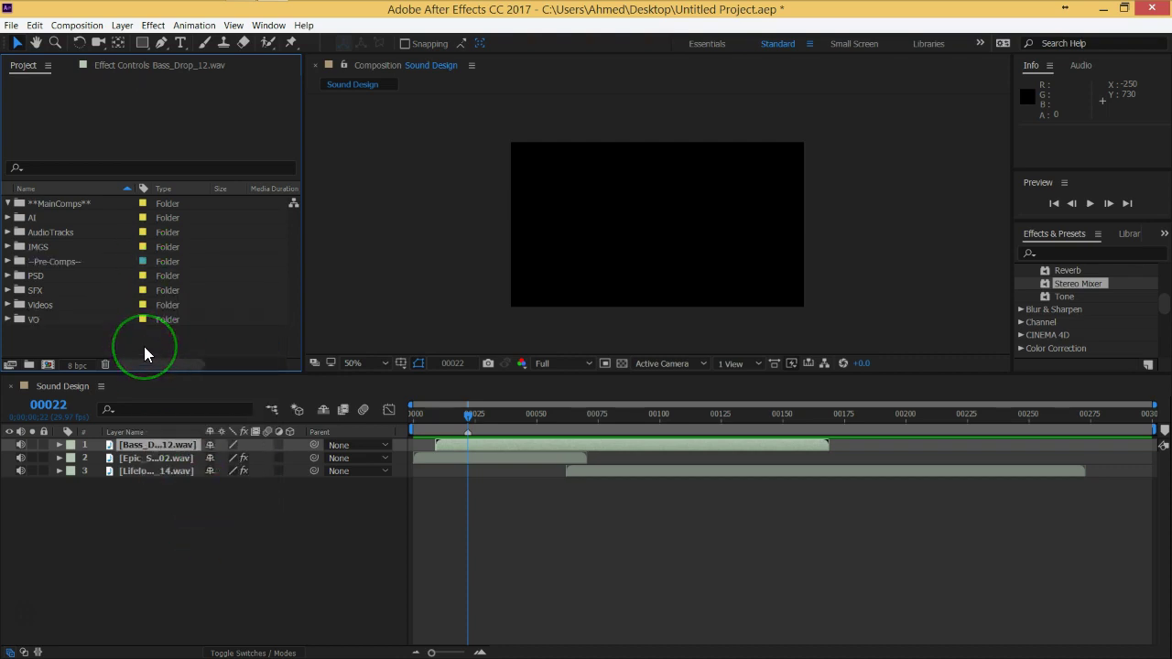
left_click(220, 451)
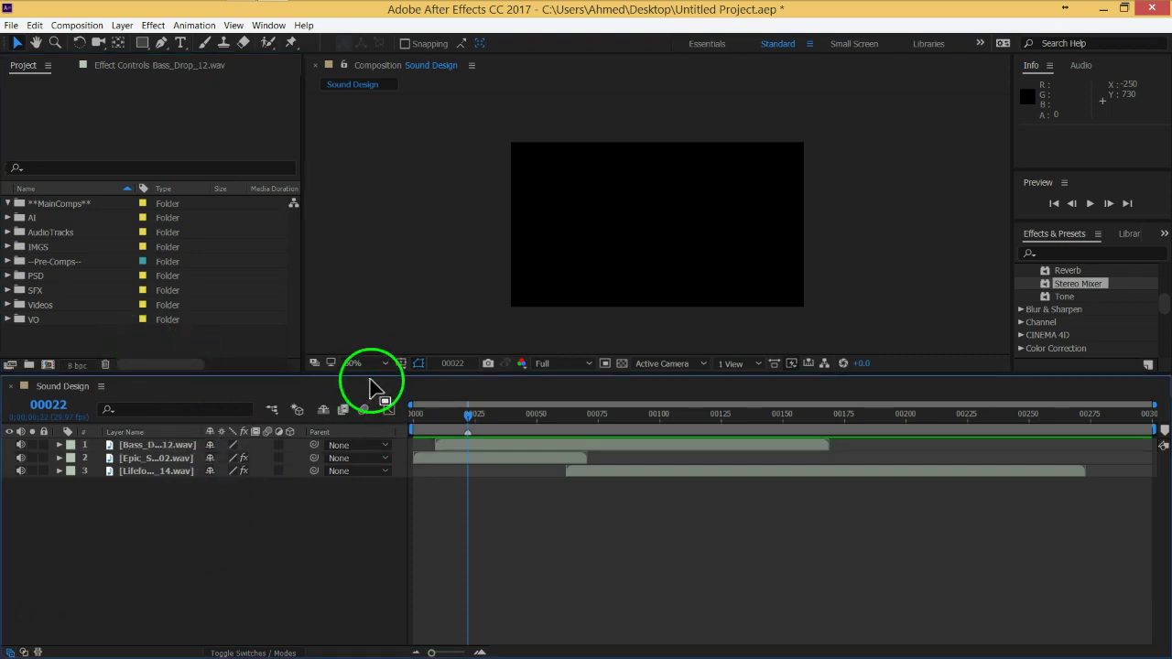
left_click_drag(369, 376, 367, 431)
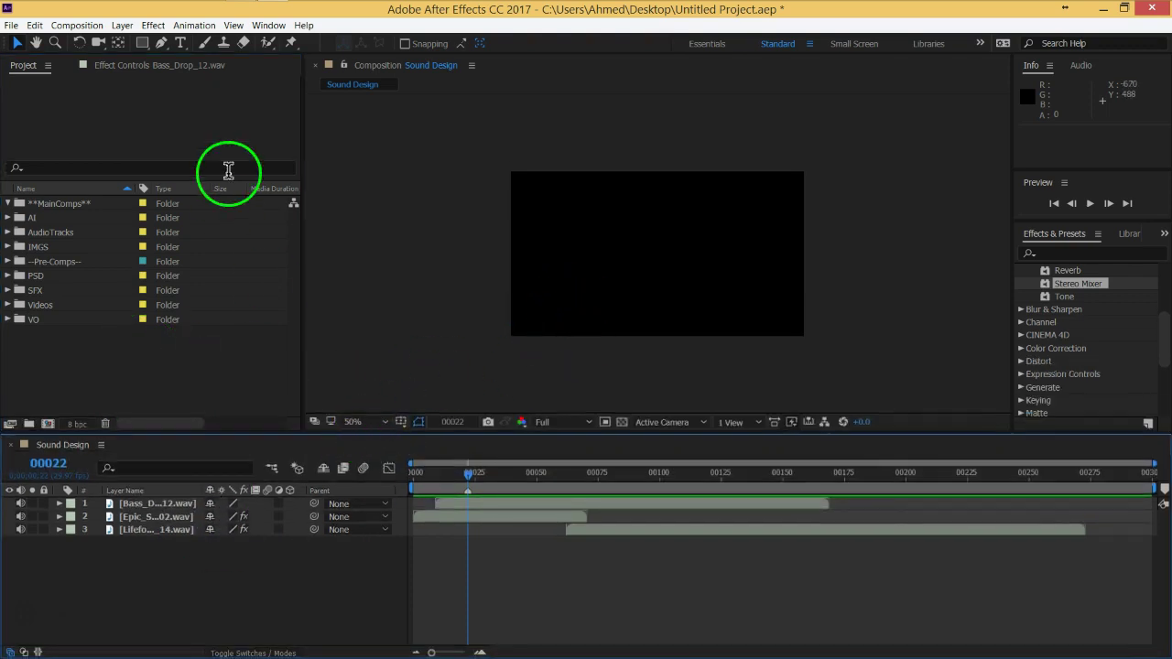
Step: Add the scene01 composition at 960×540, 29.97 fps and 300 frames, then enlarge the viewer
left_click(77, 25)
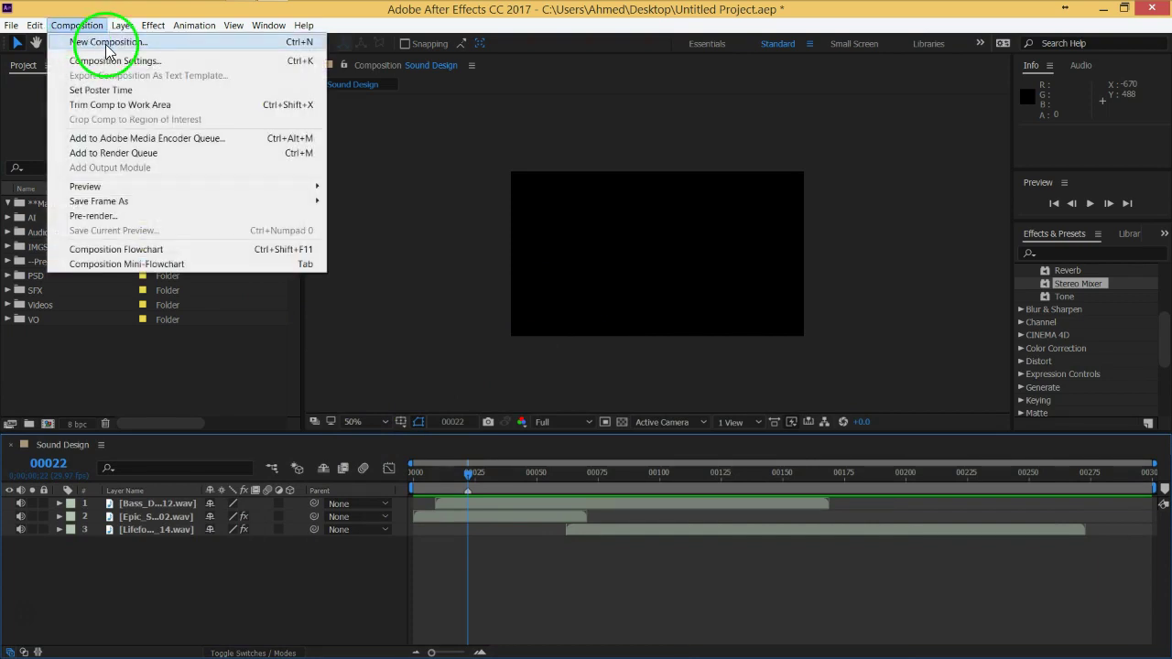
left_click(106, 44)
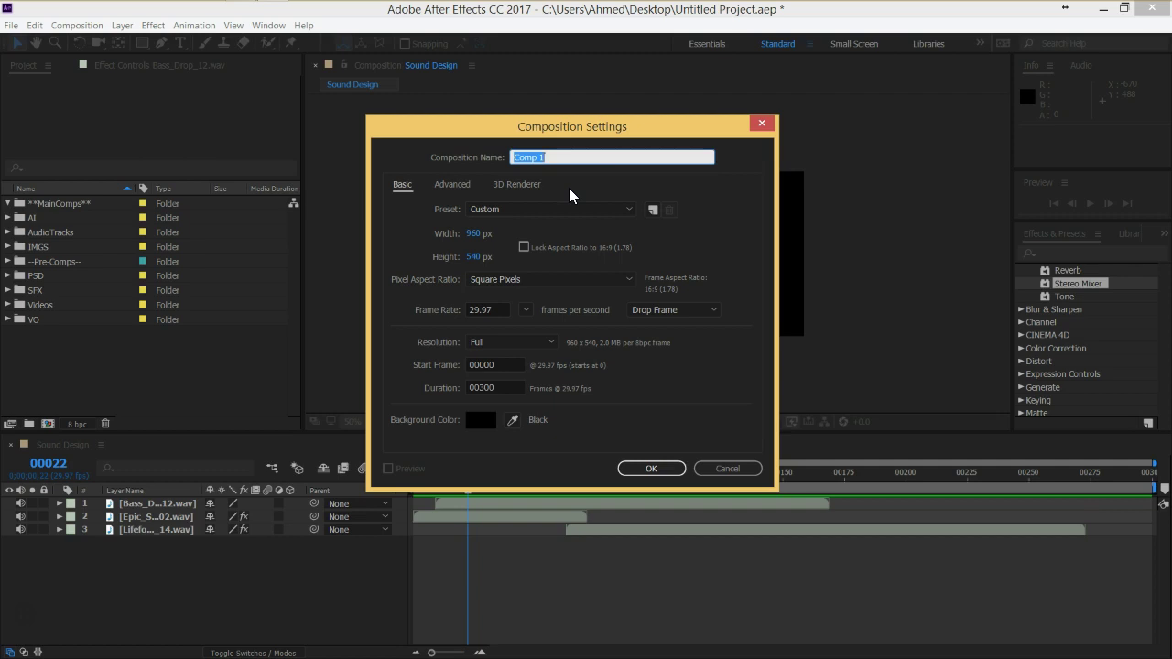
type("scene01")
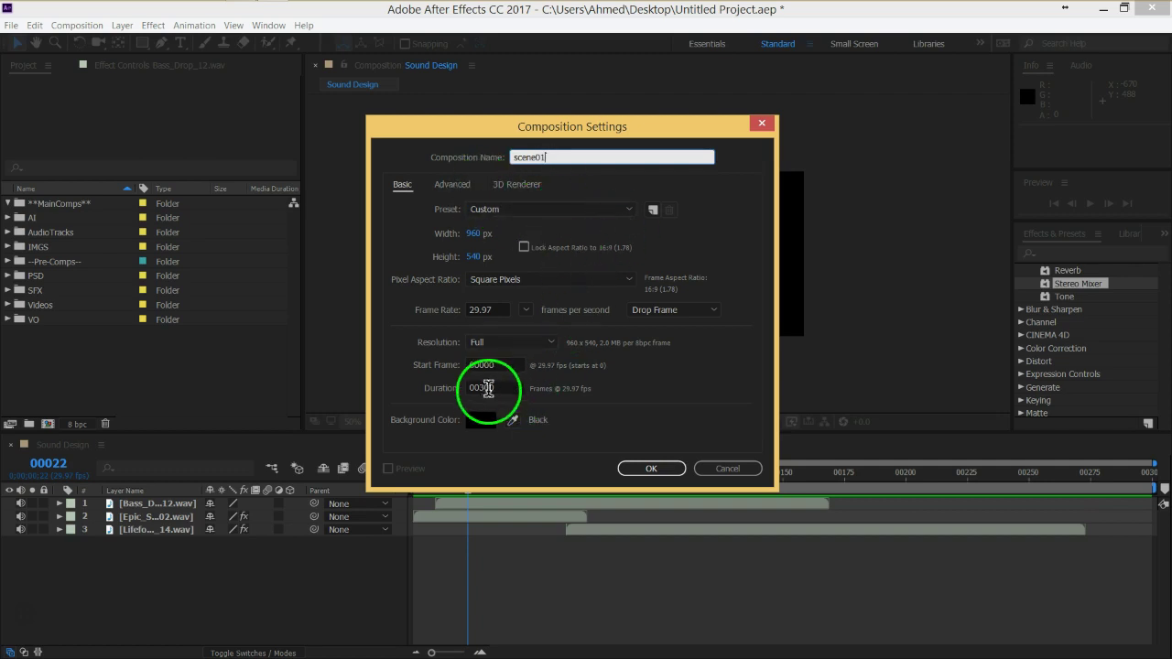
left_click(651, 472)
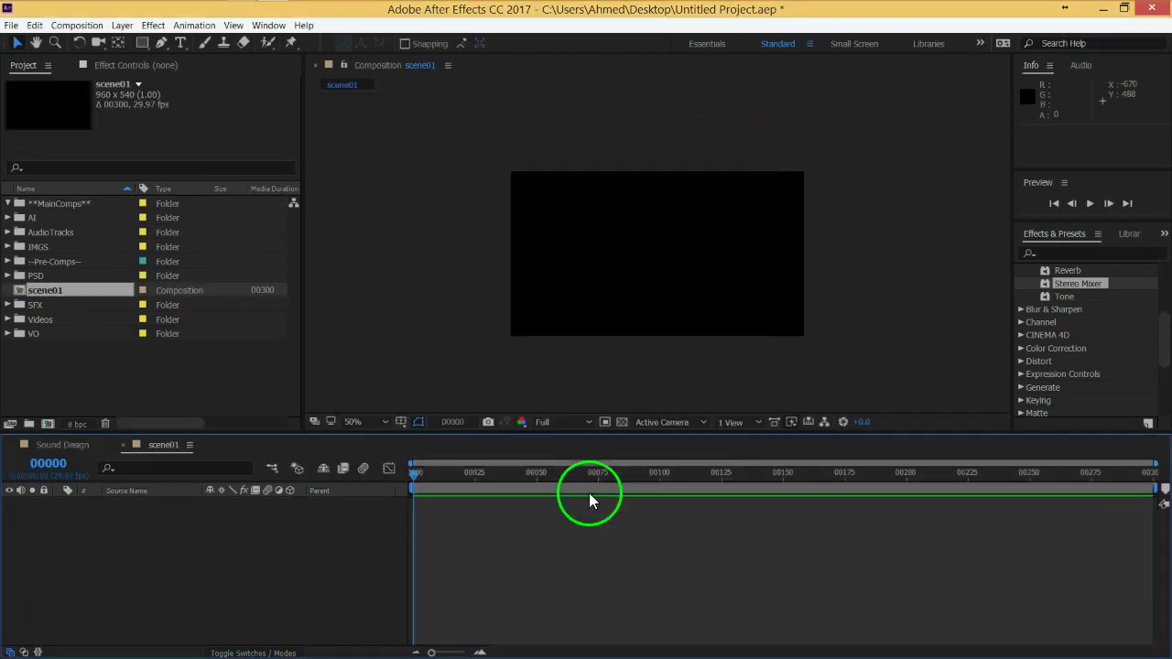
left_click_drag(570, 429, 570, 468)
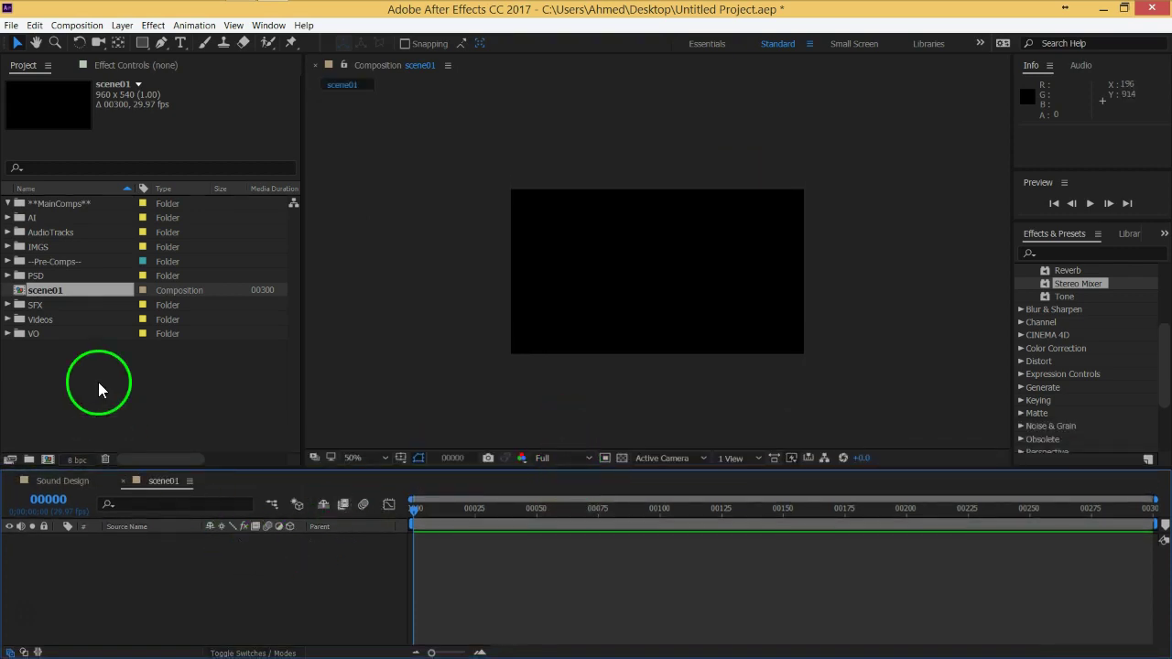
Step: Create a new project folder named SCENES
left_click(58, 341)
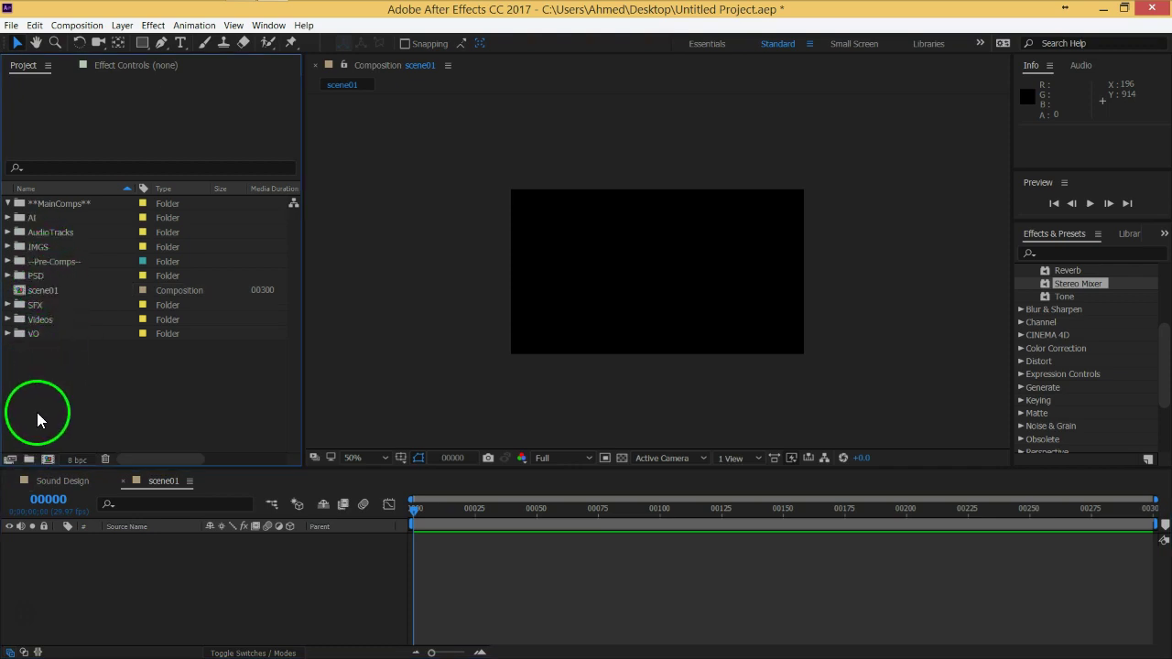
left_click(28, 458)
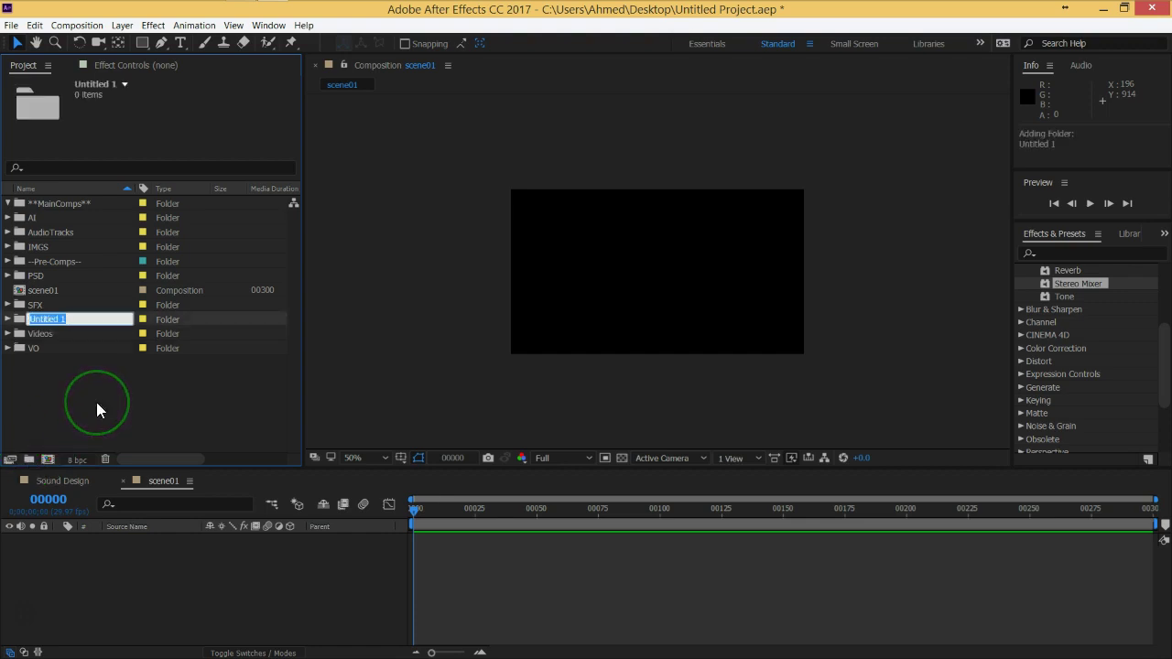
type("SCENES")
key("Return")
Step: Move scene01 into the SCENES folder and expand the IMGS folder
left_click_drag(99, 394, 42, 304)
left_click(72, 362)
left_click(217, 588)
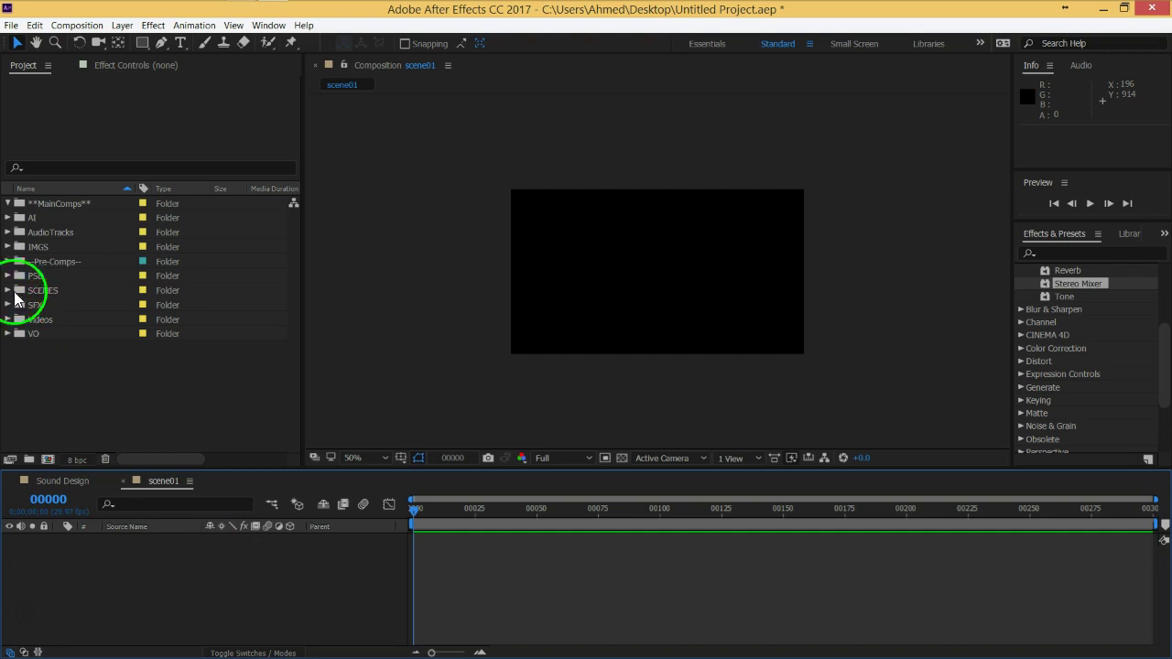
left_click(11, 253)
left_click(90, 261)
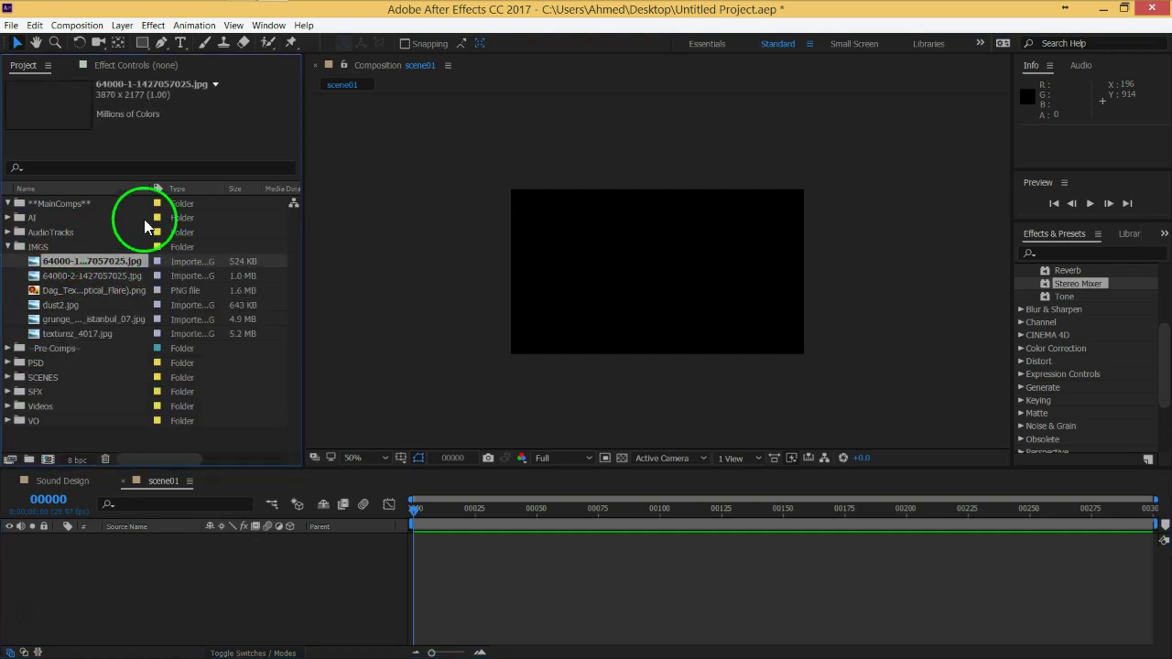
double_click(83, 261)
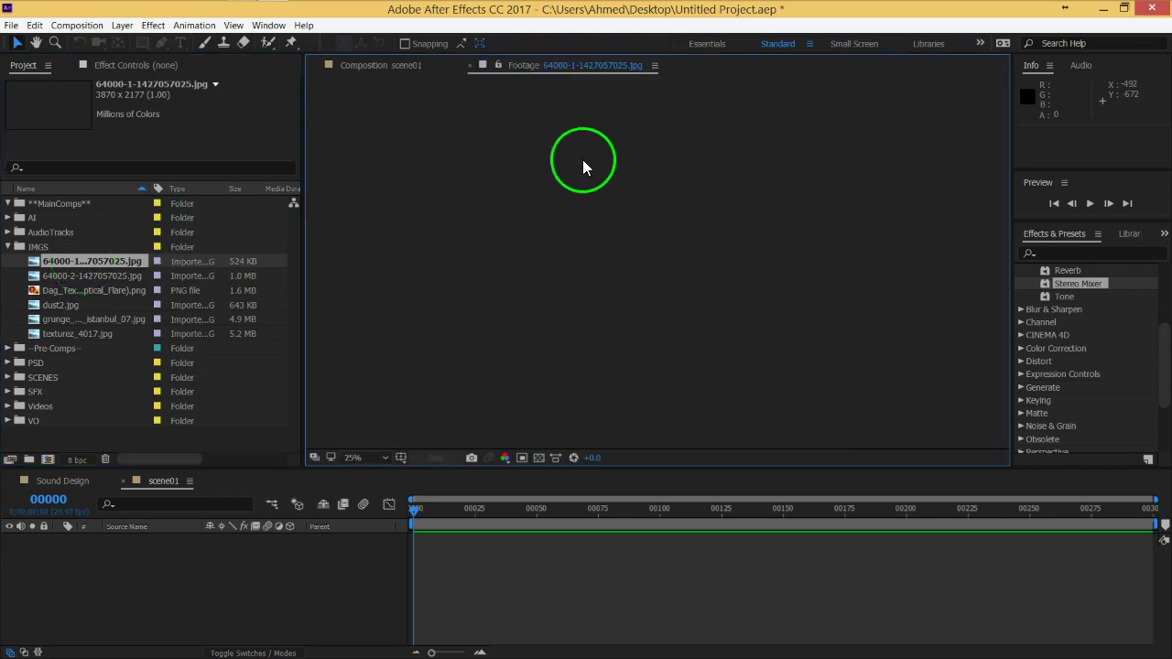
left_click_drag(418, 508, 678, 510)
key("Caps_Lock")
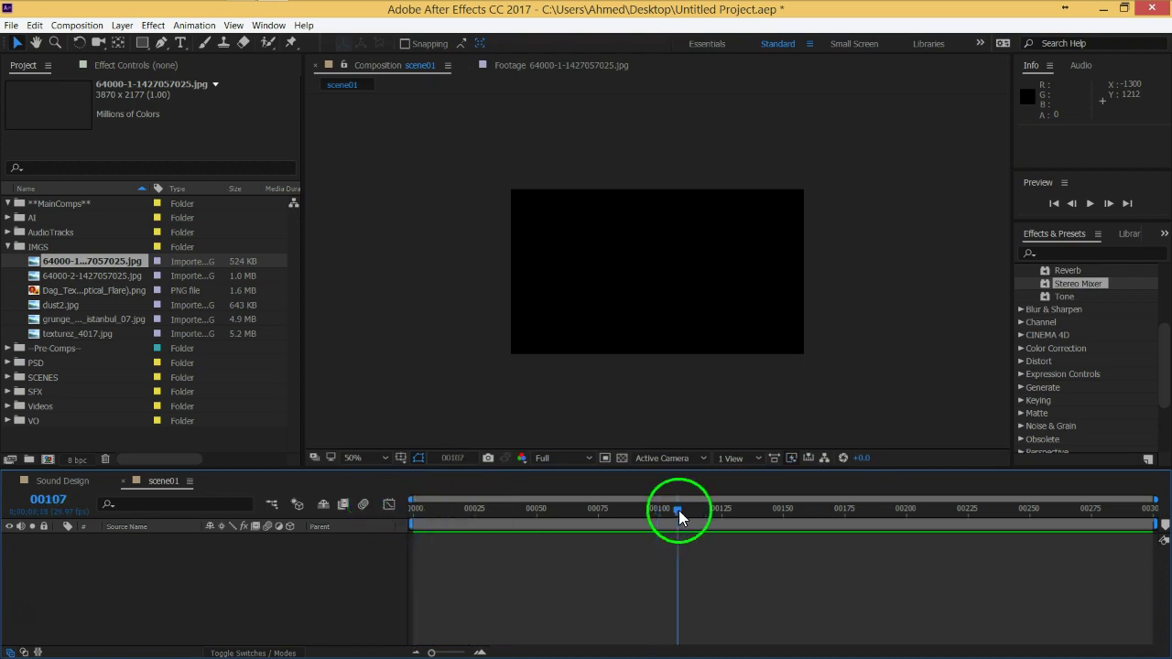
key("Home")
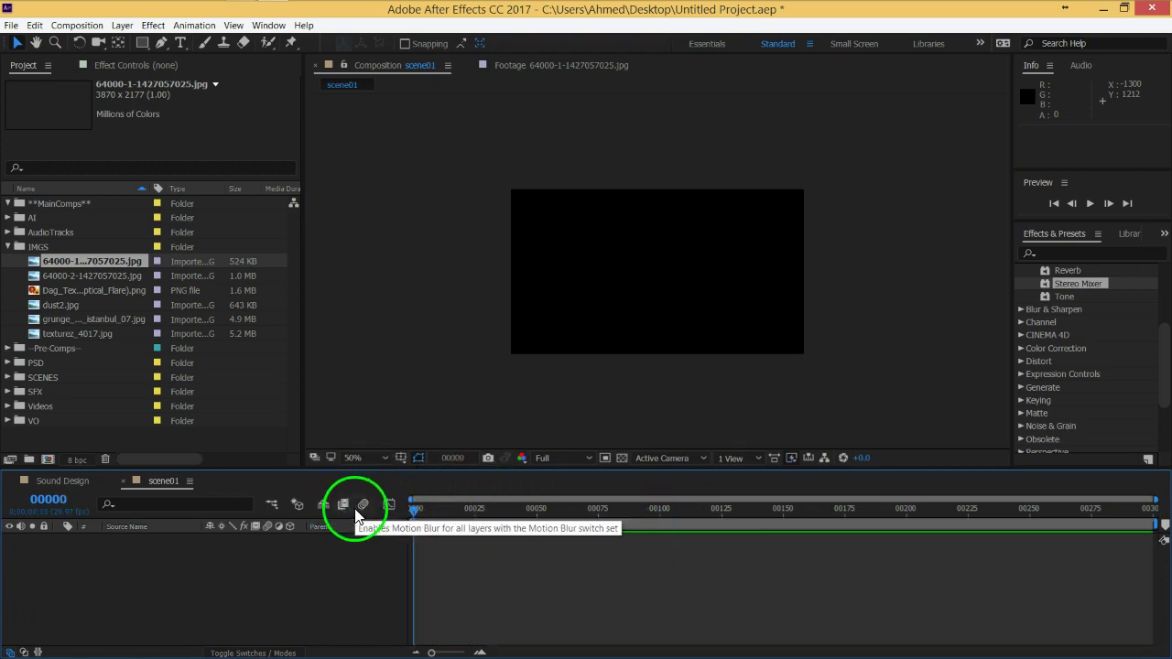
left_click(506, 65)
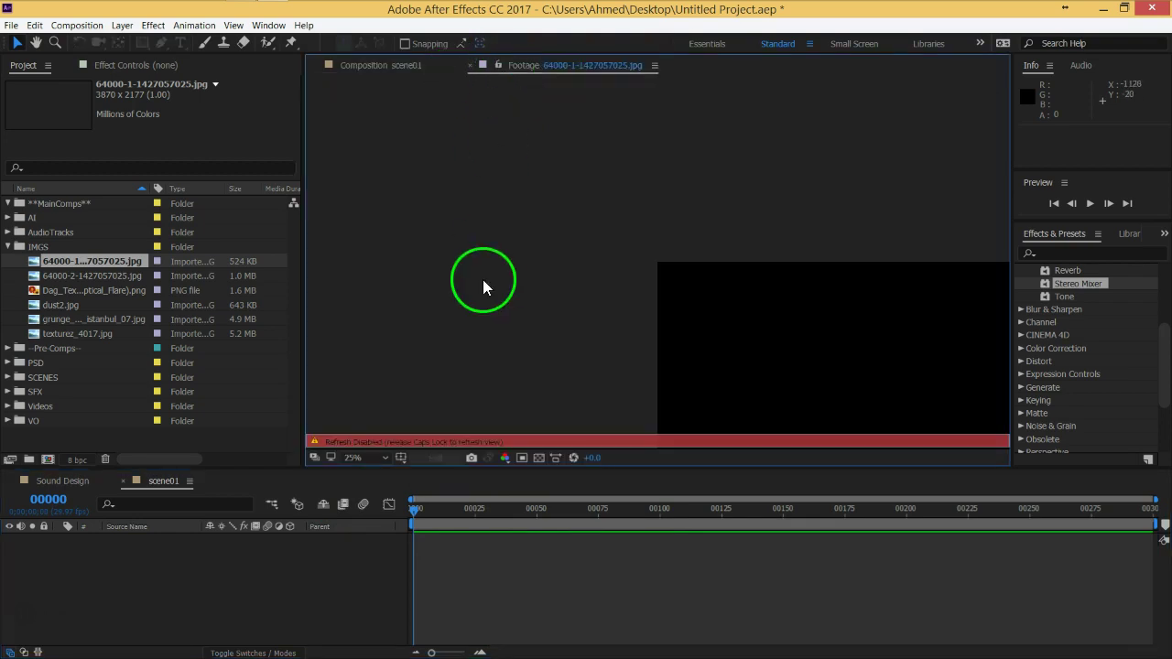
left_click(357, 458)
left_click(359, 438)
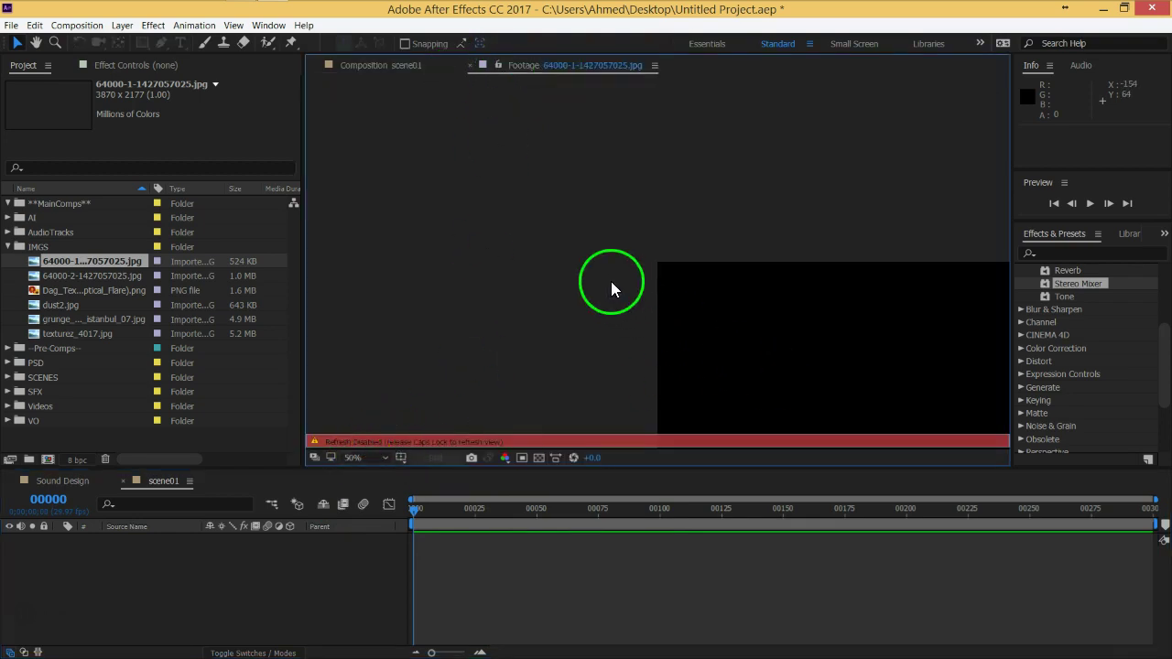
left_click_drag(732, 302, 518, 192)
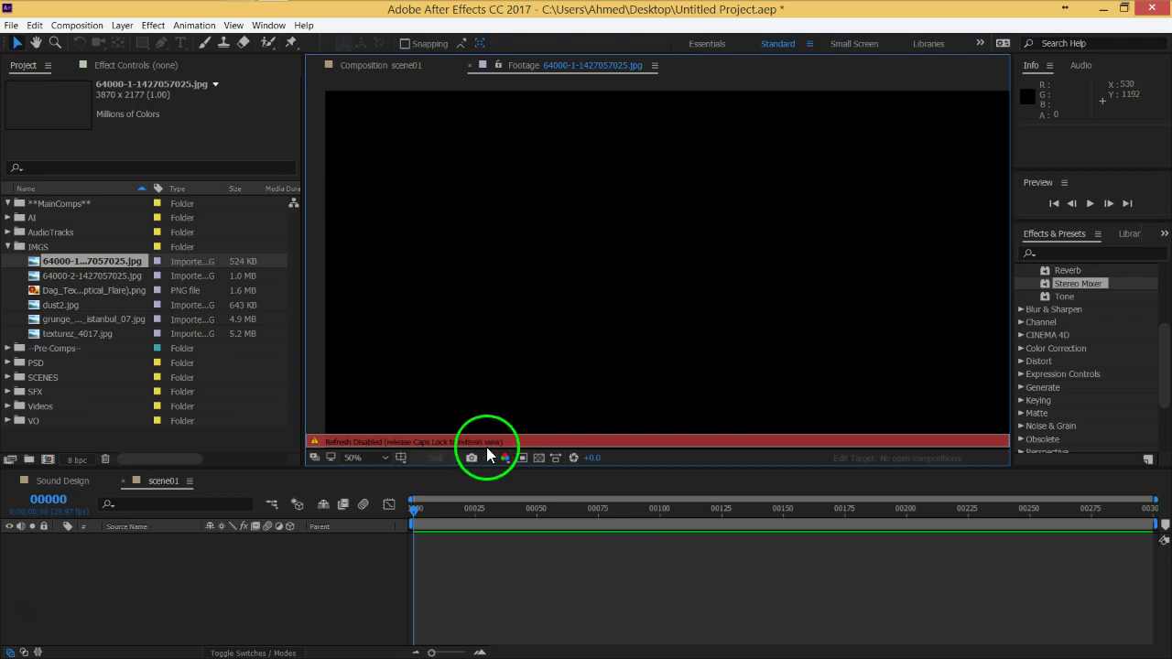
key("Caps_Lock")
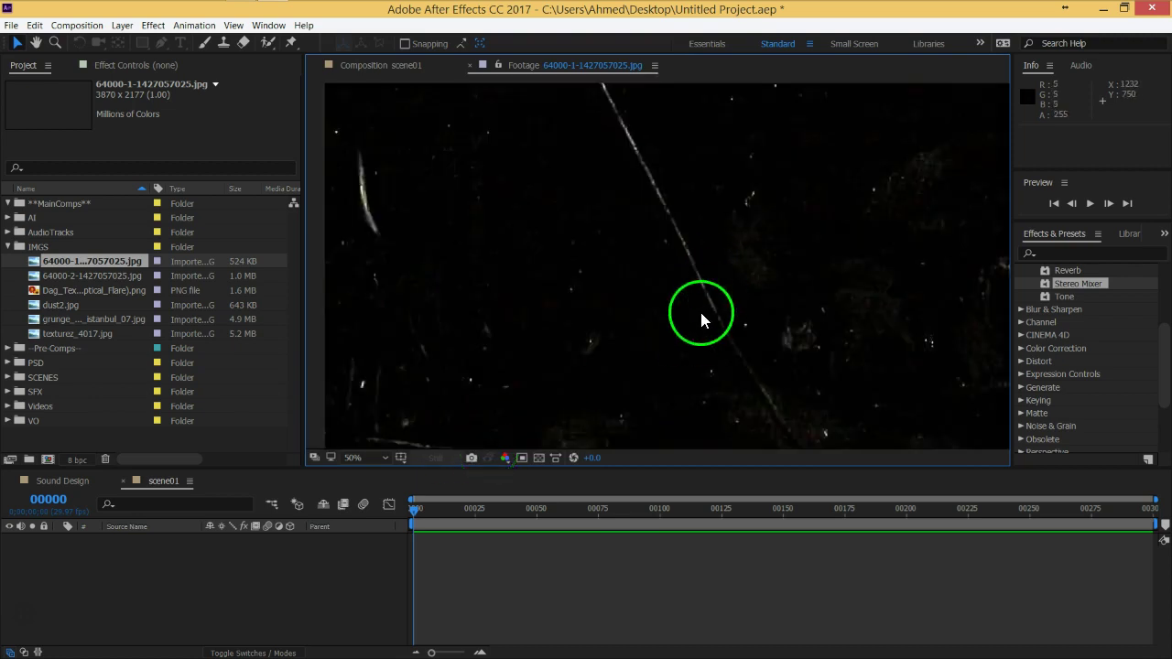
scroll(698, 309, "down", 2)
left_click(469, 65)
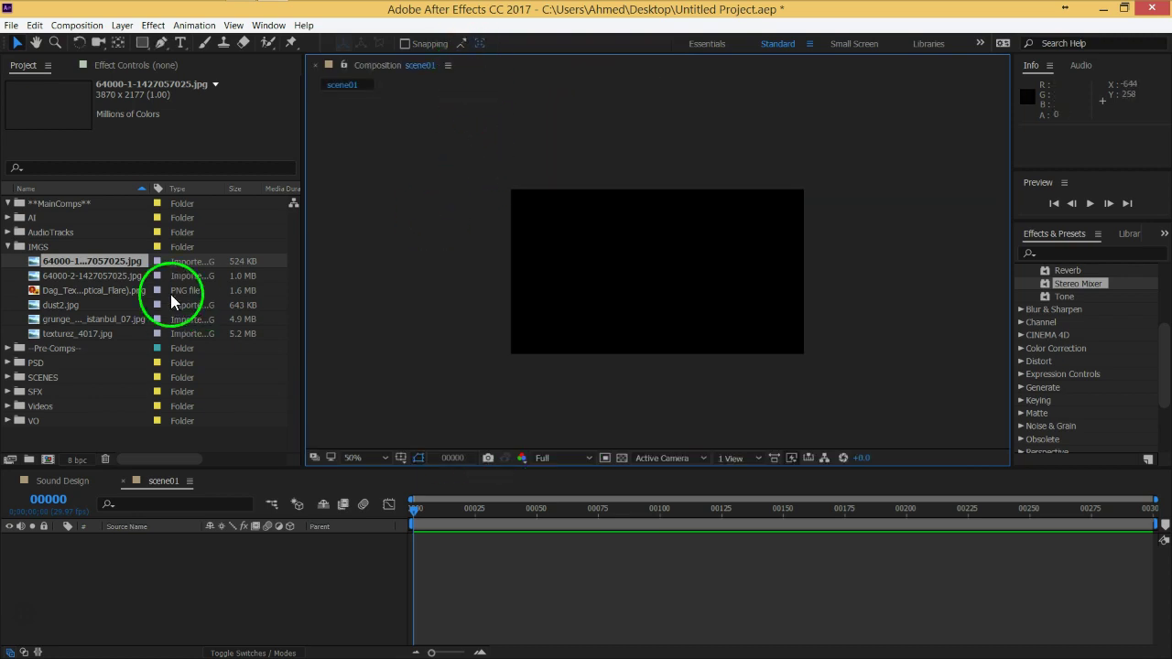
Step: Look over the IMGS images, then rename grunge_wall_in_istanbul_07.jpg to BG_Cracks
left_click(65, 277)
left_click(71, 292)
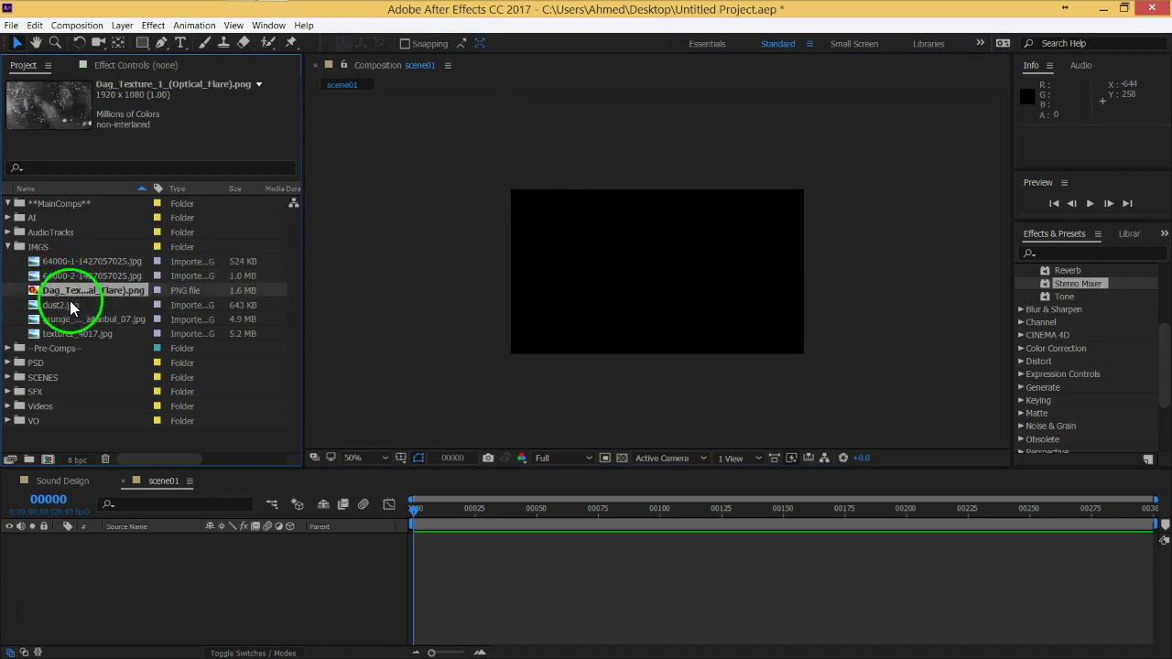
left_click(69, 302)
left_click(70, 315)
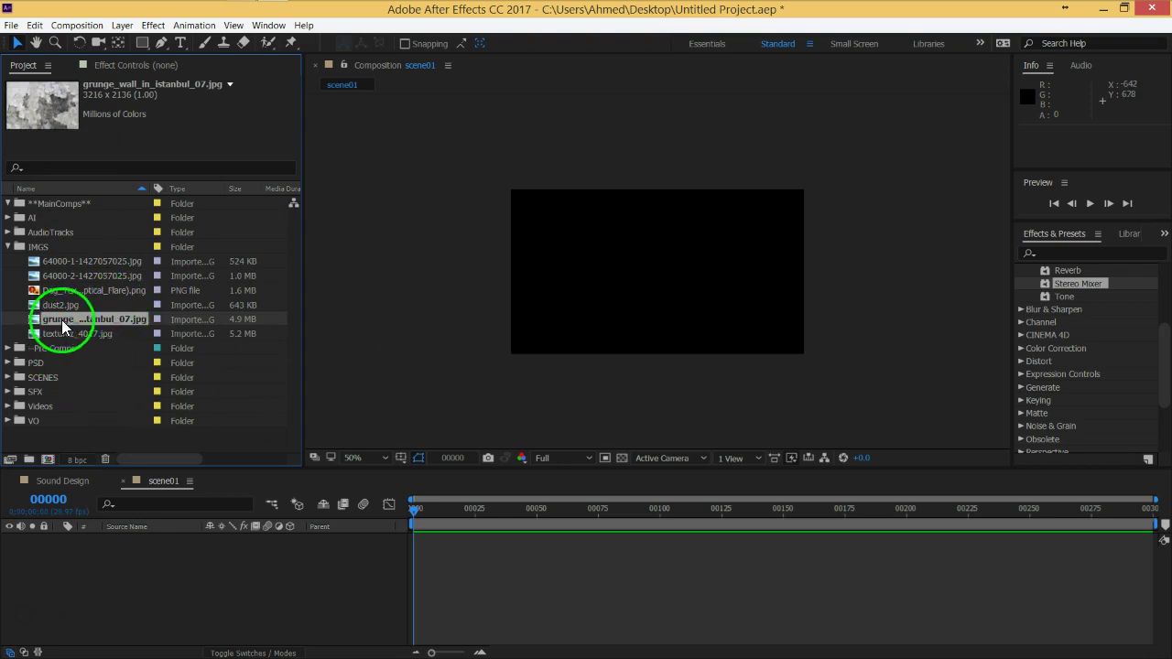
key("Return")
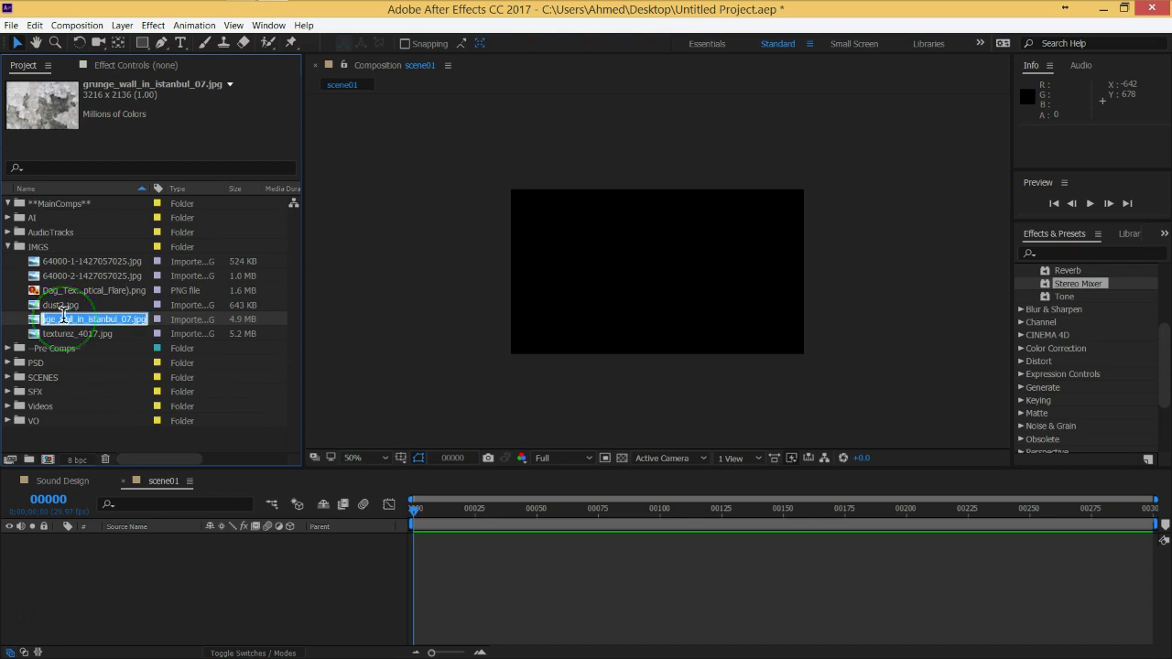
type("BG_")
type("Cracks")
key("Return")
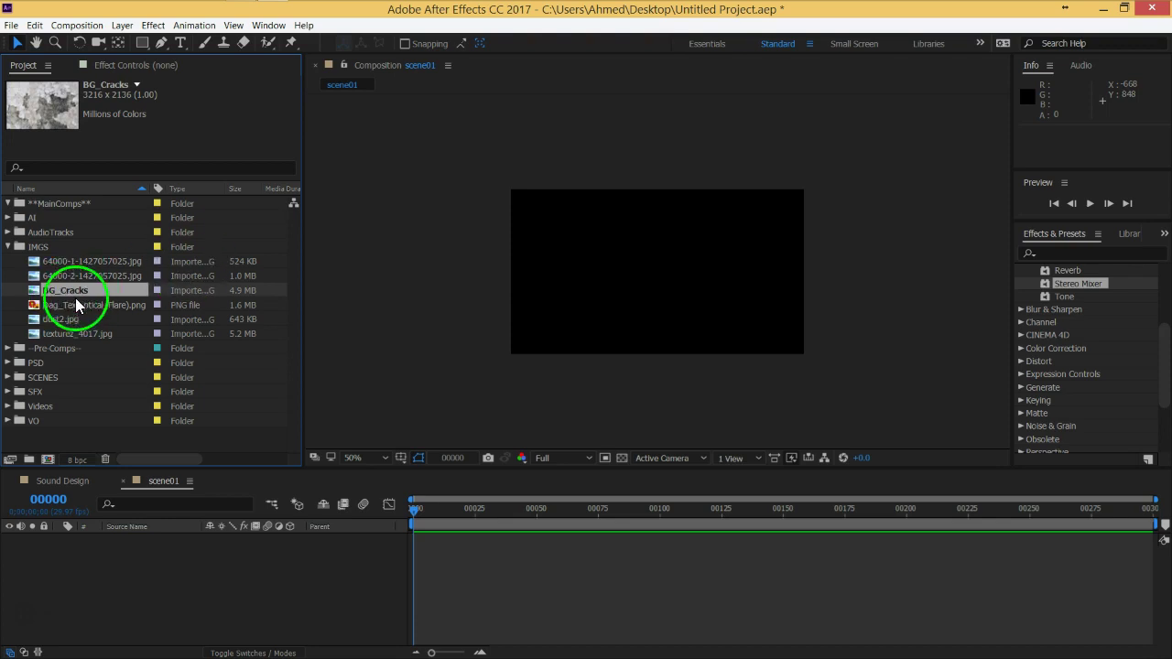
left_click_drag(64, 291, 149, 572)
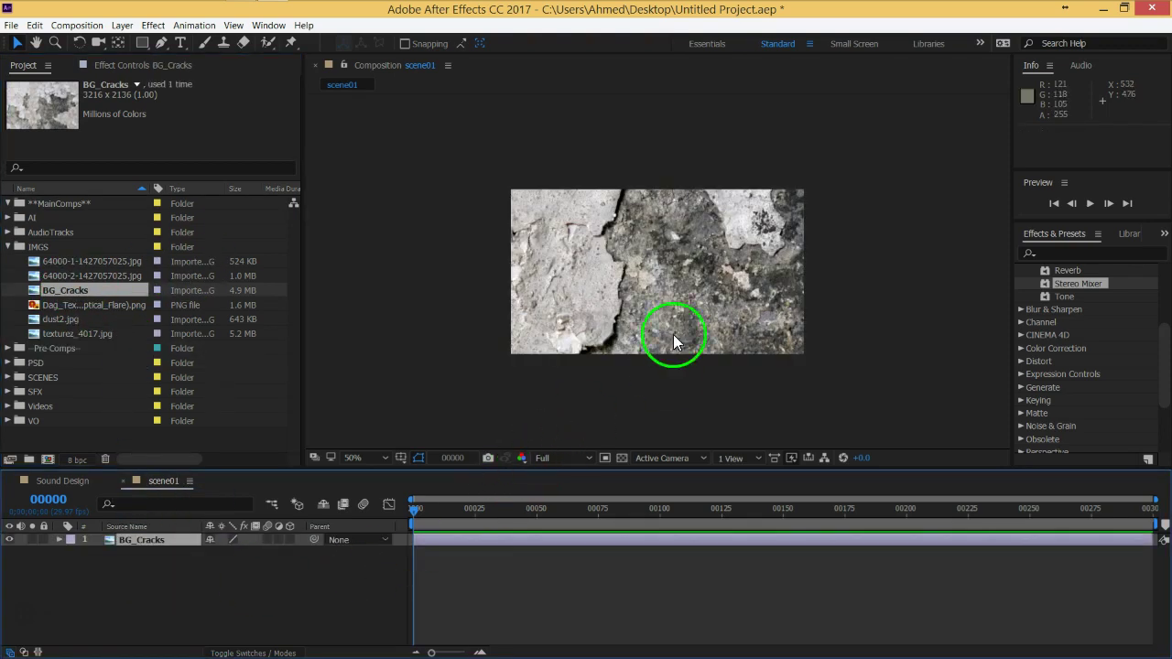
scroll(693, 208, "down", 2)
key("s")
left_click_drag(259, 554, 211, 552)
left_click(634, 293)
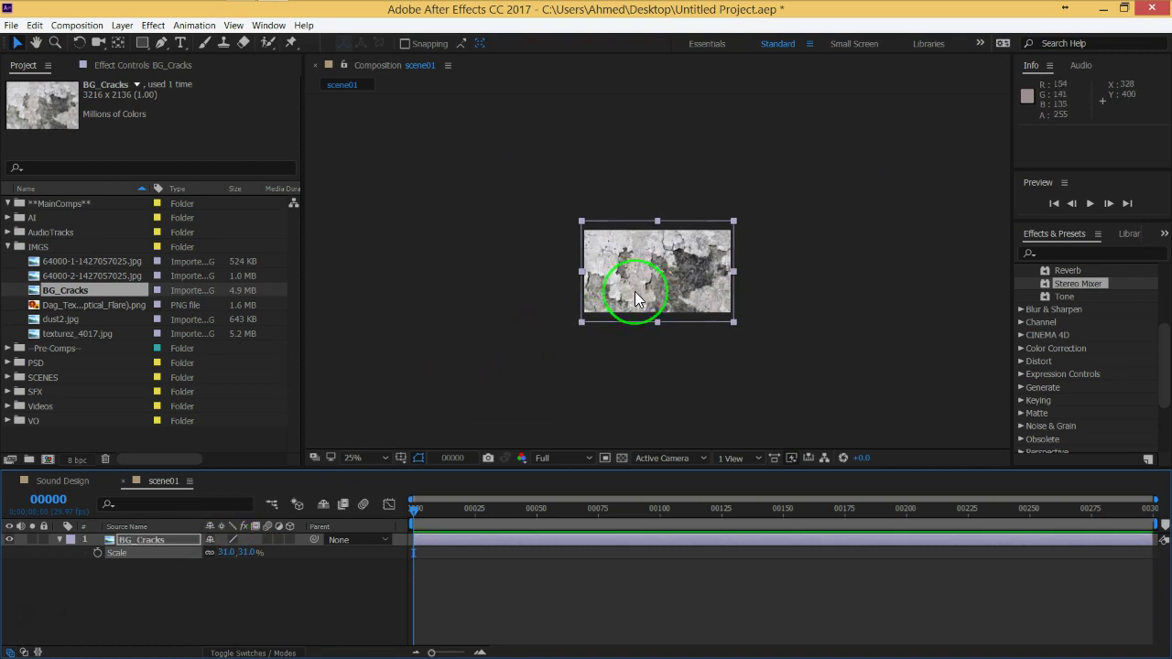
key("period")
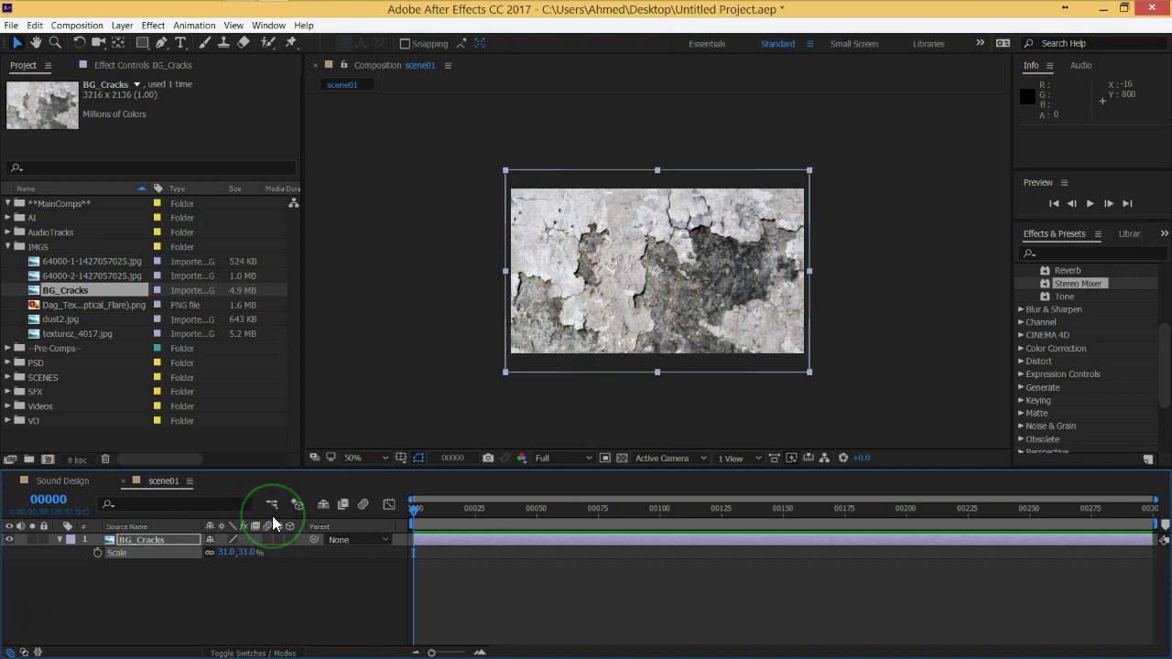
key("ctrl+alt+f")
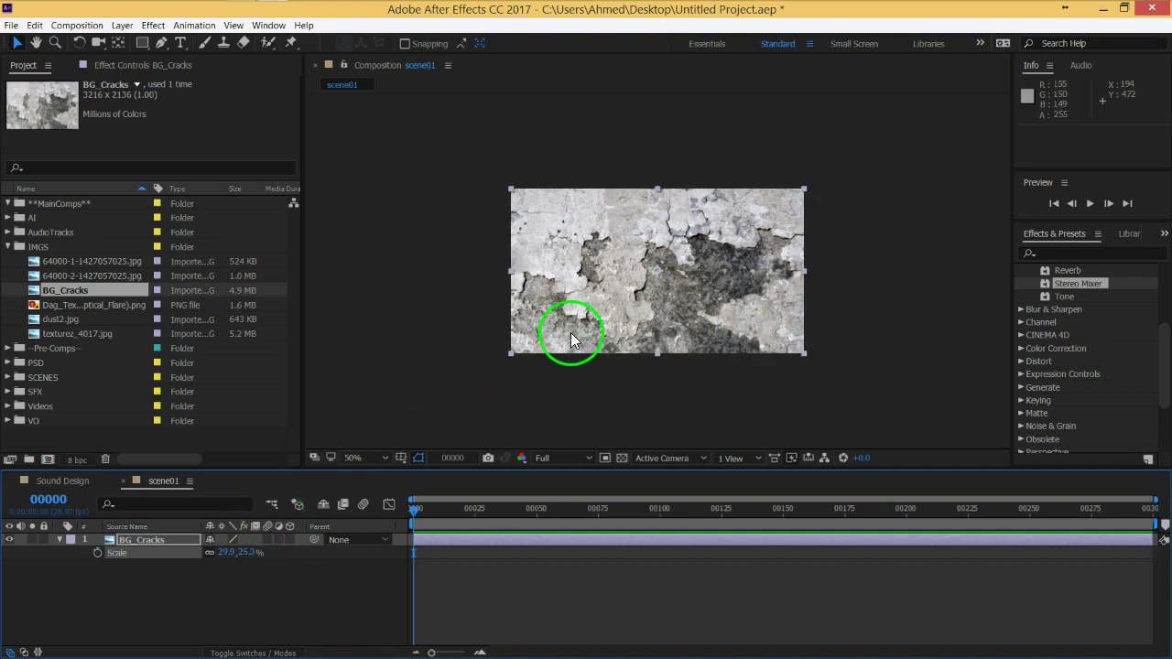
key("slash")
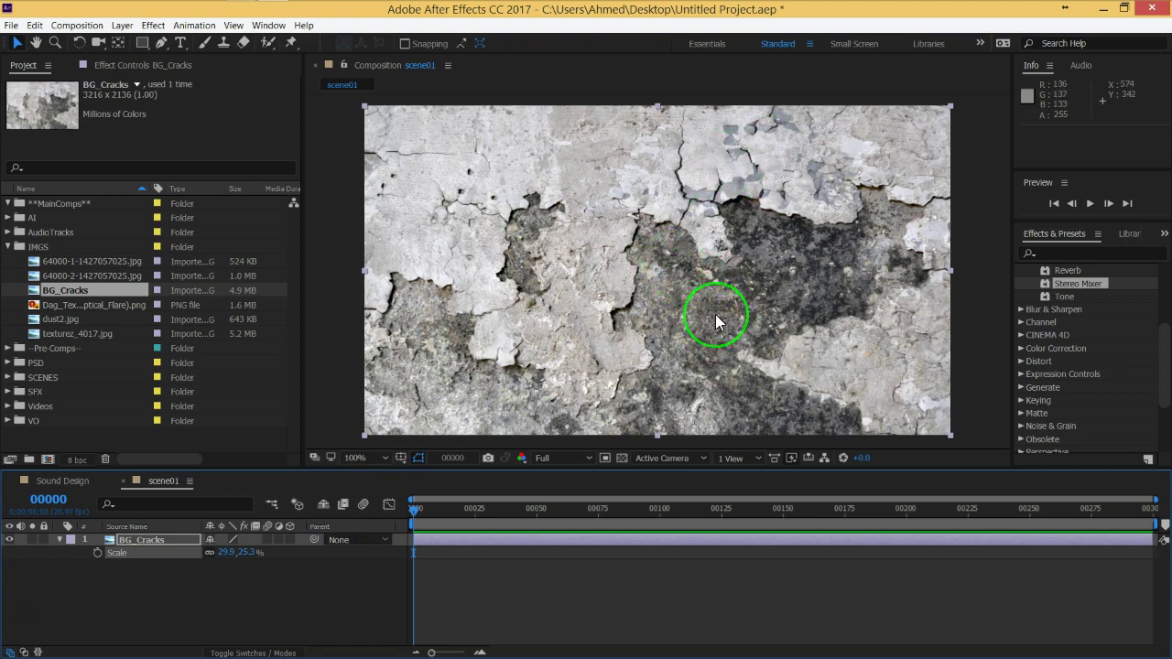
left_click(70, 562)
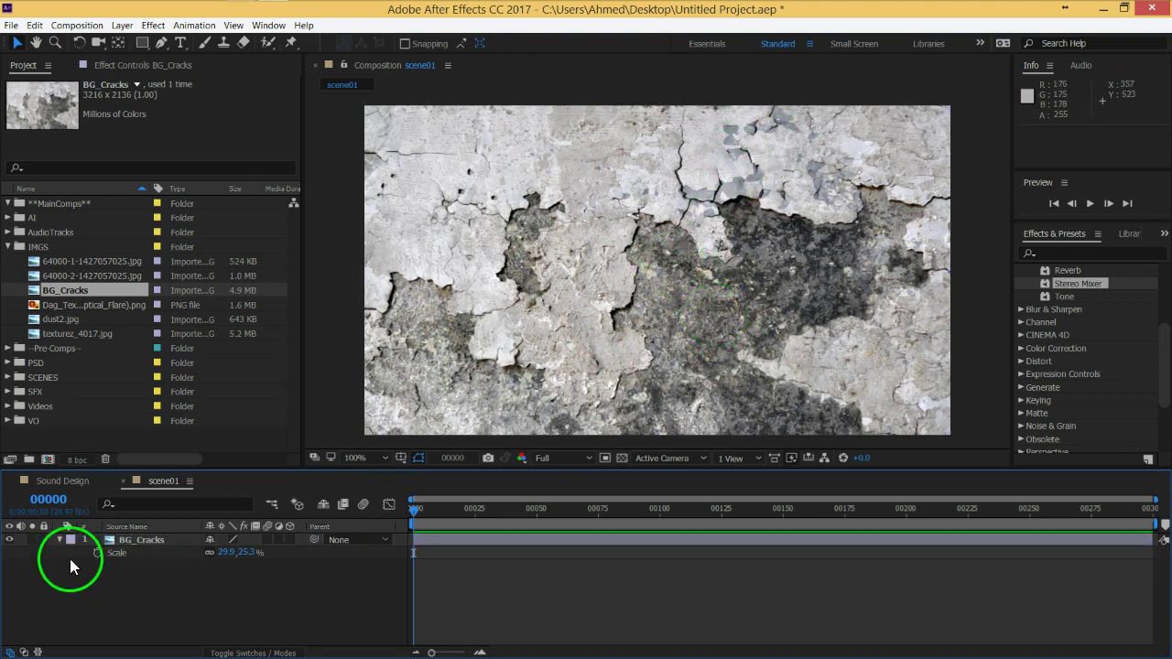
left_click(60, 540)
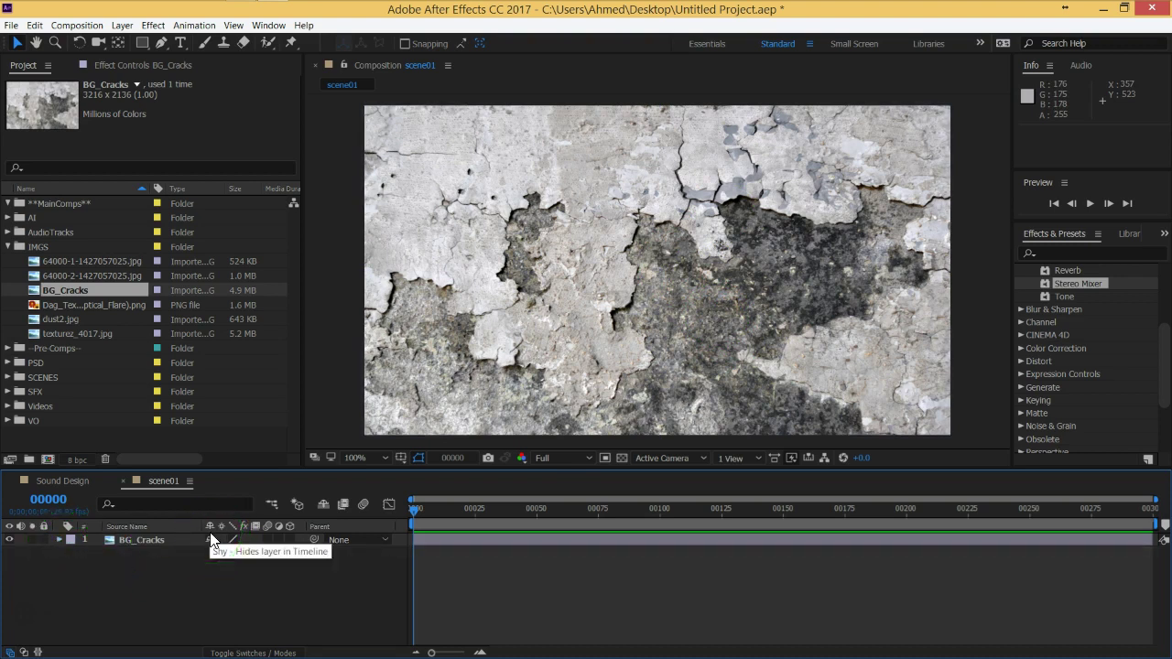
left_click(195, 499)
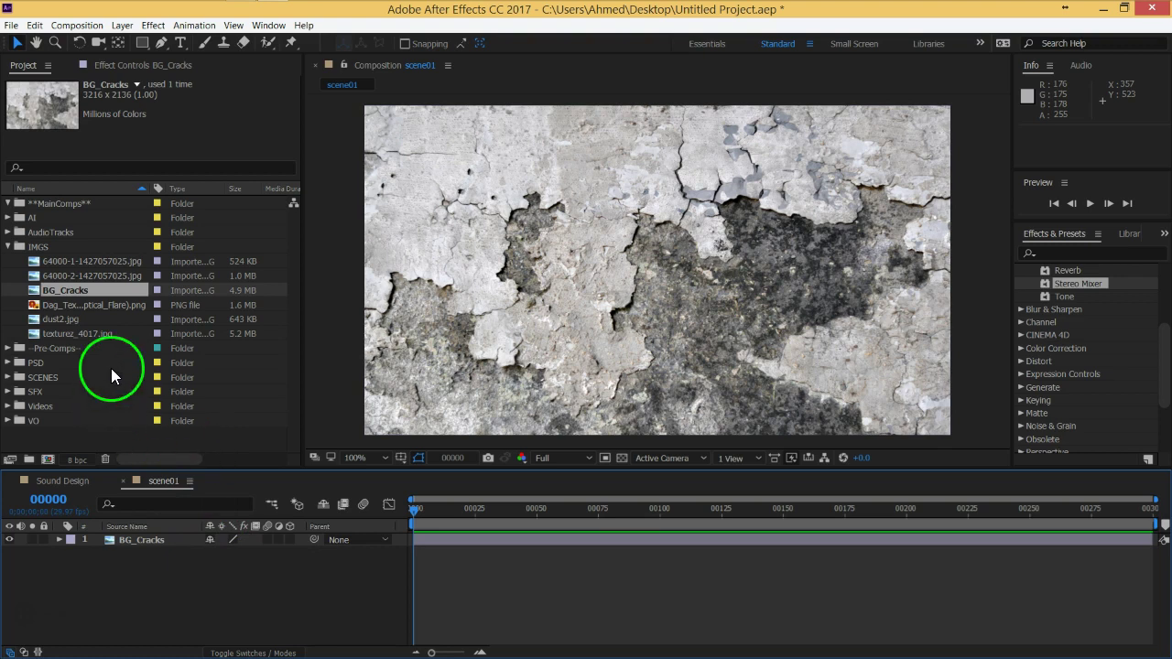
left_click(69, 262)
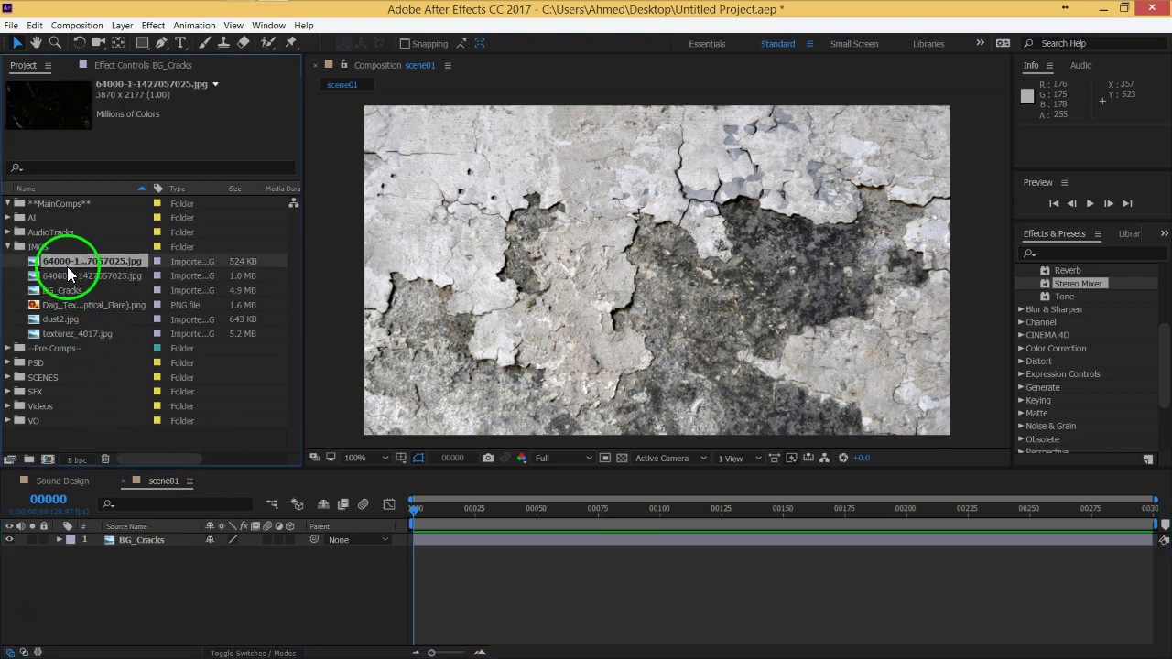
left_click(70, 307)
left_click(70, 317)
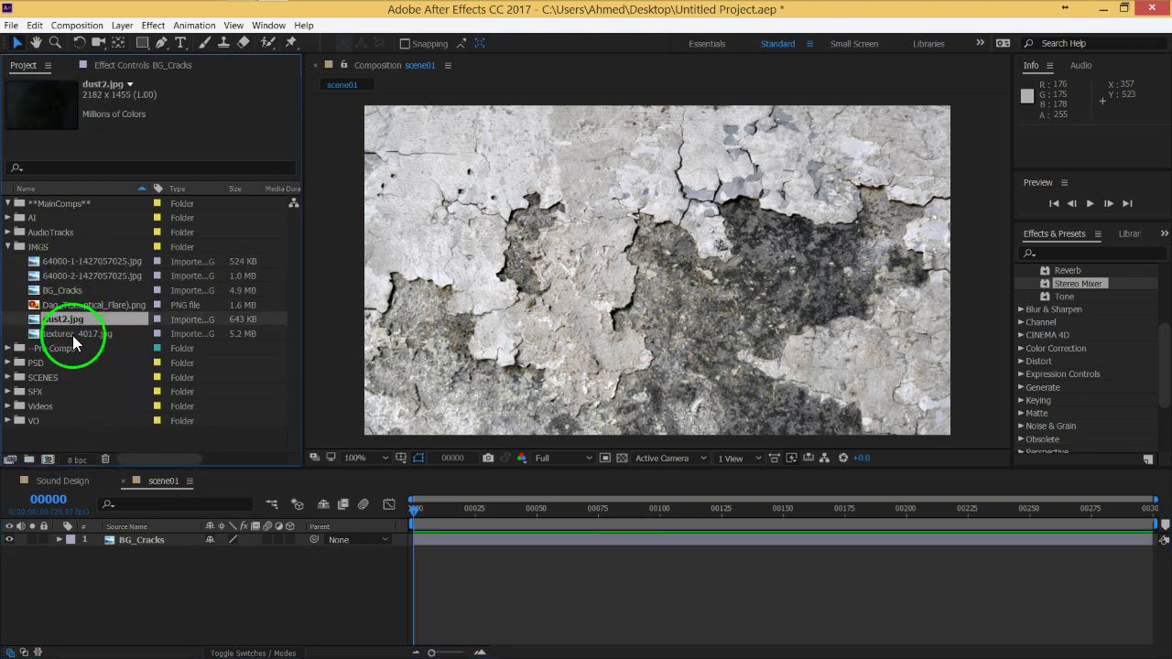
left_click(72, 335)
Step: Add texturez_4017.jpg above BG_Cracks, fit it, scale it to 32.3, 24.2%, and select both layers
left_click_drag(73, 338, 155, 542)
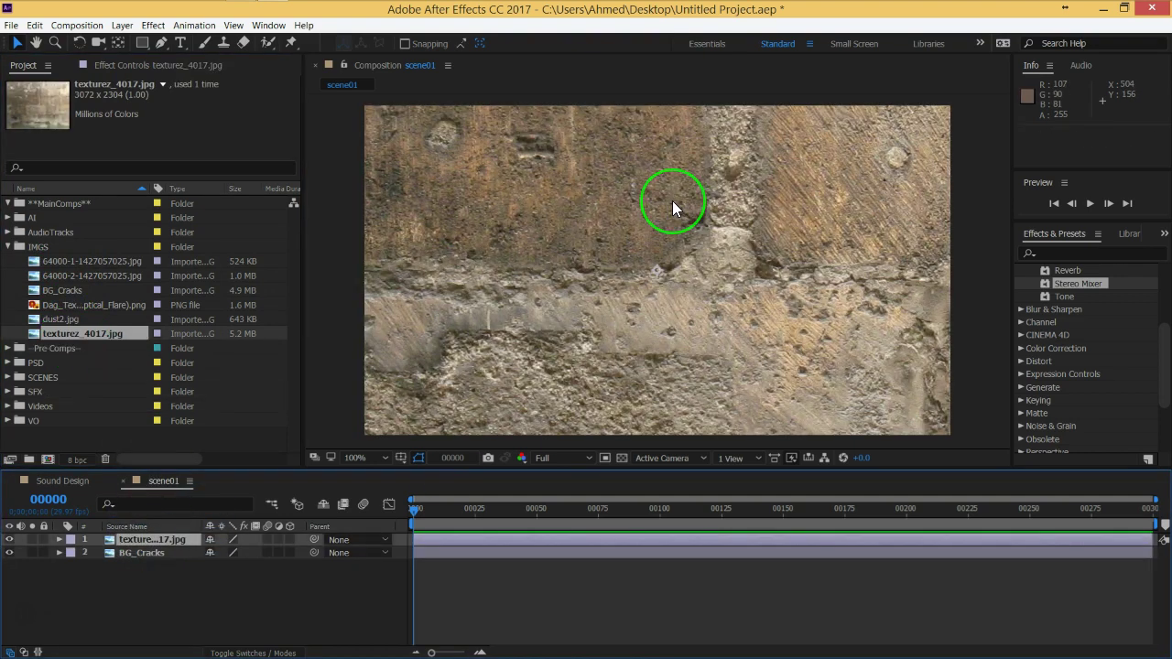
key("ctrl+alt+f")
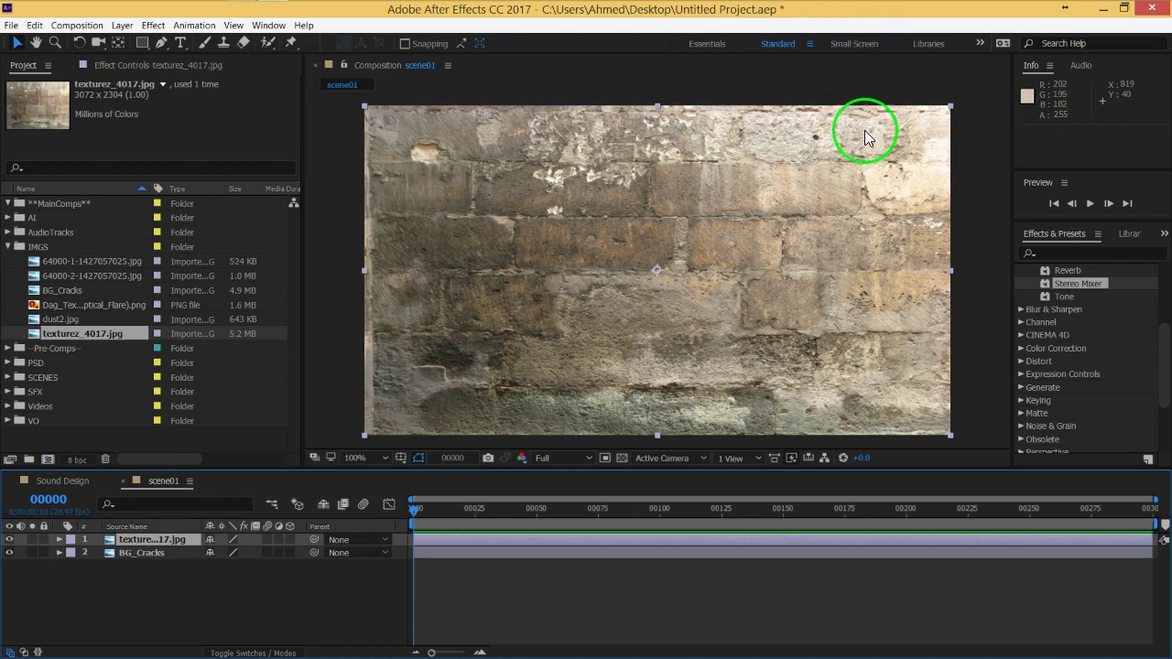
key("s")
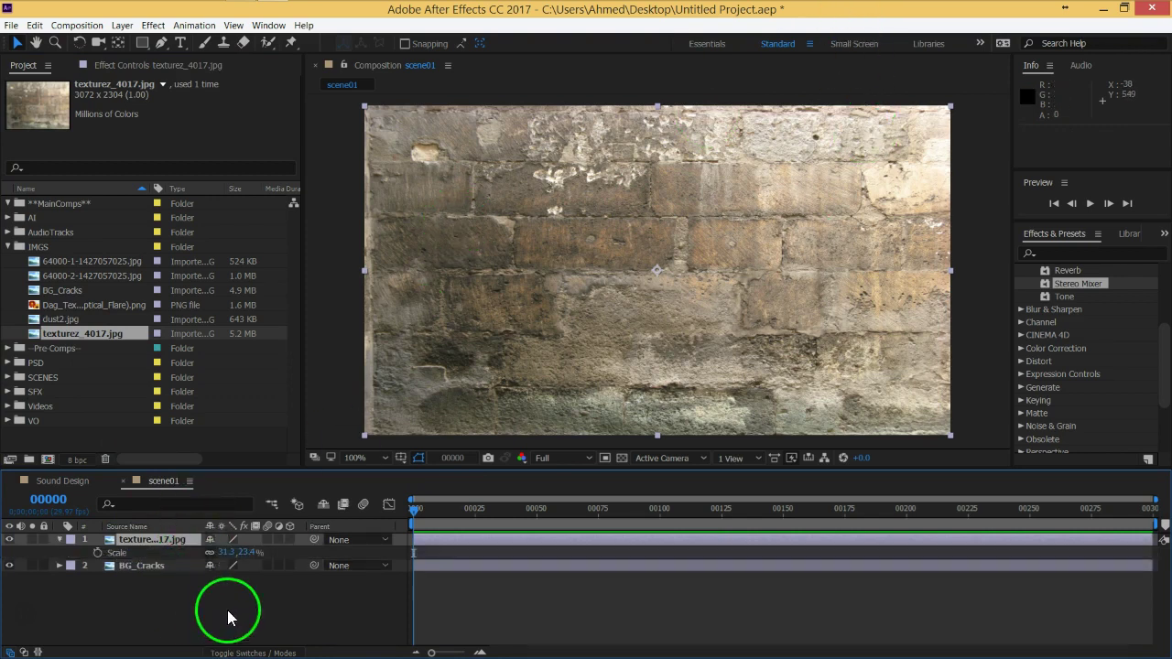
left_click(230, 611)
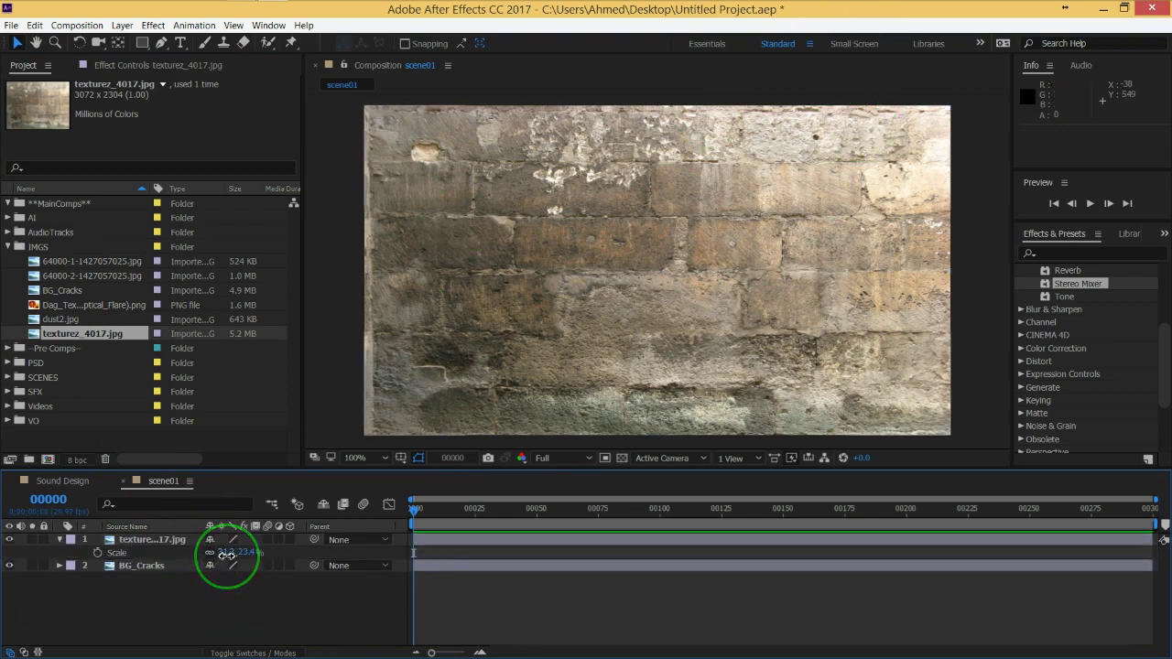
mouse_move(226, 554)
left_mouse_down()
mouse_move(226, 596)
mouse_move(86, 536)
left_mouse_up()
left_click(61, 538)
left_click(202, 593)
mouse_move(245, 573)
left_mouse_down()
mouse_move(129, 538)
mouse_move(193, 576)
left_mouse_up()
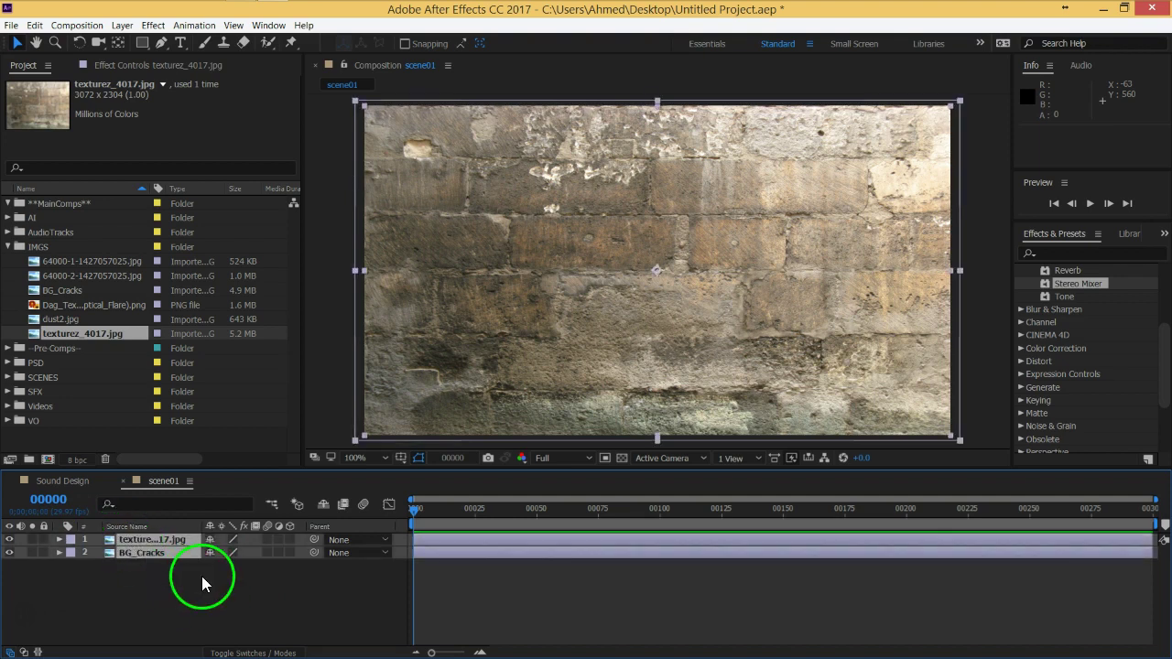
Step: Pre-compose the stone wall and BG_Cracks layers into a precomp named BG Texture
key("ctrl+shift+c")
type("BG Texture")
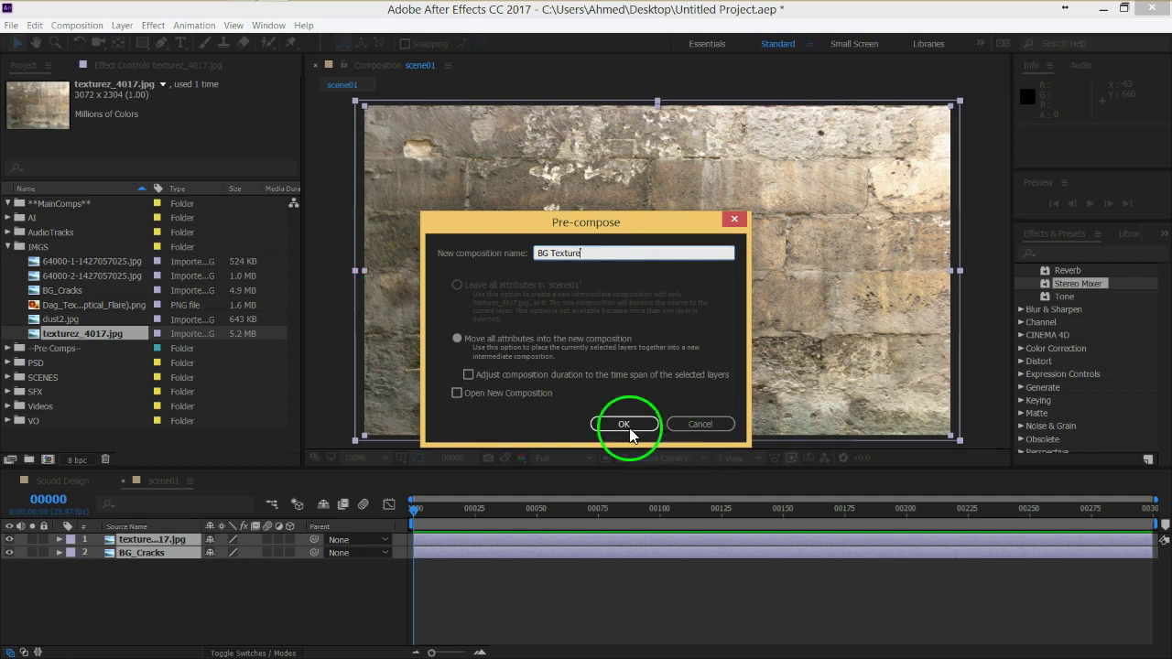
left_click(628, 426)
left_click(260, 594)
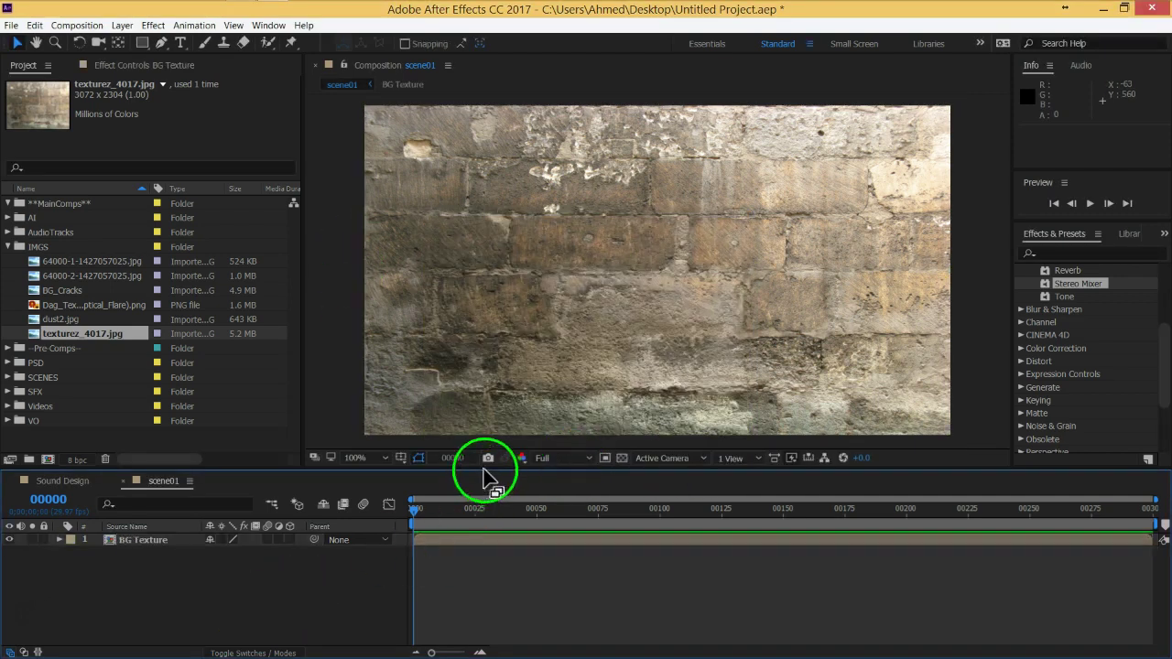
left_click_drag(485, 476, 481, 518)
Step: Open the BG Texture precomp and toggle the stone wall's visibility to check the cracks beneath
left_click(127, 582)
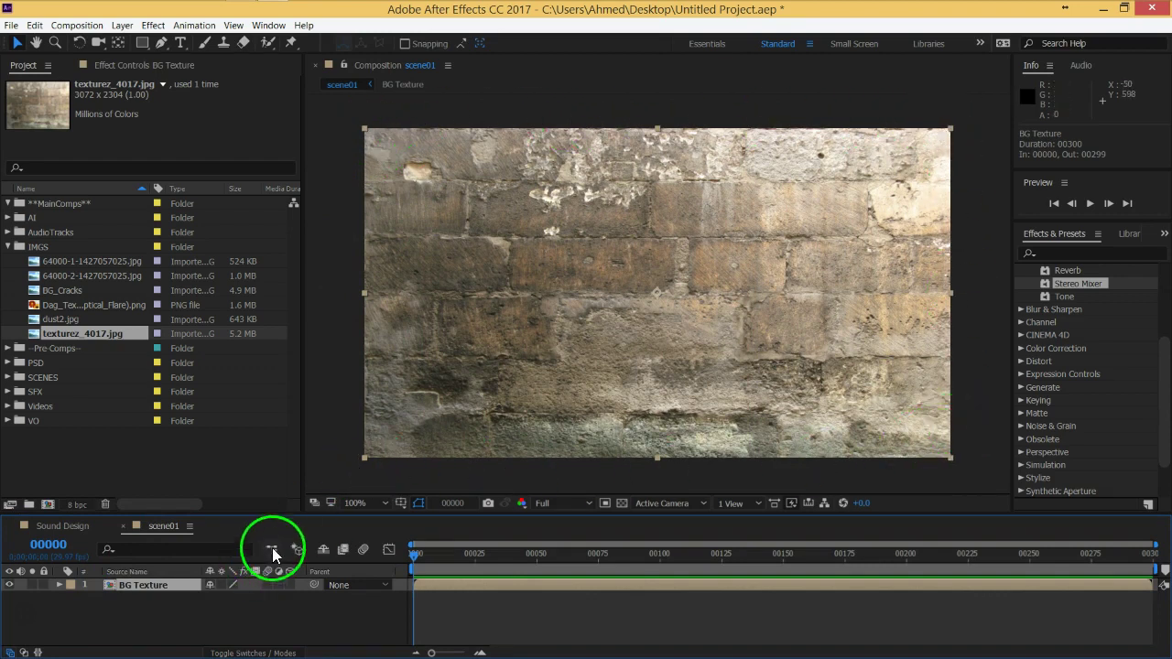
double_click(146, 583)
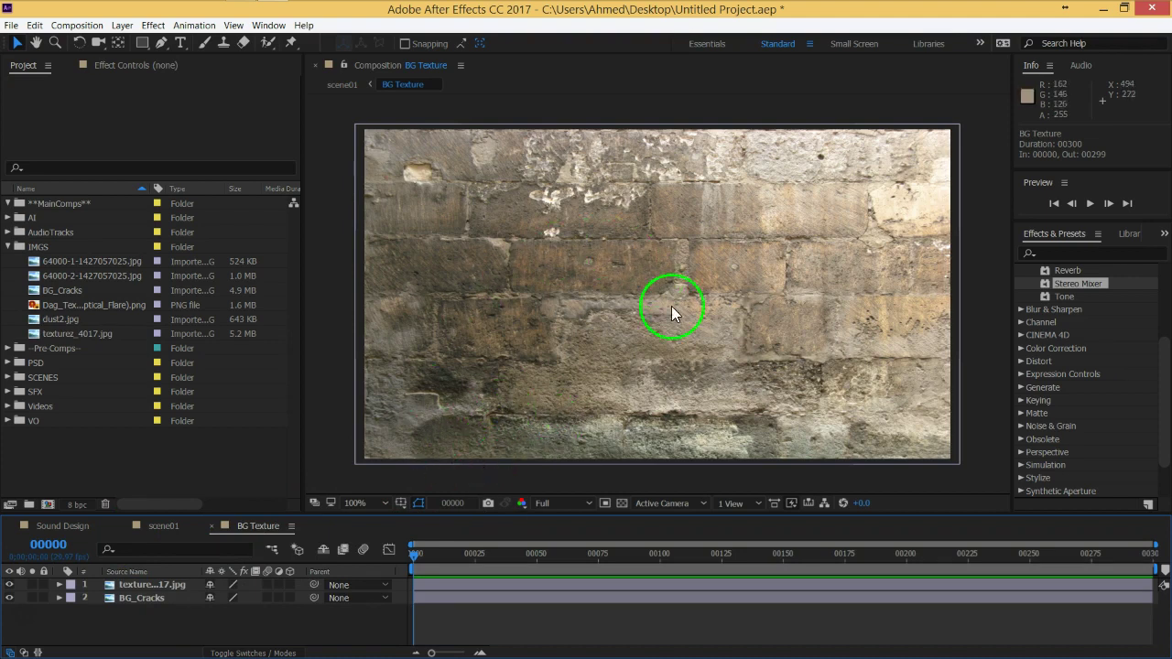
left_click(170, 526)
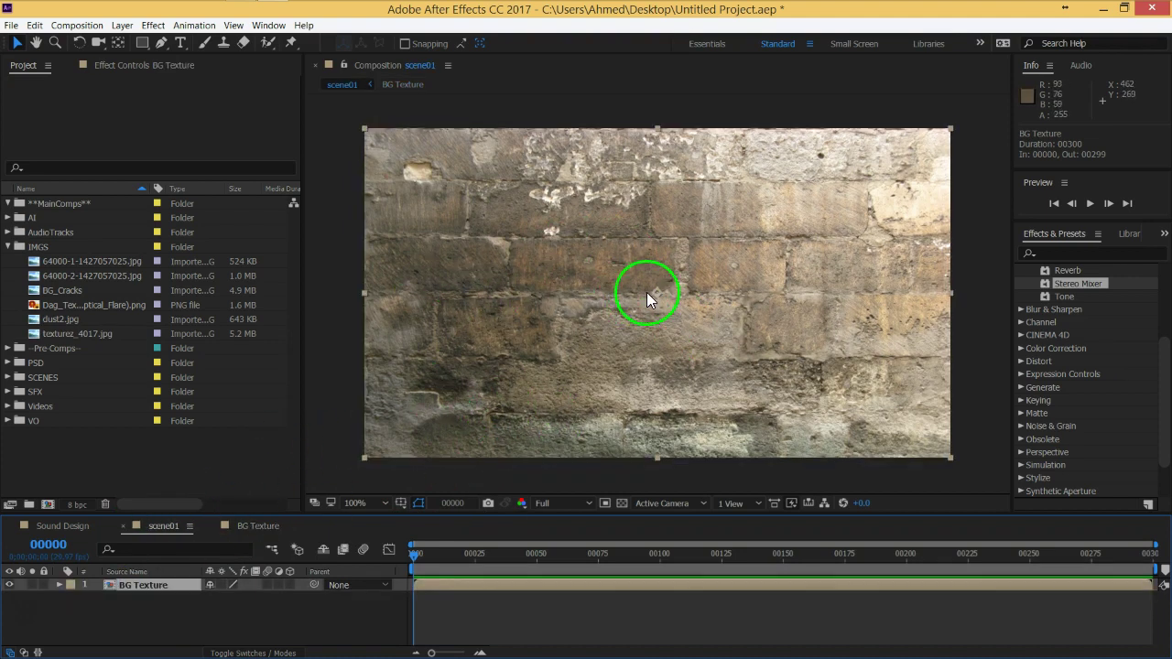
left_click(252, 532)
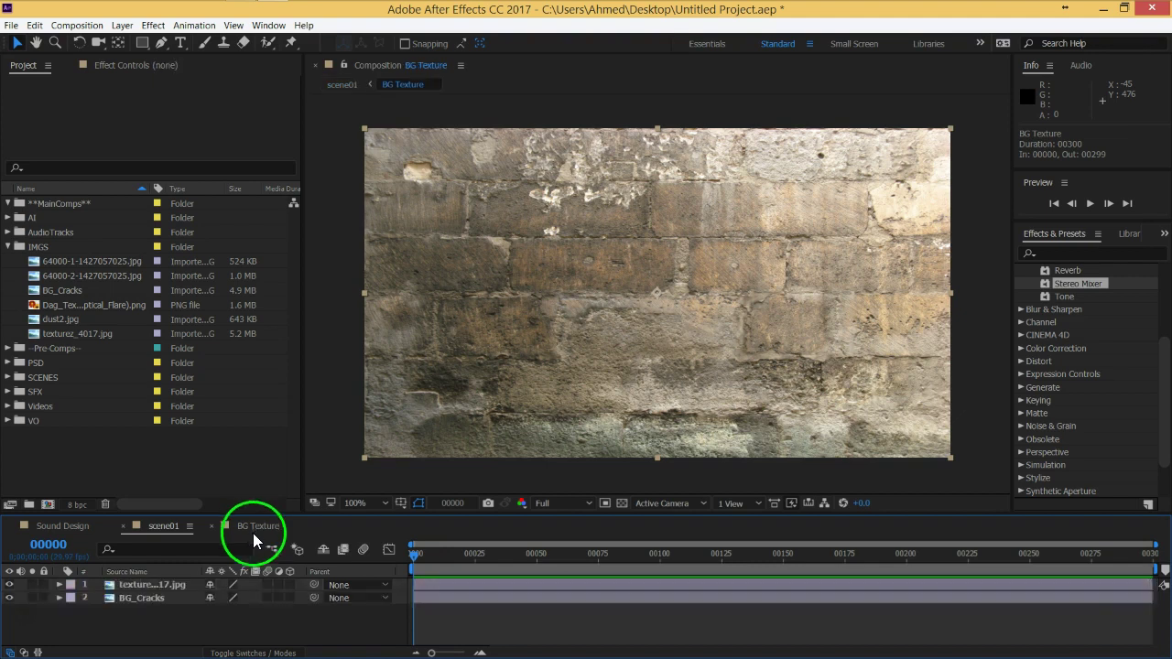
left_click(151, 584)
left_click(10, 585)
left_click(10, 585)
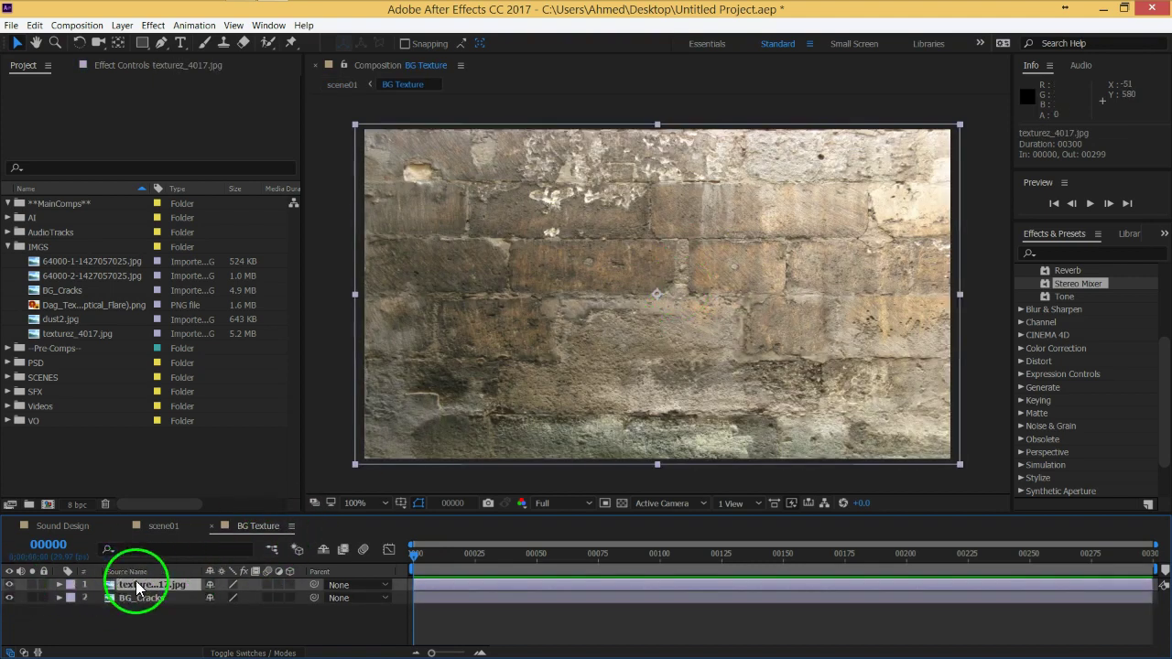
Step: With the Pen tool, draw a first closed mask around a stone patch right of centre
left_click(142, 43)
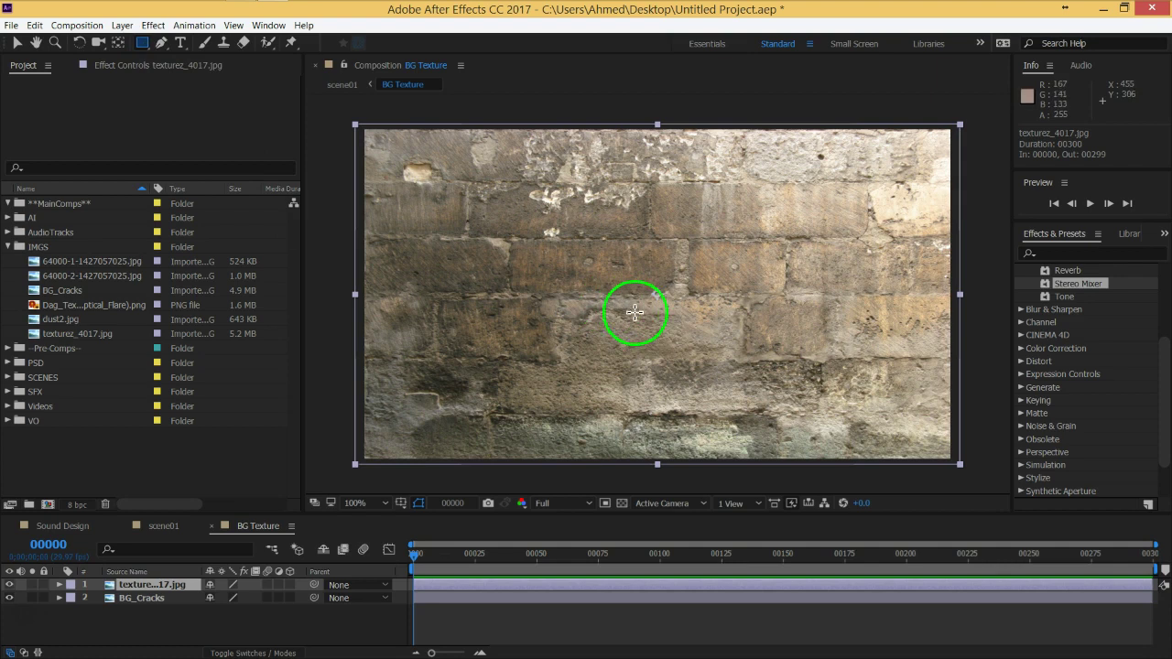
left_click(161, 43)
left_click(906, 294)
left_click(784, 203)
left_click(680, 244)
left_click(642, 339)
left_click(756, 388)
left_click(896, 338)
left_click(904, 274)
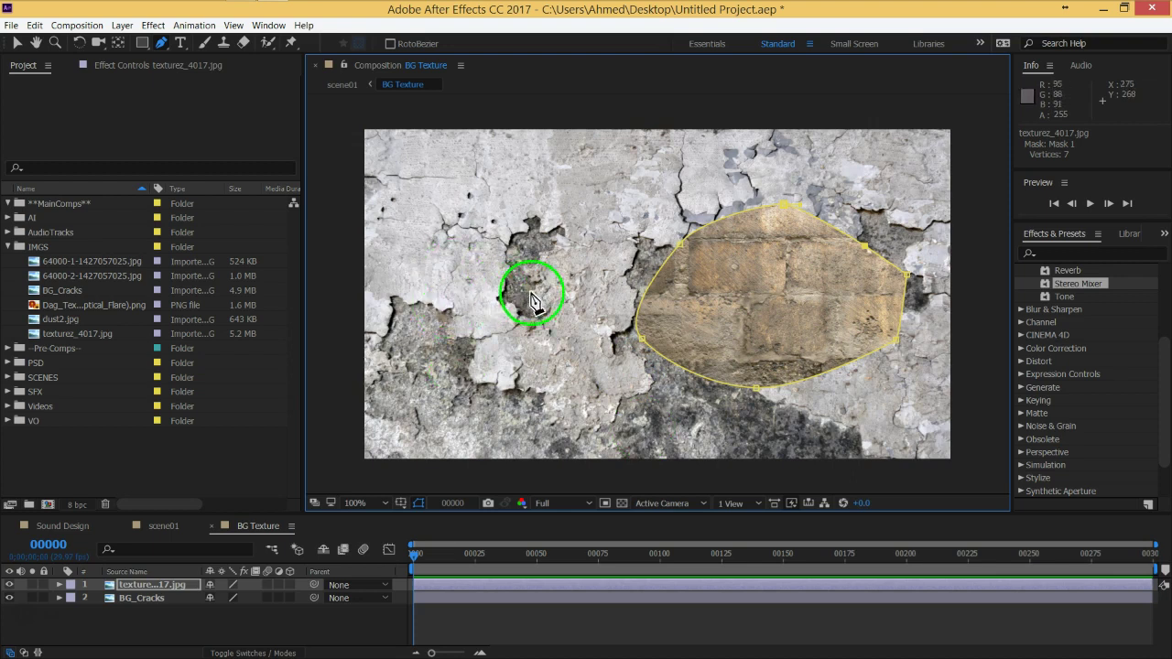
Step: Draw a second mask at the lower left, extending it up along the crack
left_click(593, 431)
left_click(538, 399)
left_click(494, 392)
left_click(469, 375)
left_click(454, 333)
left_click(420, 304)
left_click(395, 309)
left_click(377, 348)
left_click(473, 450)
left_click(593, 431)
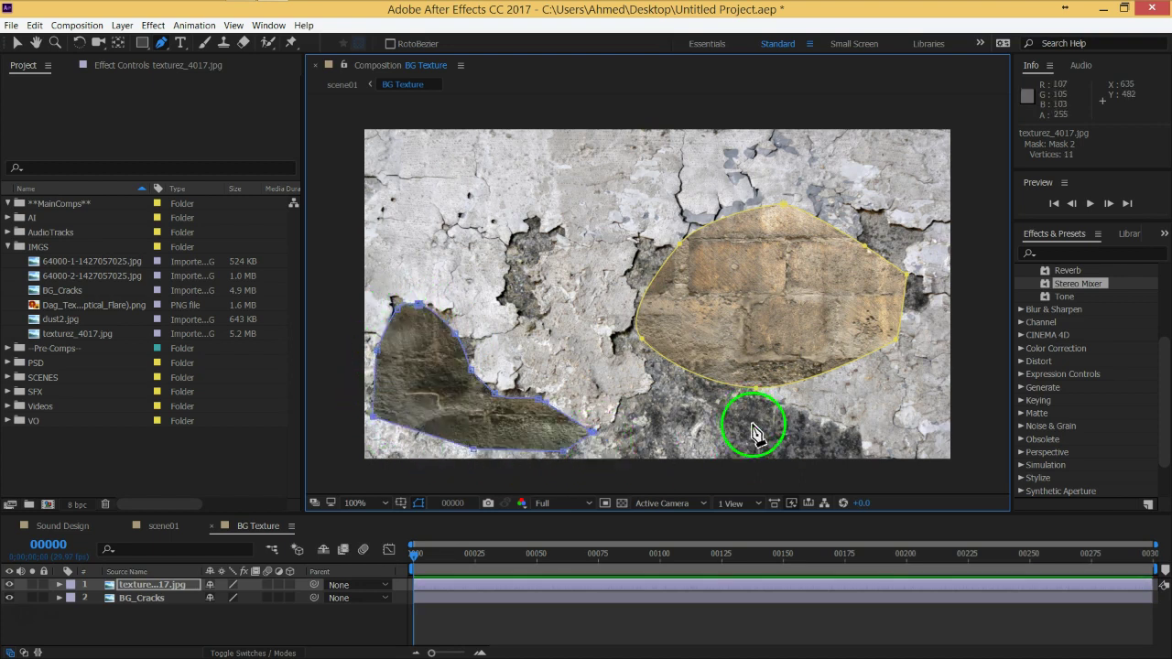
Step: Draw a small third mask near the bottom edge
left_click(811, 436)
left_click(721, 408)
left_click(666, 420)
left_click(692, 446)
left_click(742, 447)
left_click(812, 437)
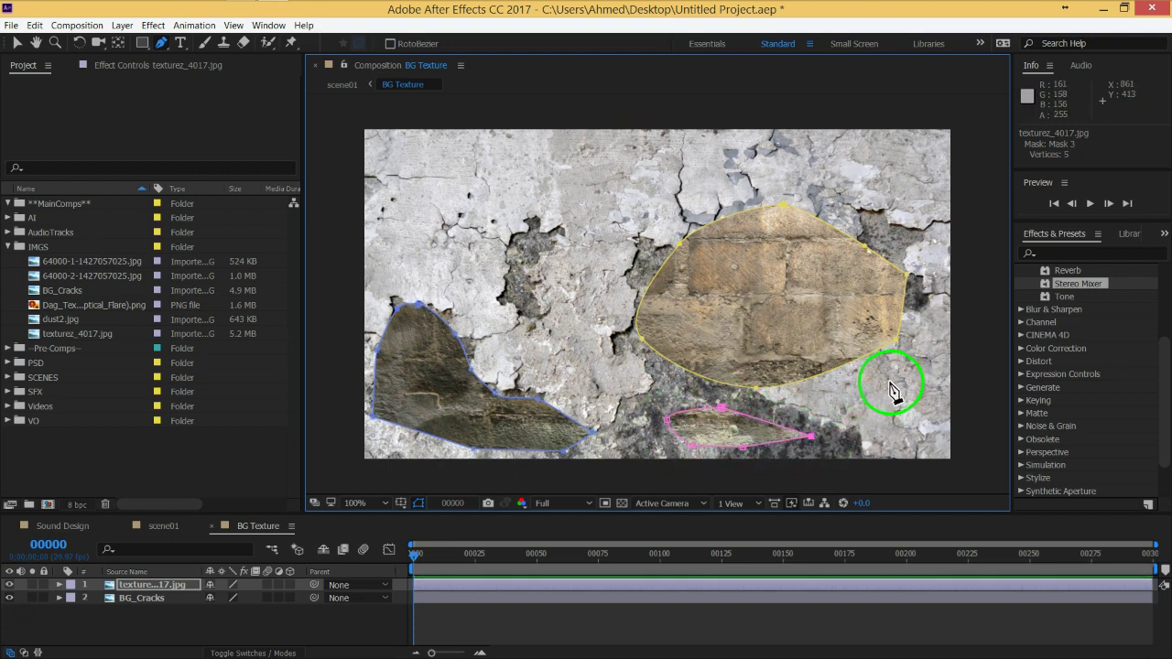
Step: Draw a fourth mask at the top left, then reselect the stone wall layer
left_click(501, 154)
left_click_drag(402, 156, 375, 223)
left_click(413, 264)
left_click(535, 197)
left_click(502, 156)
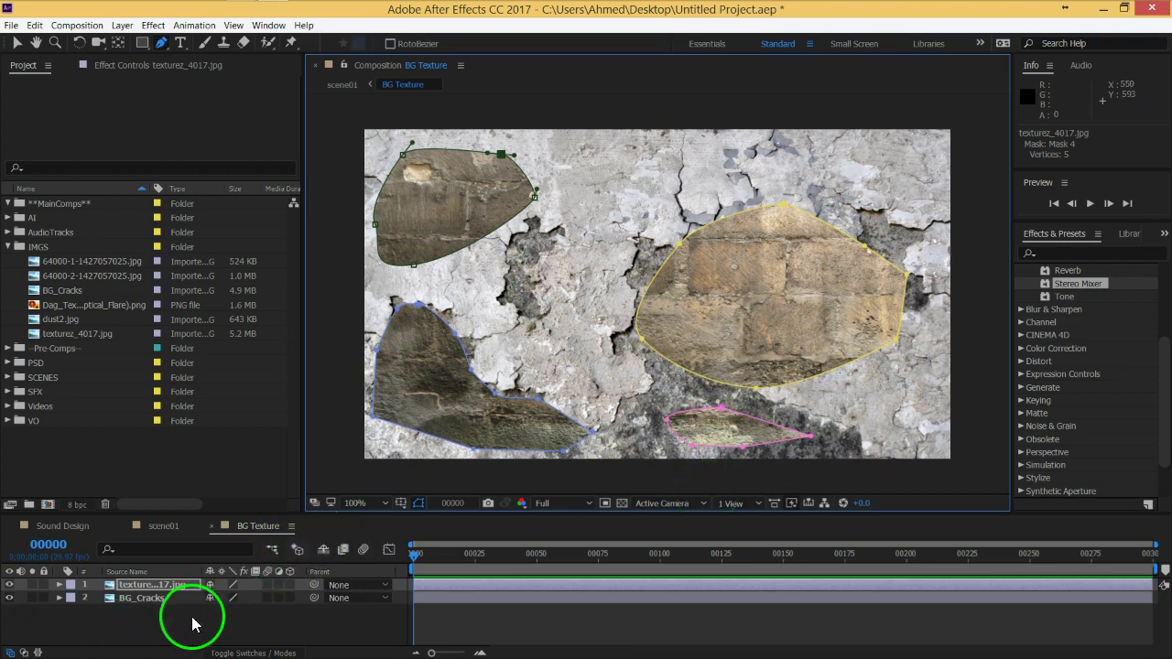
left_click(141, 587)
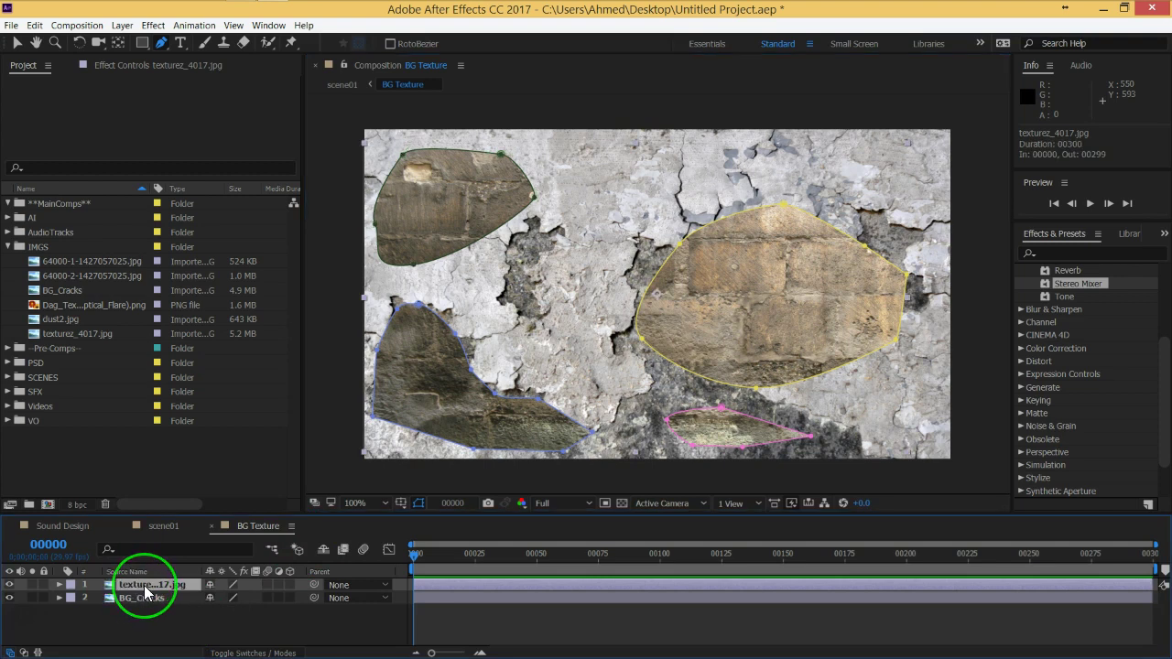
Step: Feather the first two stone masks to 183 and 287 pixels
key("f")
left_click(241, 525)
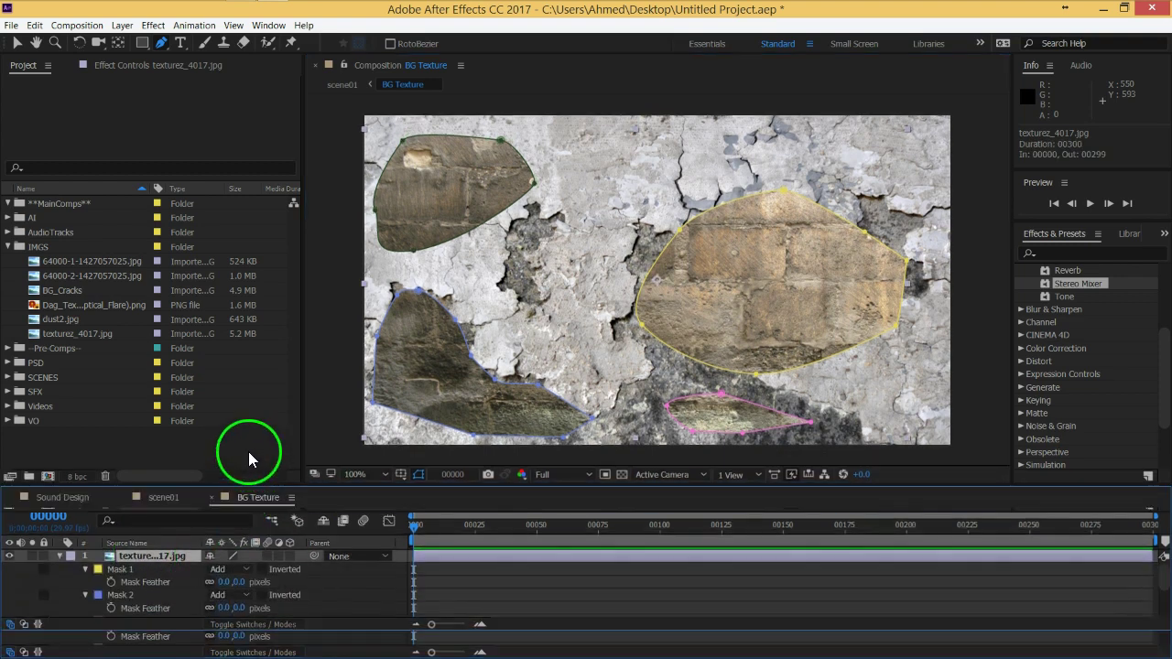
left_click_drag(241, 514, 248, 381)
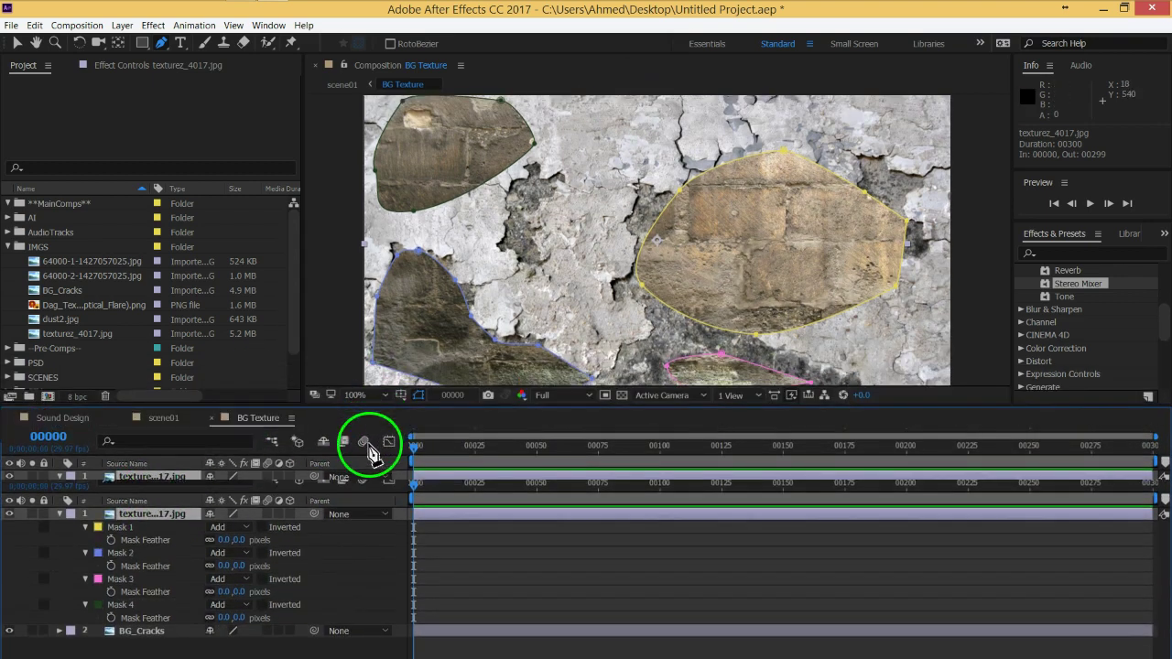
left_click_drag(381, 381, 383, 446)
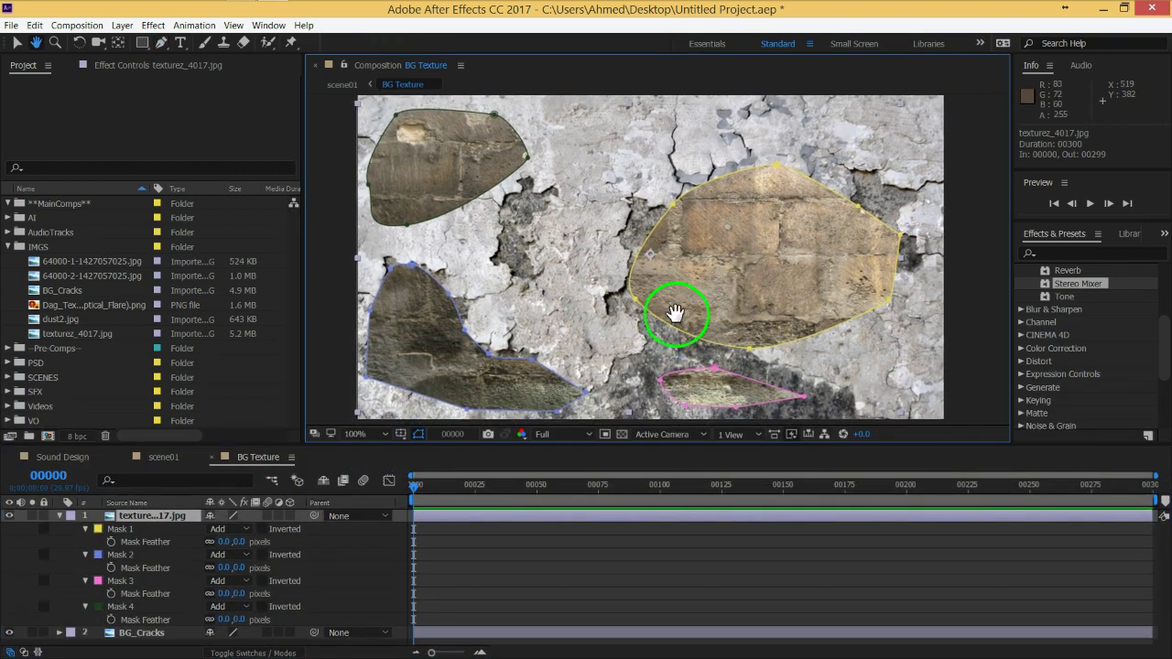
left_click_drag(674, 313, 677, 304)
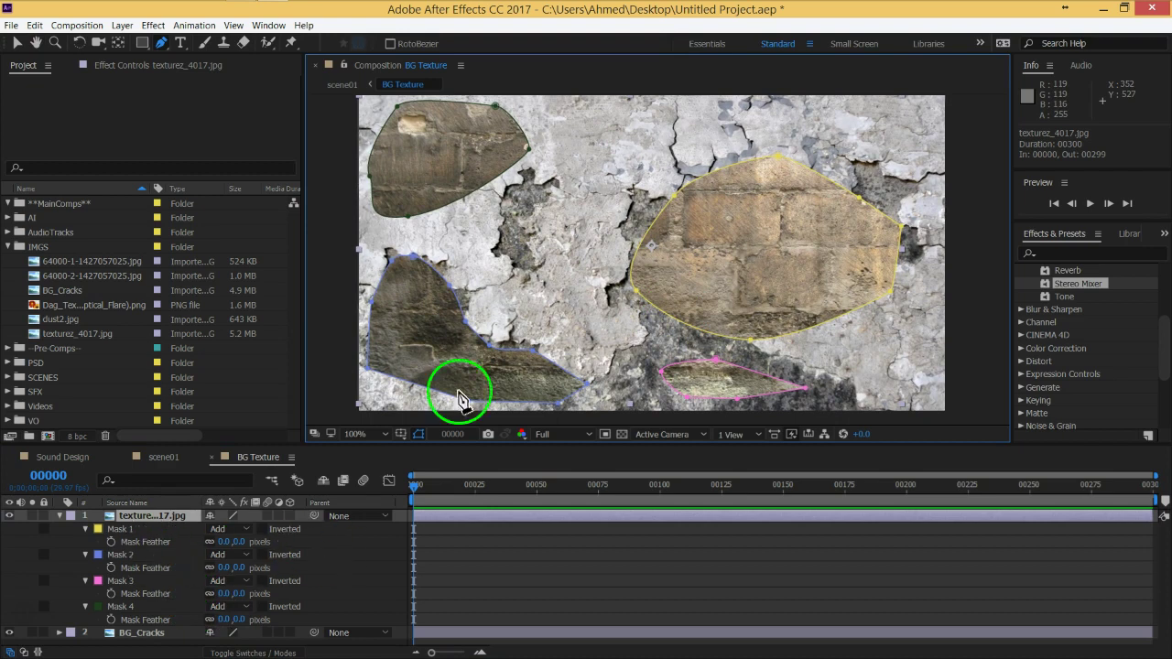
left_click(306, 568)
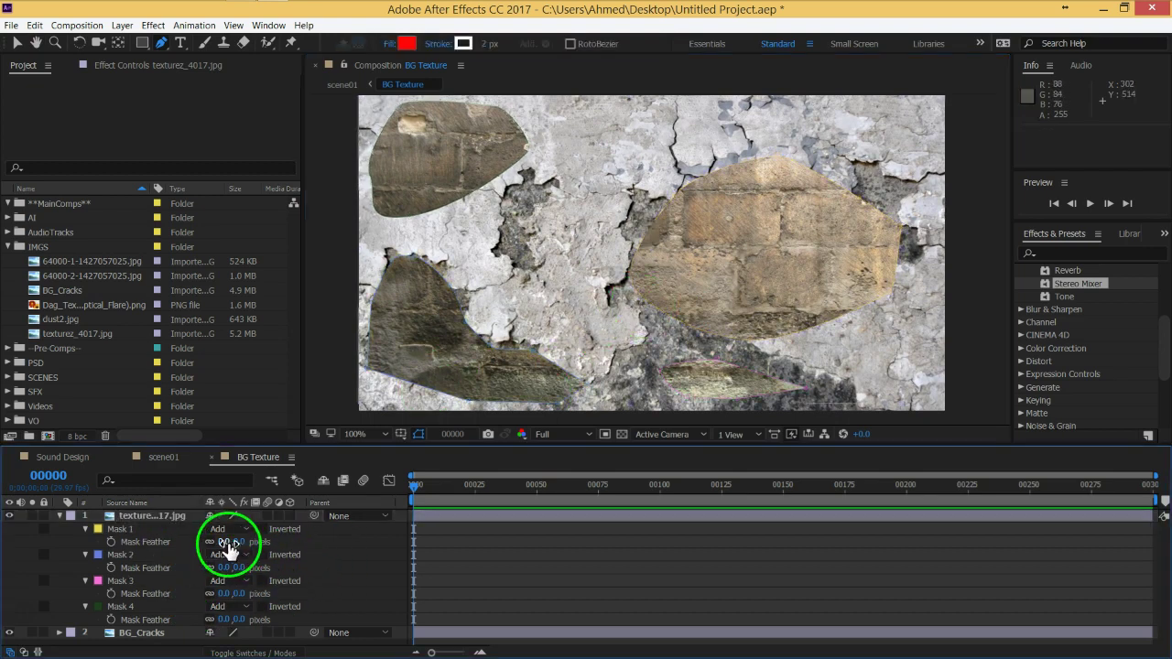
left_click_drag(228, 541, 362, 540)
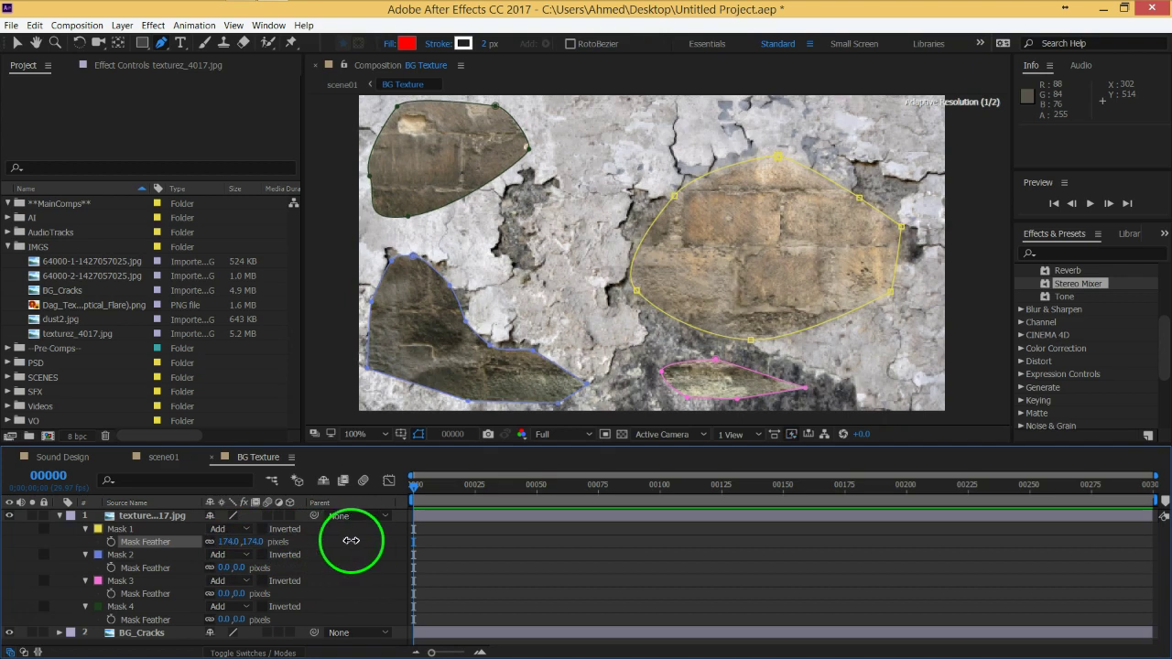
left_click(374, 548)
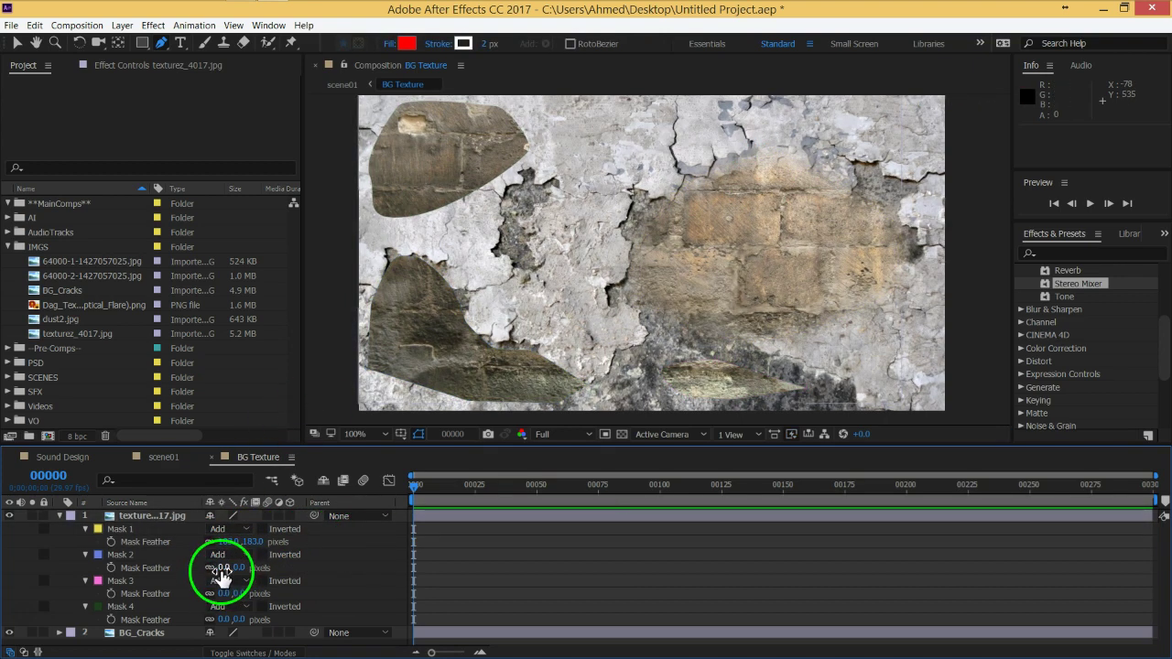
left_click(143, 567)
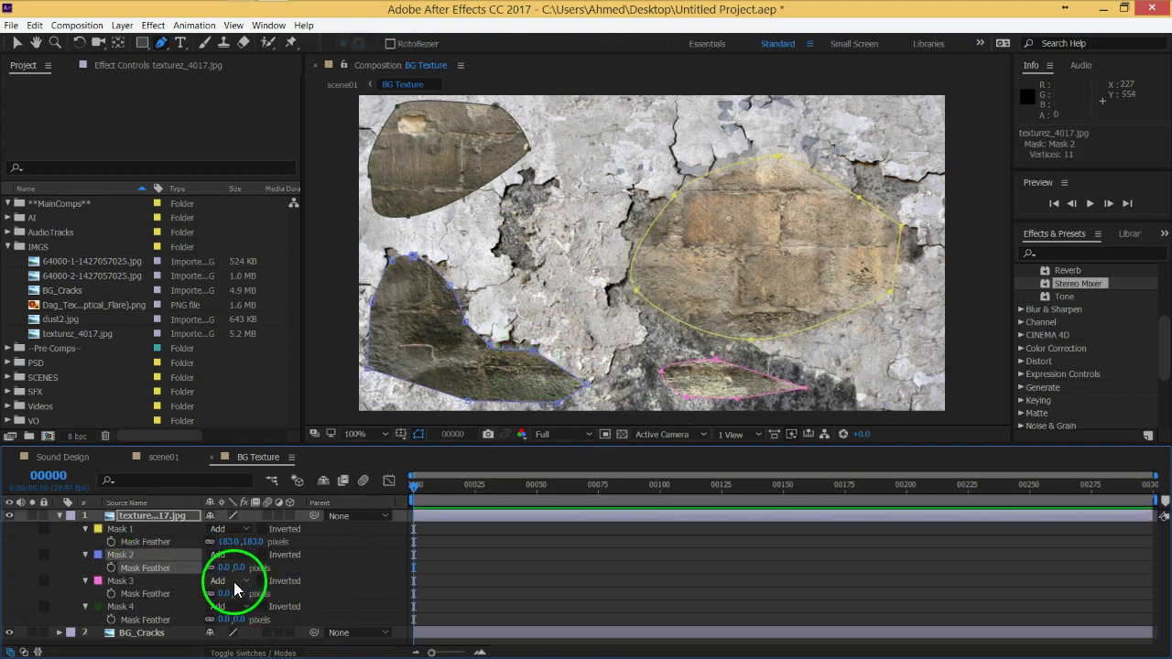
left_click_drag(226, 569, 423, 548)
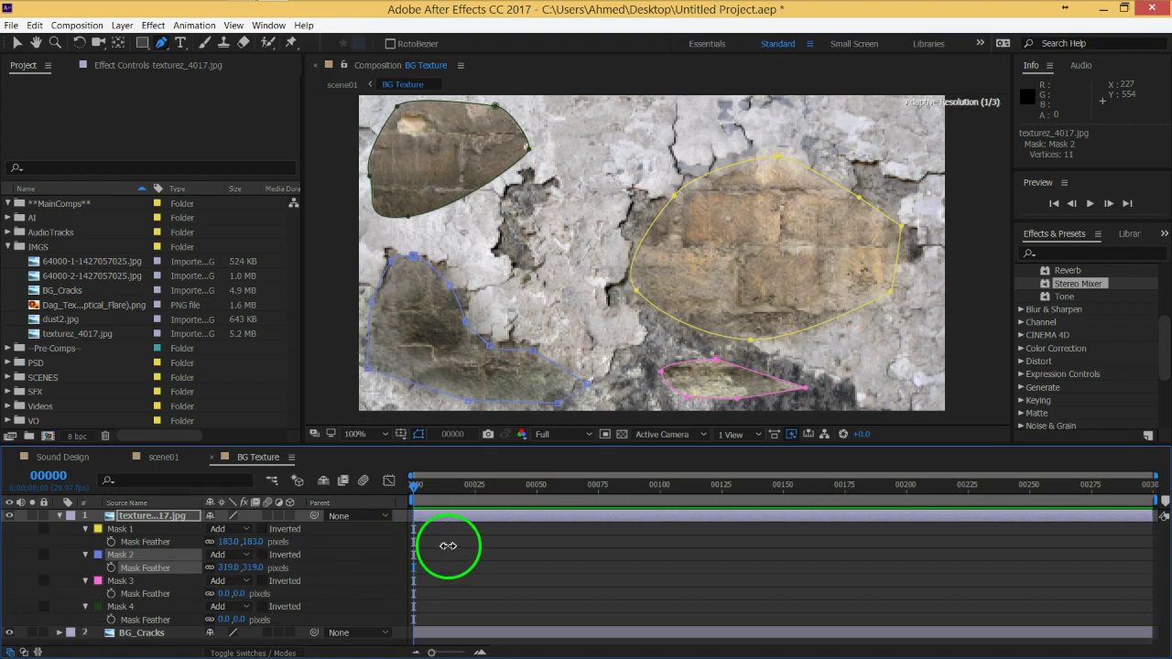
left_click(396, 561)
Step: Feather the pink third mask to 128 and drag its vertices to reshape it
mouse_move(226, 595)
left_mouse_down()
mouse_move(328, 585)
mouse_move(311, 586)
left_mouse_up()
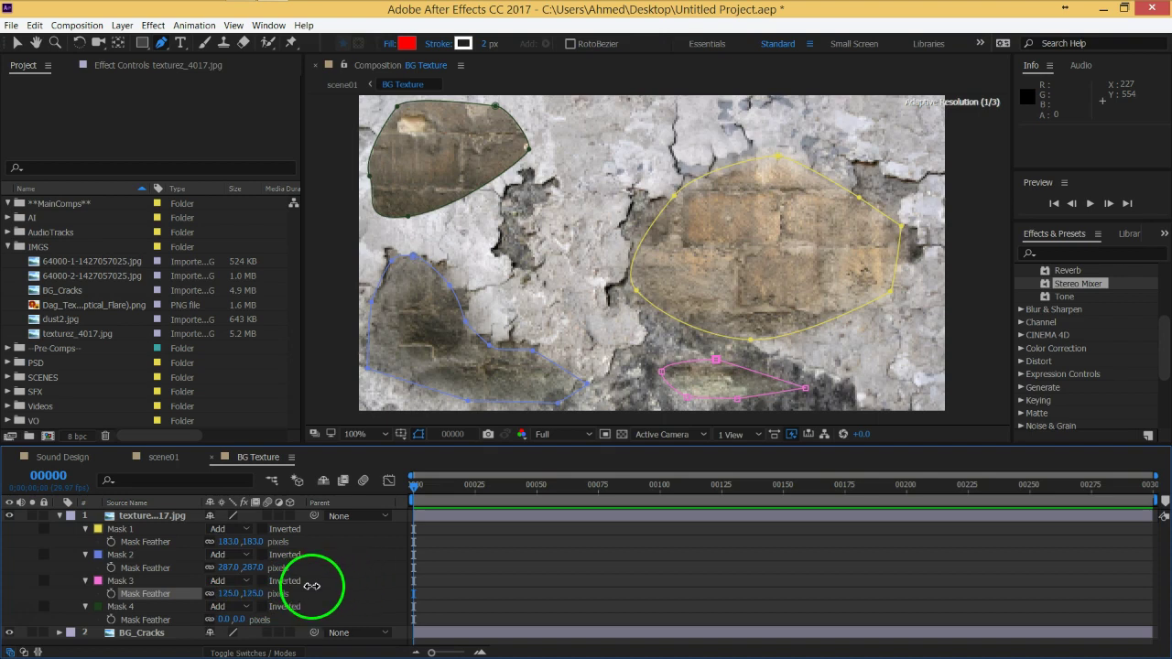
left_click(714, 360)
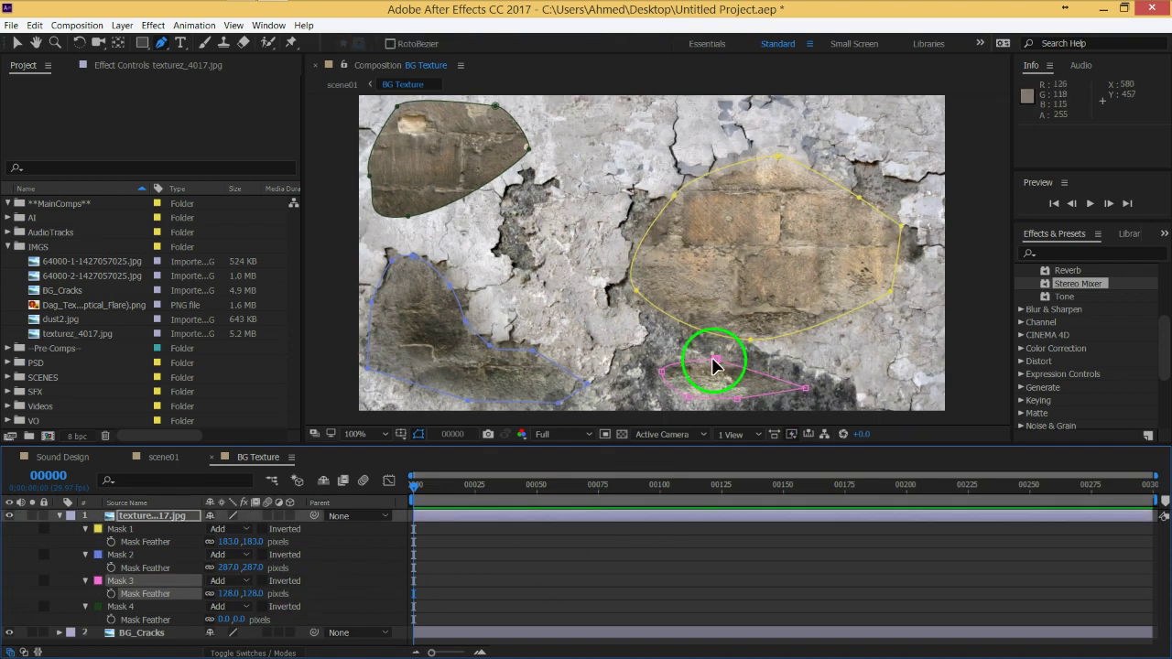
left_click_drag(717, 366, 605, 371)
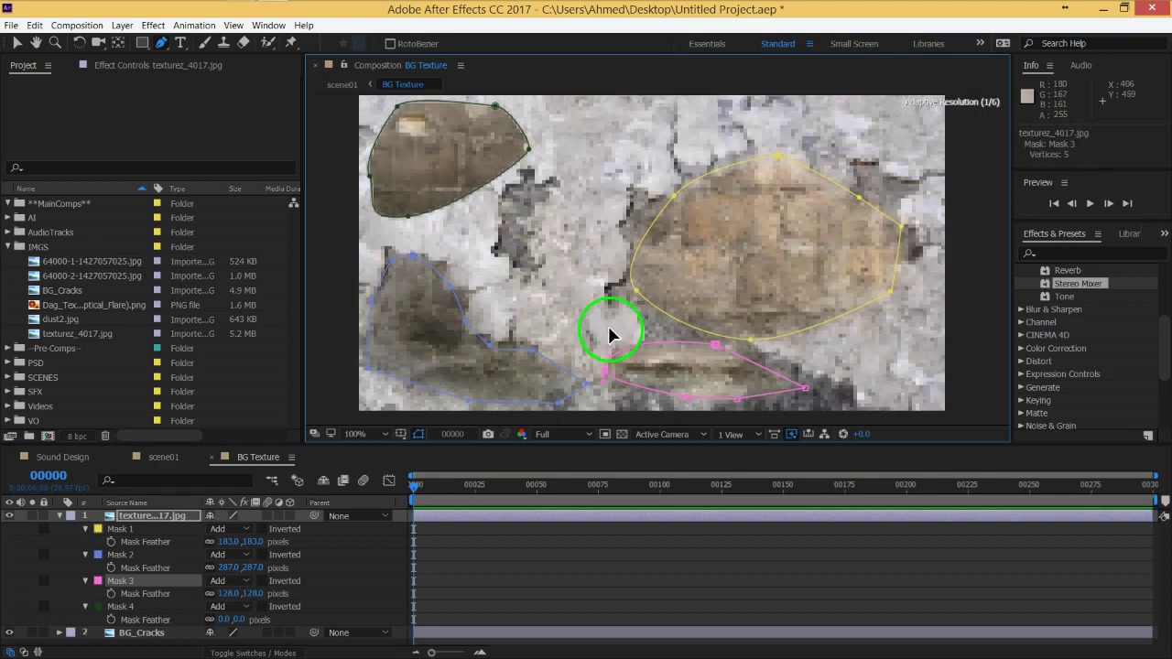
scroll(705, 392, "down", 3)
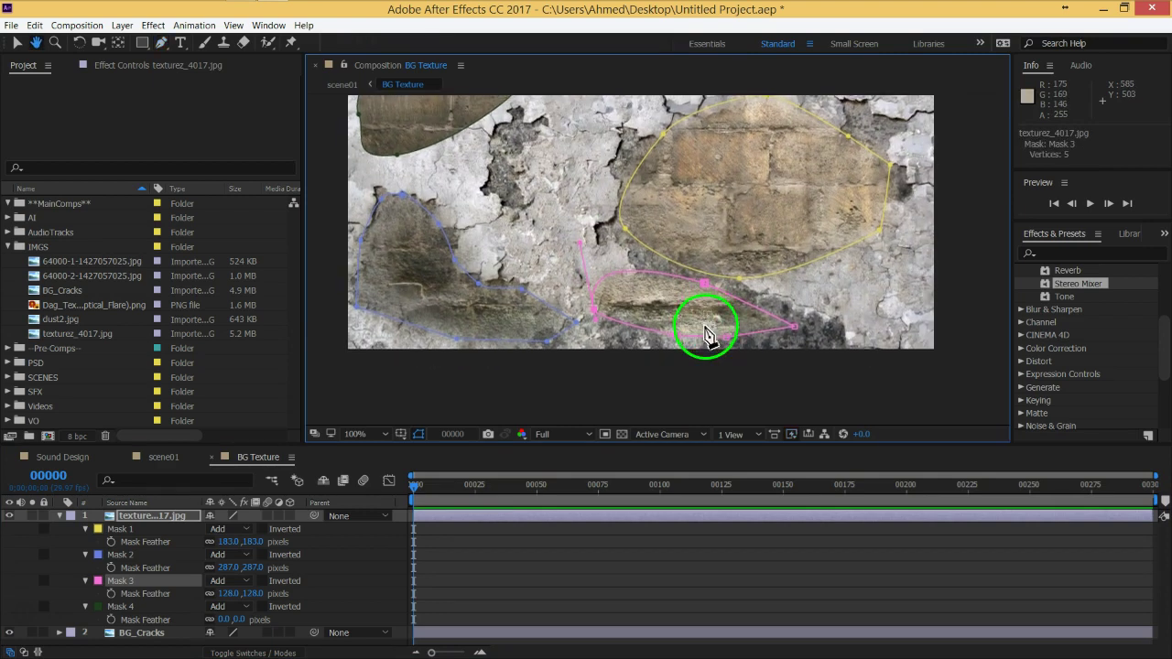
left_click_drag(792, 329, 771, 314)
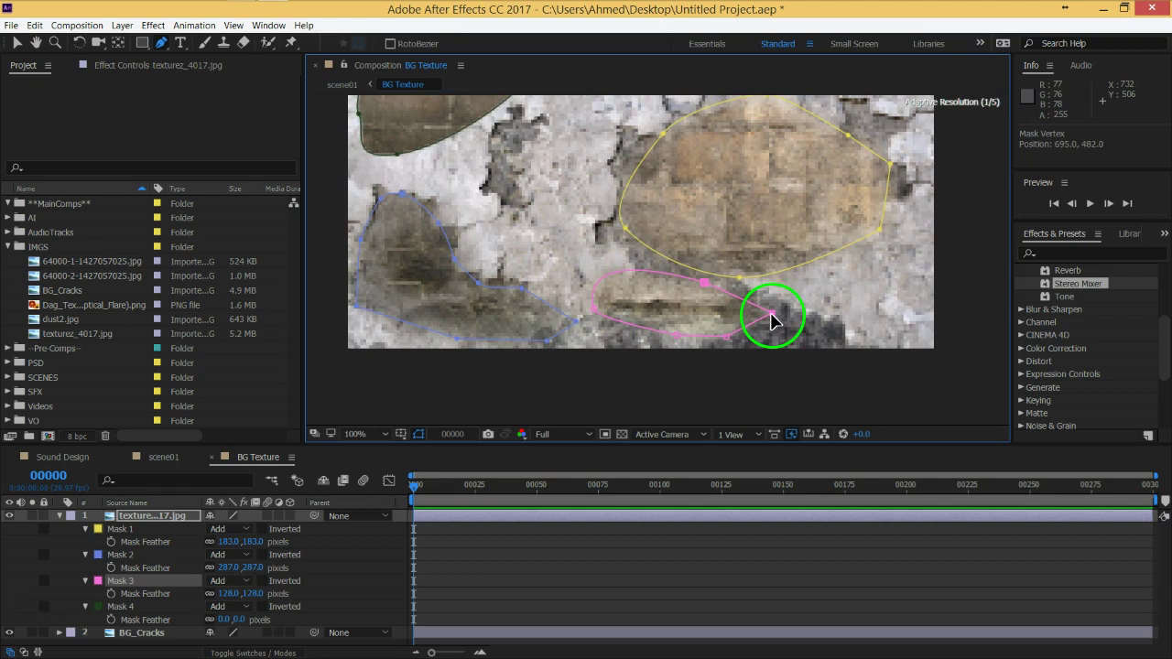
left_click_drag(640, 296, 720, 398)
Step: Feather the top-left fourth mask heavily and stretch its right side and top vertex outward
left_click_drag(222, 616, 335, 610)
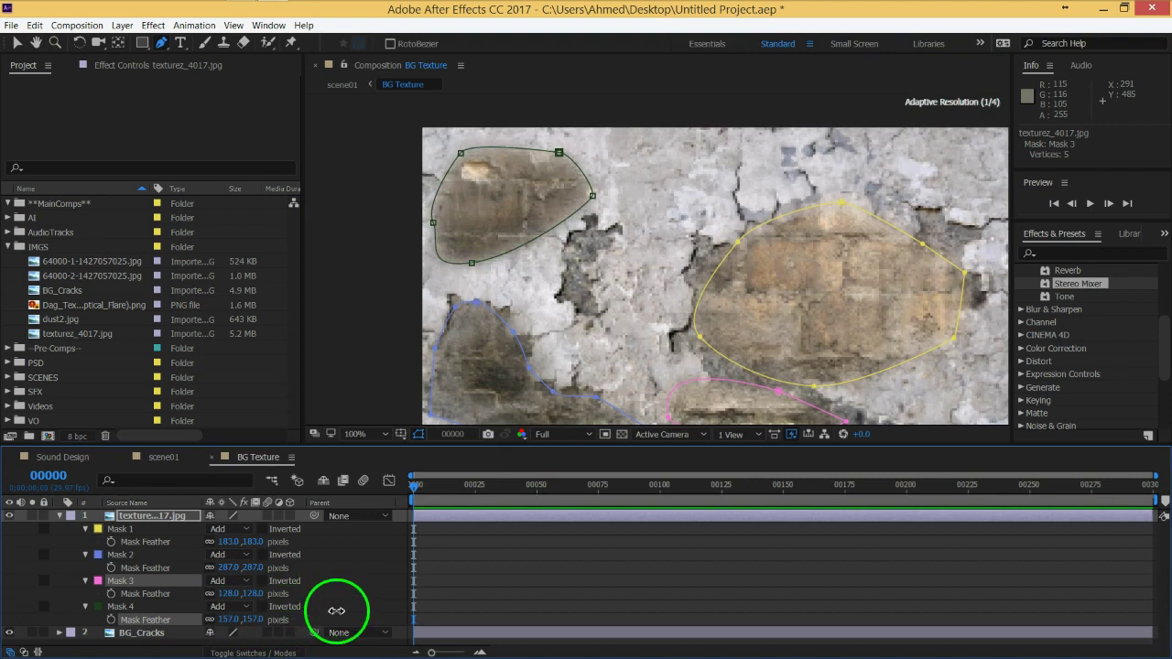
left_click_drag(592, 197, 656, 213)
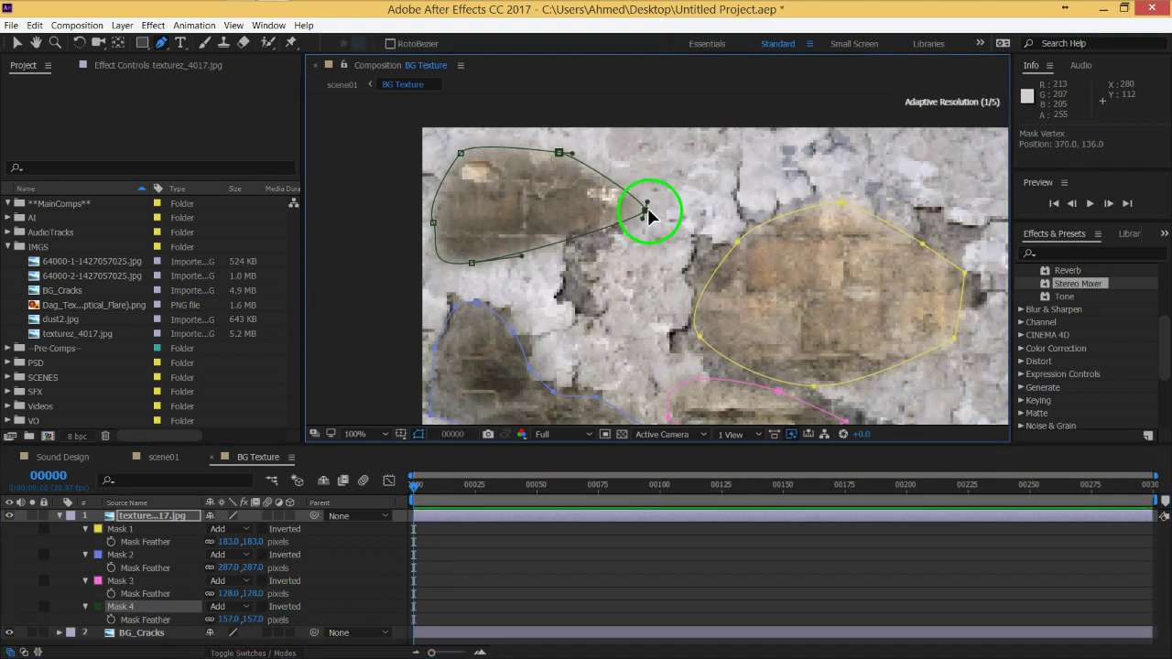
left_click_drag(561, 157, 574, 153)
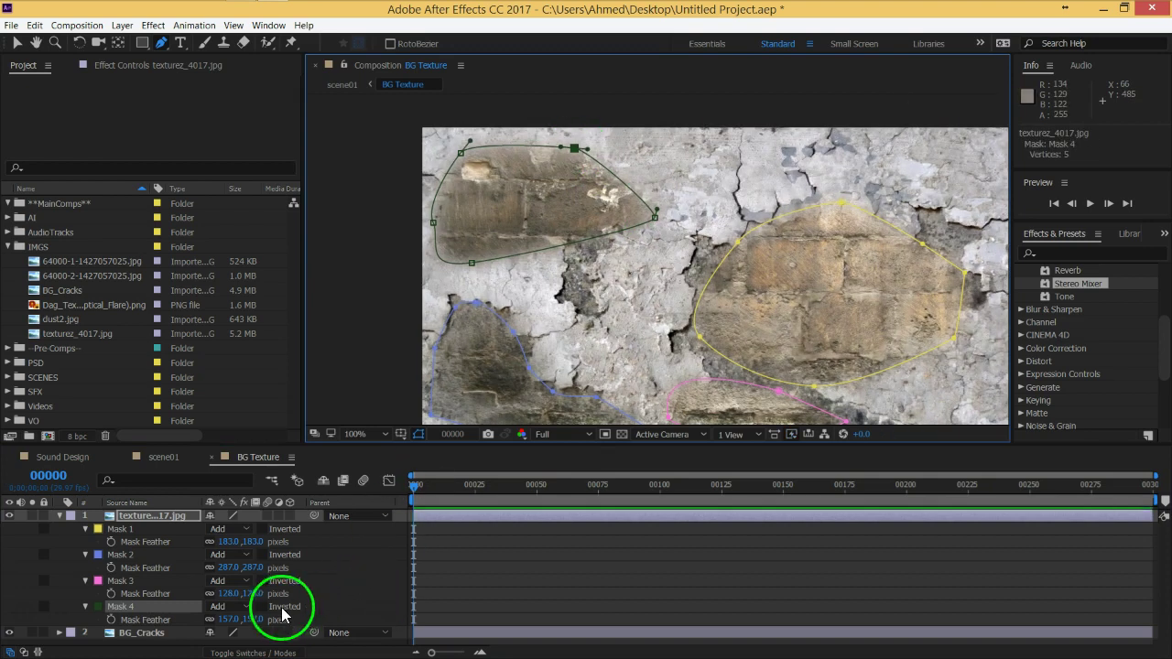
left_click_drag(231, 621, 284, 620)
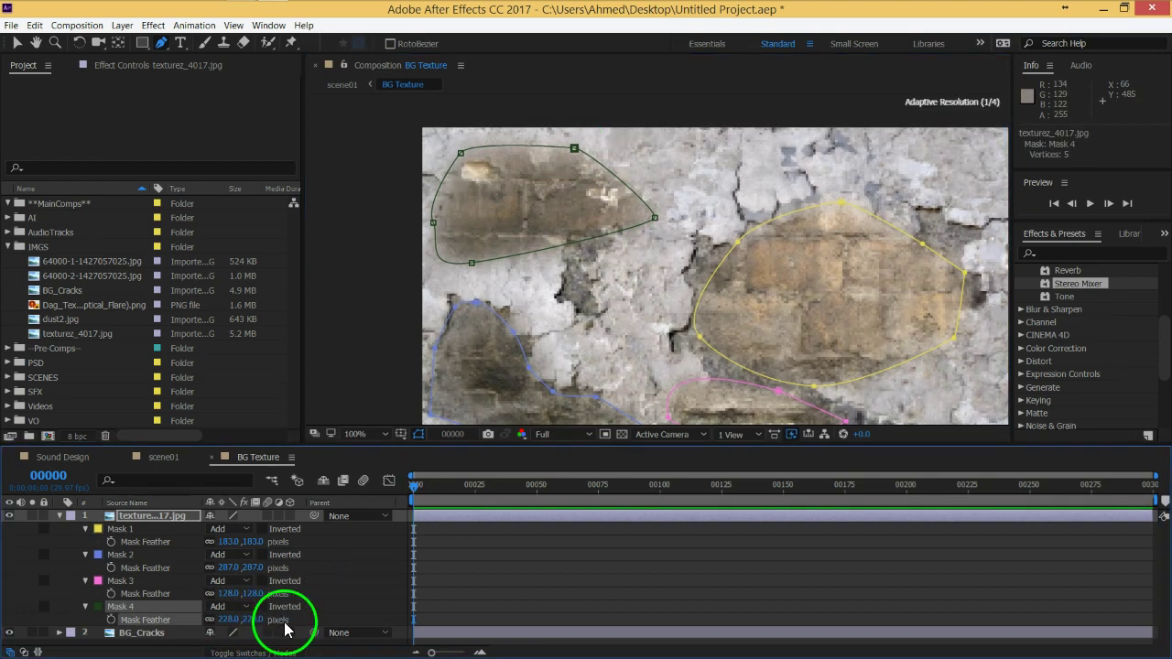
left_click(352, 580)
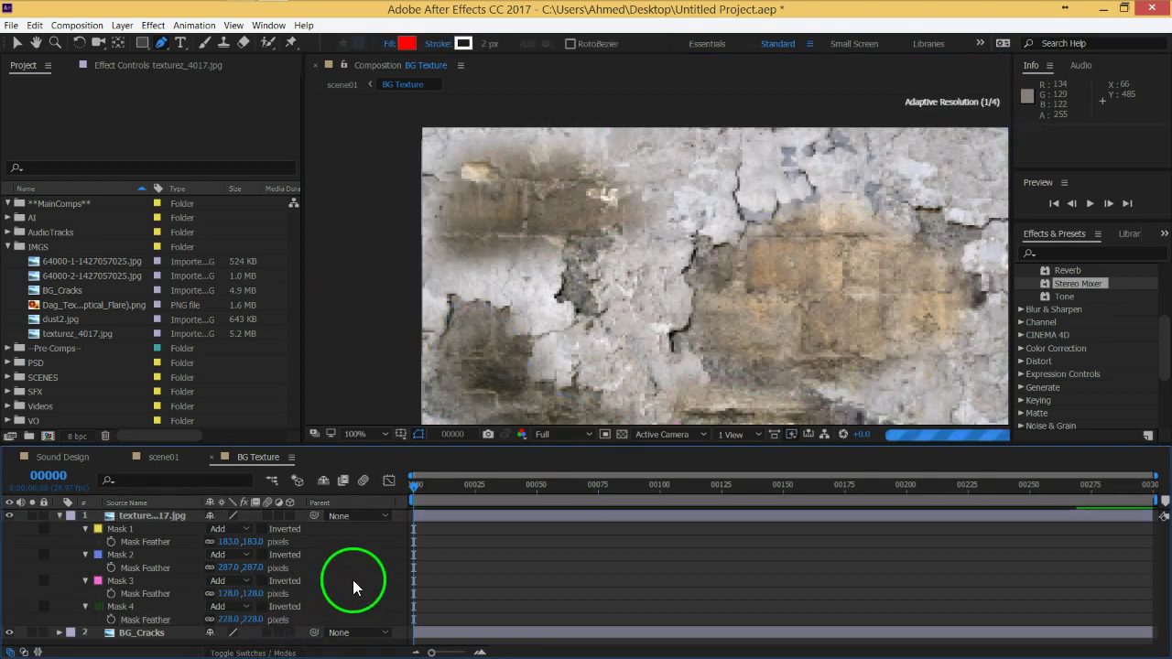
Step: Collapse the texture layer's masks, make the viewer taller, select BG_Cracks, and collapse the Audio effects
left_click(59, 516)
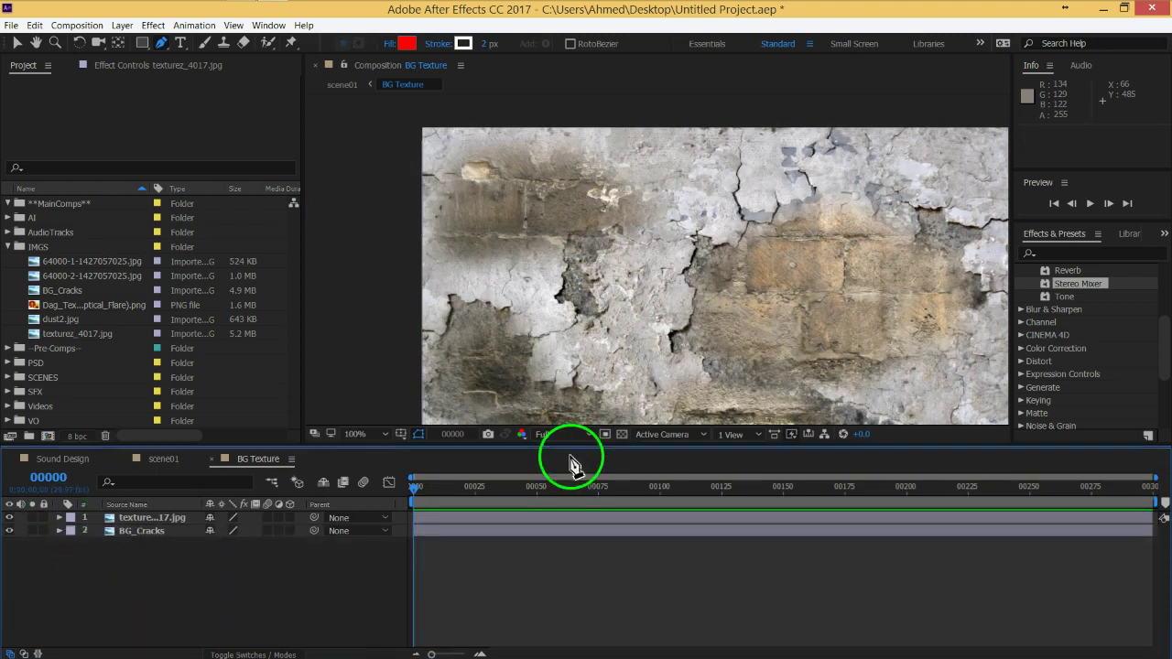
left_click_drag(572, 458, 571, 504)
left_click_drag(817, 369, 772, 330)
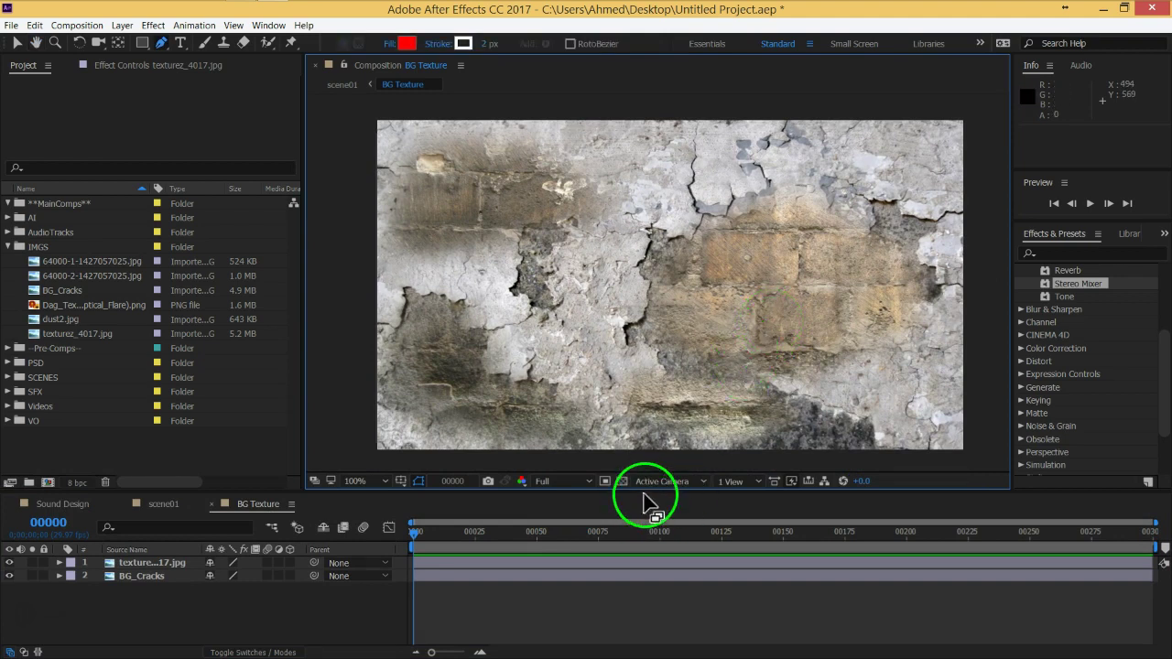
left_click_drag(646, 495, 646, 503)
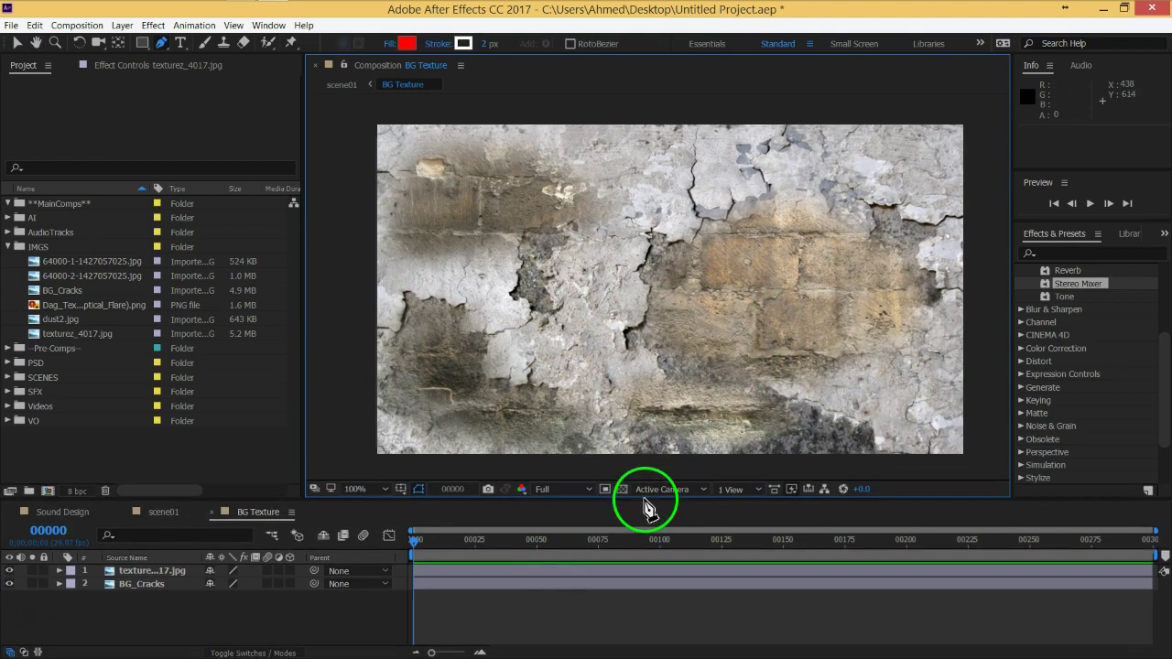
left_click(156, 584)
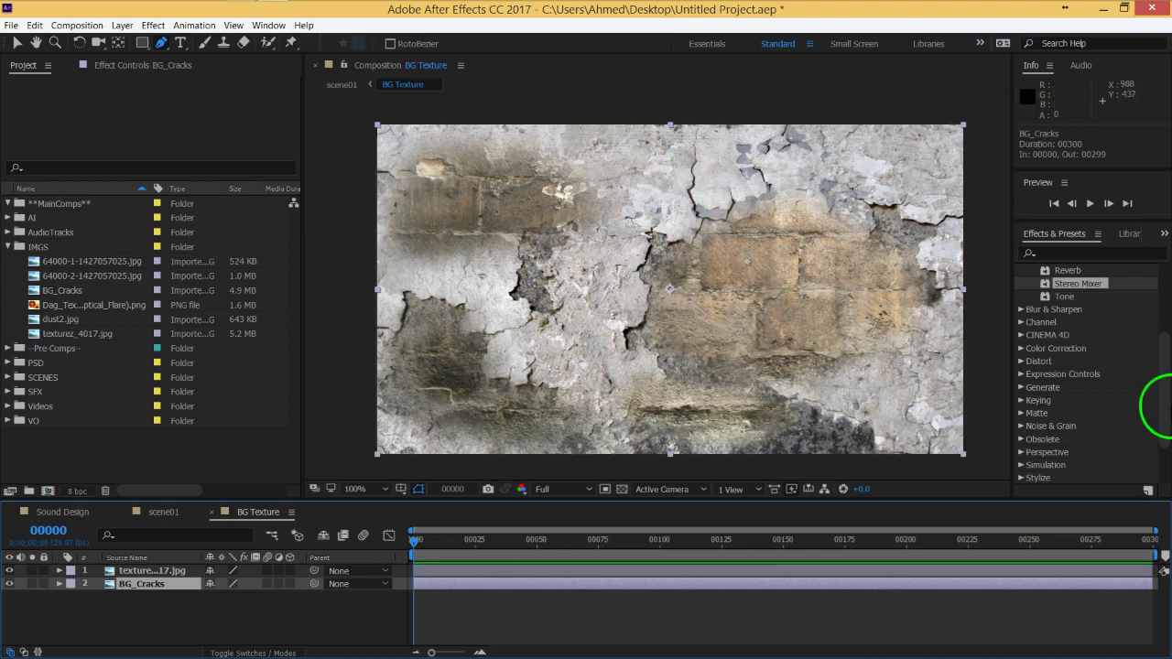
left_click_drag(1162, 412, 1162, 275)
left_click(1020, 297)
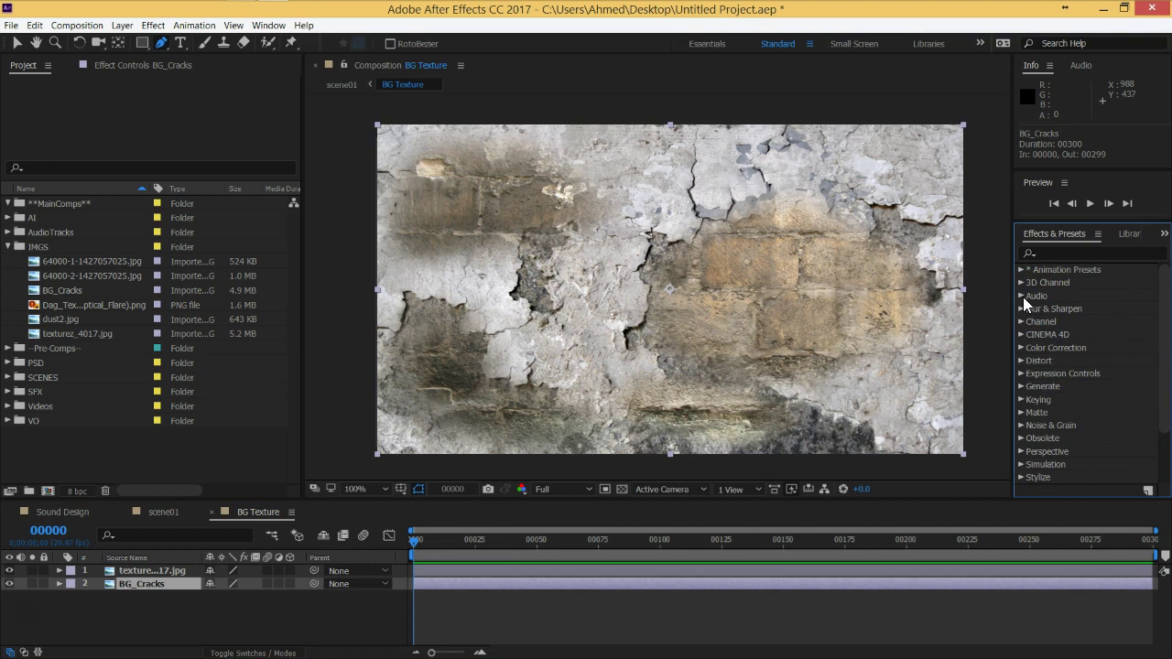
Step: Search the effects for 'leve' and apply Levels to BG_Cracks
left_click(1059, 268)
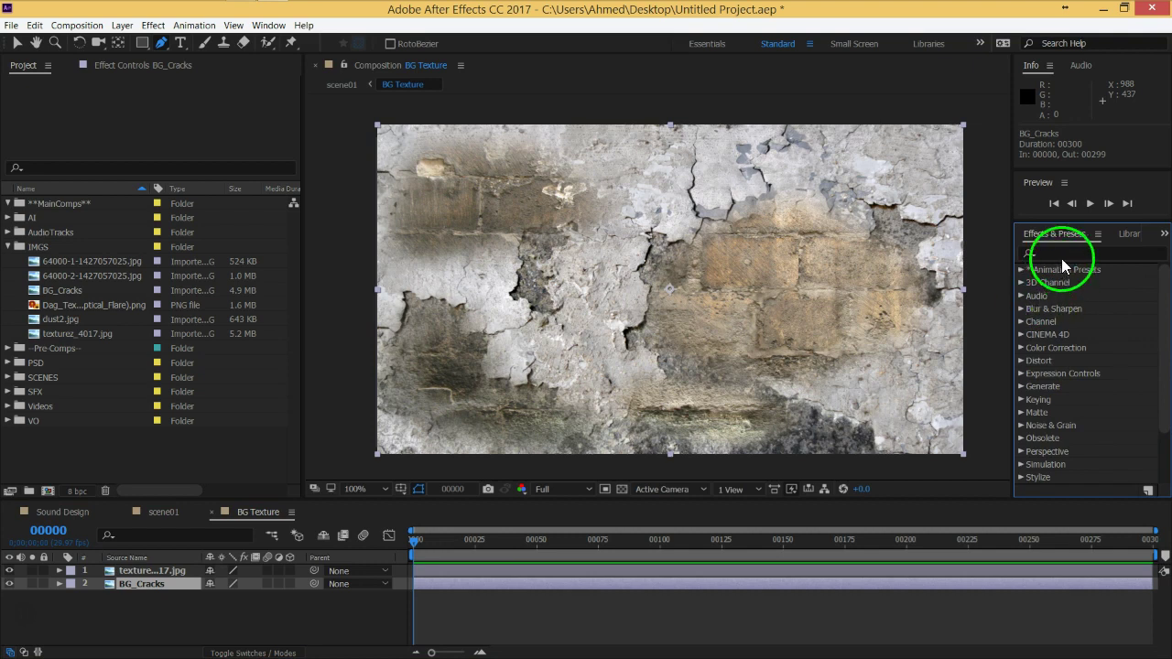
left_click(1060, 254)
type("b")
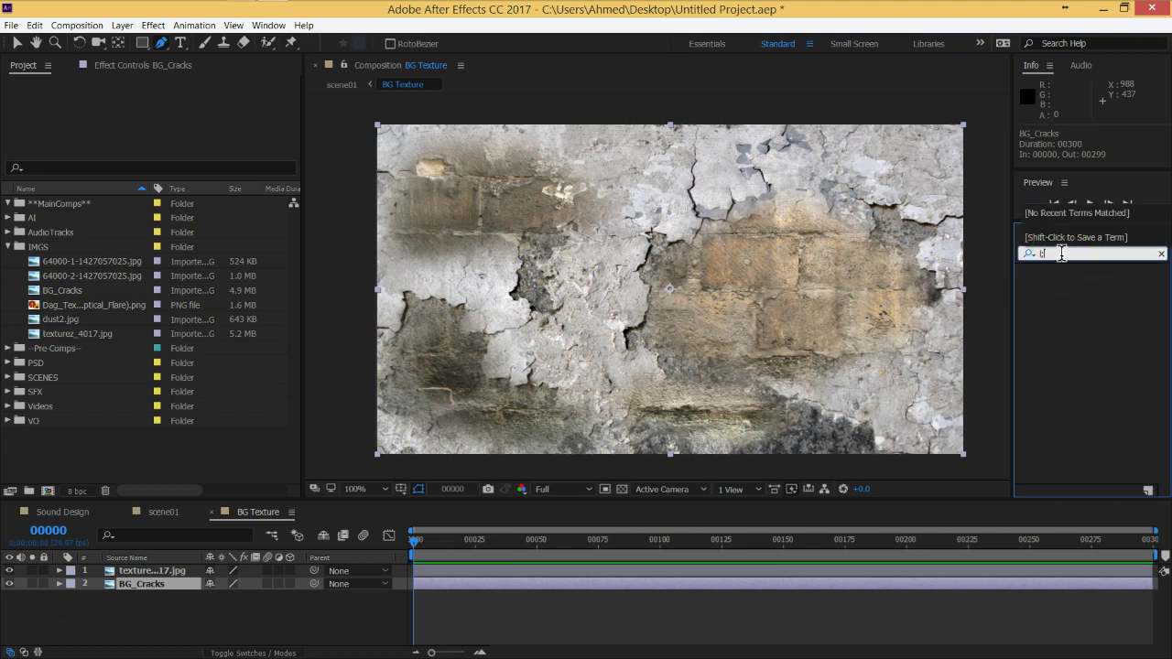
key("BackSpace")
type("leve")
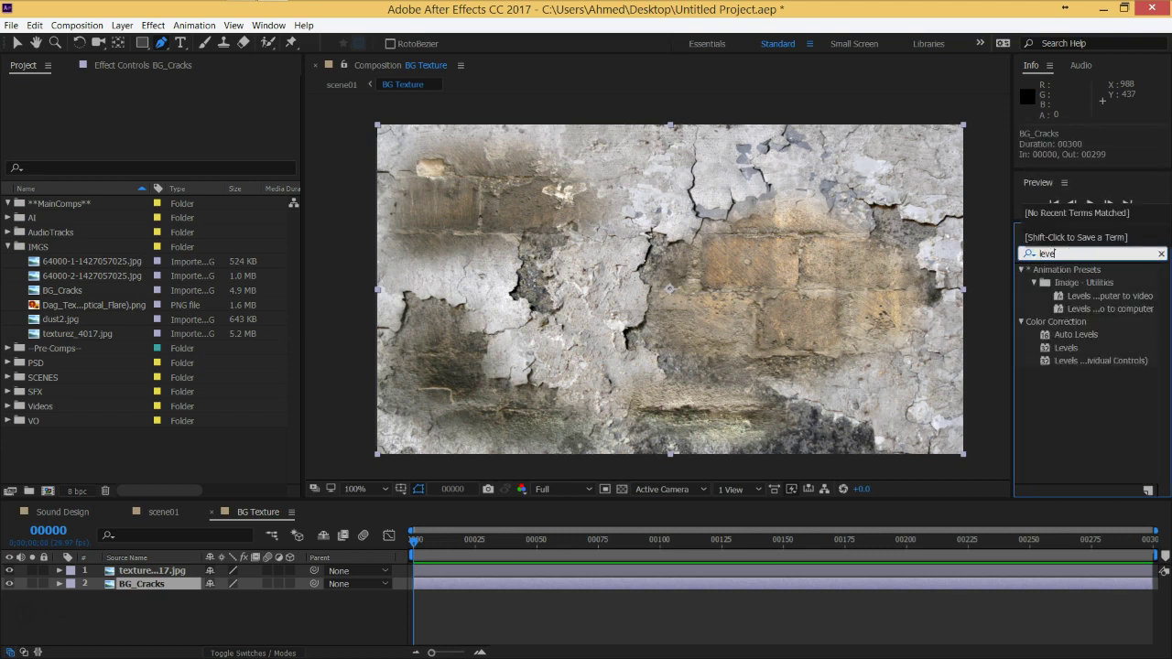
left_click(1067, 348)
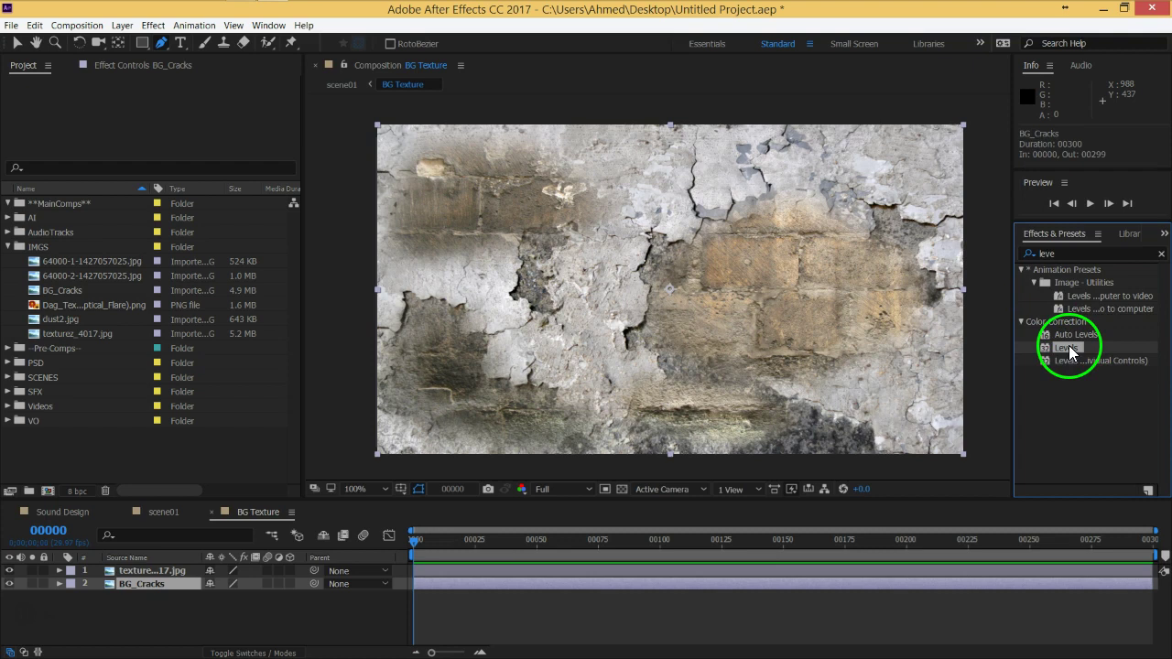
double_click(1067, 349)
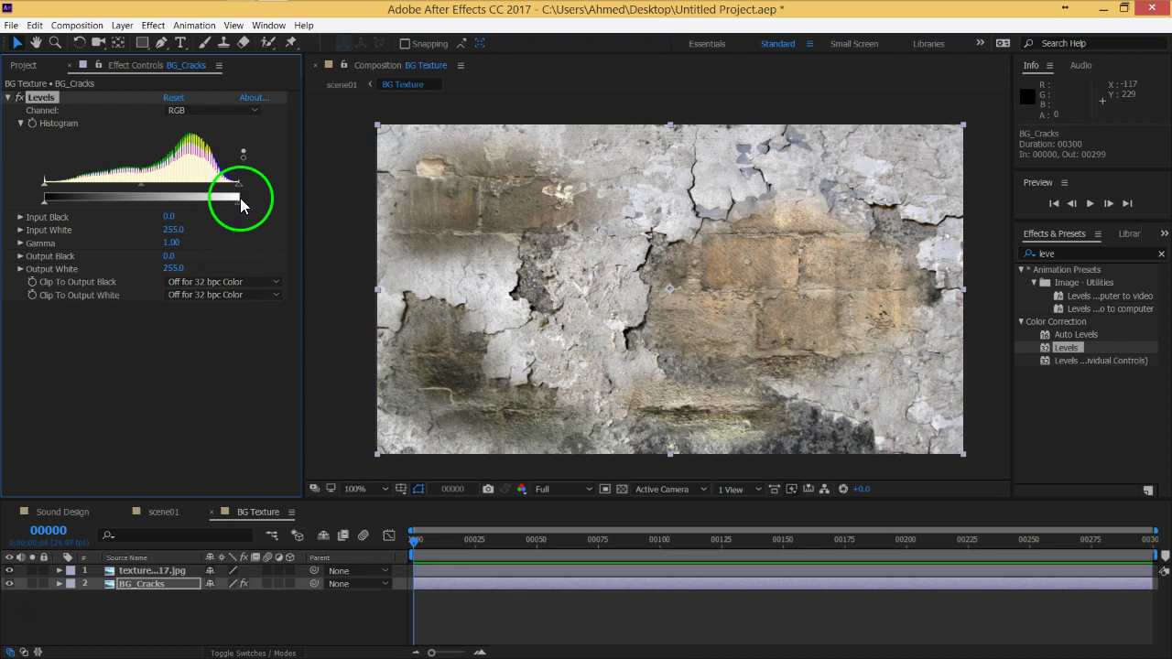
Step: Adjust the Levels sliders, ending with Output White at 207 and Gamma at 0.90
left_click_drag(237, 202, 199, 206)
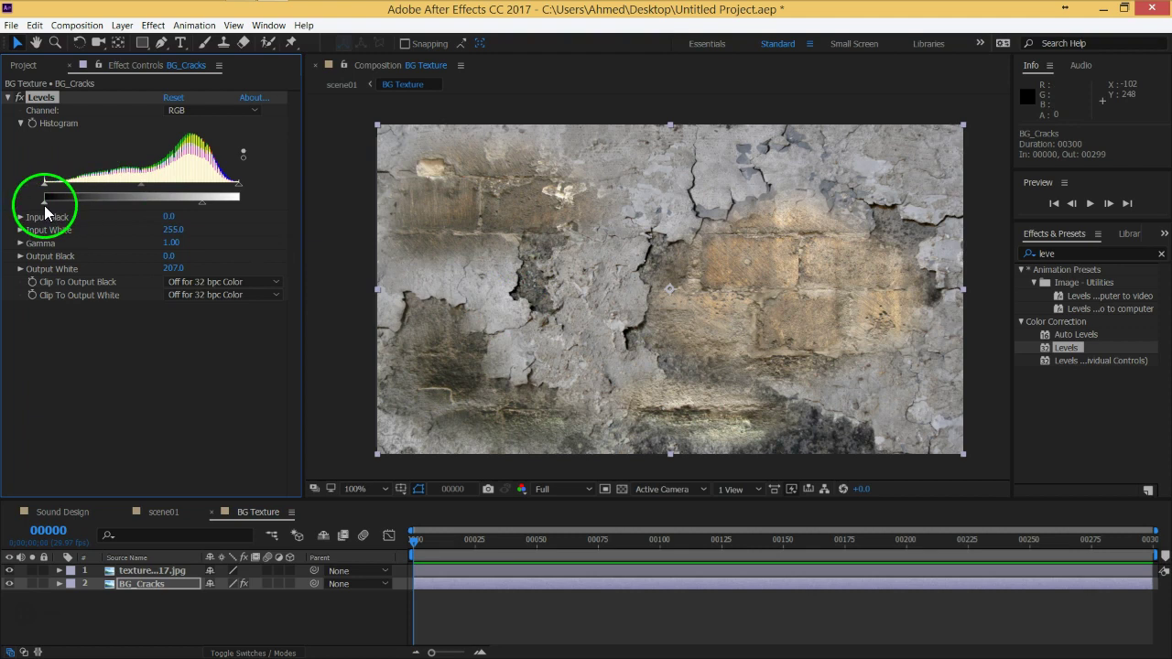
mouse_move(45, 203)
left_mouse_down()
mouse_move(71, 202)
mouse_move(18, 211)
left_mouse_up()
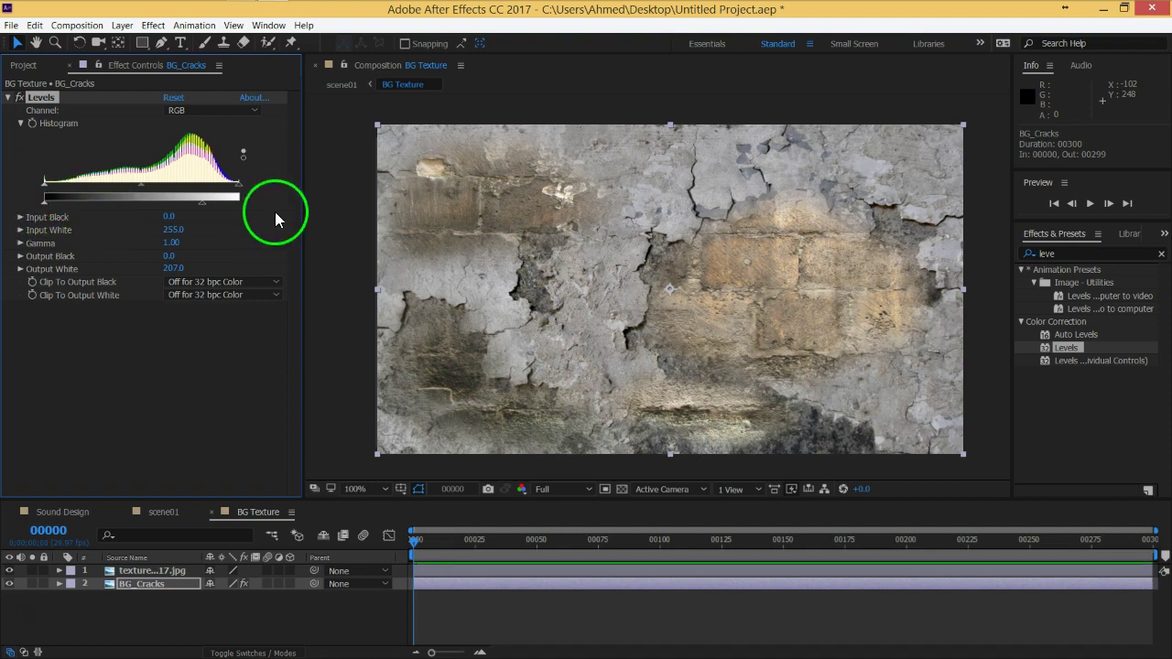
left_click_drag(144, 186, 130, 190)
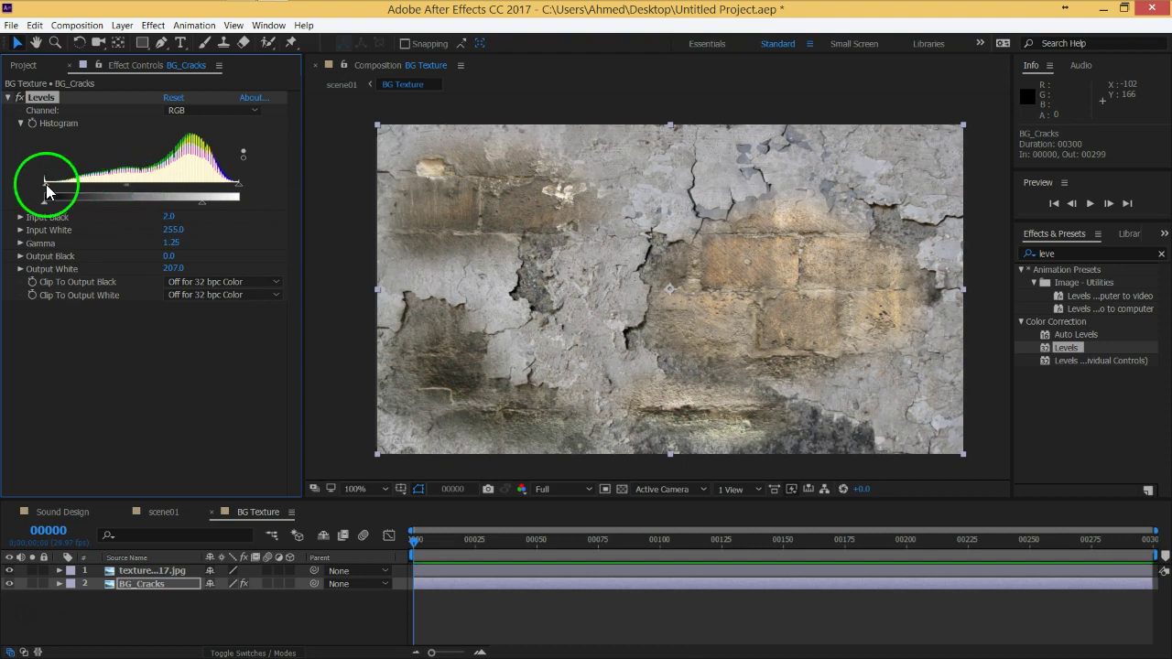
mouse_move(48, 191)
left_mouse_down()
mouse_move(116, 189)
mouse_move(41, 189)
left_mouse_up()
mouse_move(239, 183)
left_mouse_down()
mouse_move(223, 191)
mouse_move(266, 192)
left_mouse_up()
left_click_drag(179, 197, 101, 194)
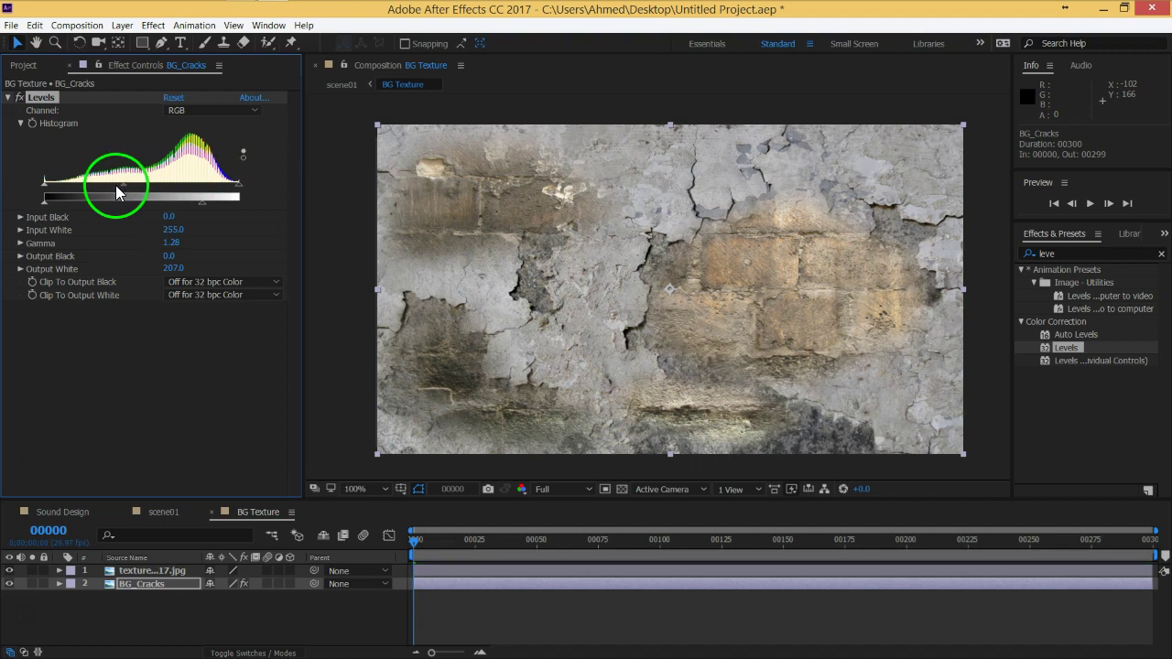
left_click_drag(120, 188, 151, 190)
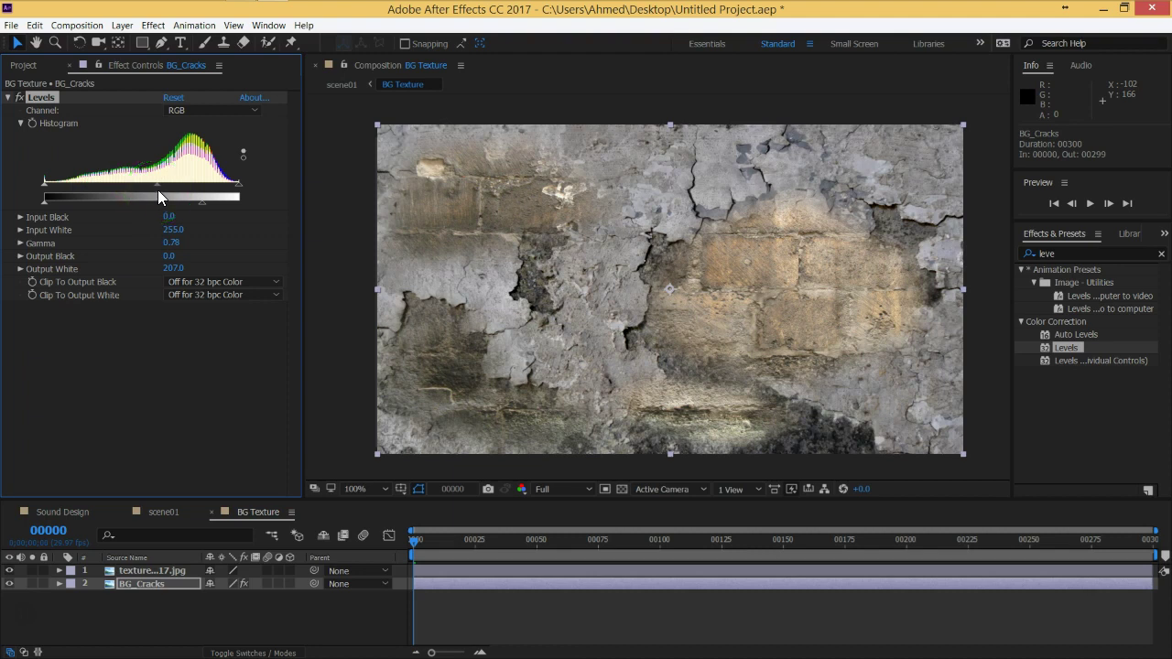
left_click_drag(141, 197, 151, 197)
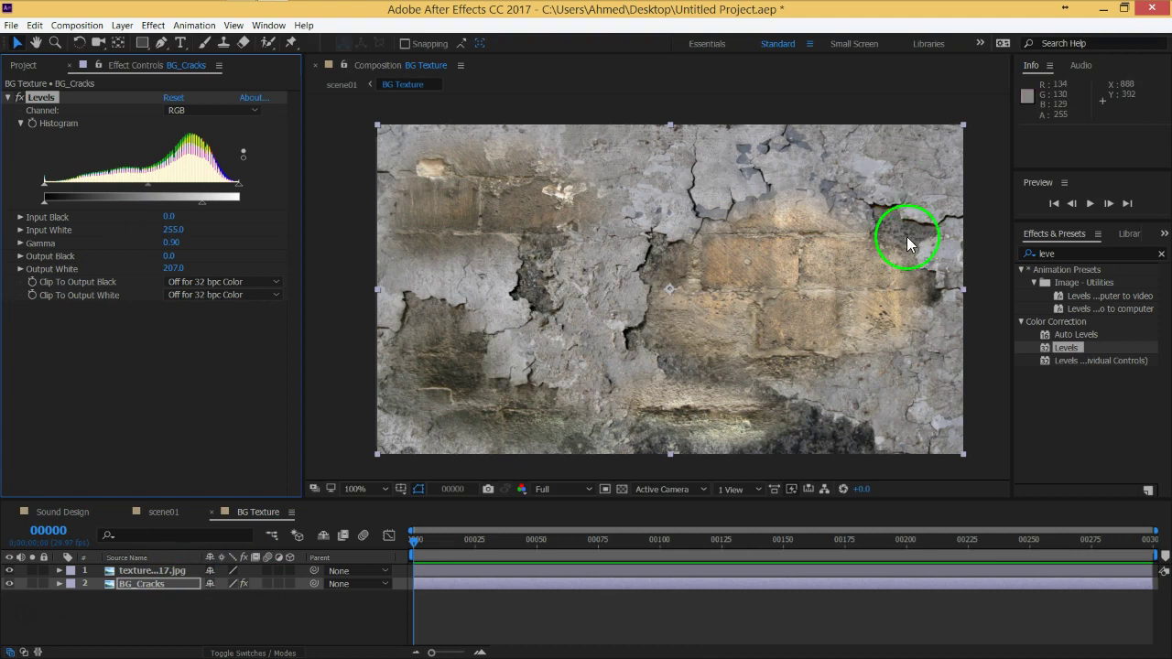
Step: Drag the Levels effect from the effects list onto the texturez_4017.jpg layer
left_click(144, 572)
left_click(755, 295)
left_click(1062, 353)
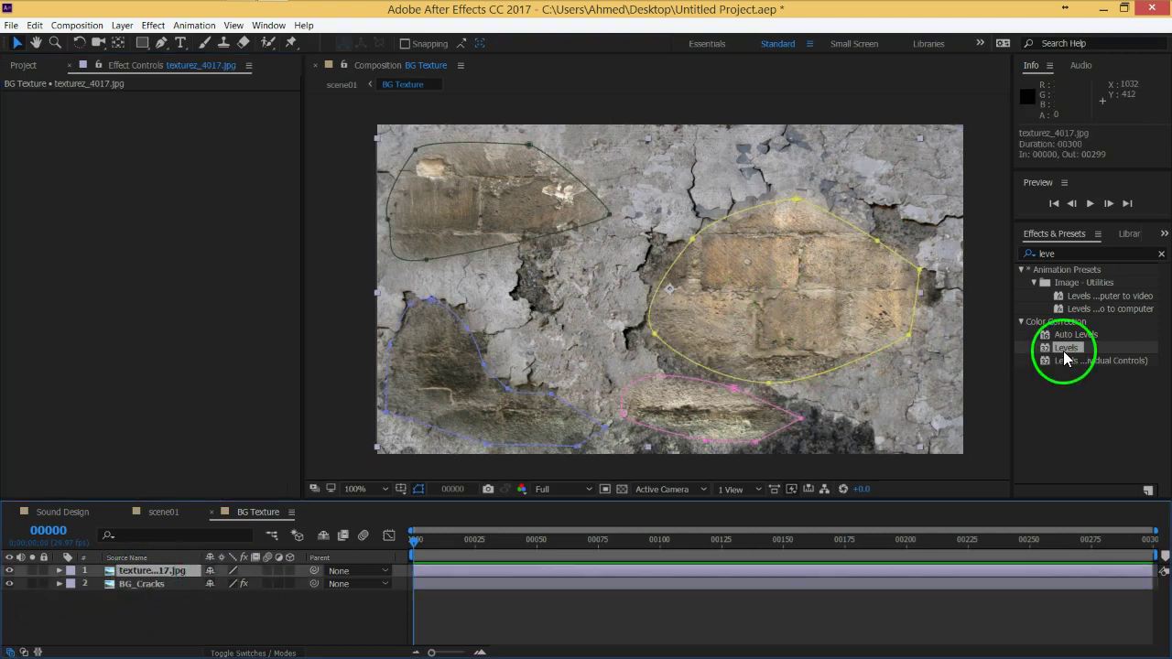
left_click_drag(1065, 358, 784, 177)
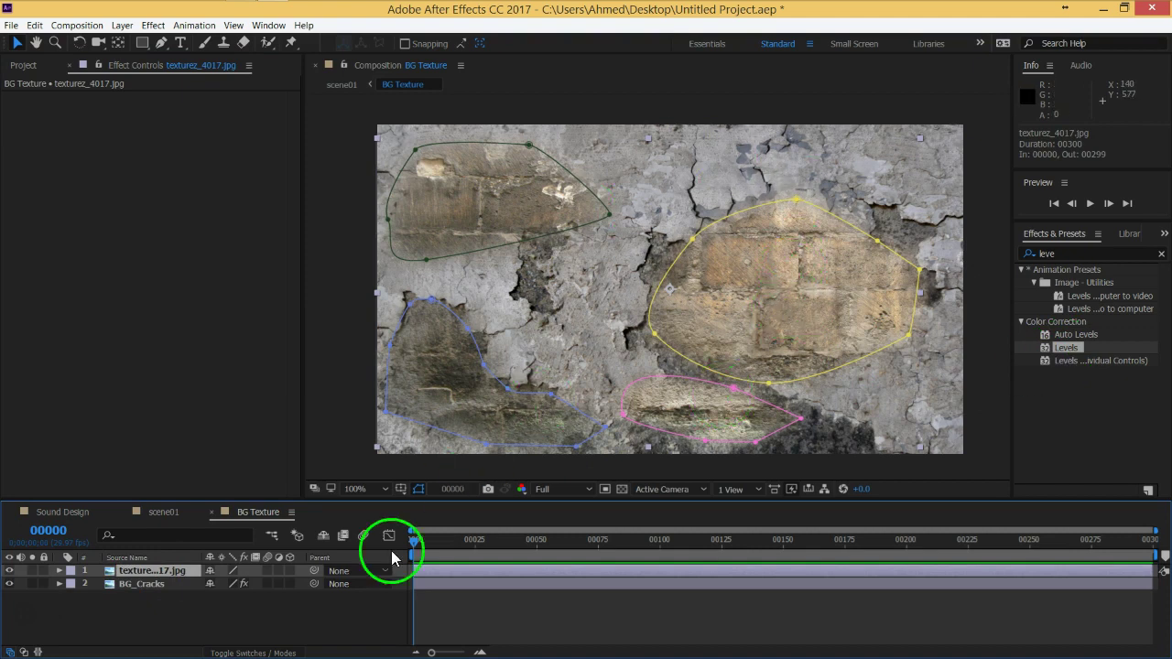
left_click_drag(785, 177, 239, 622)
left_click(238, 625)
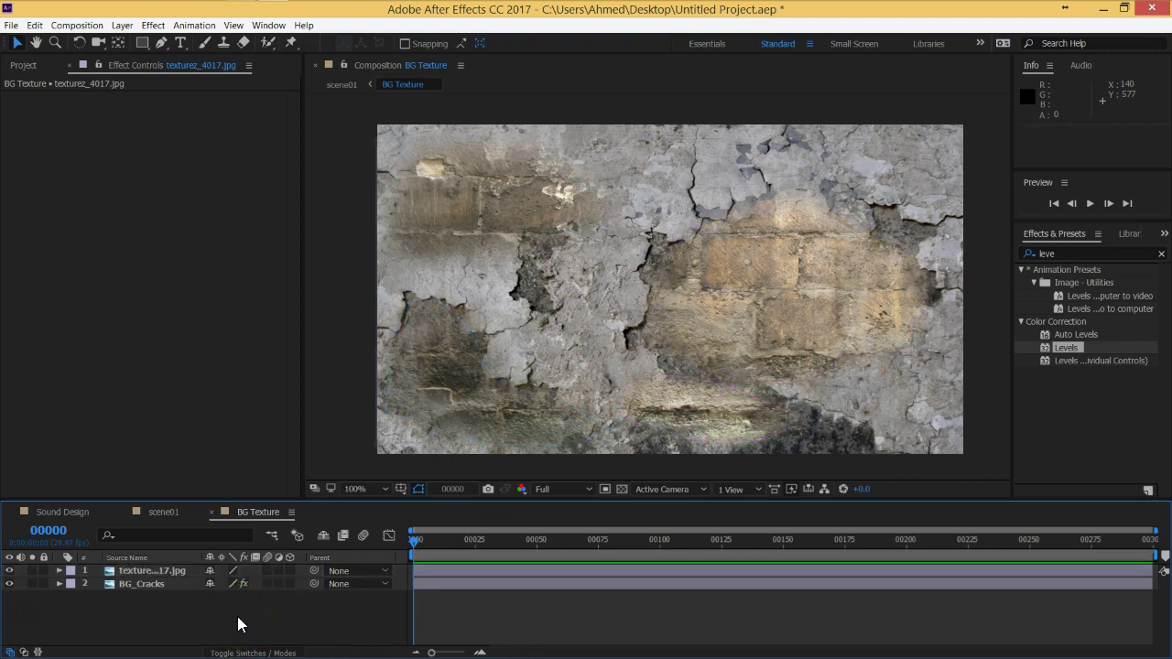
Step: Check BG_Cracks' Levels, select texturez_4017.jpg, and bring up Layer > New's Adjustment Layer option
left_click(144, 584)
left_click(161, 612)
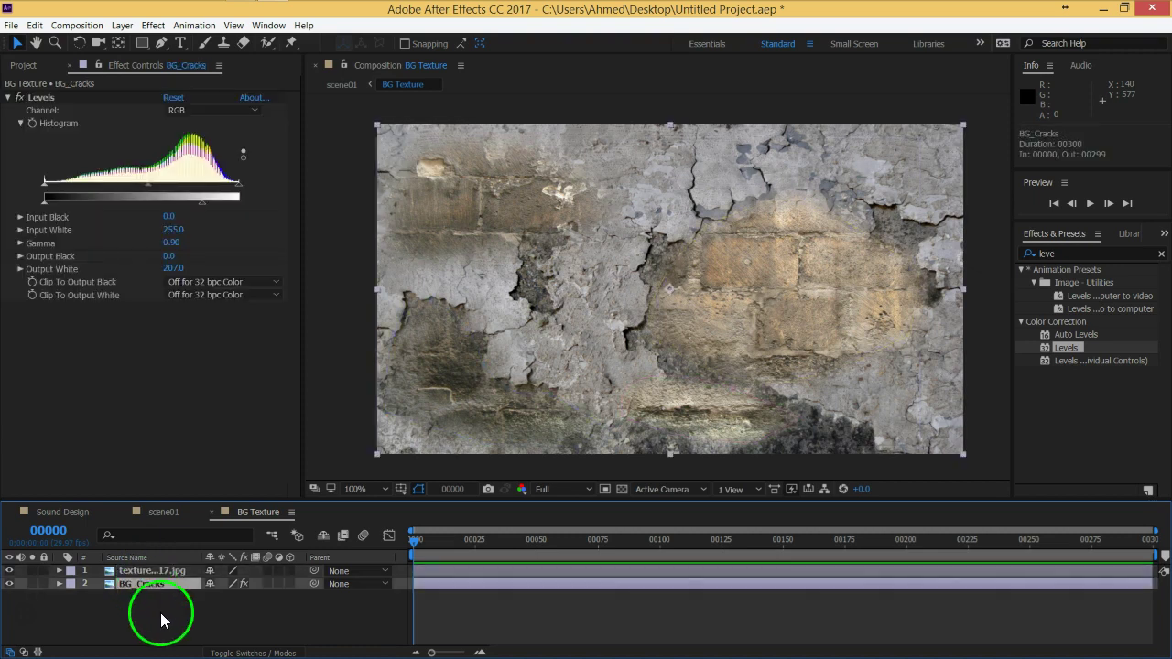
left_click(144, 571)
left_click(121, 25)
mouse_move(366, 43)
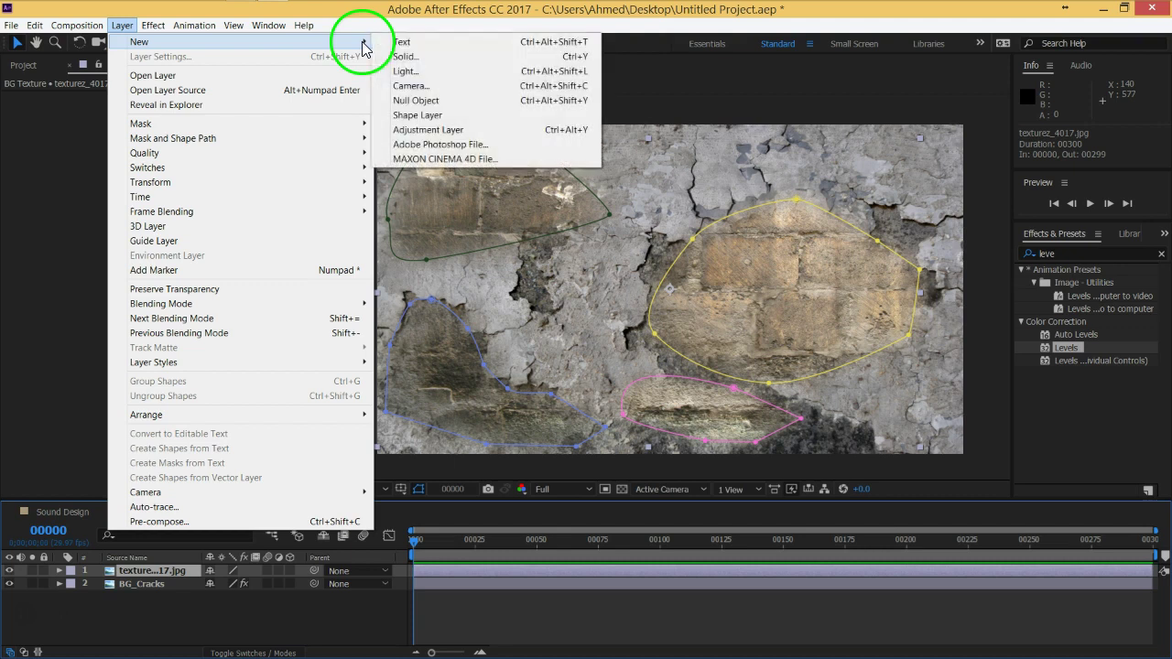
Step: Add a new adjustment layer and apply the Tint effect to it
left_click(459, 133)
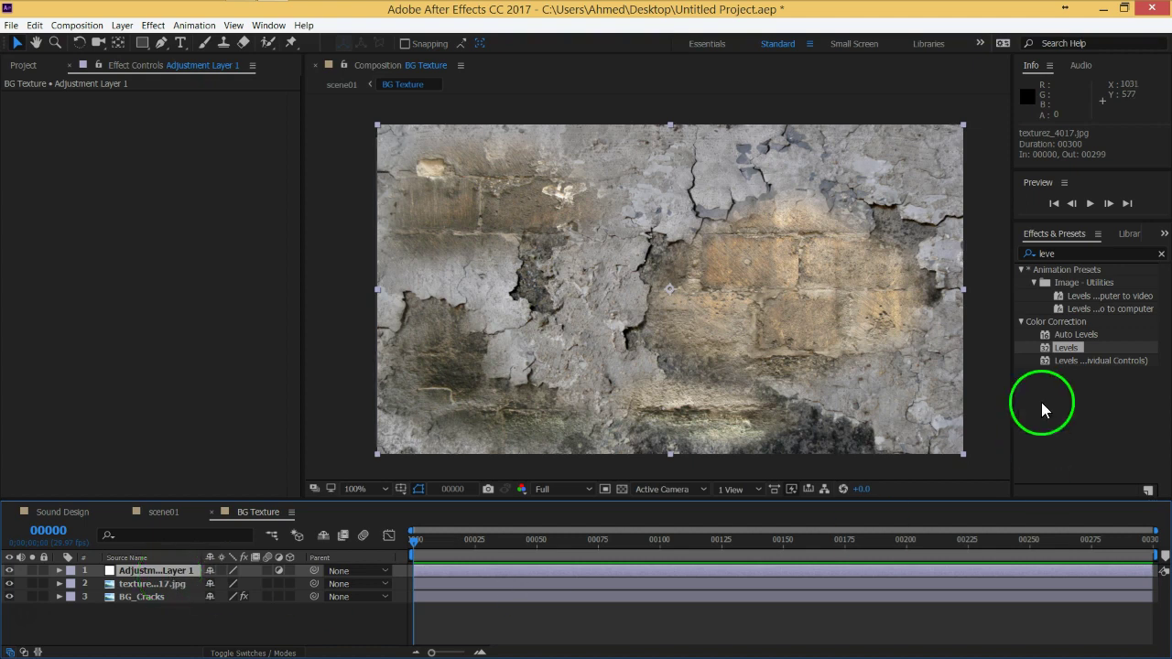
left_click(1032, 252)
type("tint")
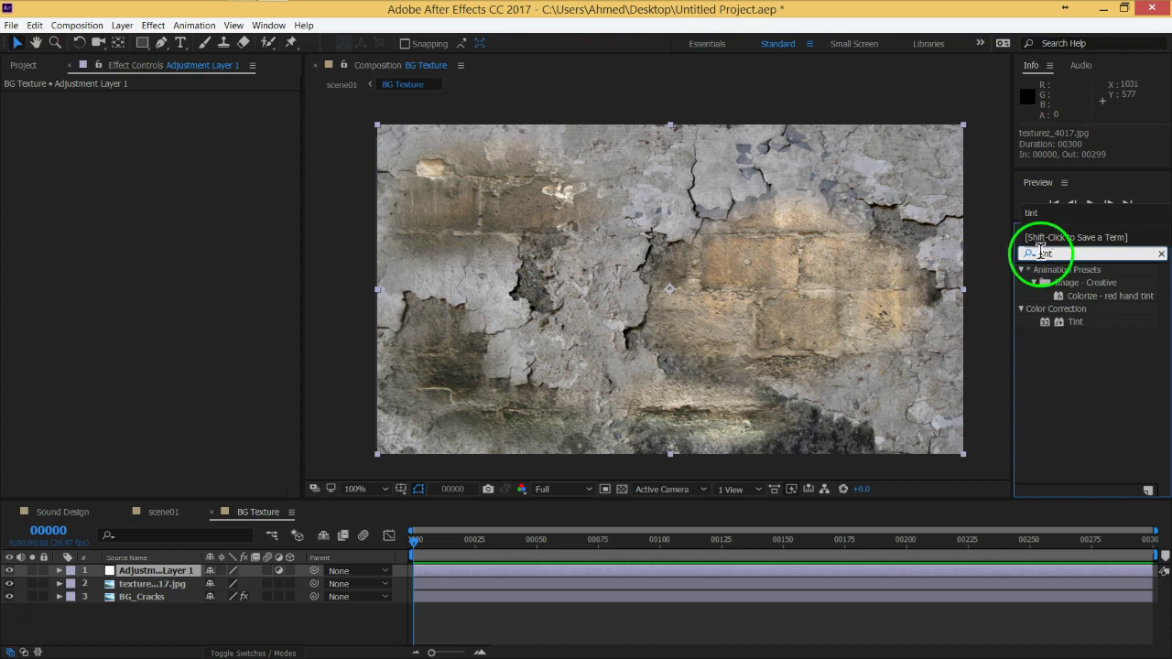
double_click(1072, 322)
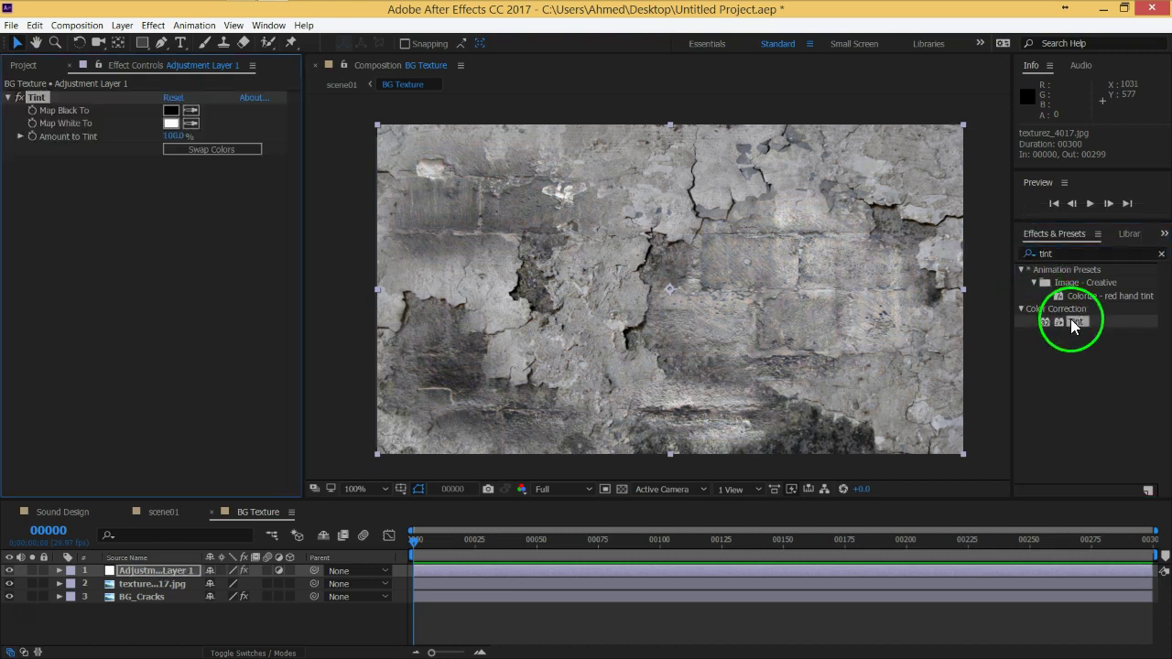
Step: Try orange, then dark brown, as the Tint's Map Black To colour
left_click(172, 110)
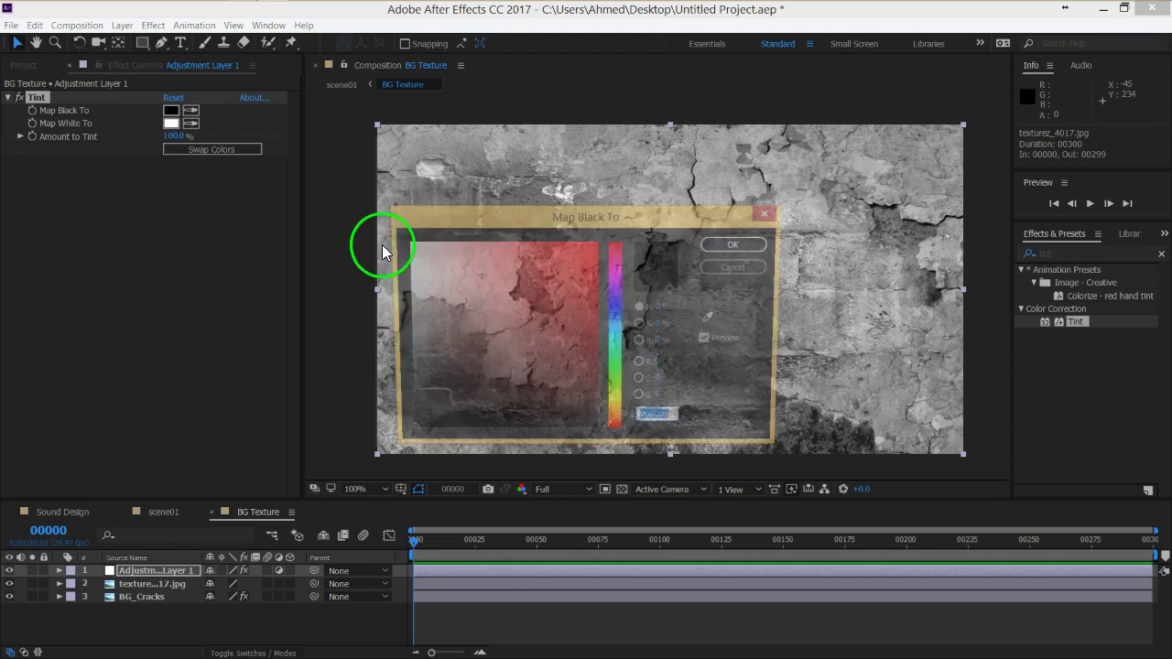
left_click(616, 418)
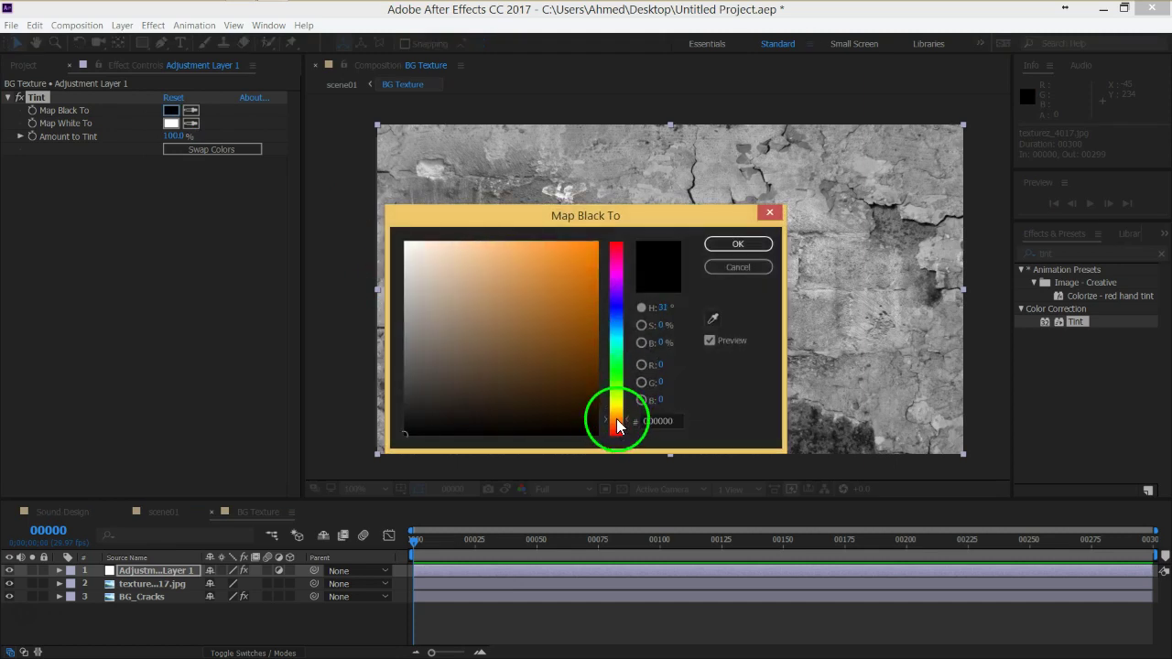
left_click(555, 281)
left_click(738, 245)
left_click(171, 111)
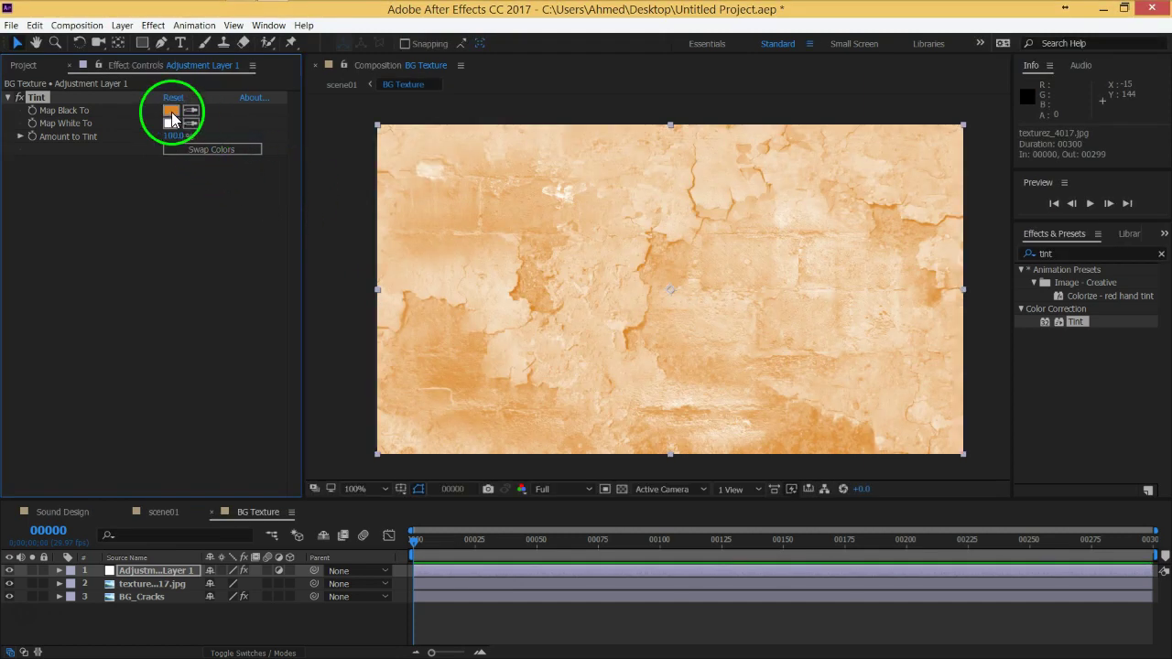
left_click(591, 406)
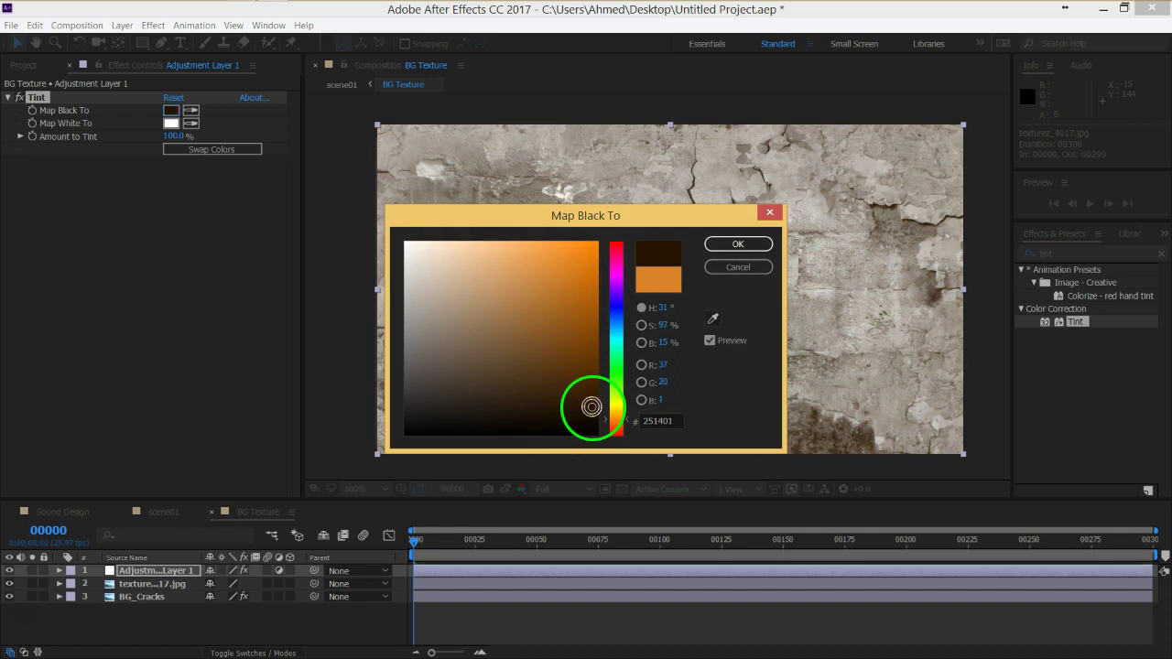
left_click(738, 244)
Step: Try a lighter brown for Map White To, then discard the change
left_click(171, 122)
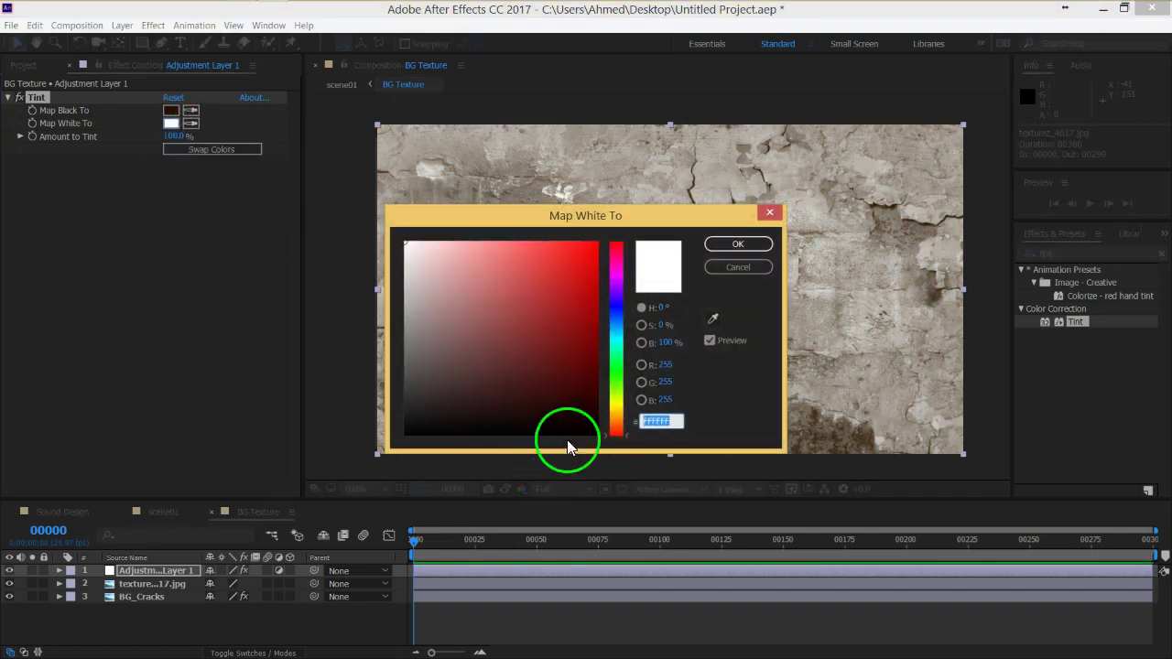
left_click(616, 422)
left_click(573, 350)
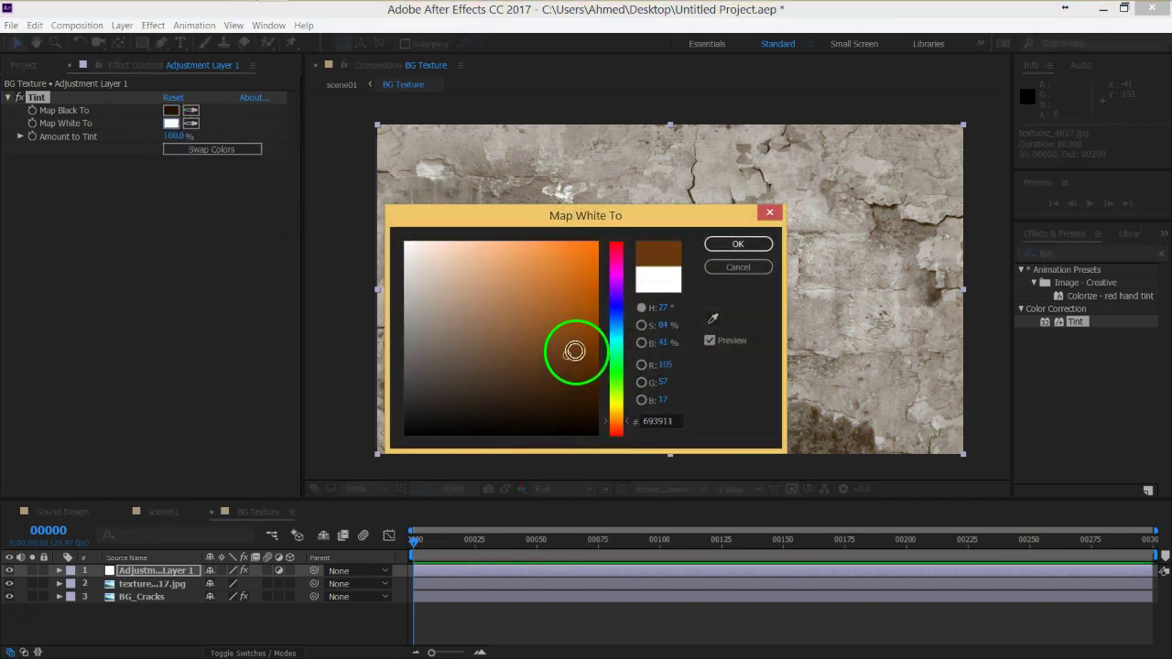
left_click_drag(572, 350, 491, 313)
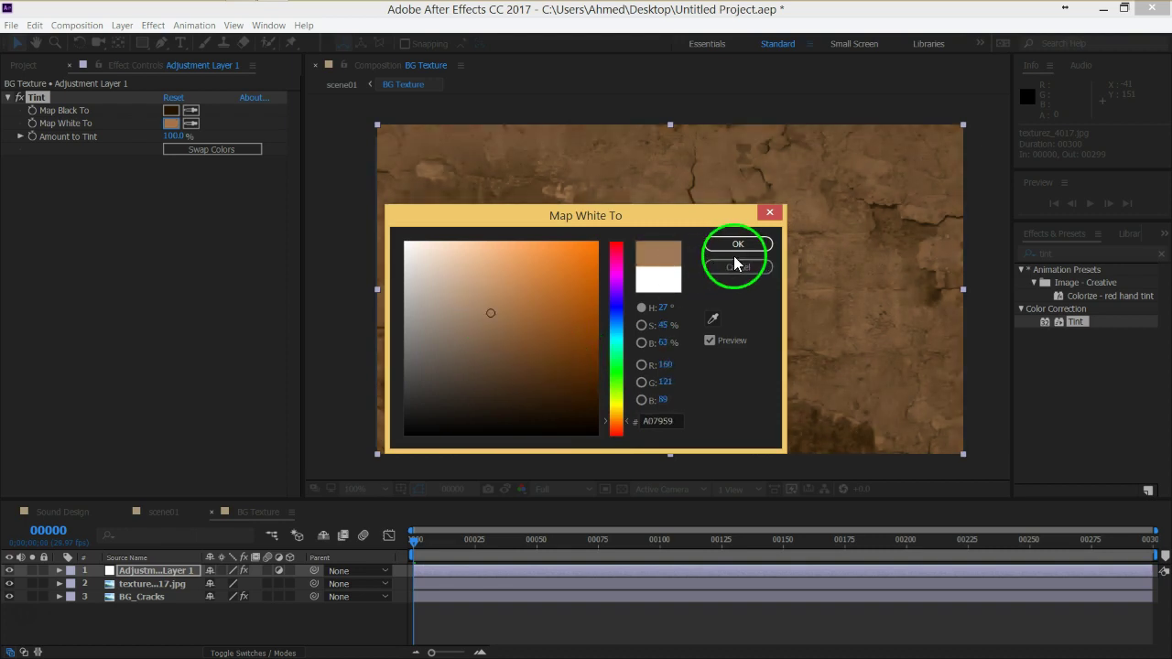
left_click(716, 266)
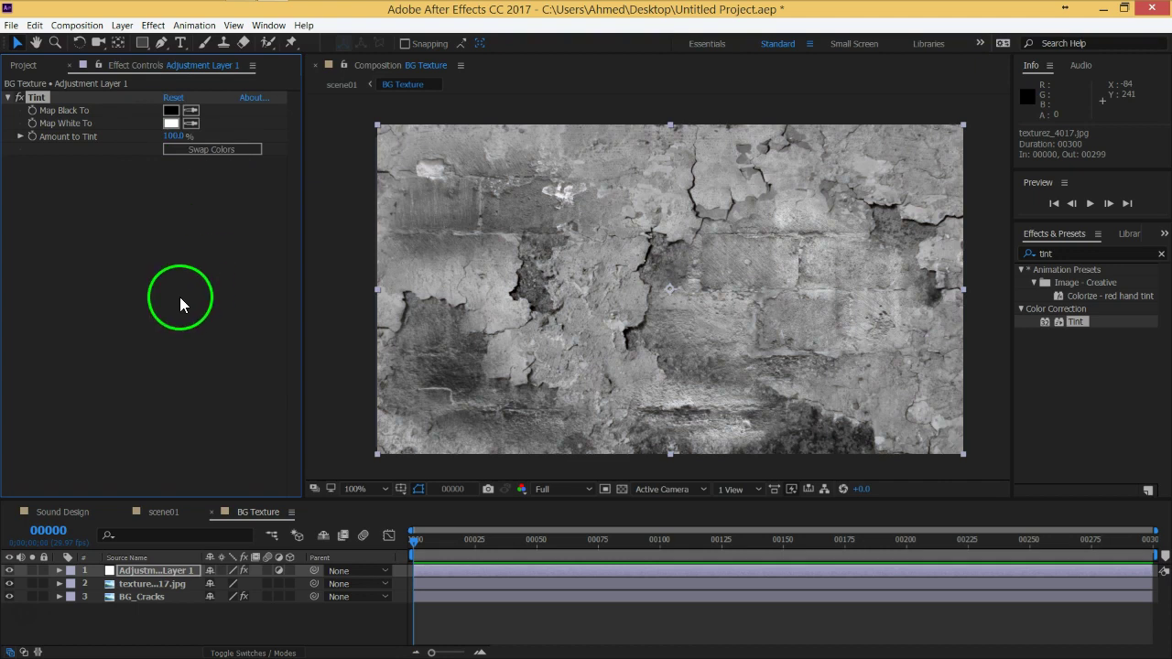
left_click_drag(774, 411, 797, 389)
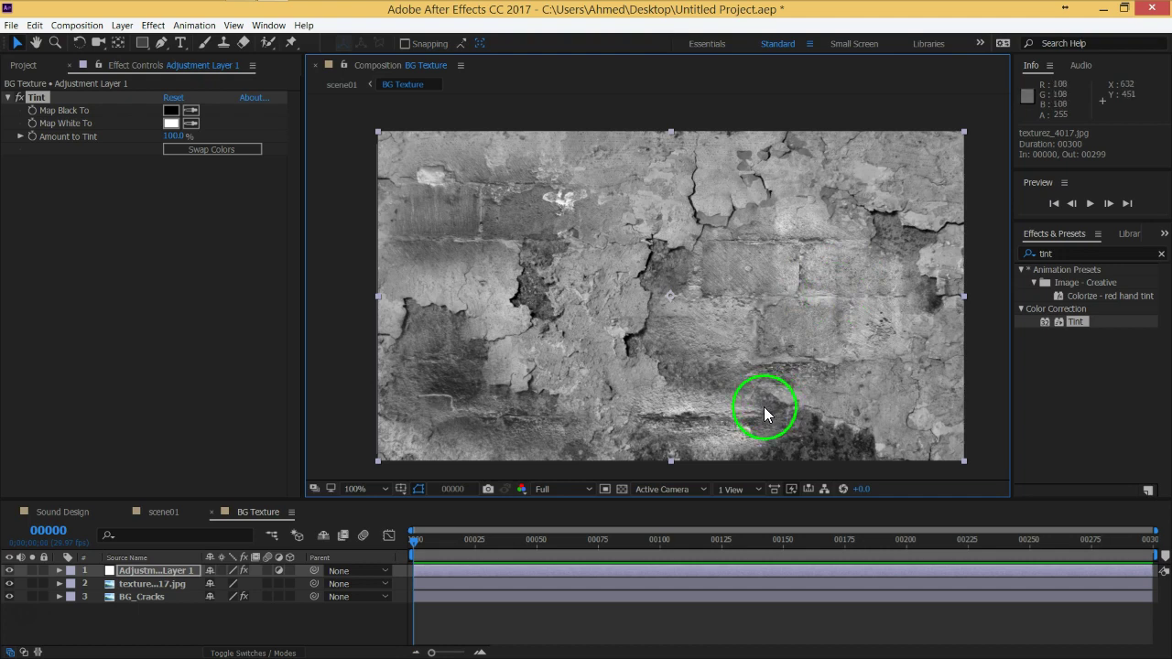
Step: Apply the Levels effect to the texturez_4017.jpg layer
left_click(144, 585)
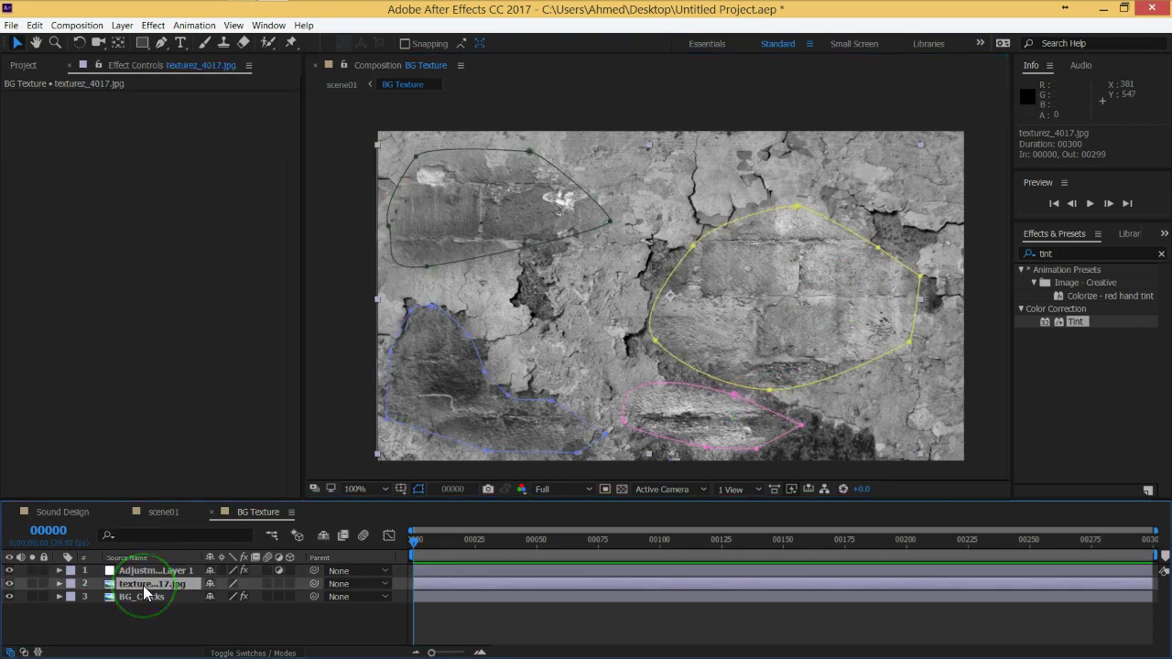
left_click(1053, 254)
double_click(1056, 253)
type("leve")
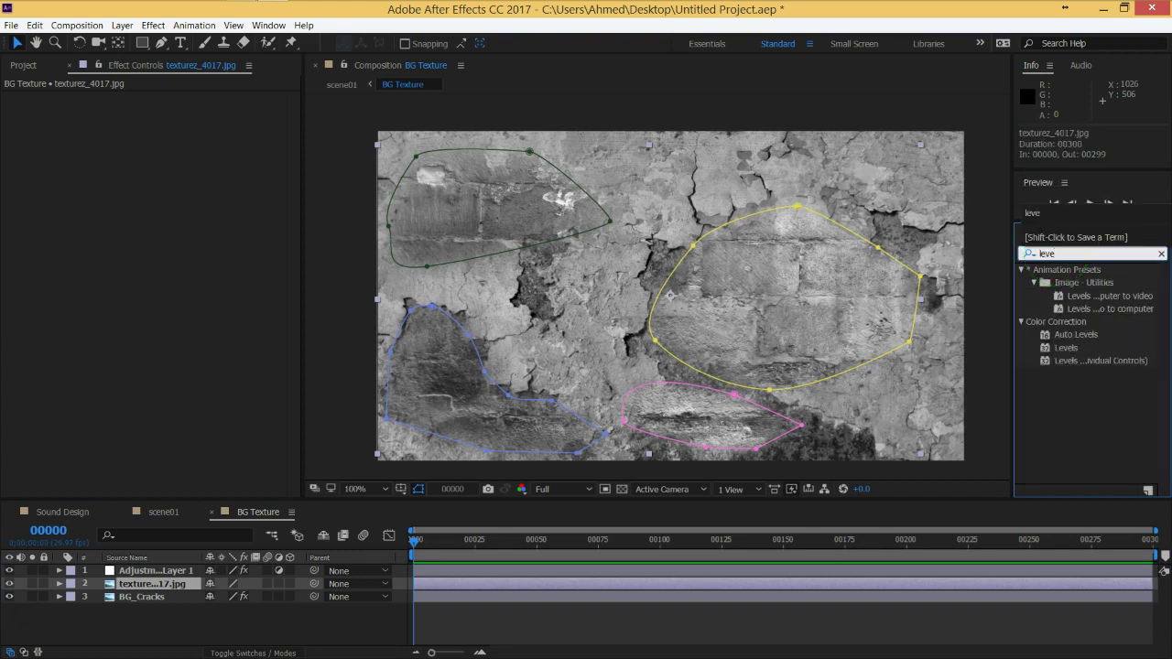
left_click_drag(1069, 309, 449, 269)
left_click(1069, 355)
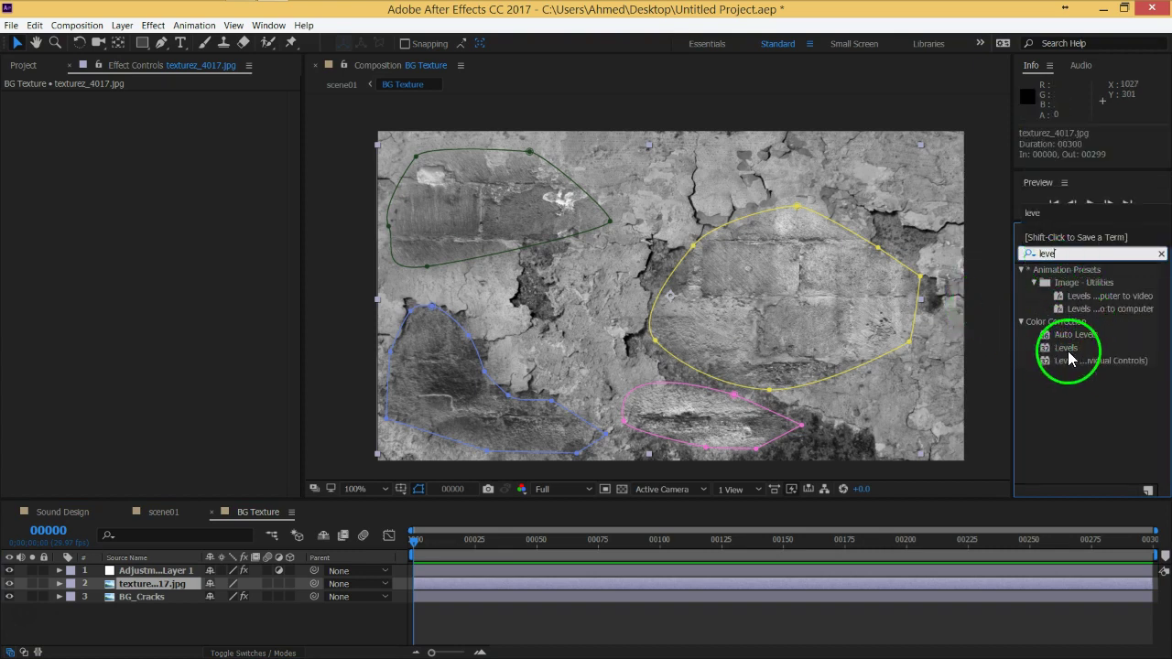
double_click(1068, 355)
Step: Set Levels to Input Black 19, Gamma 0.61, Output Black 44, Output White 224
left_click_drag(44, 184, 58, 190)
mouse_move(148, 185)
left_mouse_down()
mouse_move(135, 190)
mouse_move(173, 188)
left_mouse_up()
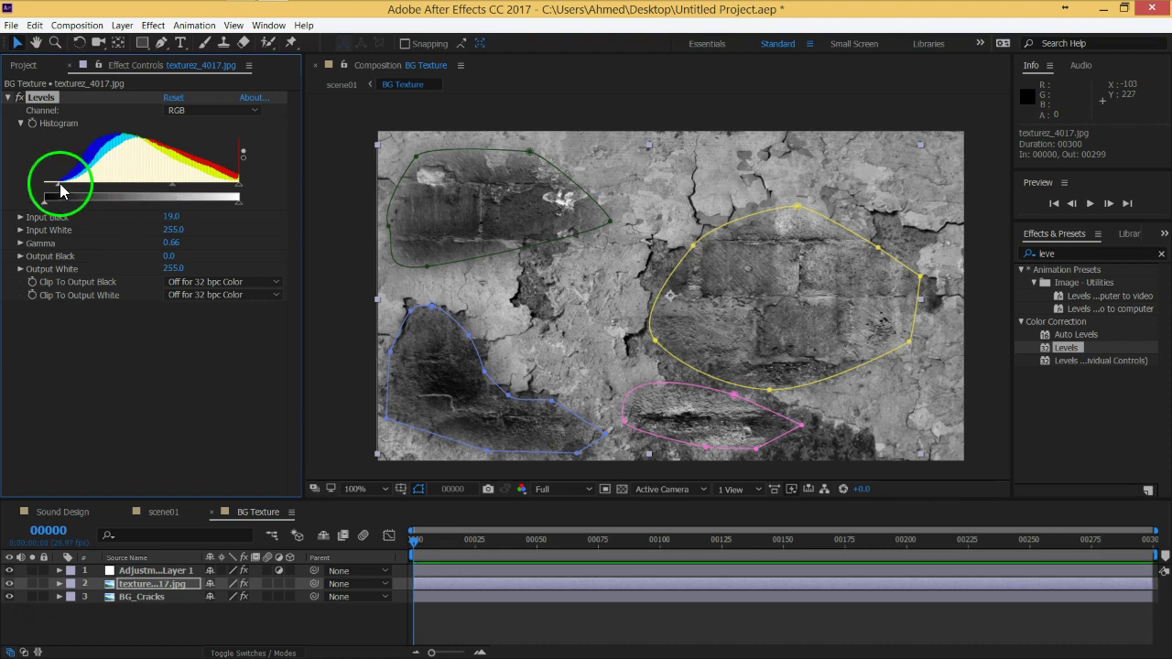
left_click_drag(45, 202, 68, 202)
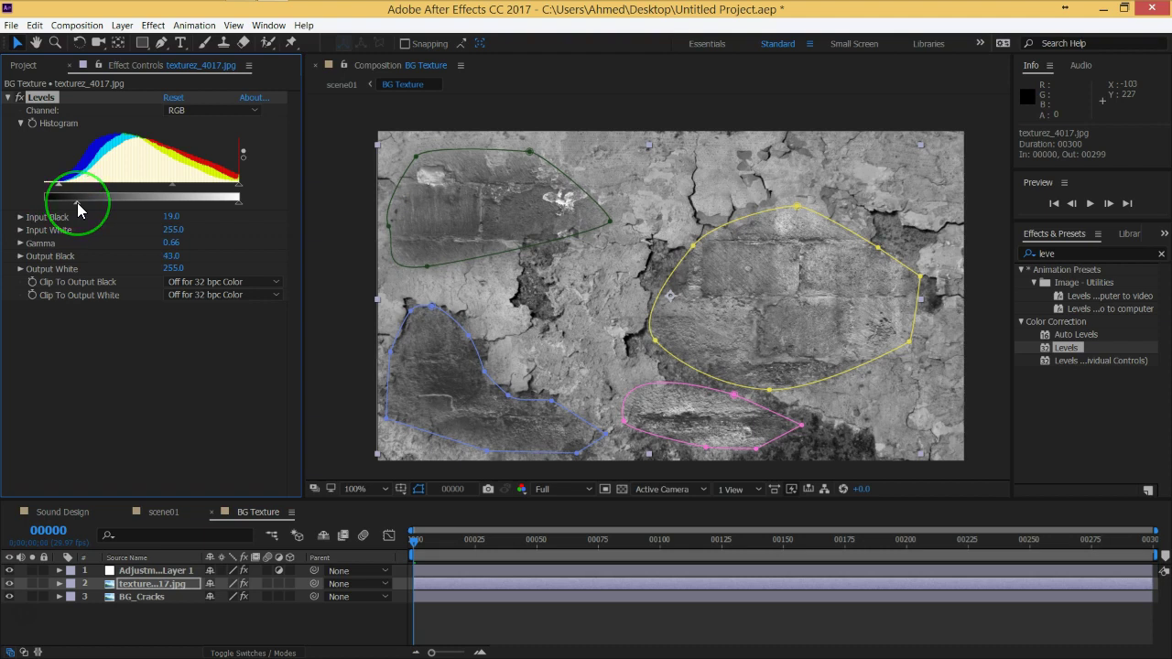
left_click_drag(89, 202, 88, 203)
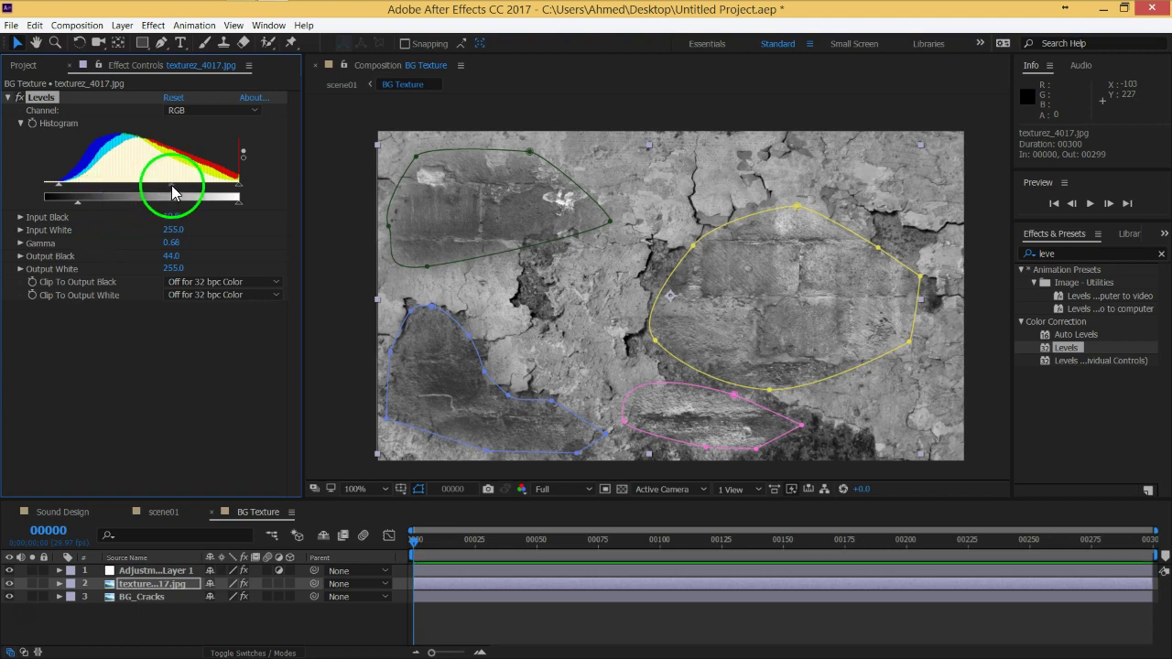
left_click_drag(171, 185, 227, 205)
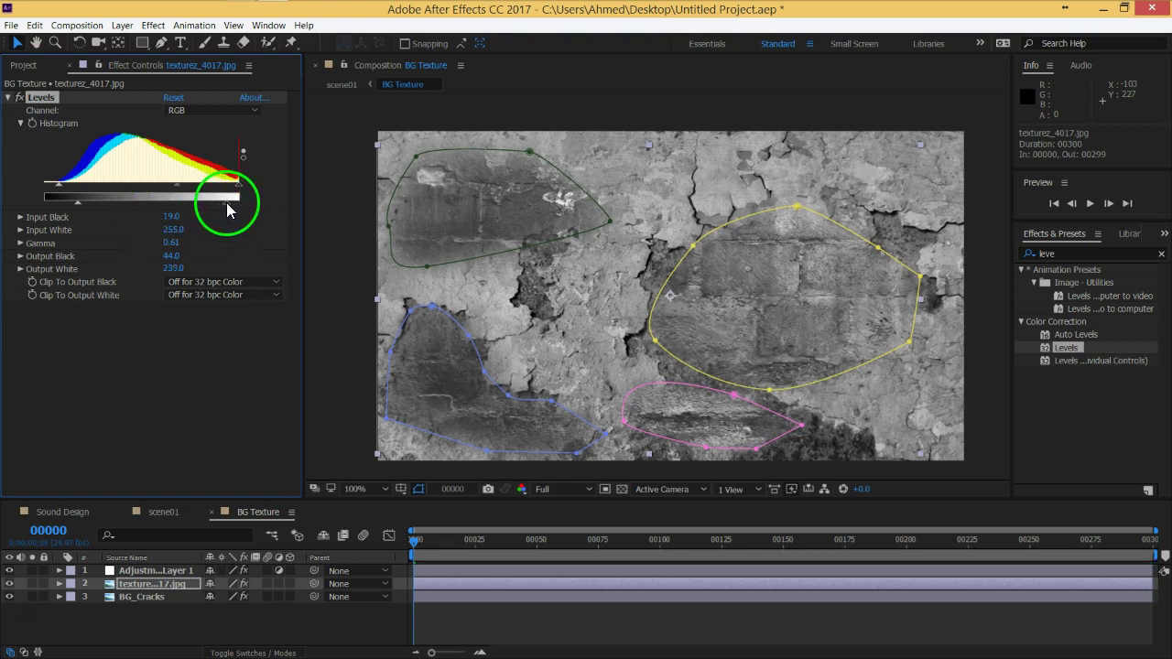
left_click(209, 606)
left_click_drag(828, 371, 705, 314)
Step: Toggle Adjustment Layer 1's visibility to compare the wall with and without the grey tint
left_click(10, 570)
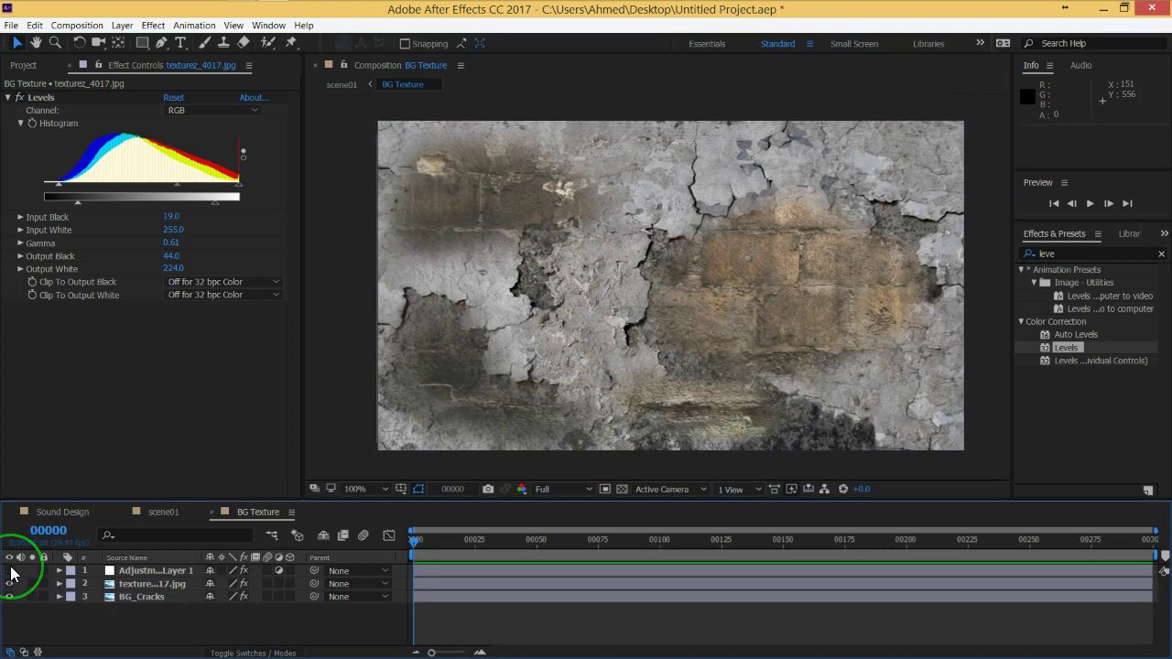
left_click(10, 570)
left_click(10, 571)
left_click(10, 571)
left_click(10, 570)
left_click(10, 570)
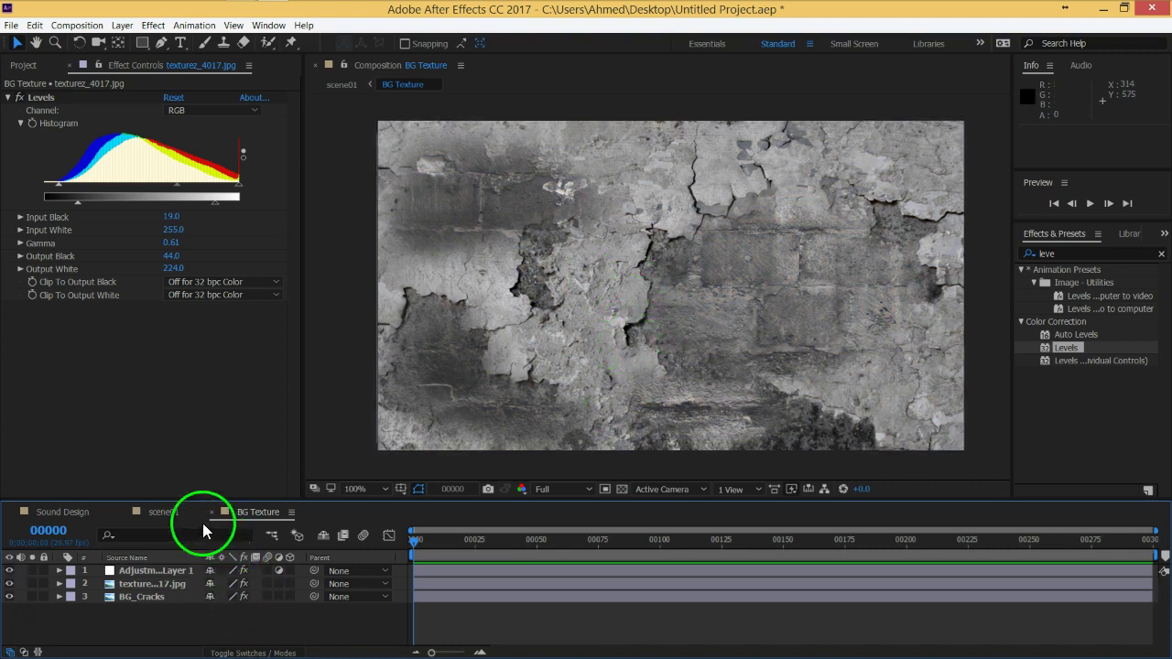
Step: Switch between scene01 and BG Texture, selecting the BG Texture layer in scene01
left_click(165, 515)
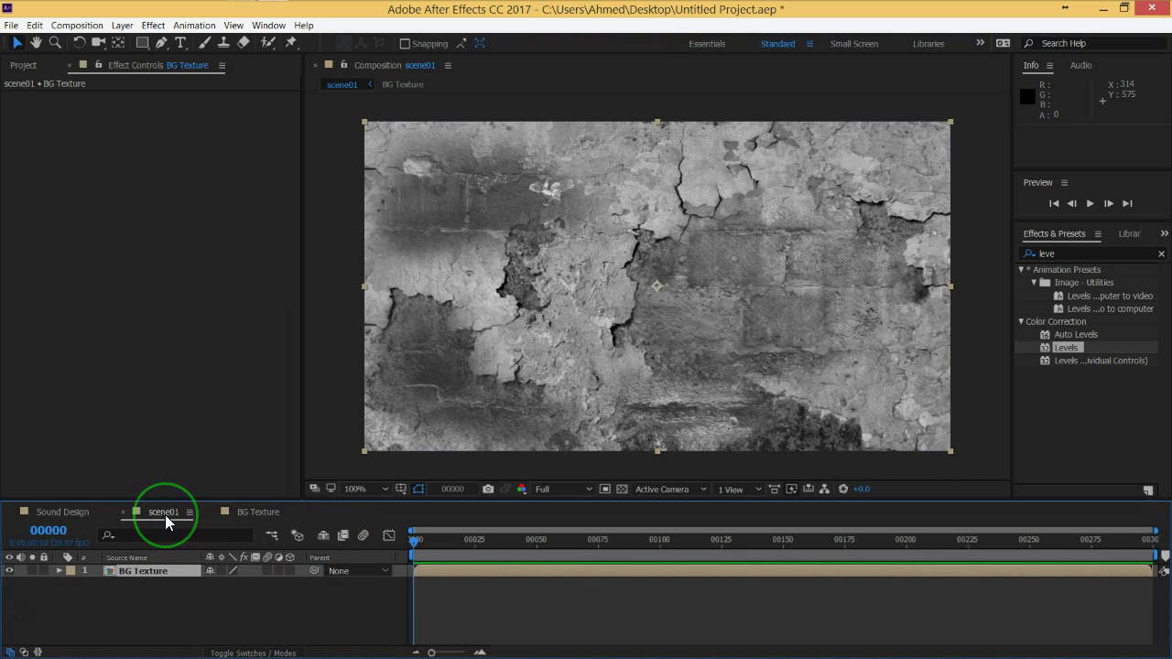
left_click(259, 518)
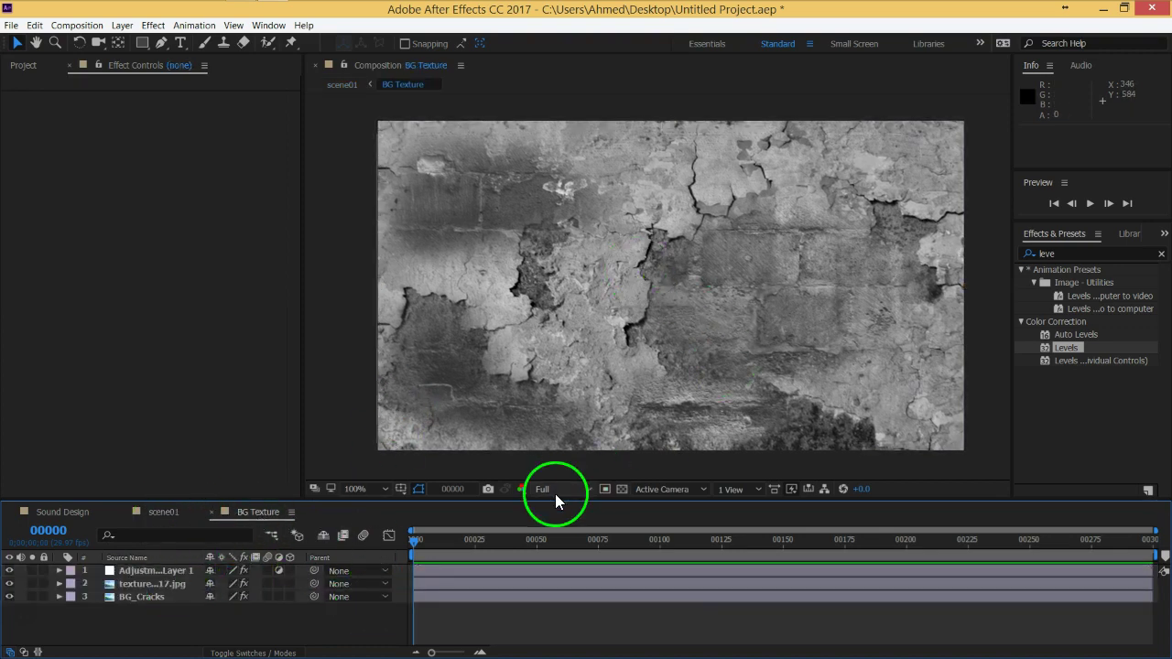
left_click(164, 512)
left_click(142, 570)
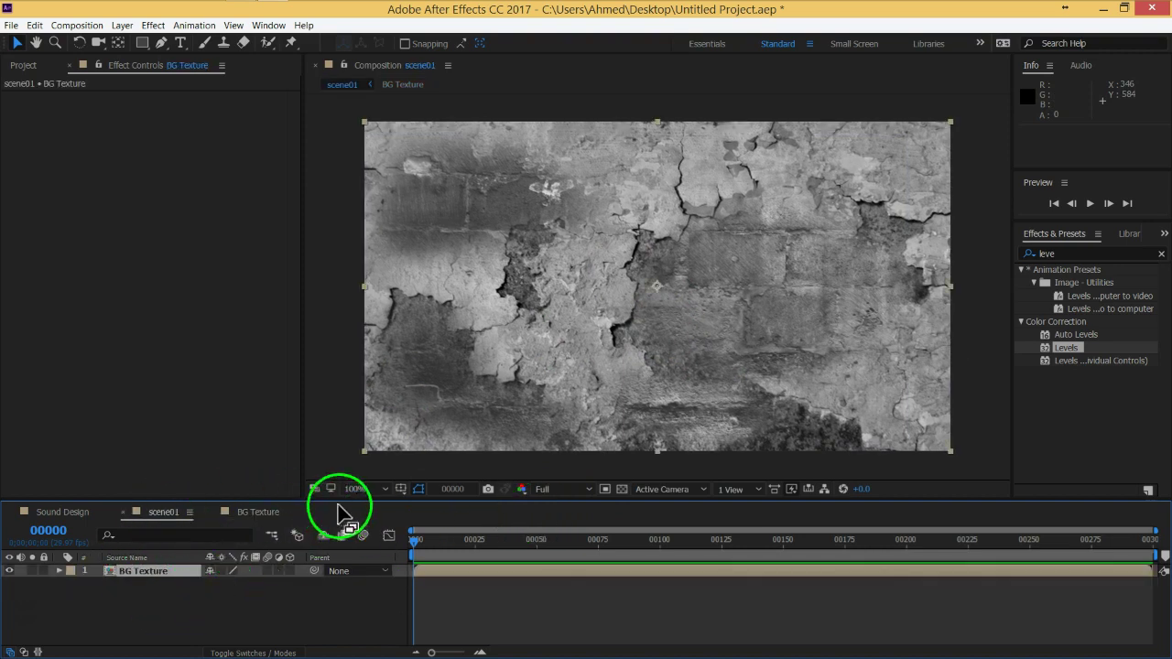
left_click_drag(342, 498, 342, 507)
left_click(260, 522)
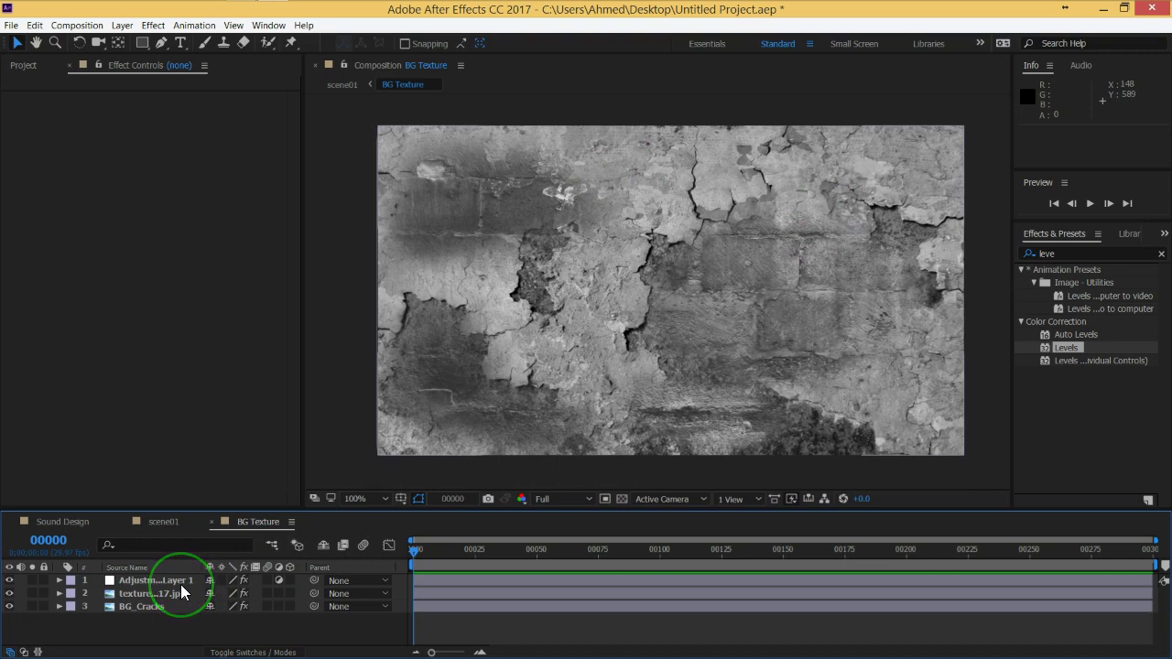
left_click(154, 532)
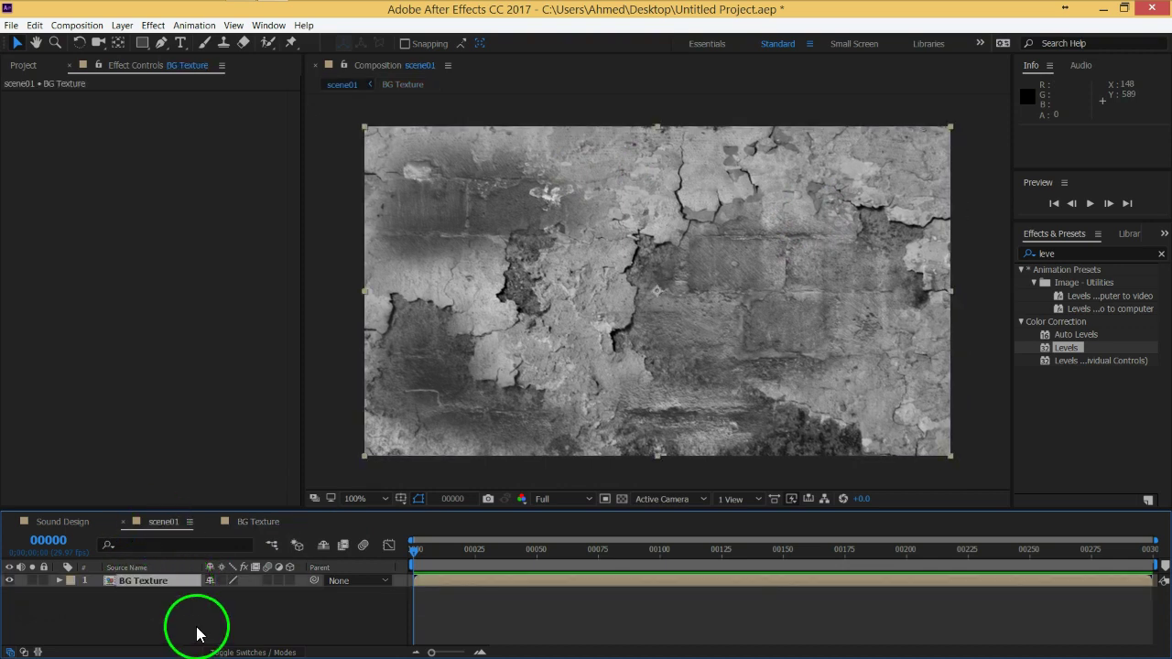